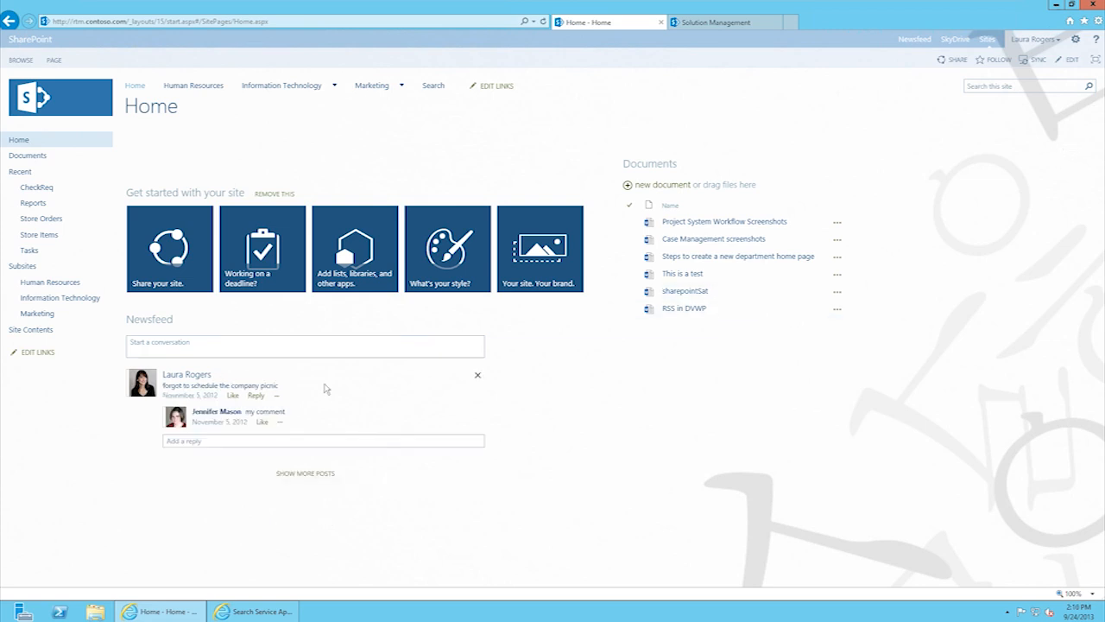
Step: Post 'This new site theme is lovely' to the newsfeed and bring up the post's options menu
left_click(217, 344)
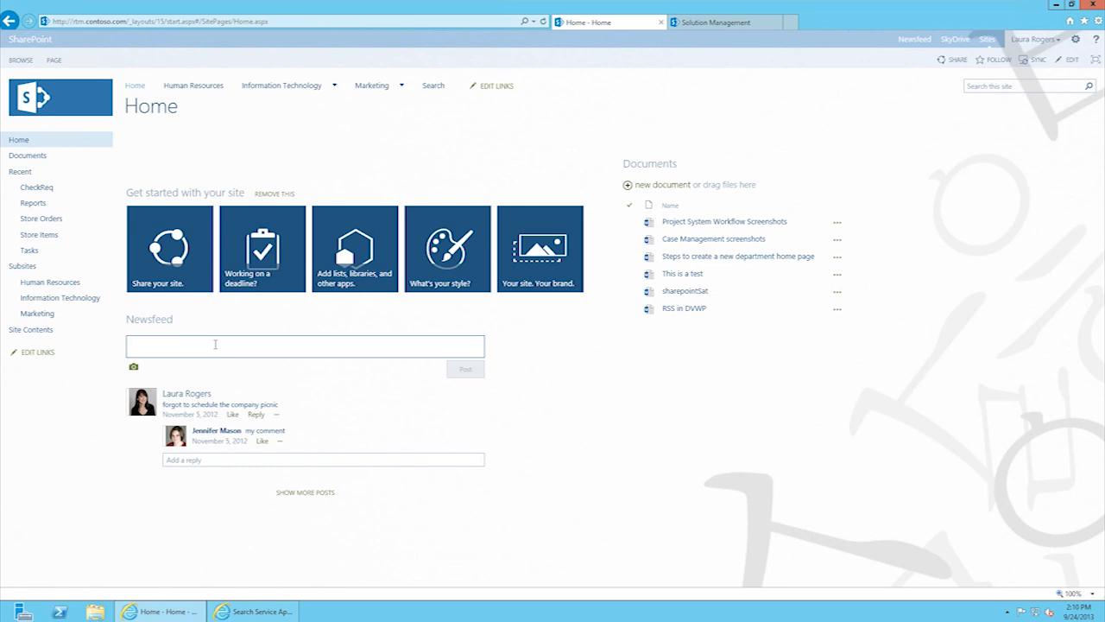
type("This ne")
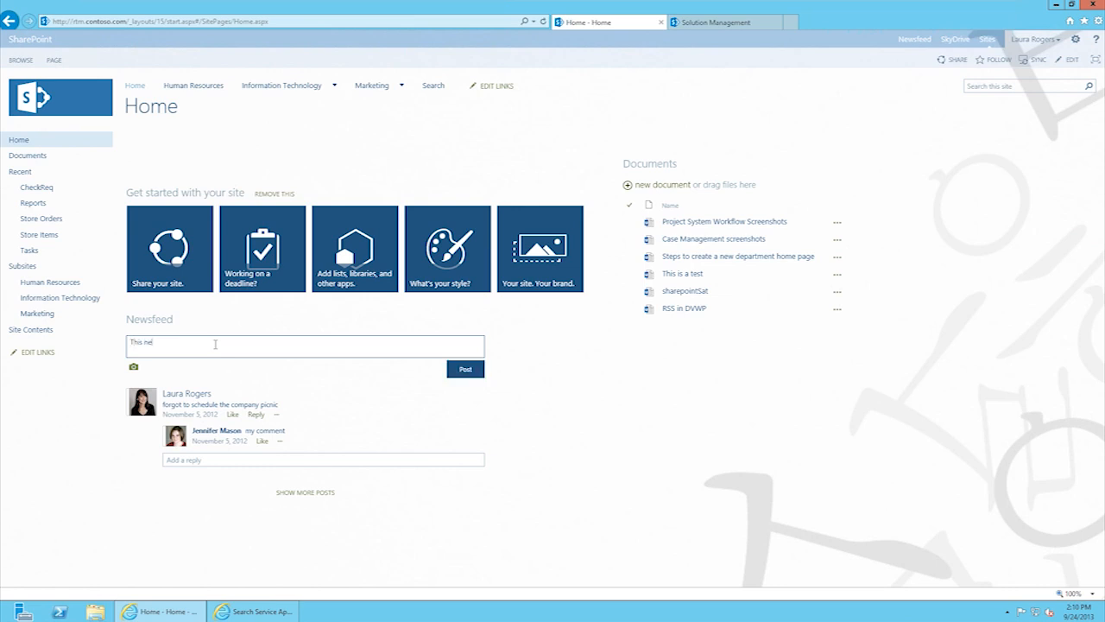
type("w site theme is lovely")
left_click(465, 369)
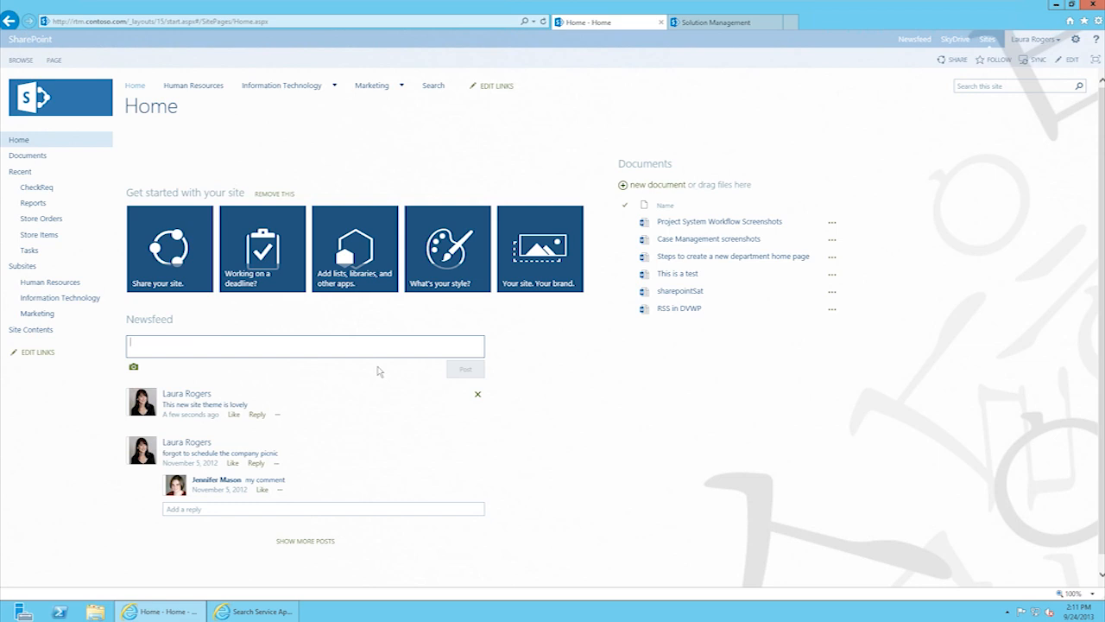
left_click(277, 415)
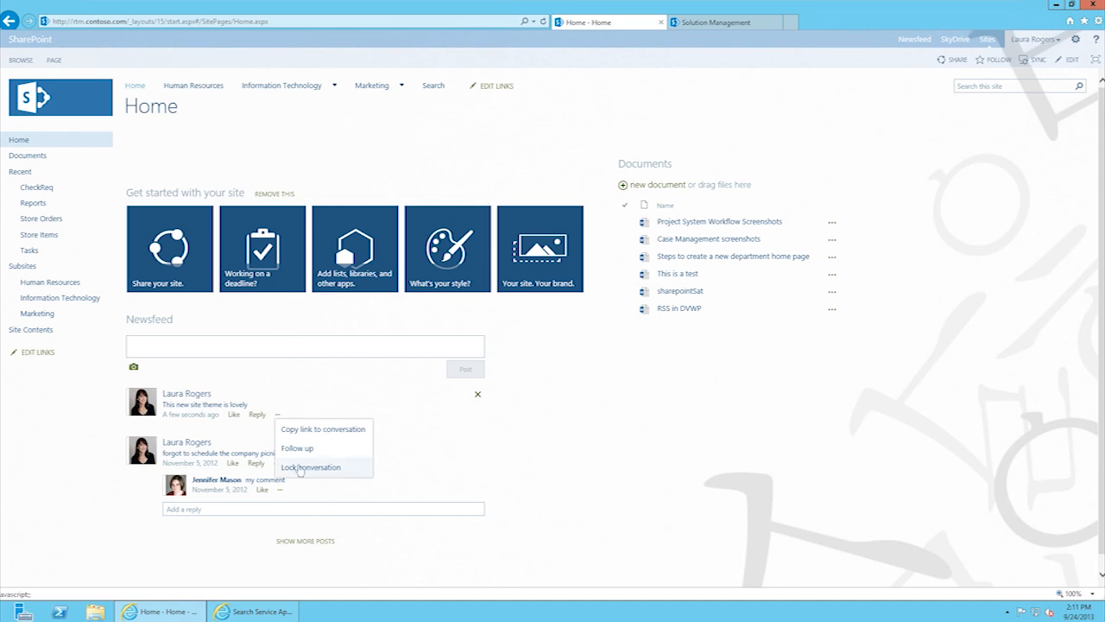
Step: Dismiss the new post's options menu, leaving the newsfeed unchanged
left_click(614, 466)
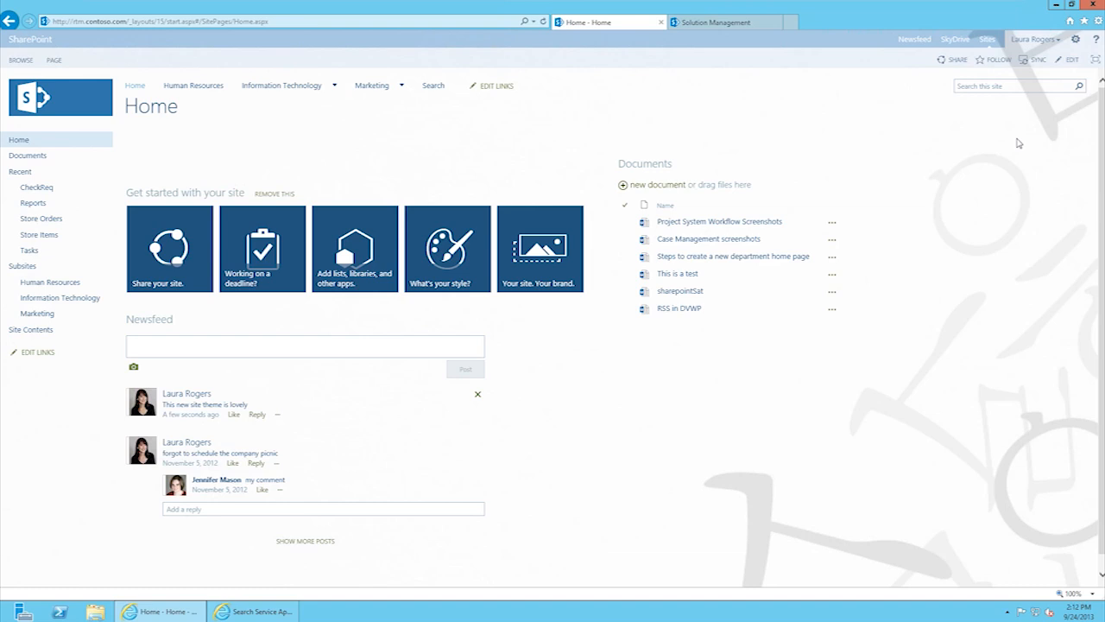
left_click(957, 62)
left_click(516, 311)
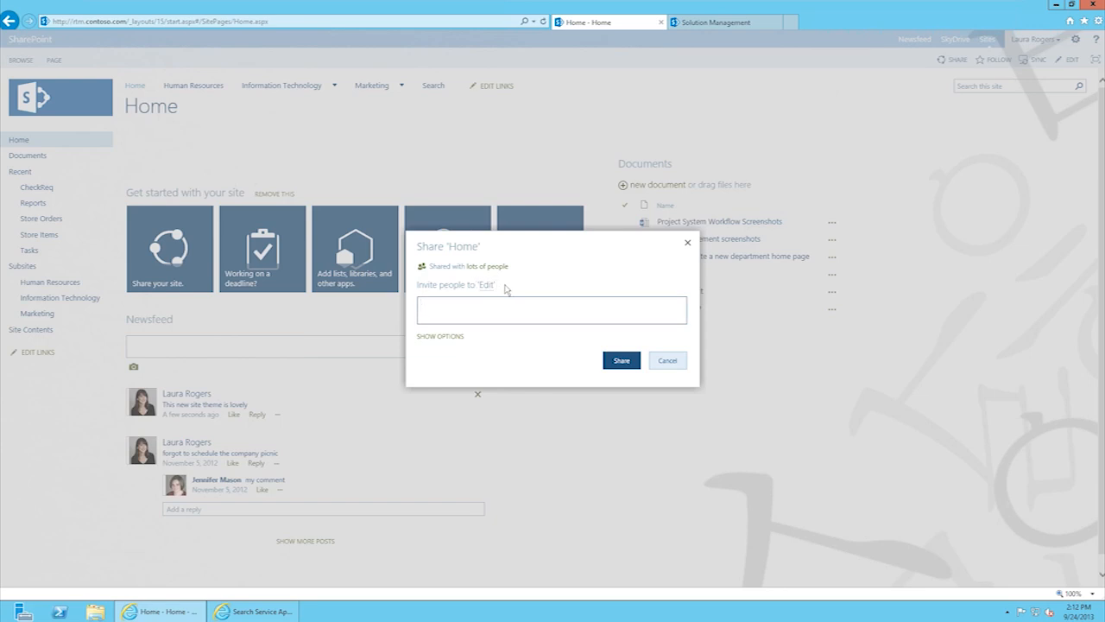
left_click(439, 336)
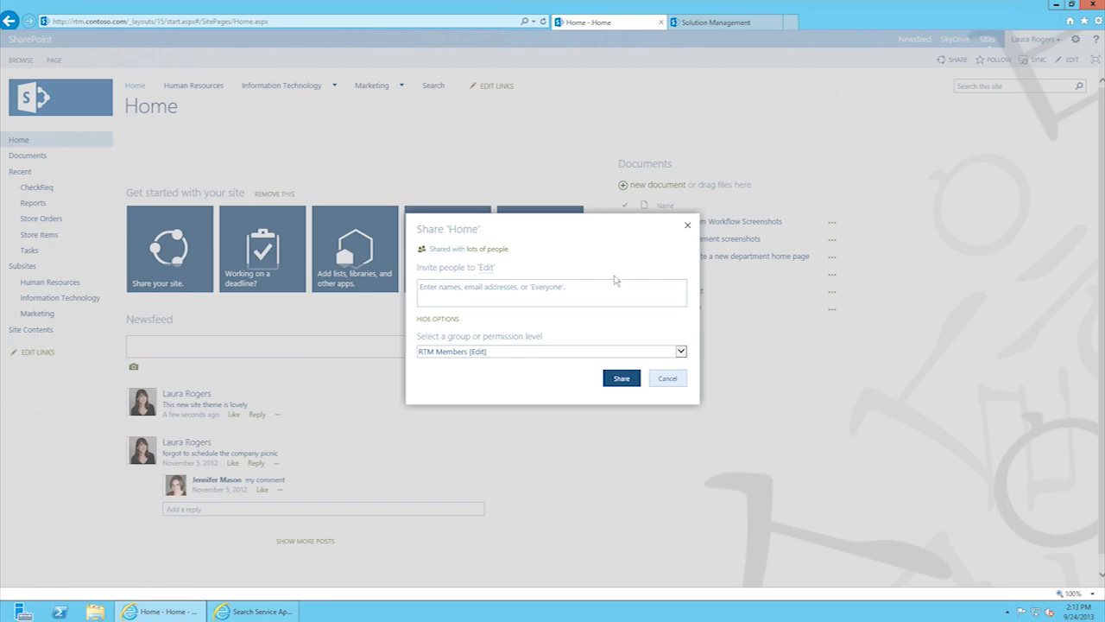
left_click(682, 351)
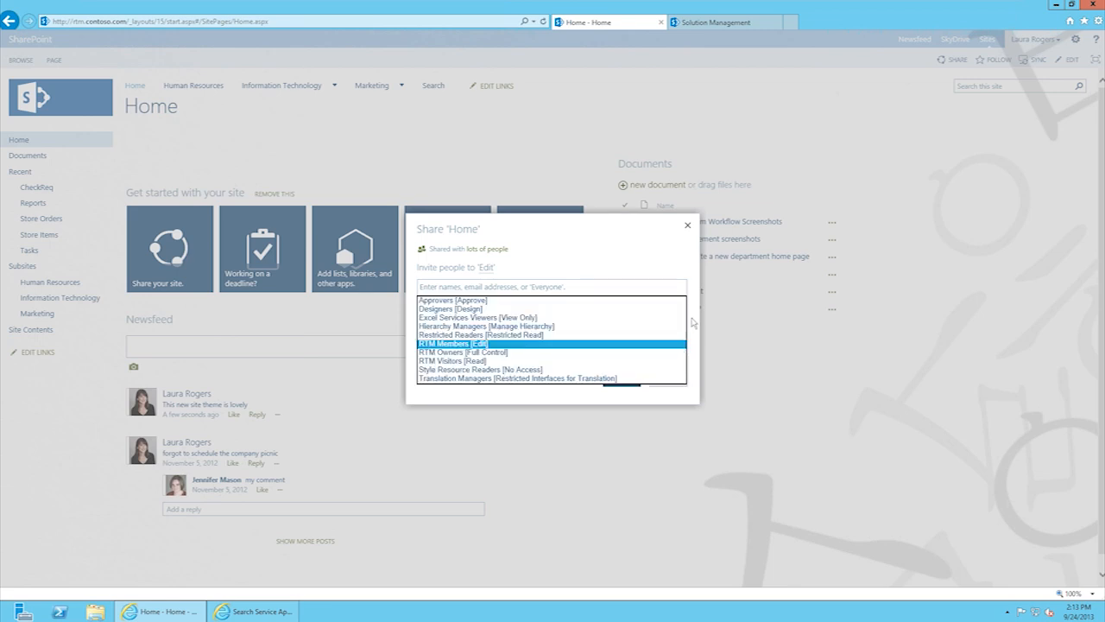
left_click(692, 323)
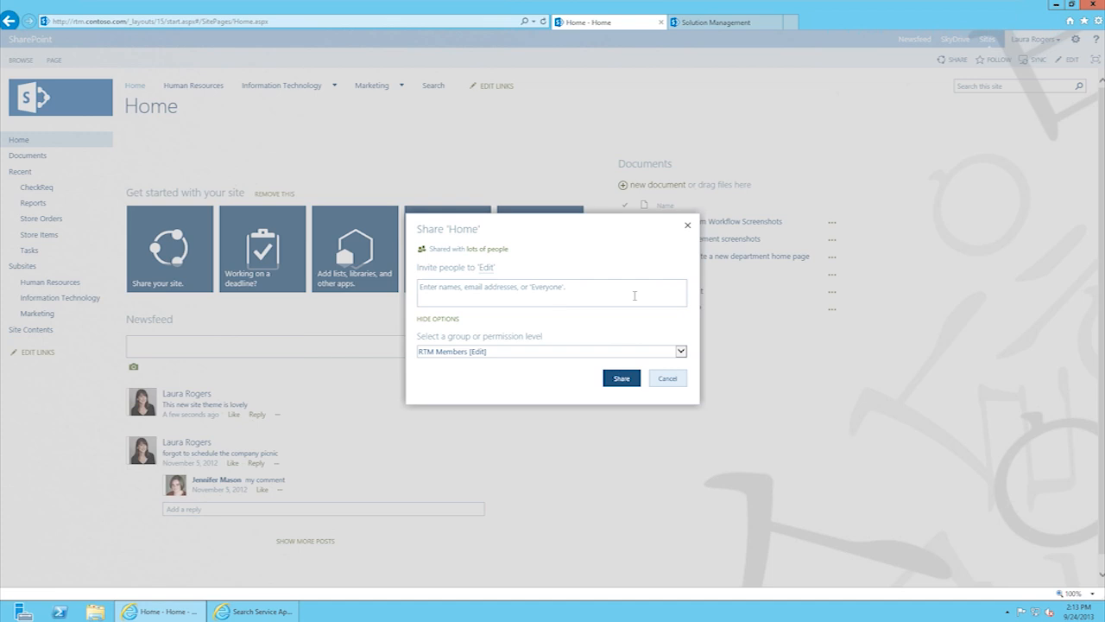
left_click(682, 384)
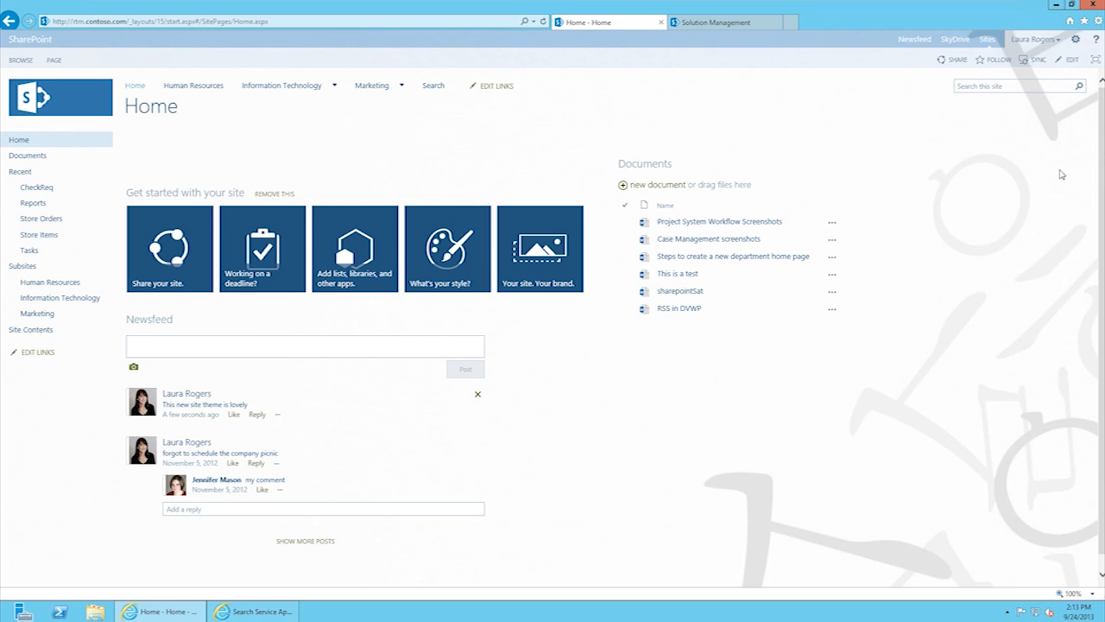
left_click(987, 40)
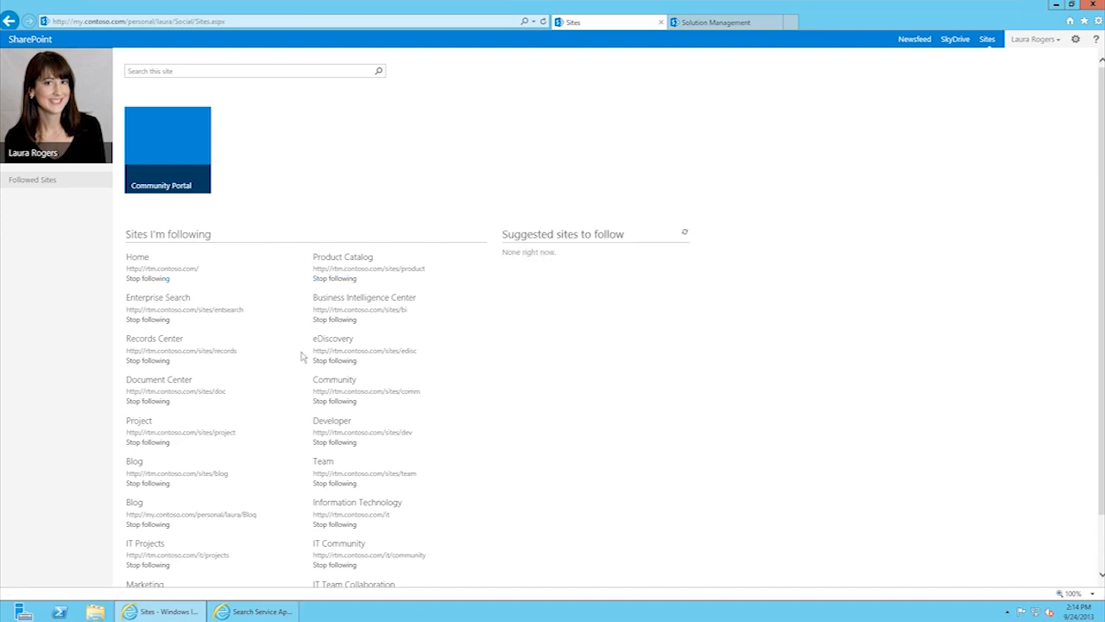
mouse_move(1102, 121)
left_mouse_down()
mouse_move(1102, 173)
mouse_move(1102, 120)
left_mouse_up()
left_click(9, 21)
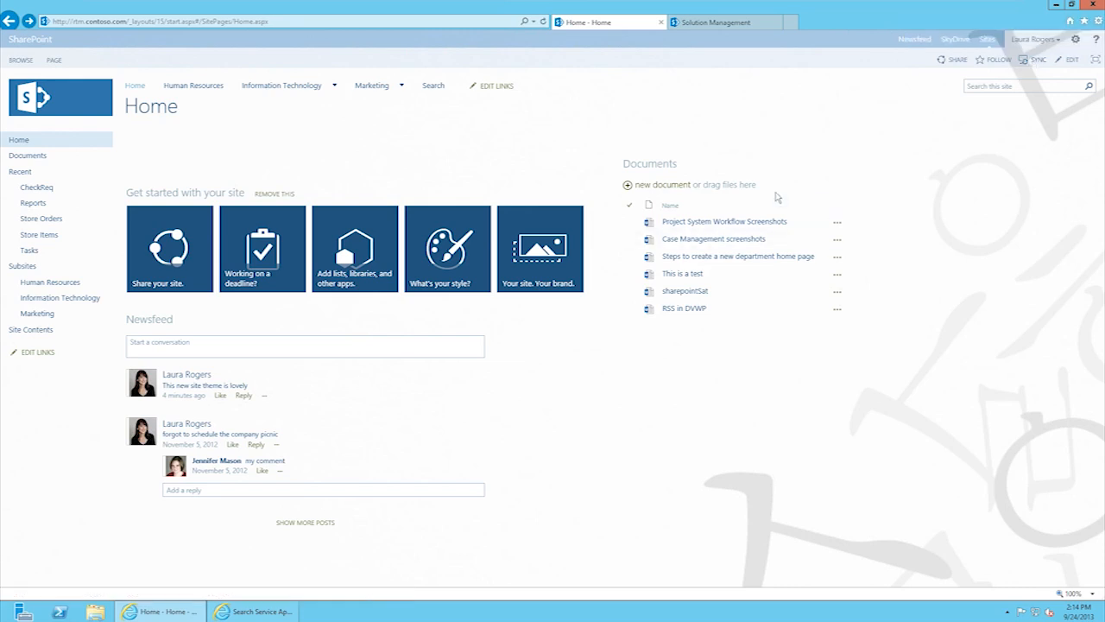
left_click(1037, 61)
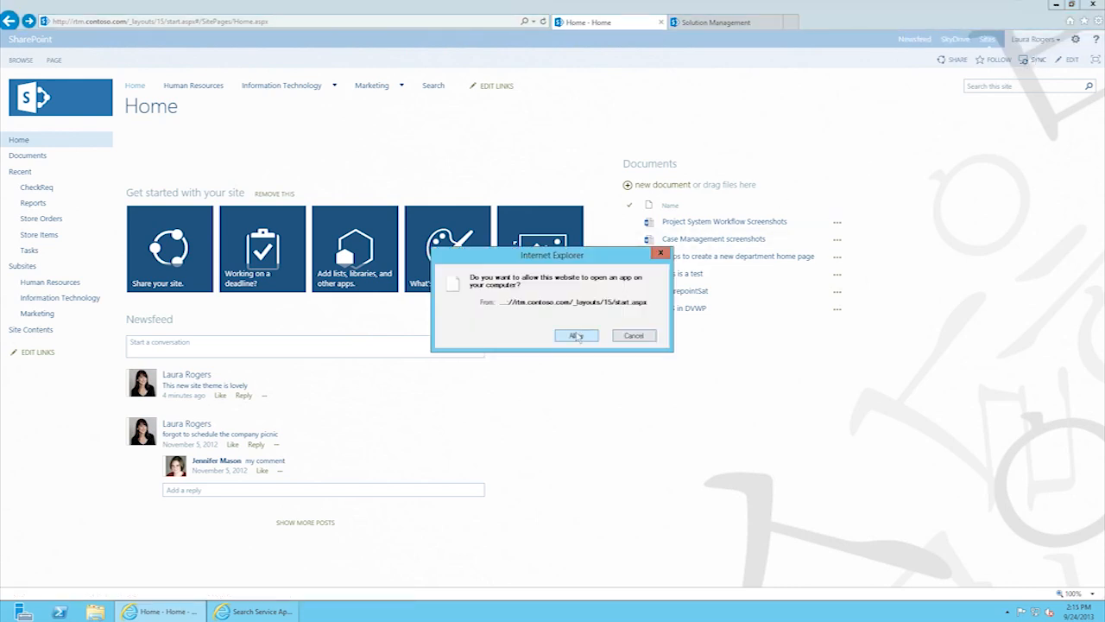
left_click(577, 336)
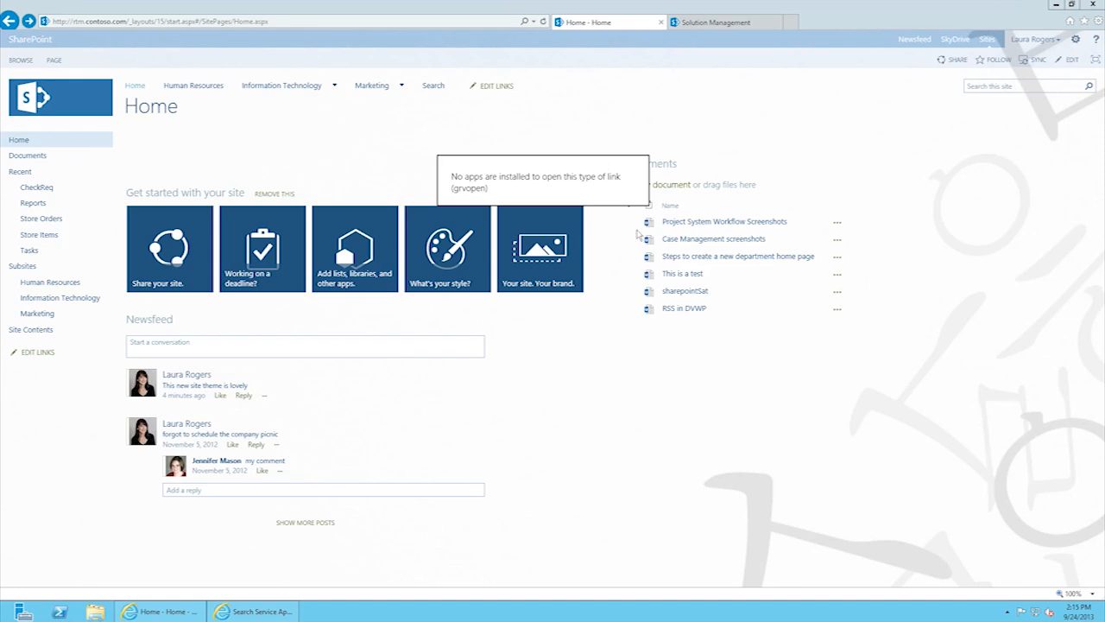
left_click(703, 351)
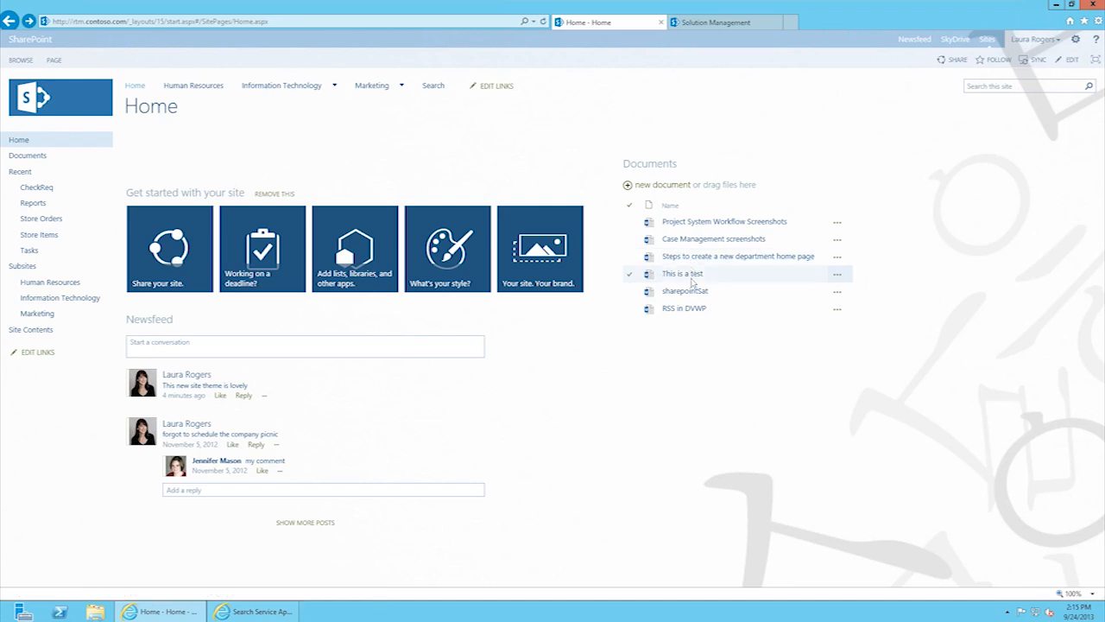
Step: Edit the Home page, type 'Welcome to the home page' in the top content area, and save
left_click(1073, 60)
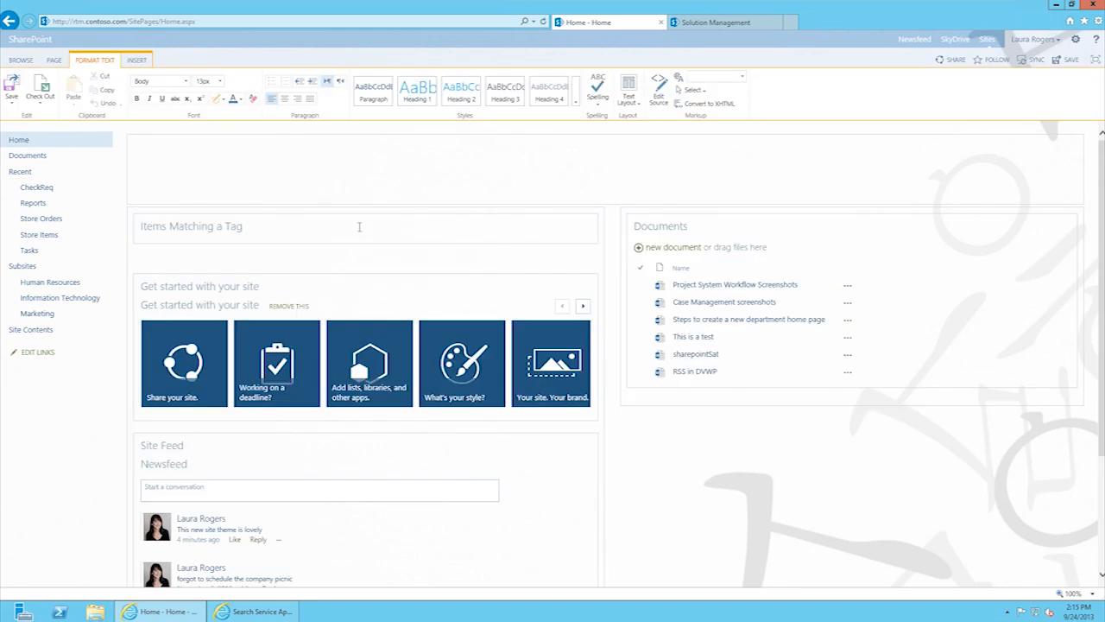
left_click(273, 162)
left_click(243, 180)
type("W")
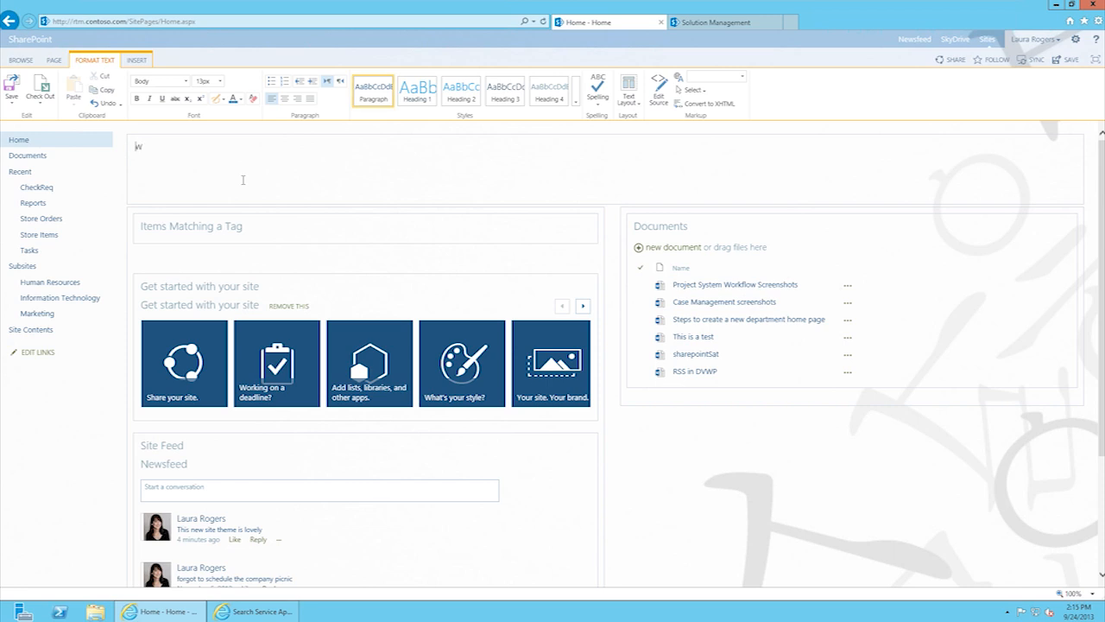
type("elcome to the home page!")
left_click(135, 60)
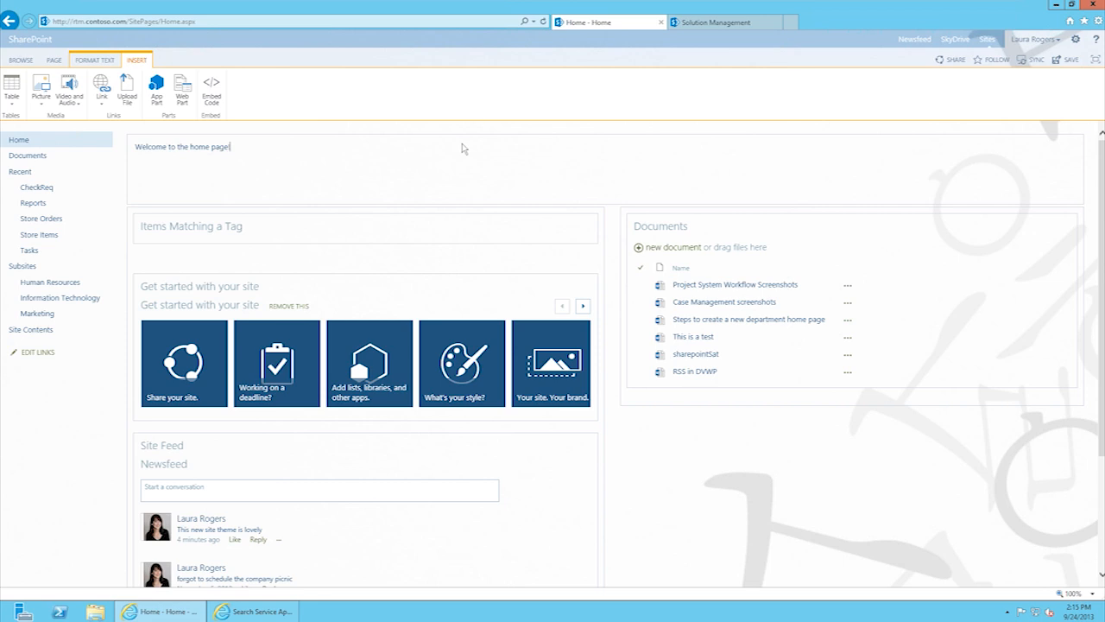
left_click(53, 60)
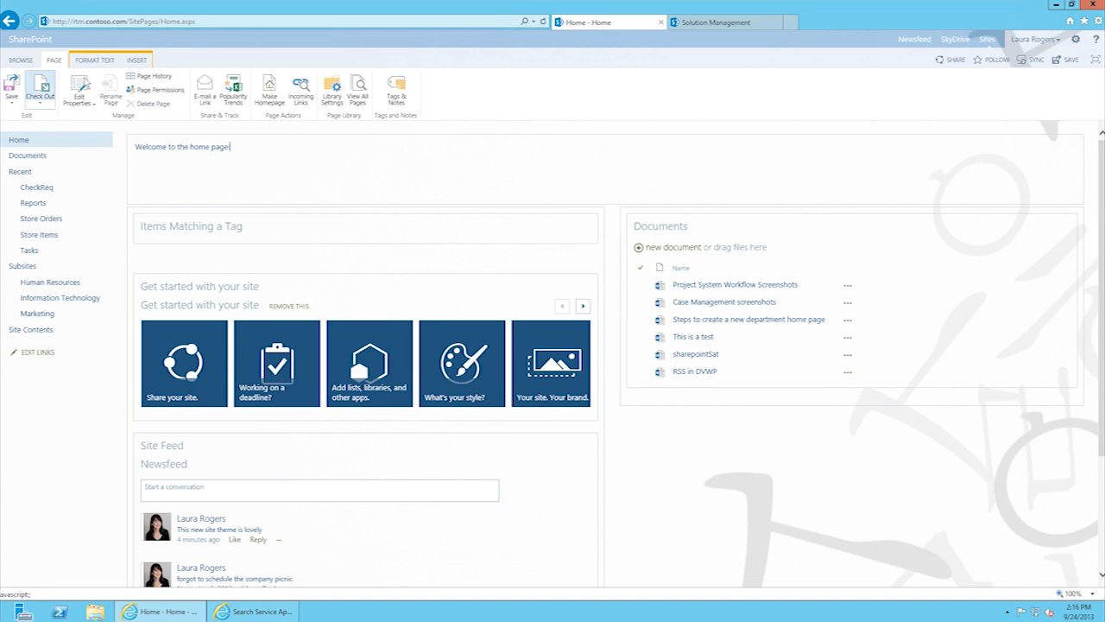
left_click(12, 86)
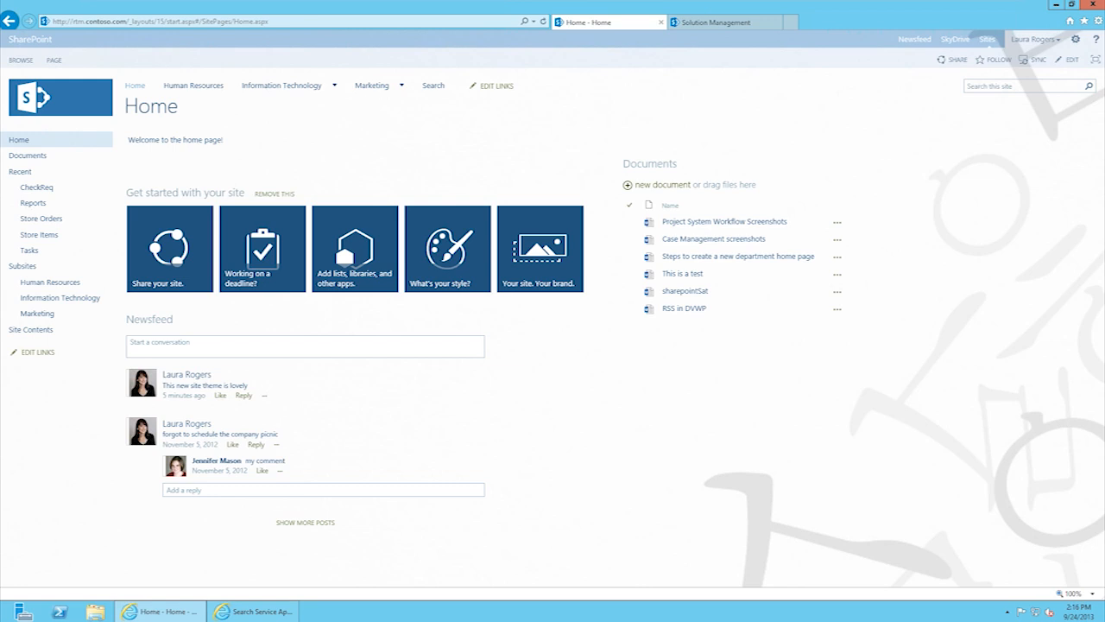
Step: Toggle focus-on-content off and on for the Home page and the Documents library
left_click(1096, 60)
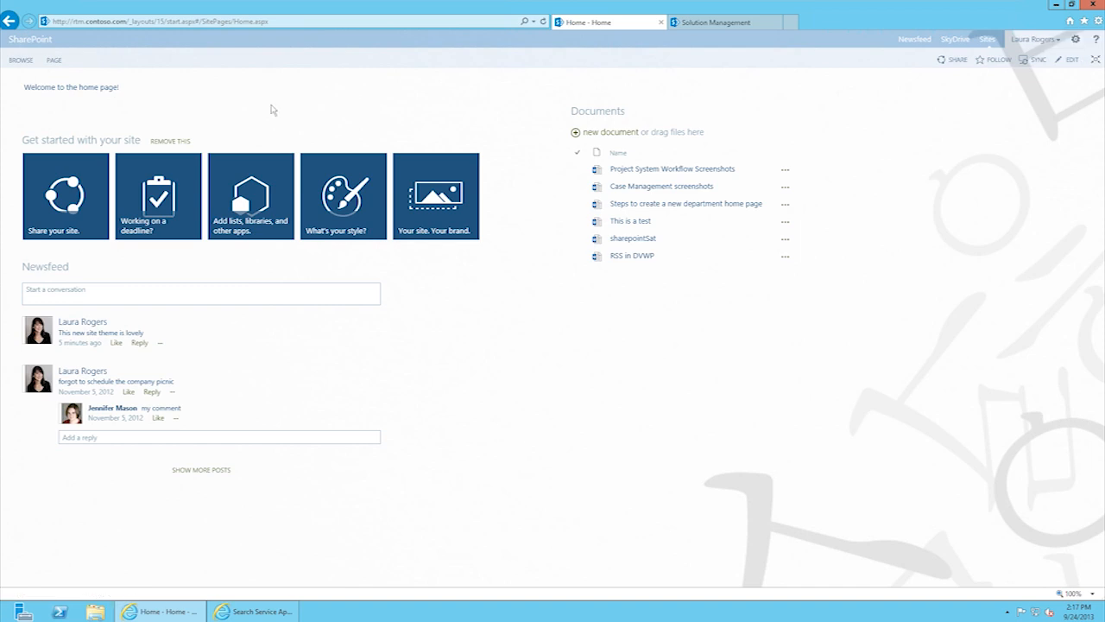
left_click(1095, 59)
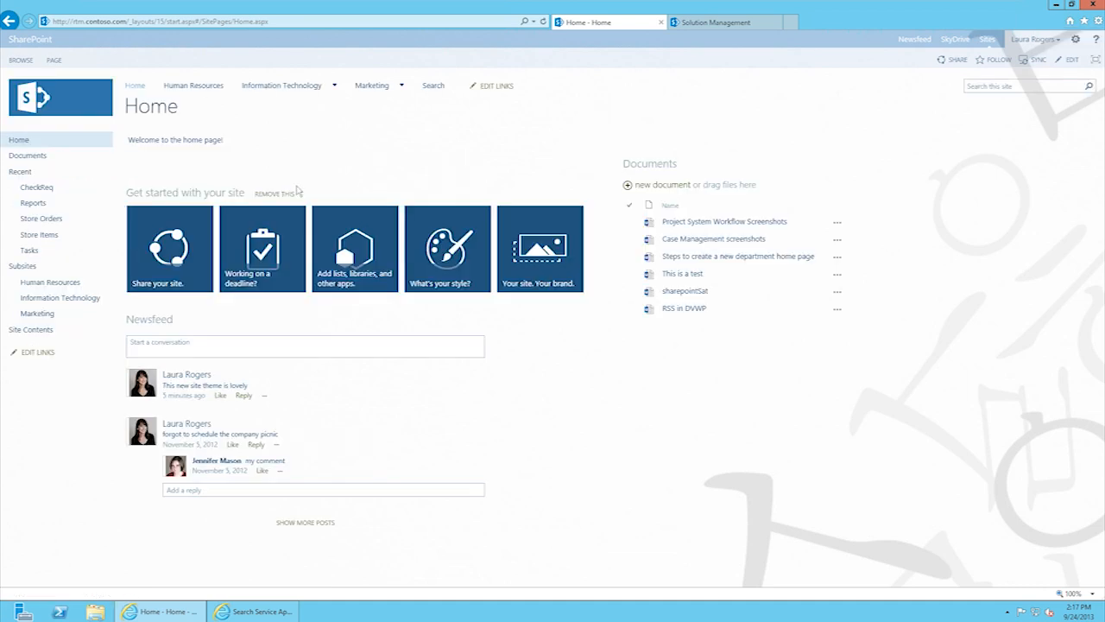
left_click(664, 170)
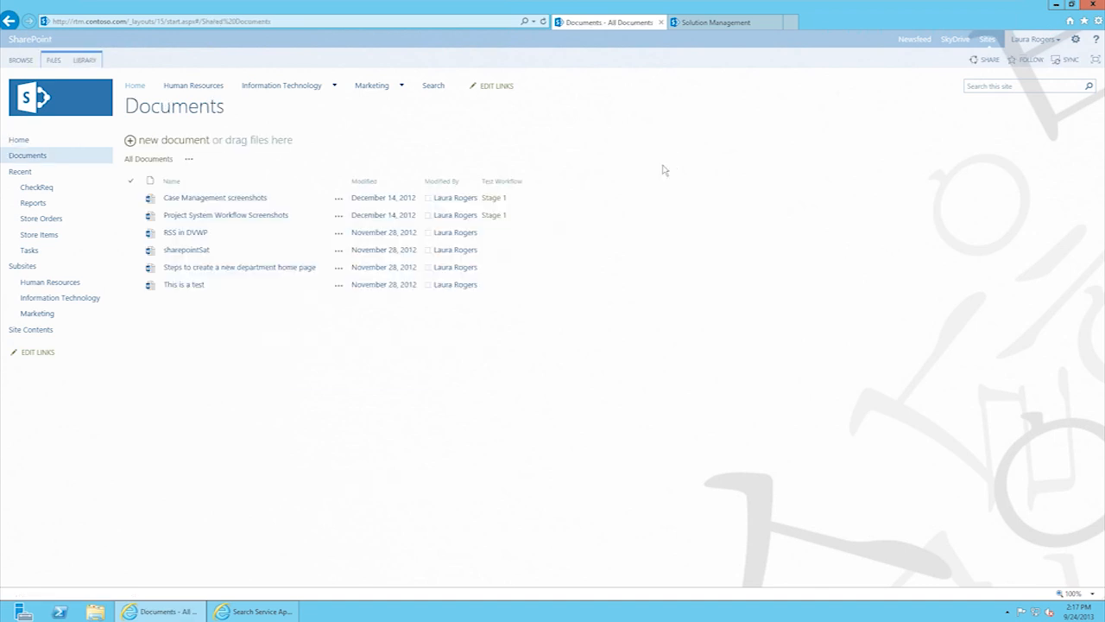
left_click(1096, 60)
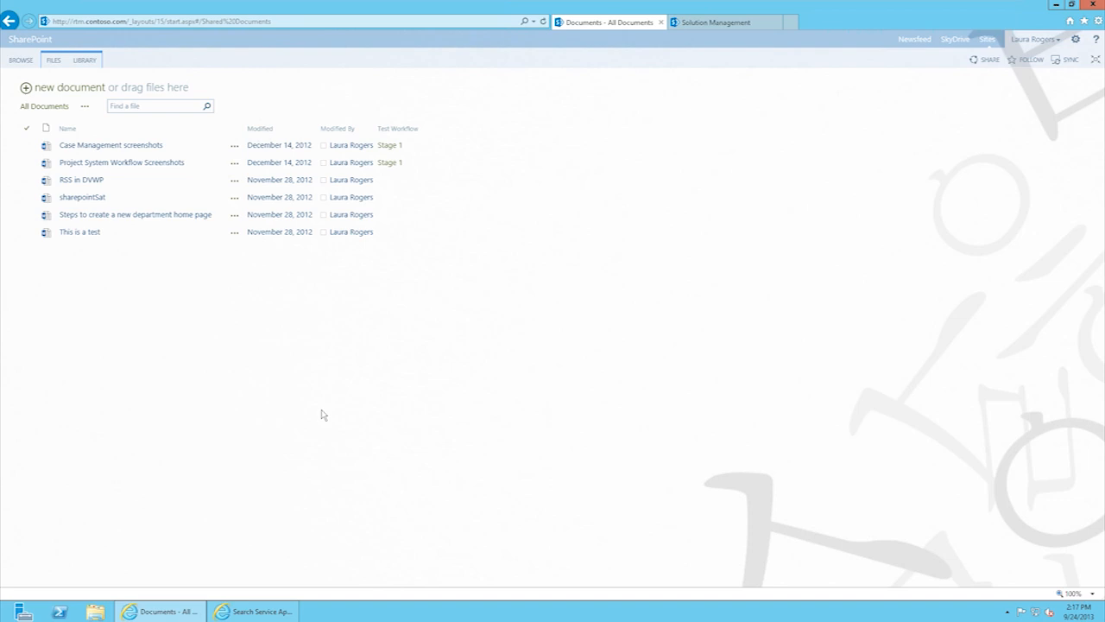
left_click(1096, 60)
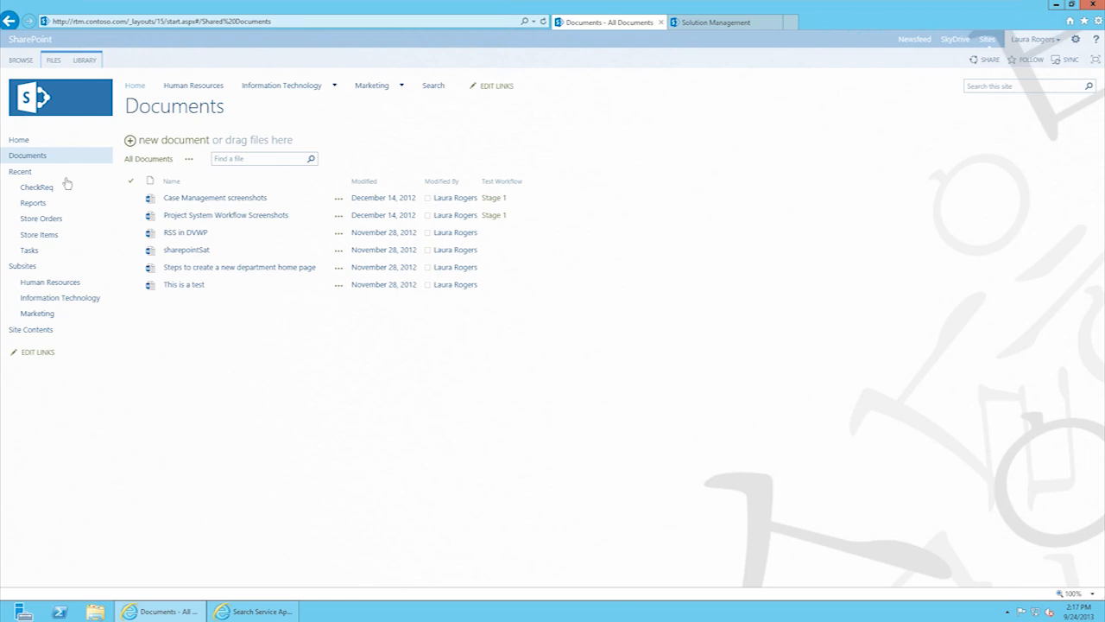
Step: Move between Home and the full Documents library, ending back on the Home page
left_click(136, 88)
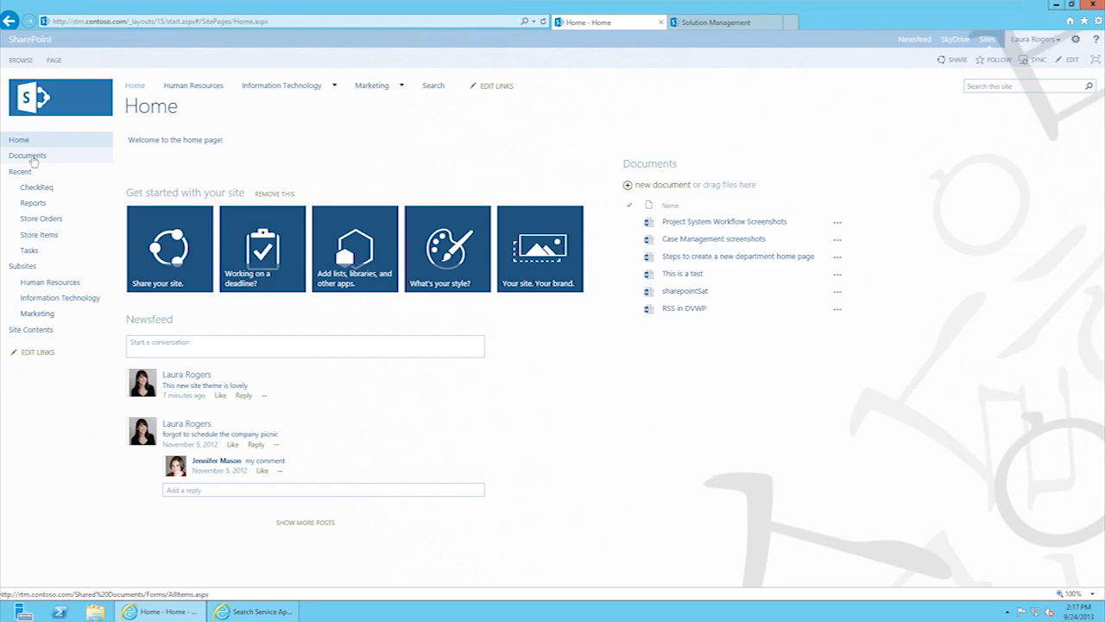
left_click(29, 156)
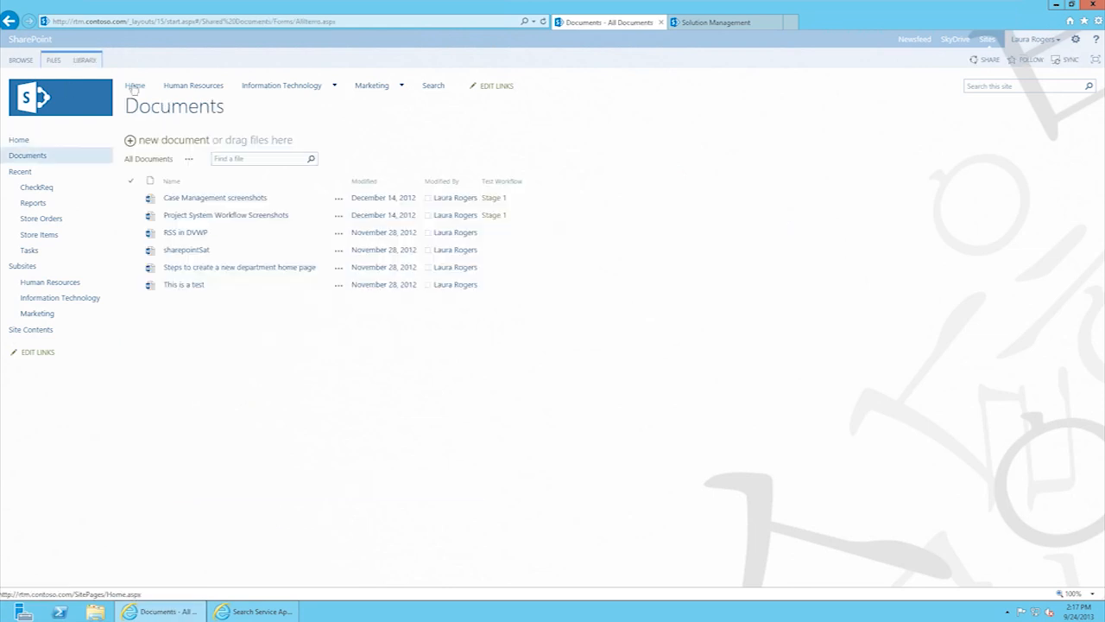
left_click(135, 87)
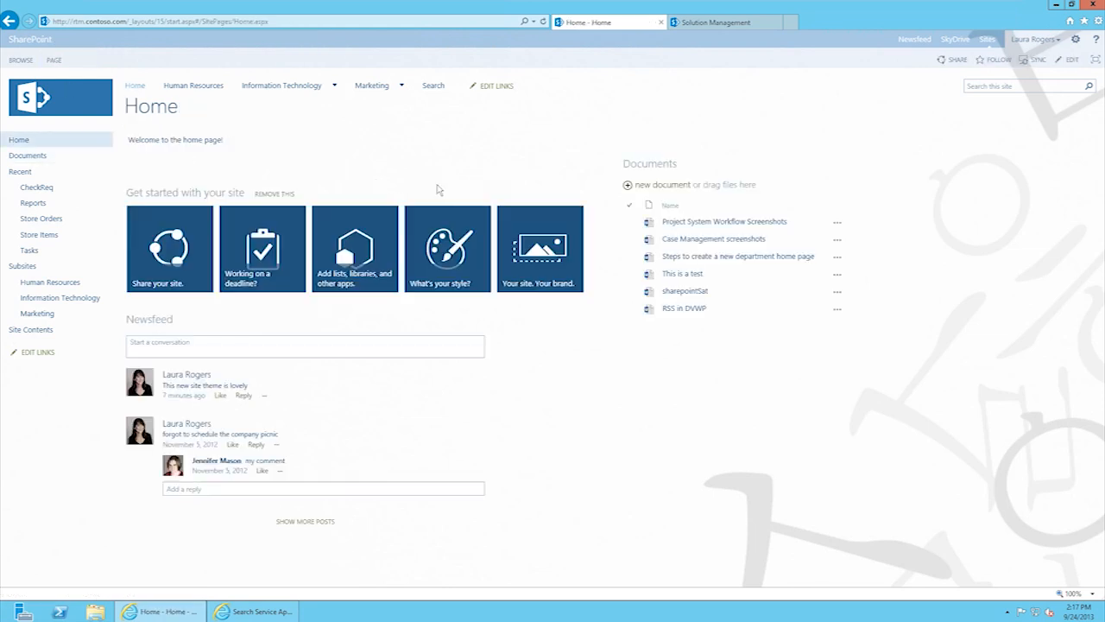
left_click(652, 165)
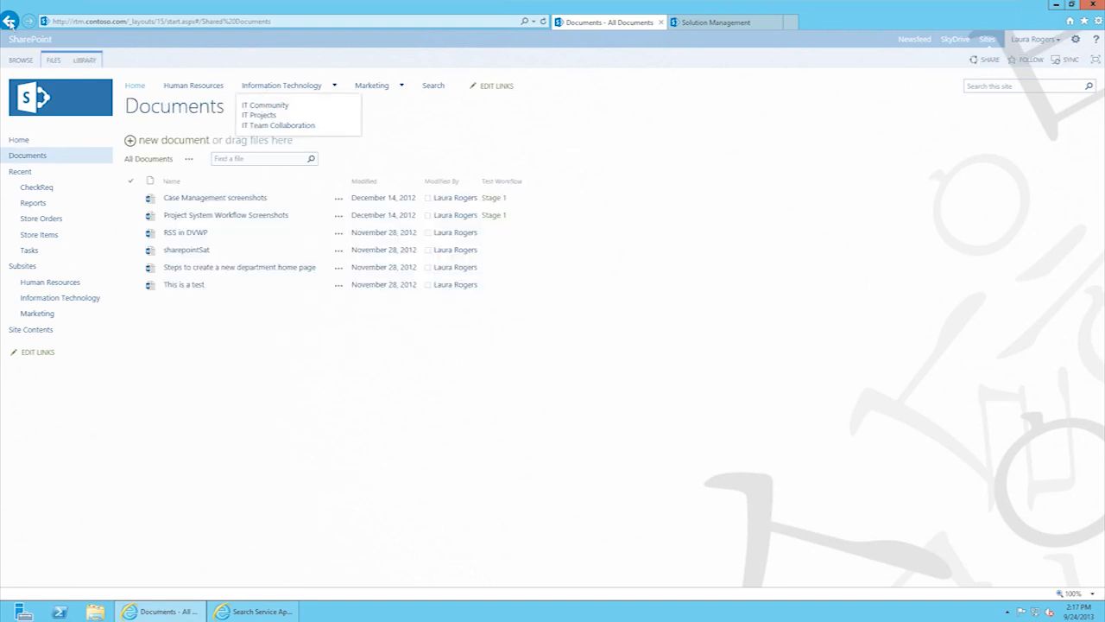
left_click(8, 20)
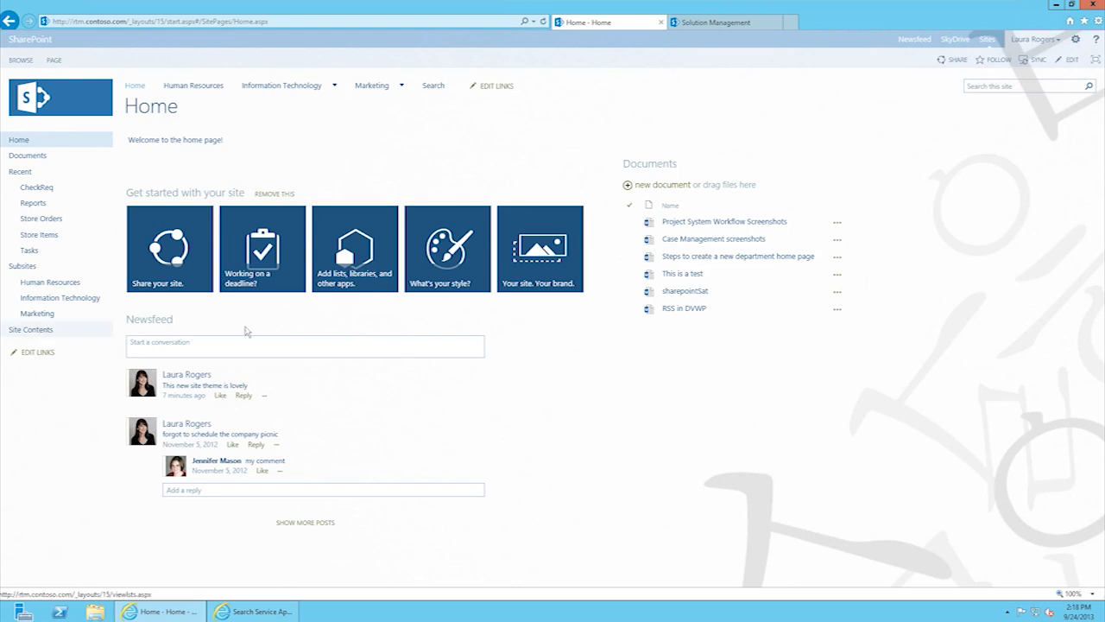
Step: Go to Site Contents and open its Recycle Bin with the three deleted files
left_click(39, 335)
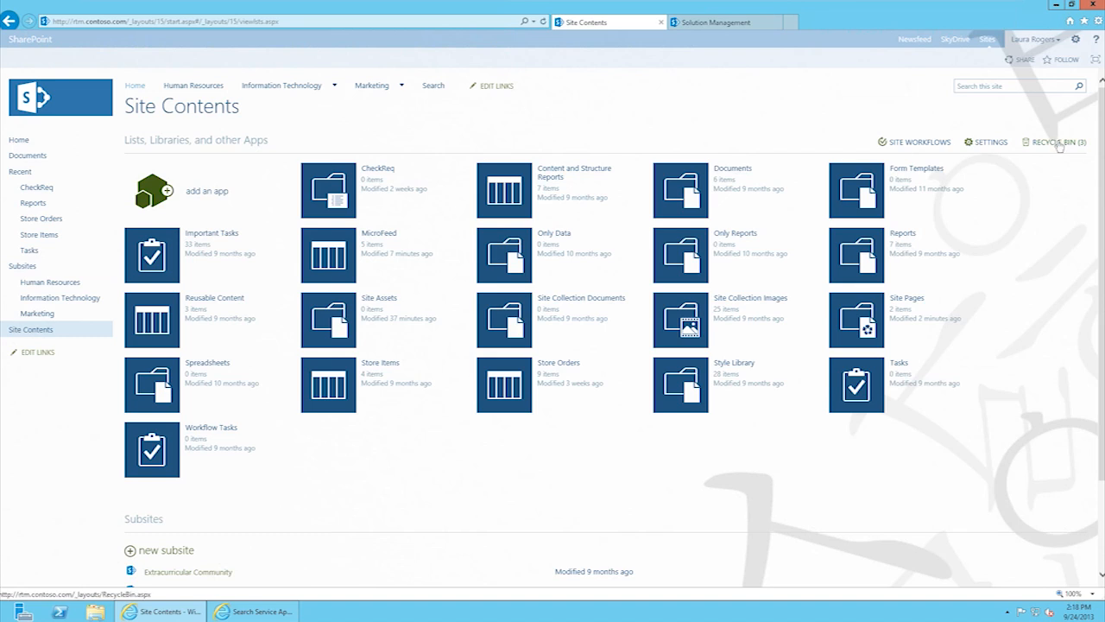
left_click(1058, 143)
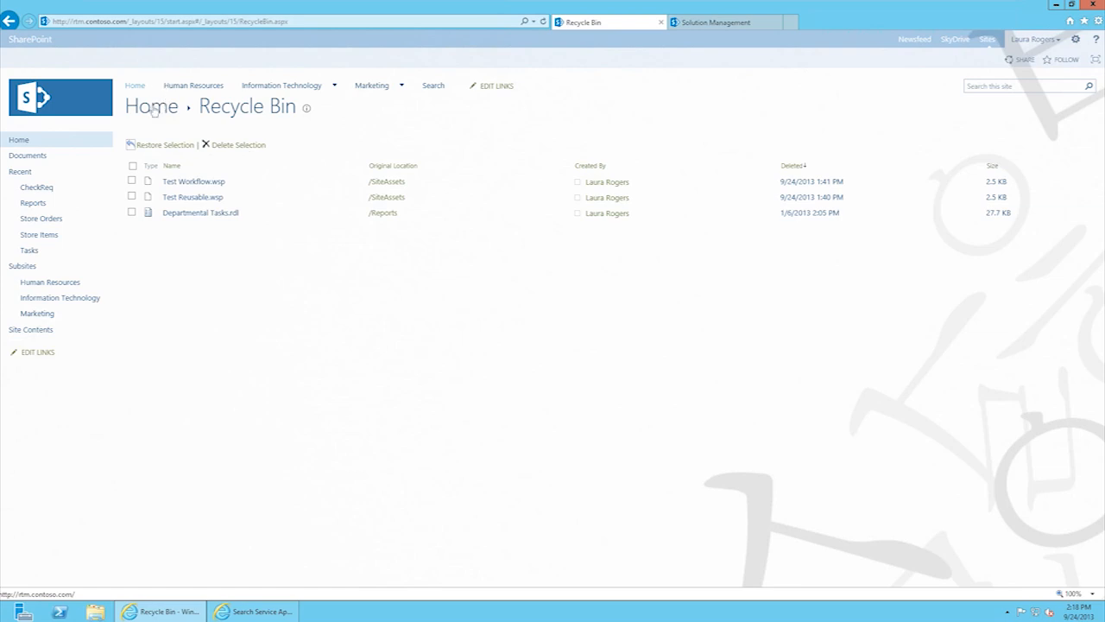
Step: Return to the Home page using the Home link in the top navigation
left_click(153, 111)
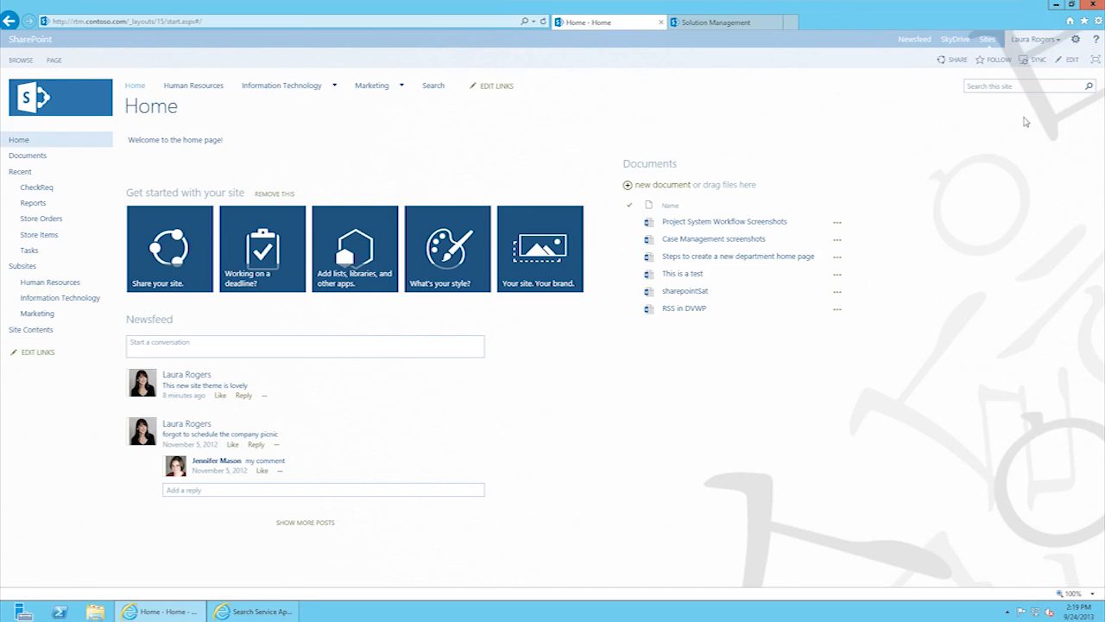
Step: Open About Me from the user menu and go to the profile's Edit Details page
left_click(1052, 42)
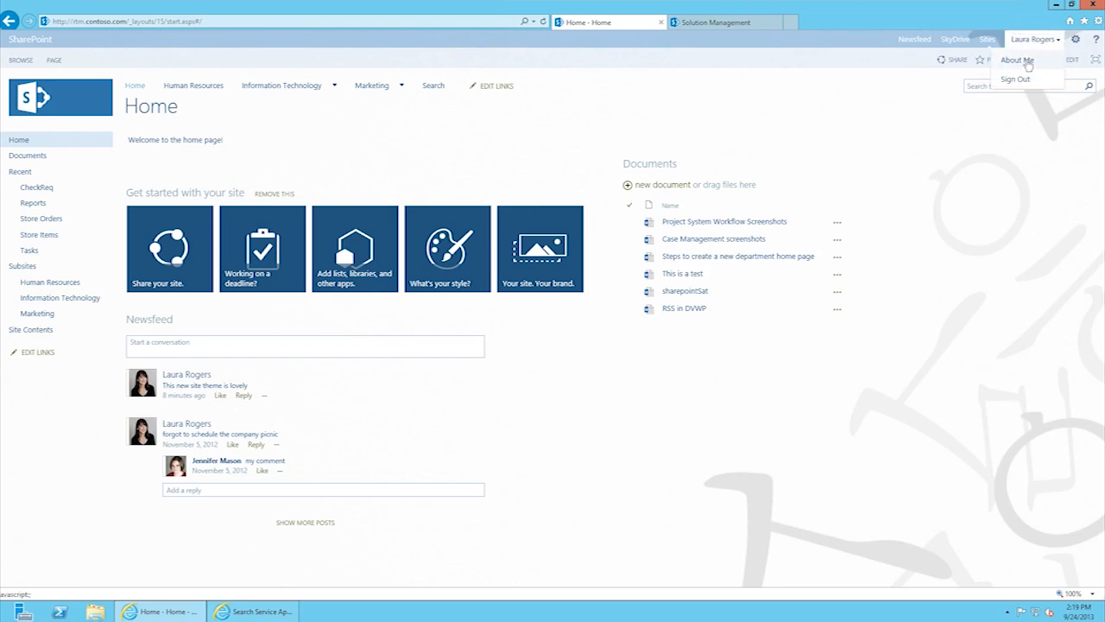
left_click(1026, 62)
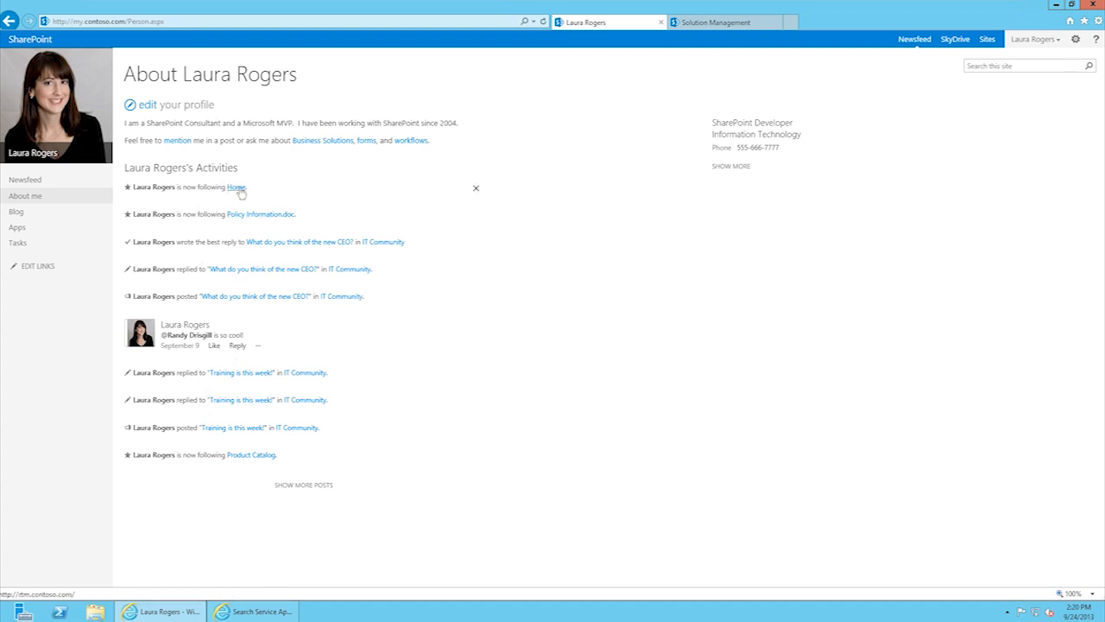
left_click(148, 106)
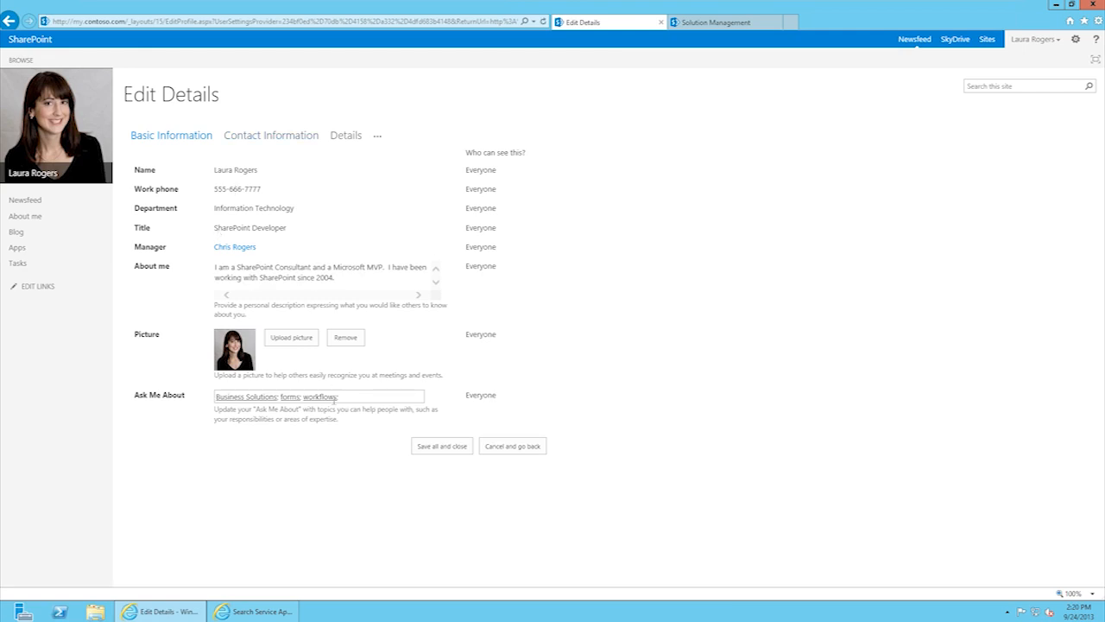
Step: Put the cursor in the About me box so the FORMAT TEXT ribbon appears
left_click(302, 268)
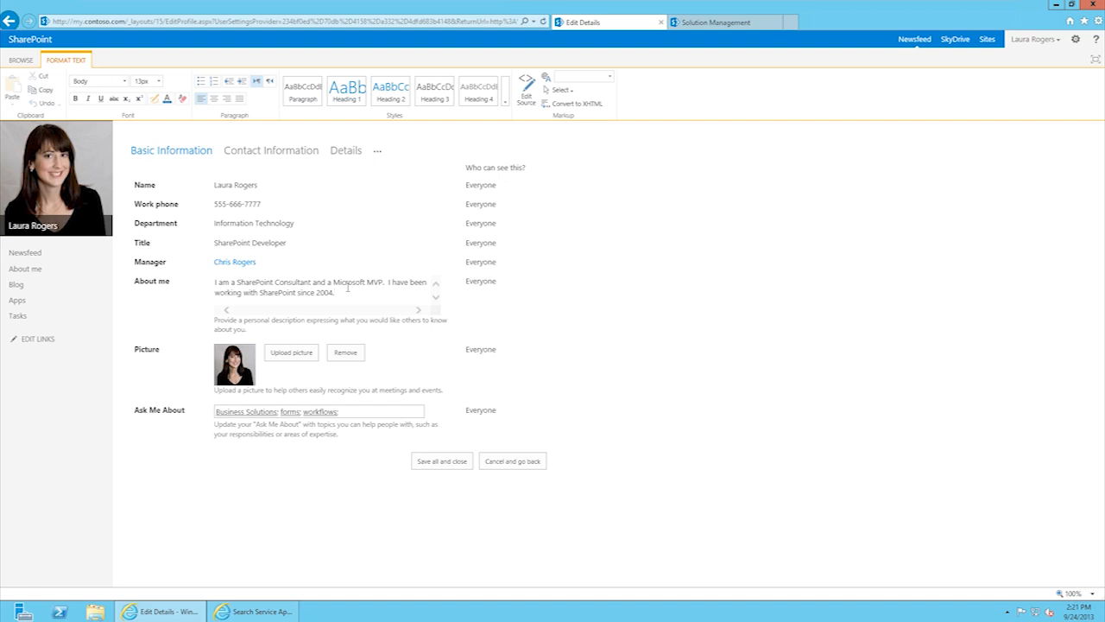
Step: Make the About me text bold and colour 'Microsoft MVP' blue
left_click_drag(340, 293, 211, 282)
left_click(75, 98)
left_click(340, 282)
left_click_drag(341, 282, 395, 281)
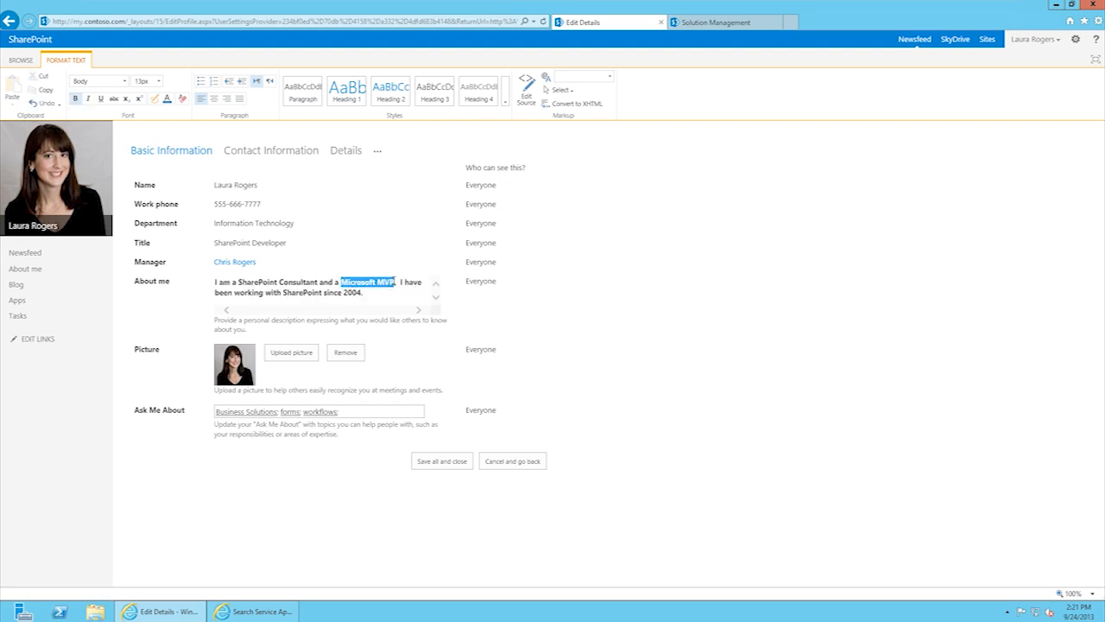
left_click(170, 100)
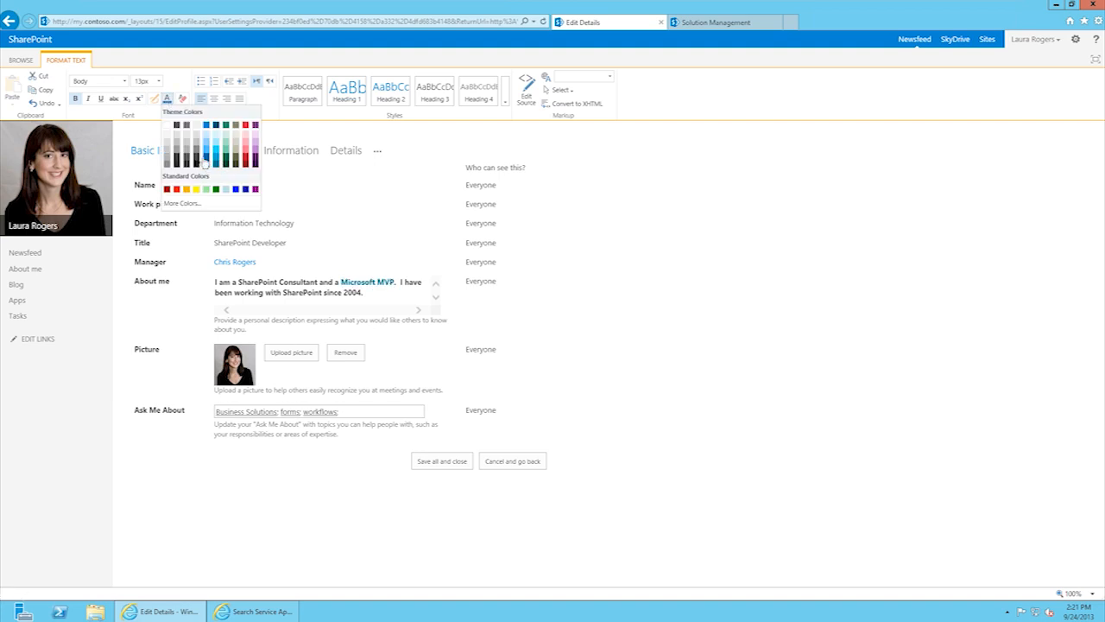
left_click(209, 163)
left_click(405, 294)
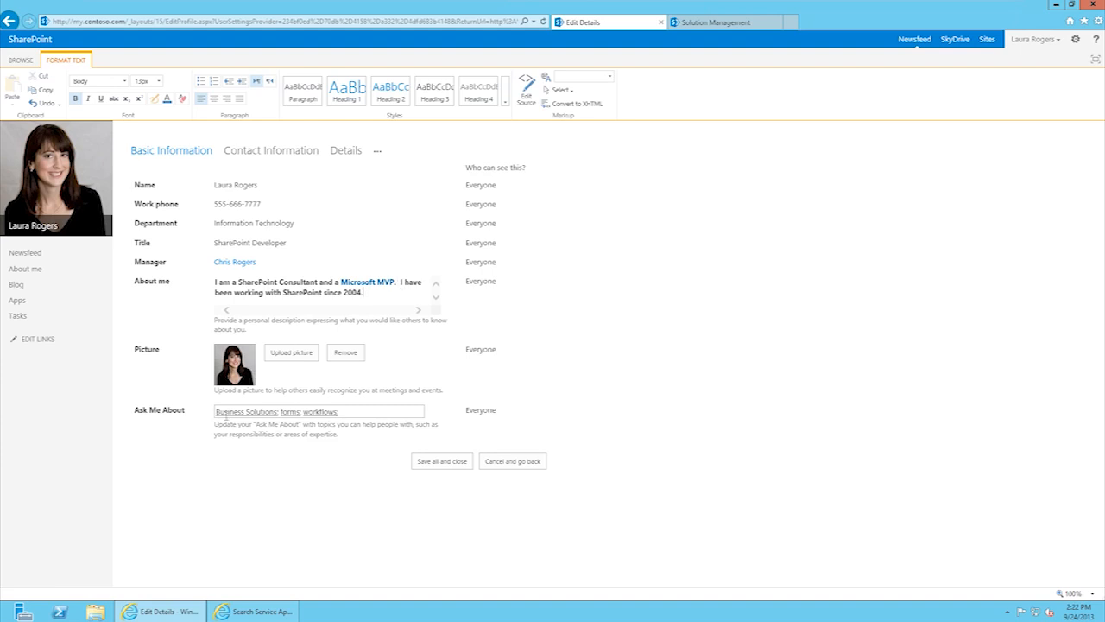
Step: Add InfoPath as a new Ask Me About topic
left_click(354, 412)
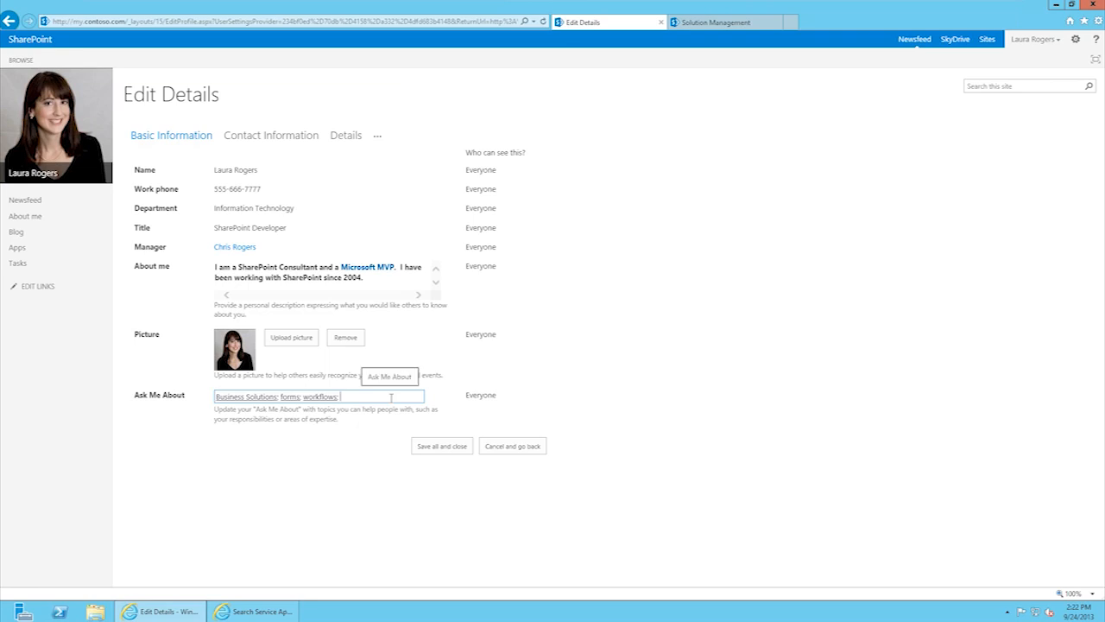
type("In")
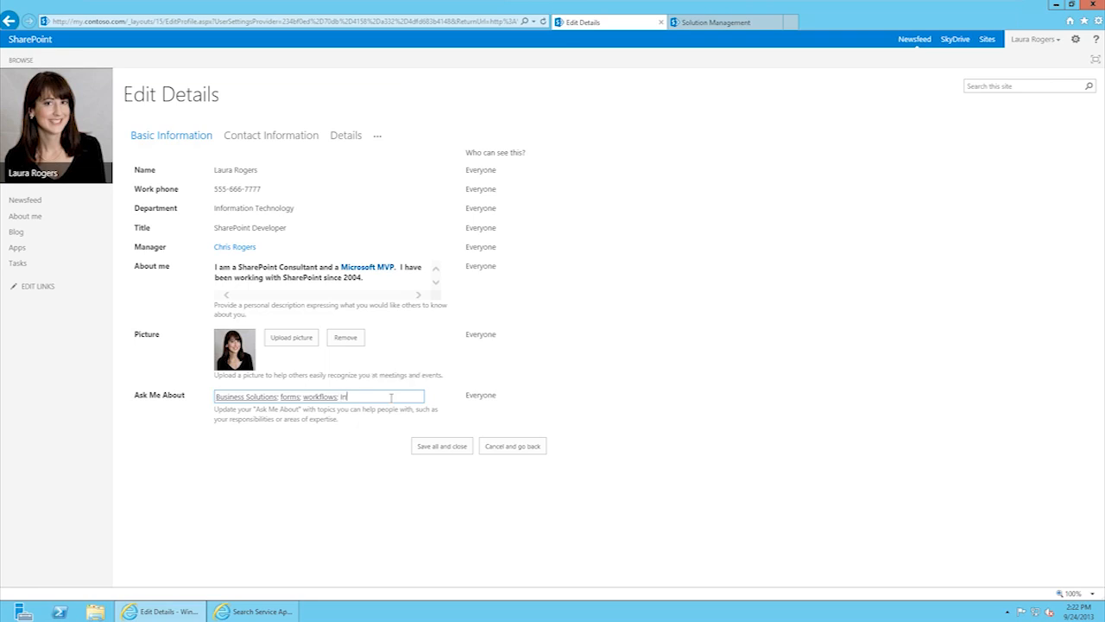
type("fop")
key("Escape")
type("Path")
left_click(369, 420)
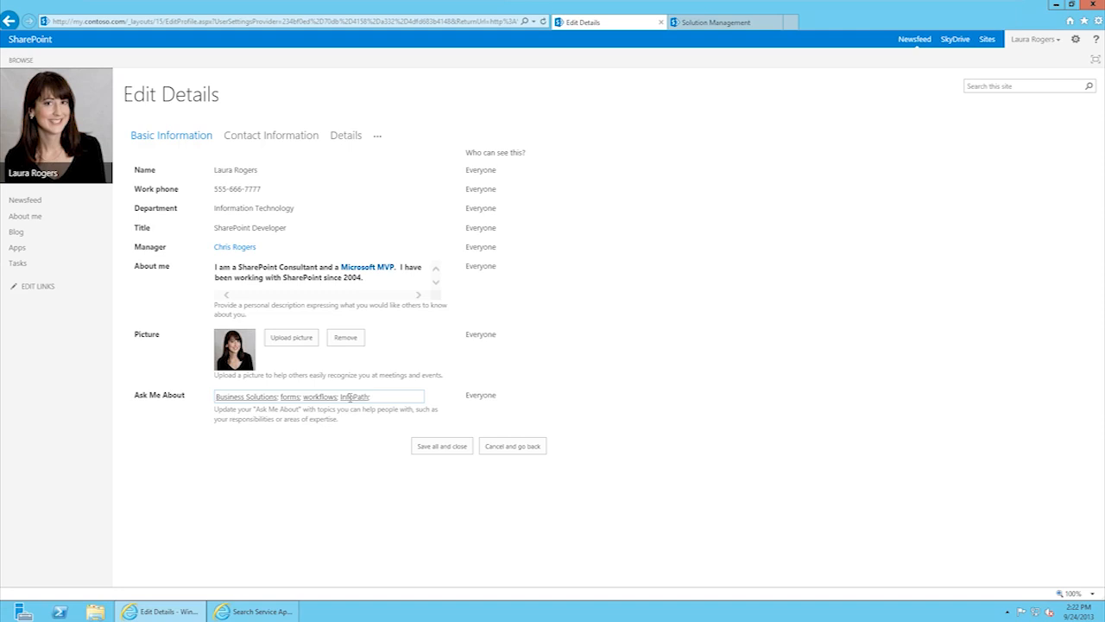
left_click(350, 399)
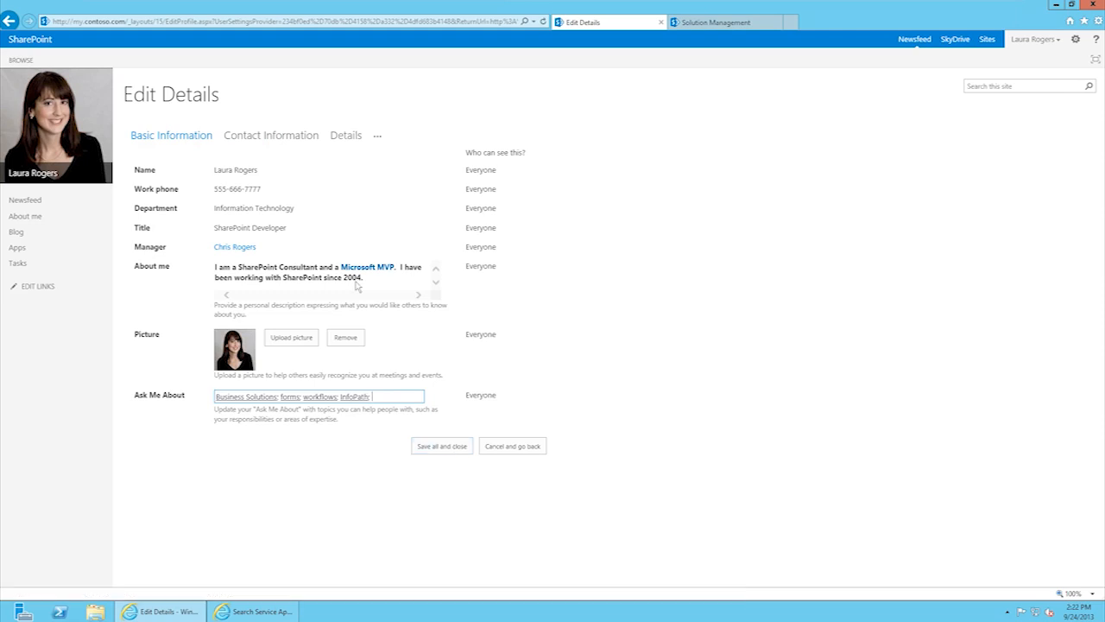
left_click(275, 138)
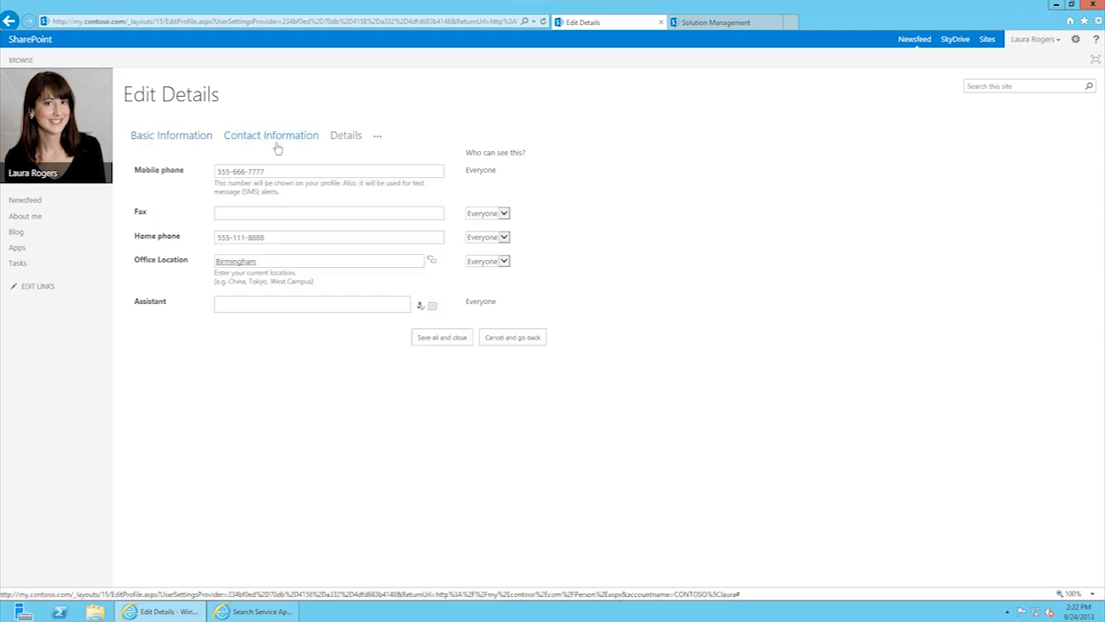
Step: Set Assistant by checking a colleague's surname against the directory and choosing the first match
left_click(258, 212)
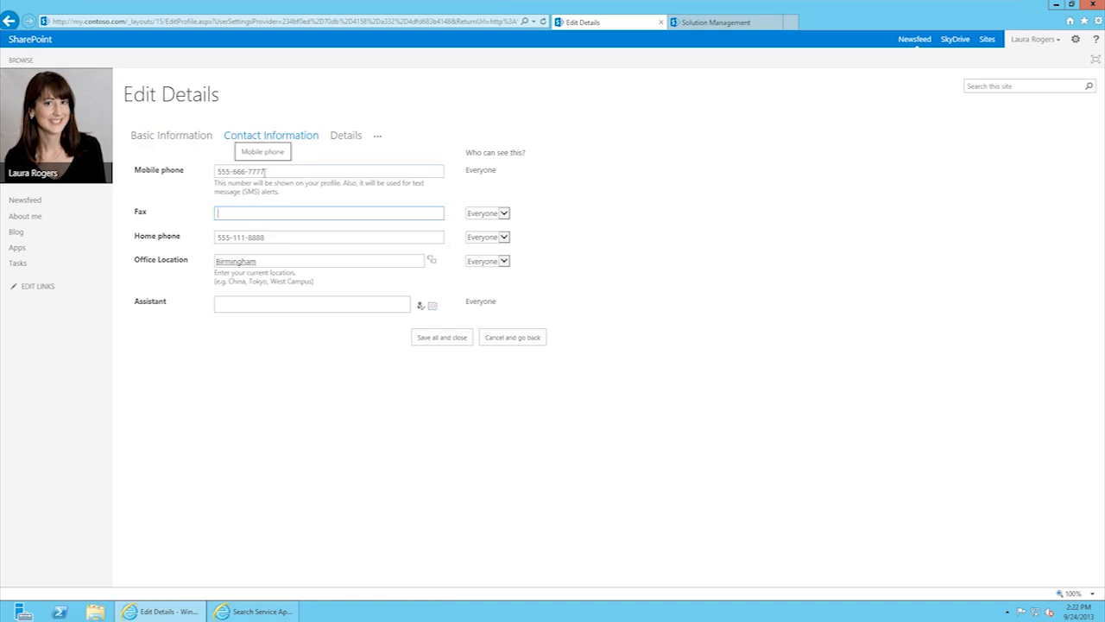
left_click(279, 302)
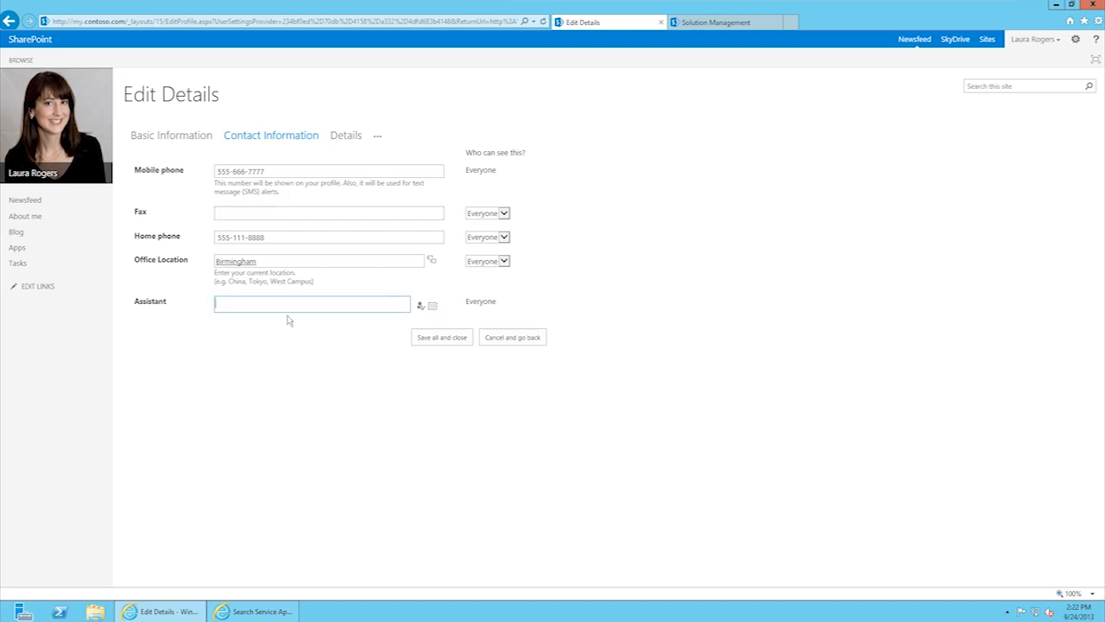
type("keller")
left_click(420, 306)
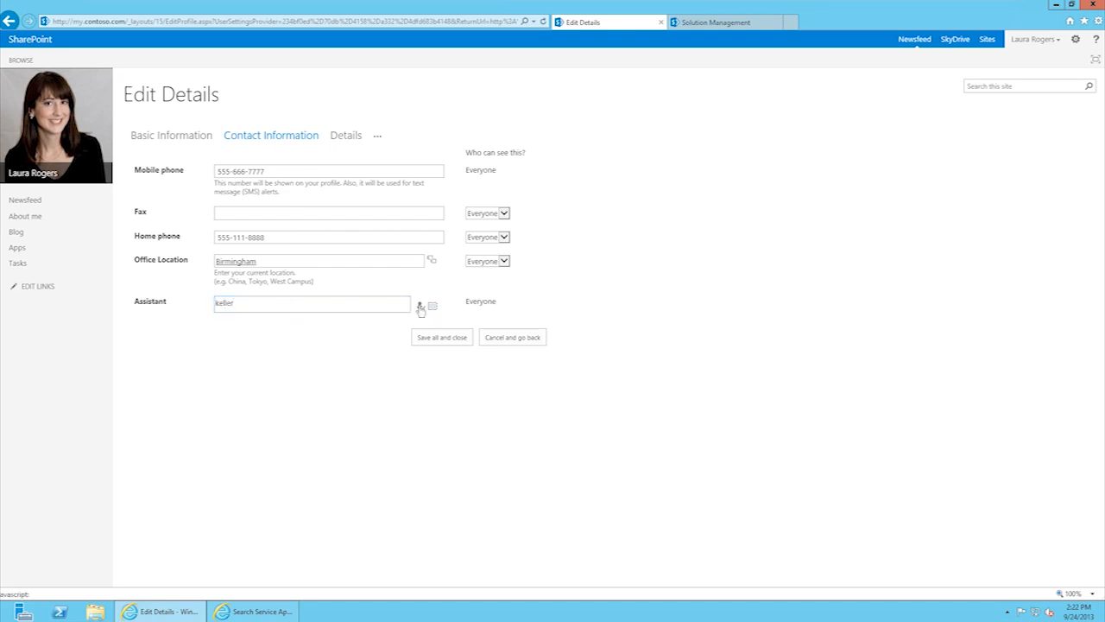
left_click(226, 303)
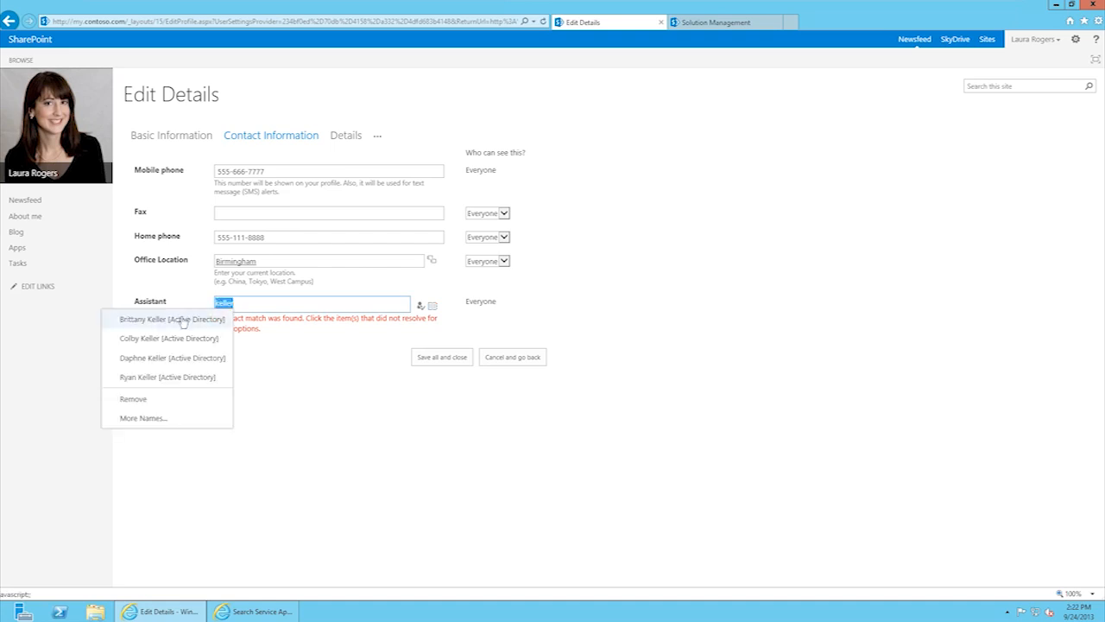
left_click(182, 319)
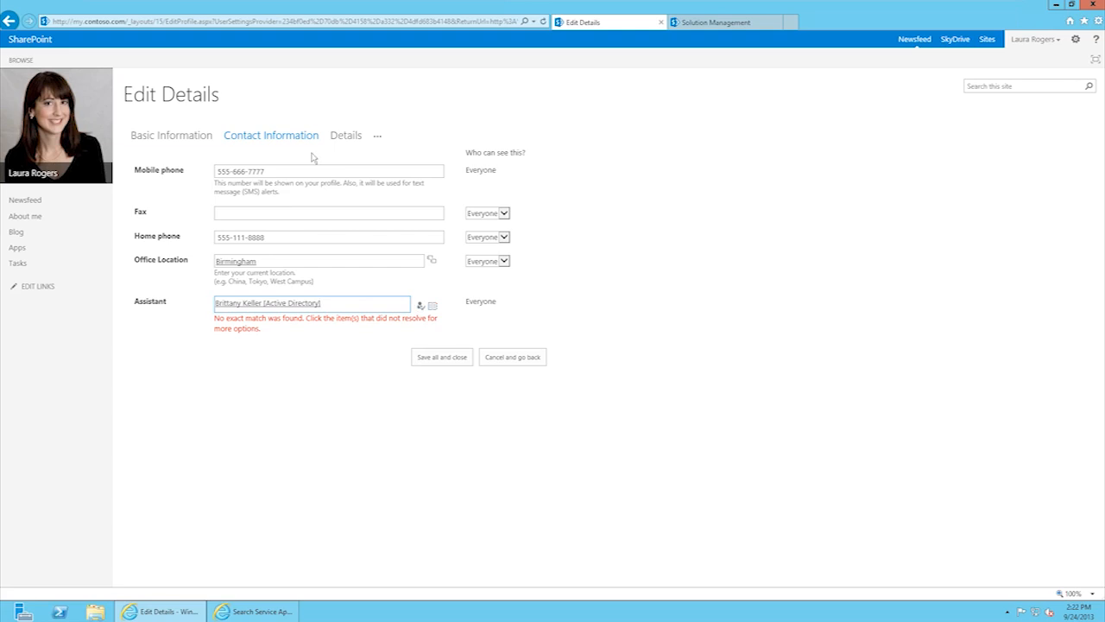
left_click(346, 139)
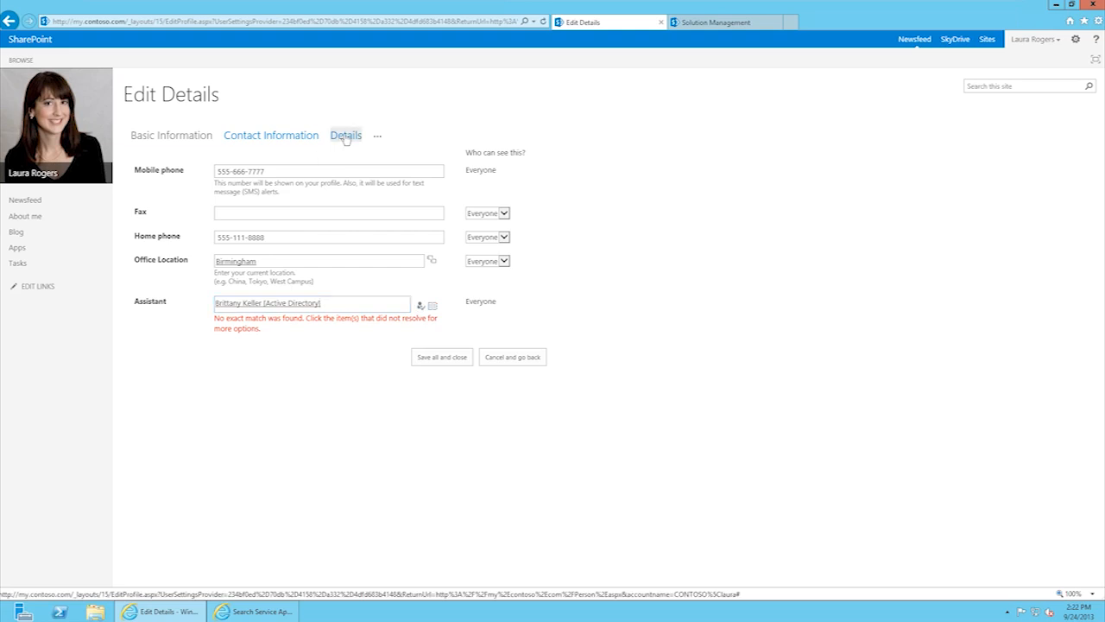
Step: Enter HR Onboarding as a past project, public speaking as a skill and LSU as the school
left_click(342, 170)
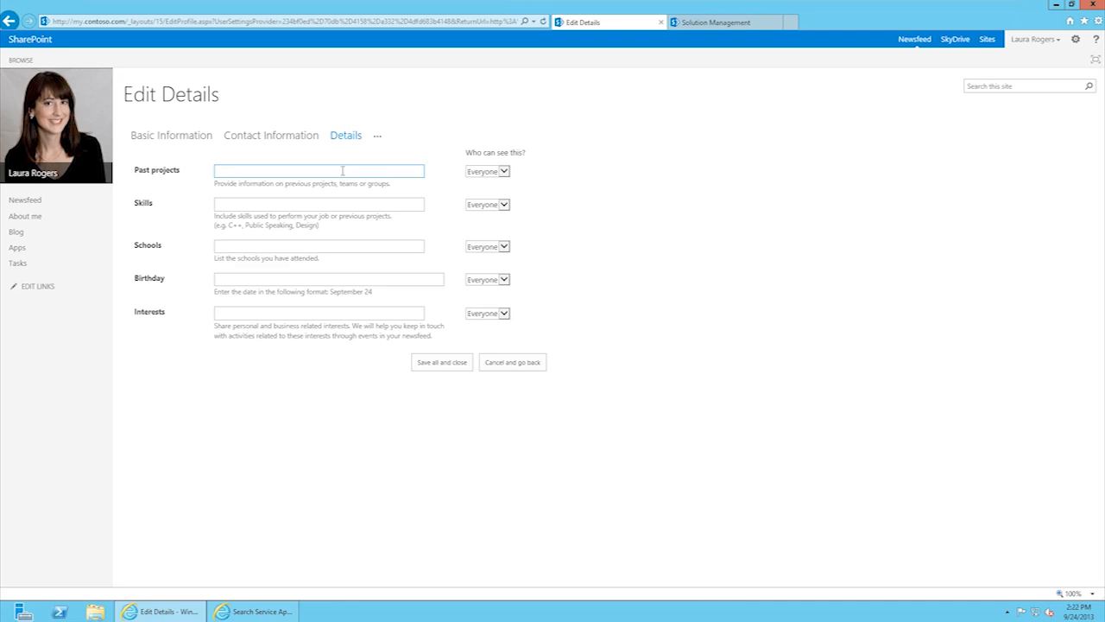
type("HR Onboarding")
left_click(283, 201)
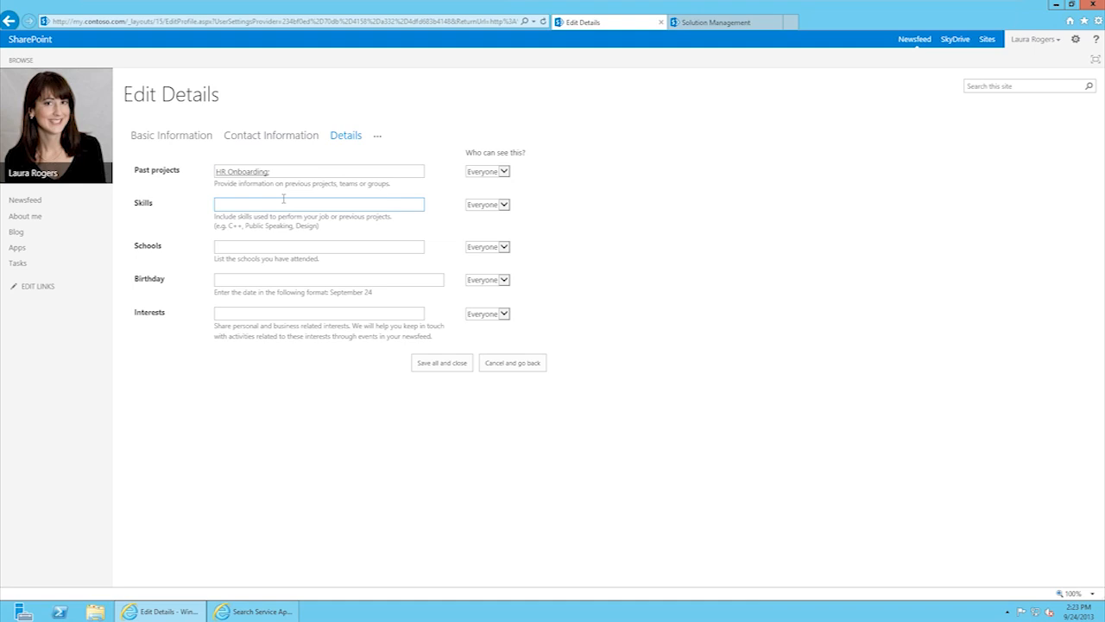
type("public speaking")
left_click(284, 248)
type("L")
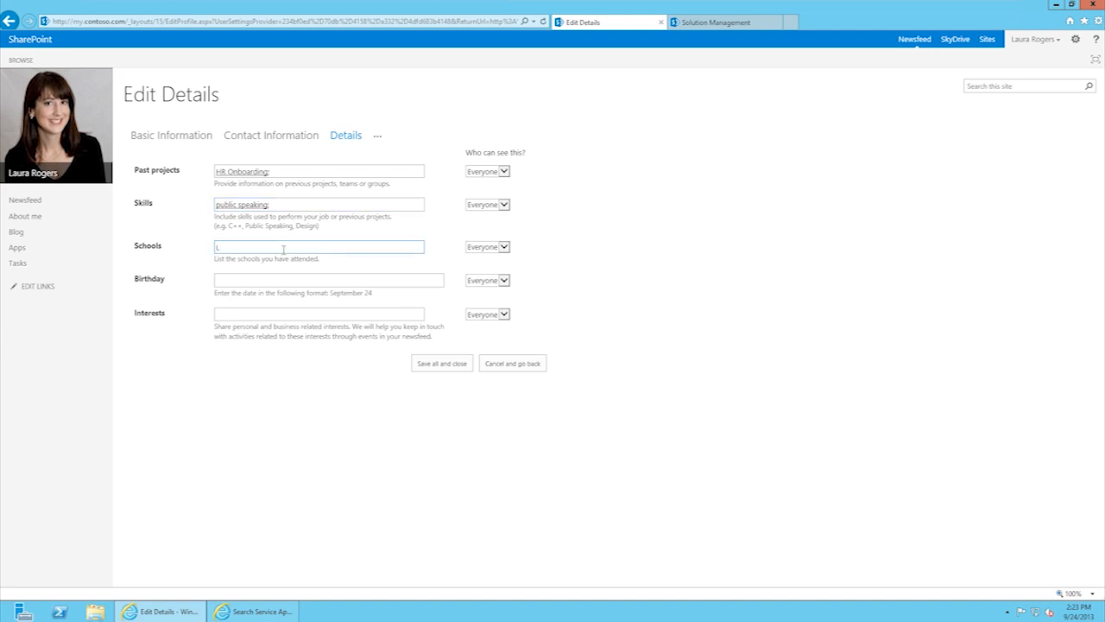
type("SU")
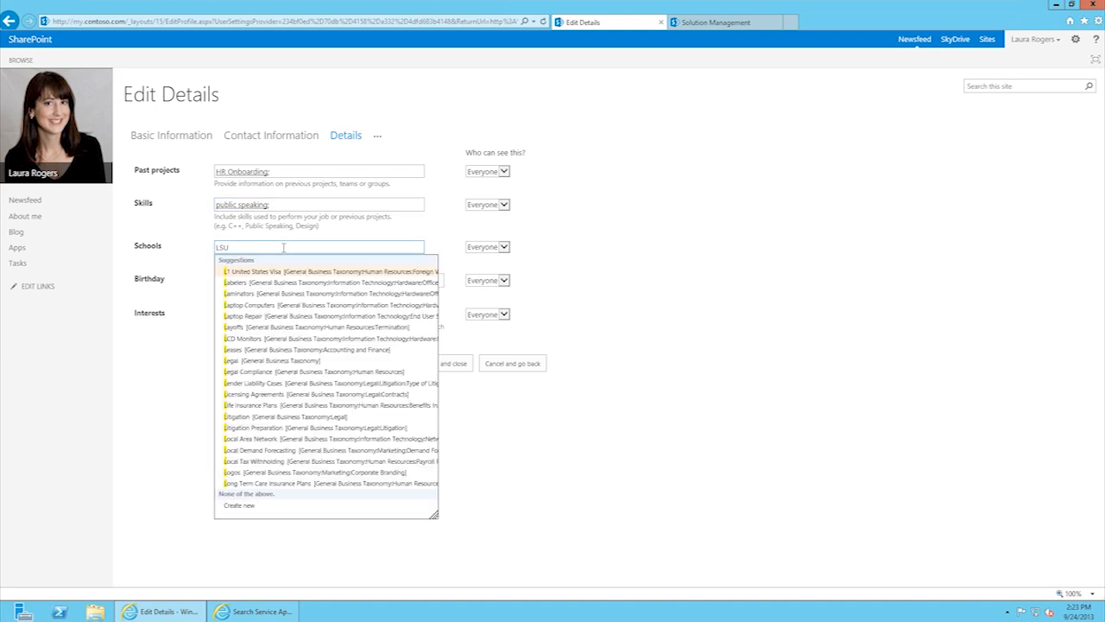
Step: Set the birthday to June 07 and add the SharePoint keyword as an interest
left_click(247, 279)
type("June 07")
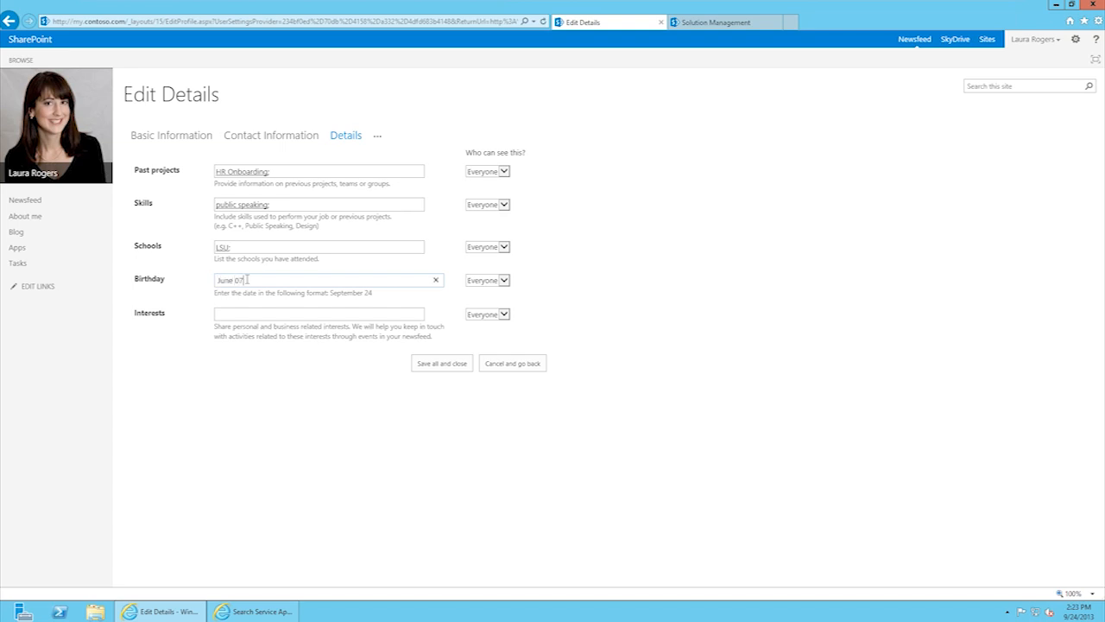
left_click(279, 316)
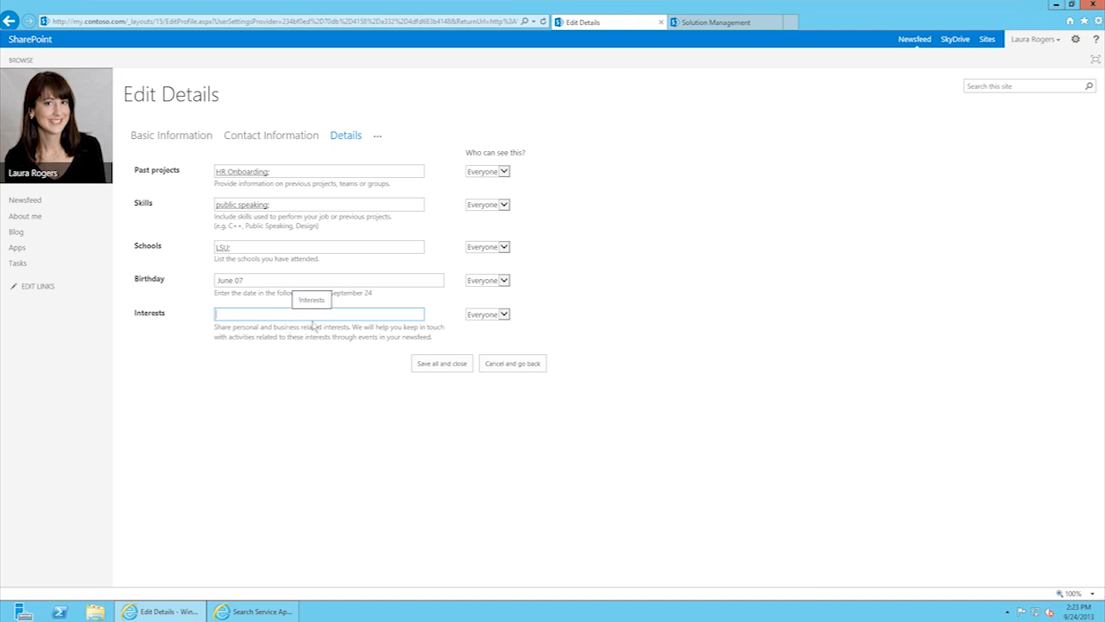
type("SharePoint")
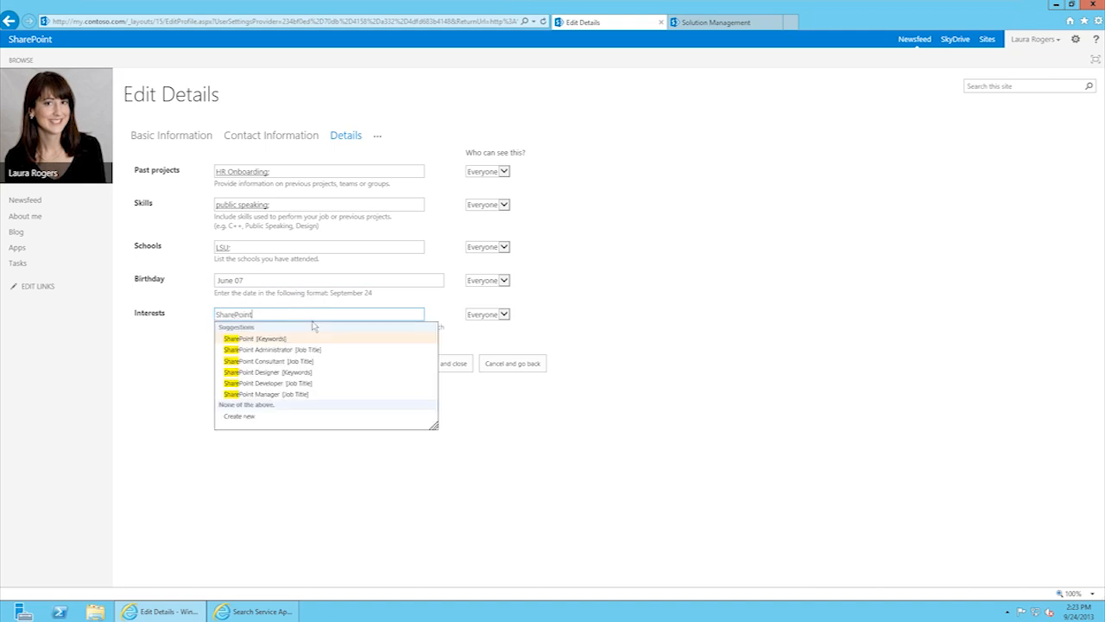
left_click(270, 341)
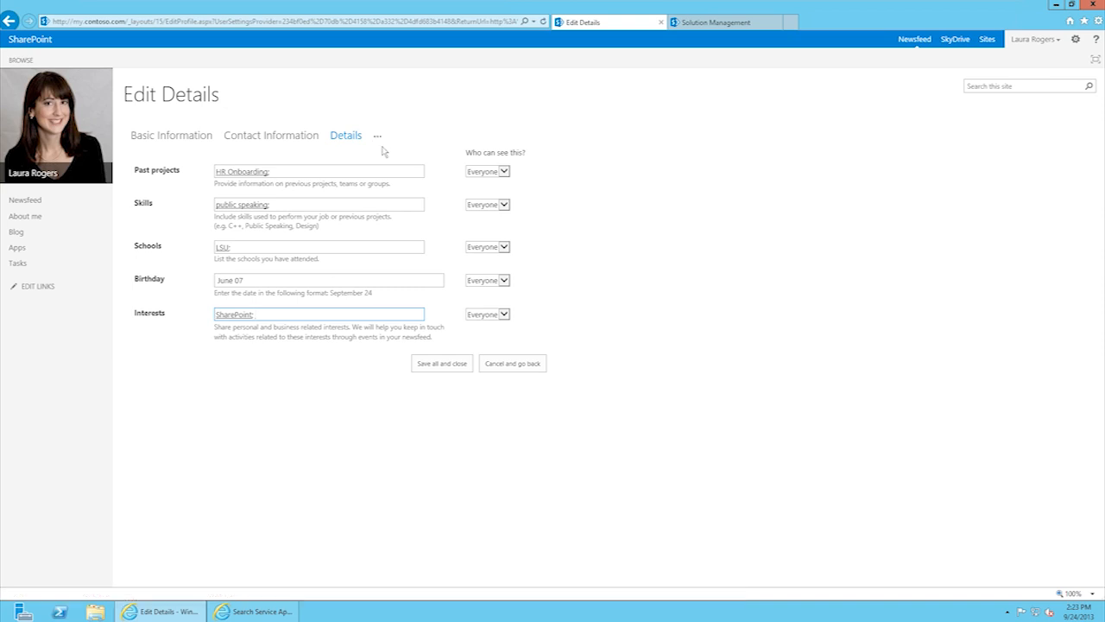
left_click(377, 136)
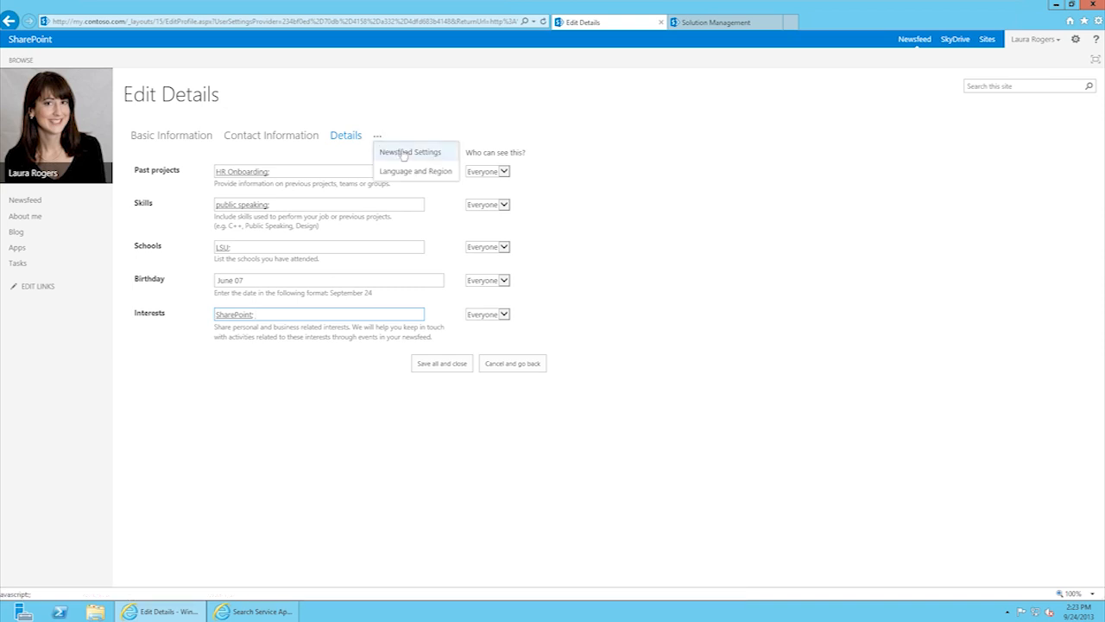
Step: Review Newsfeed Settings with followed tags #SharePoint and #Kinect and the email notification options
left_click(404, 151)
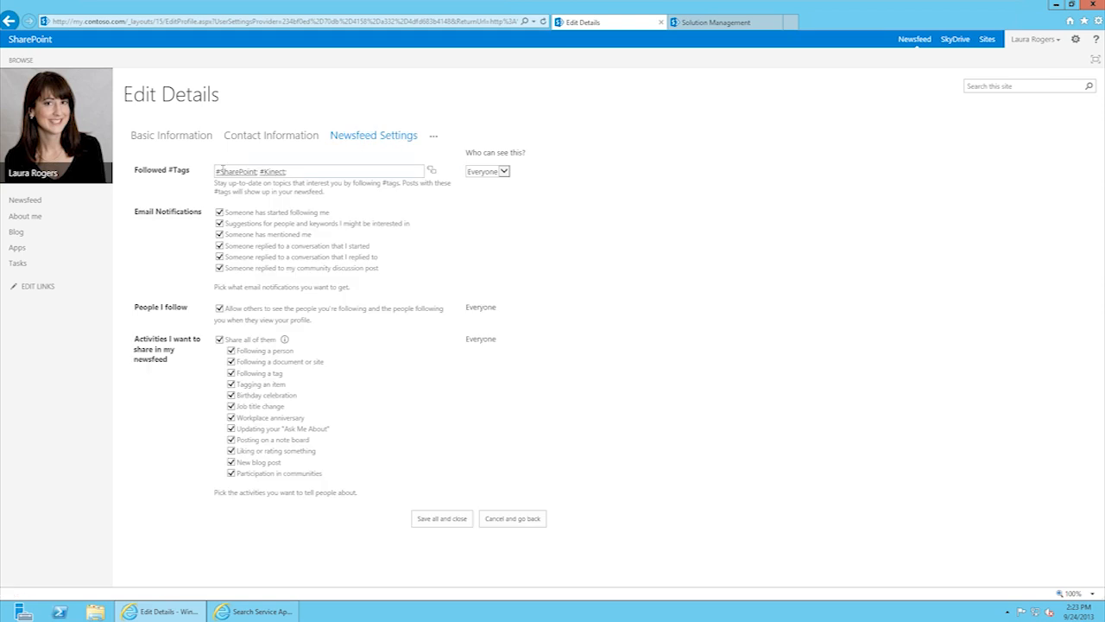
left_click(296, 170)
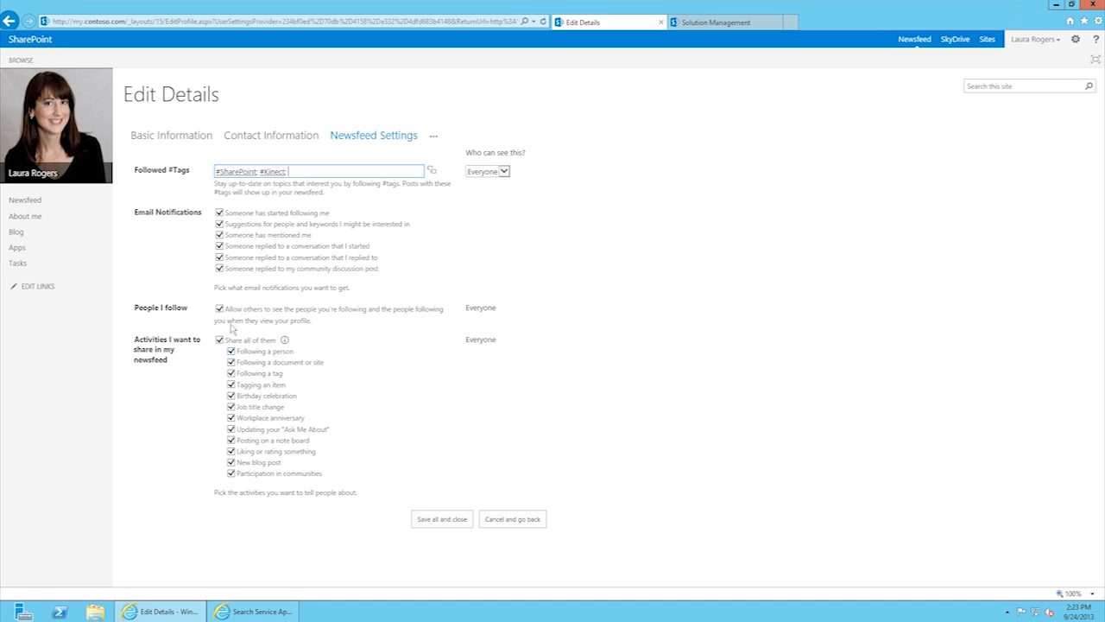
left_click(433, 137)
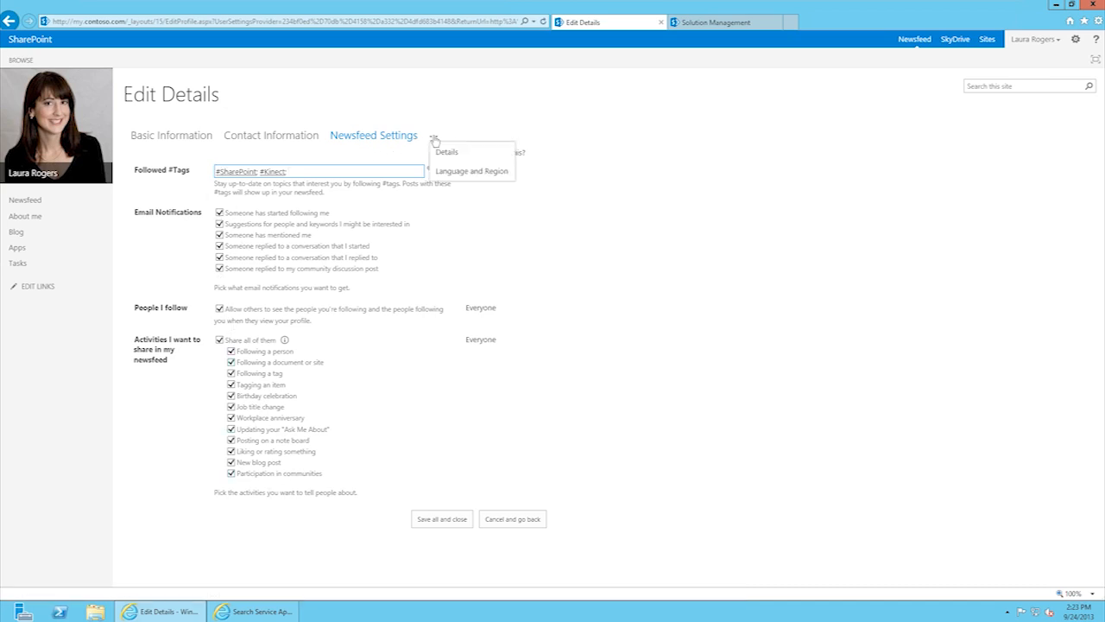
left_click(486, 172)
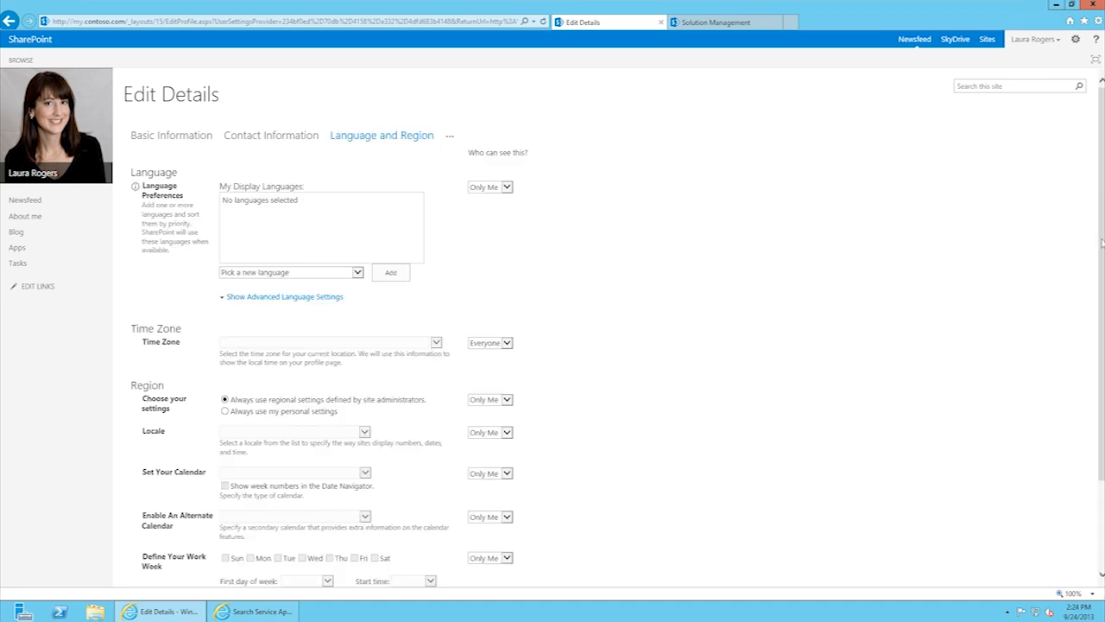
Step: Save all profile changes, close the editor and acknowledge the Profile Changes notice
scroll(461, 551, "down", 3)
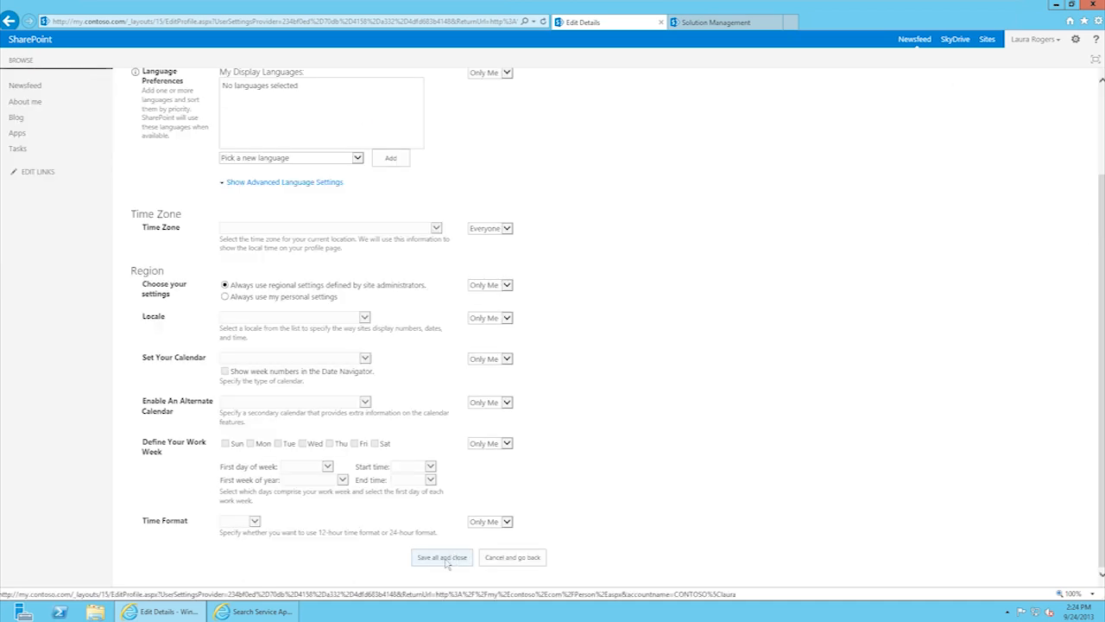
left_click(442, 557)
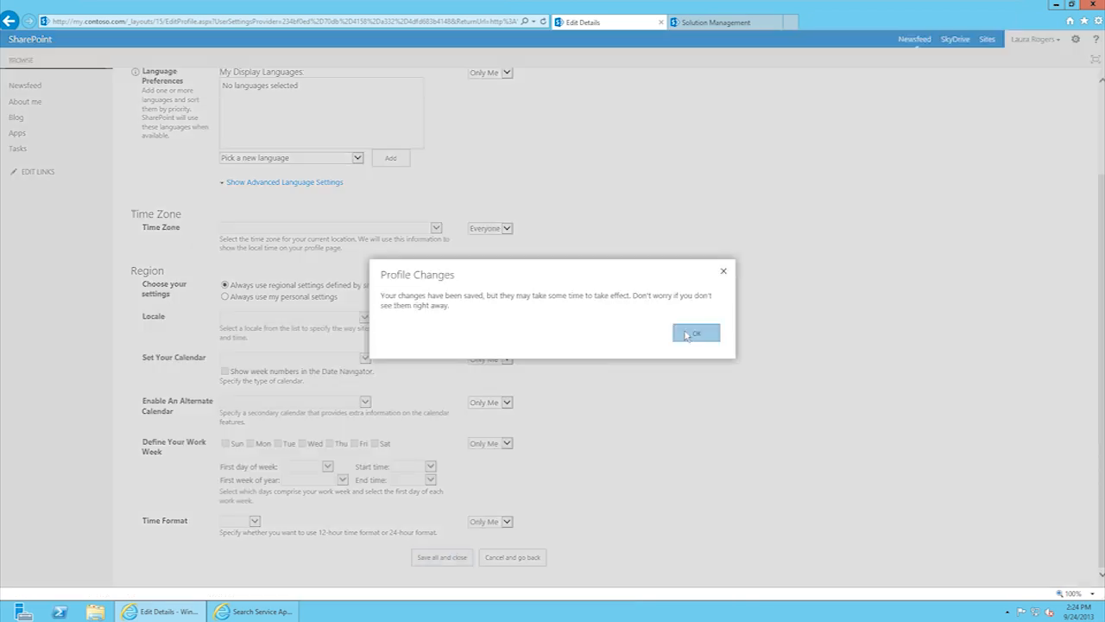
left_click(687, 336)
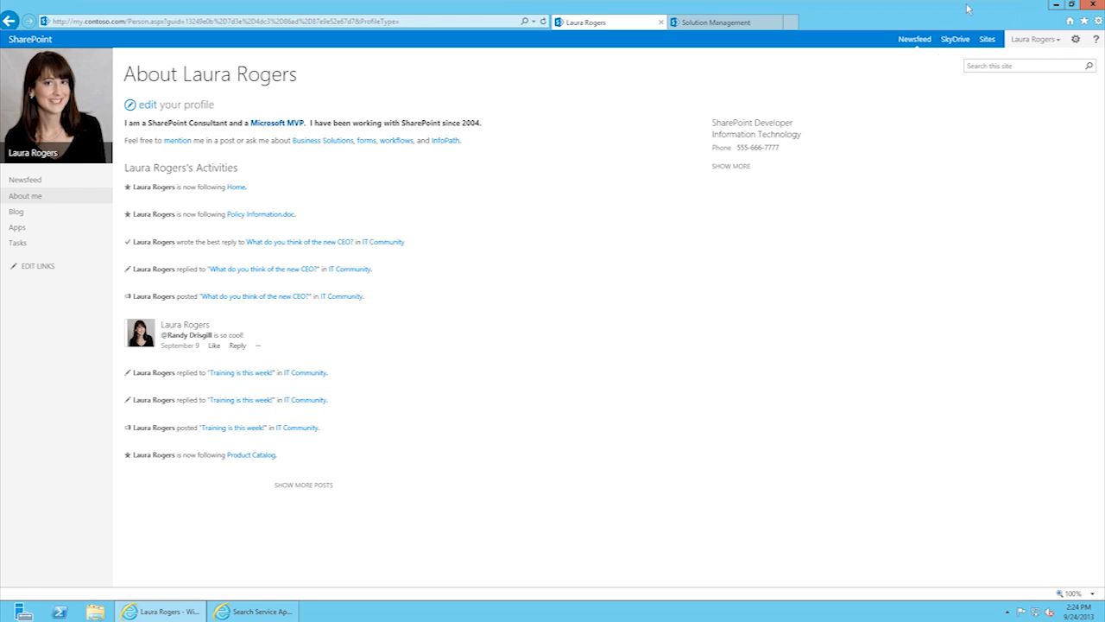
Step: Go to the personal Newsfeed showing 10 people, 2 documents, 18 sites and 2 tags followed
left_click(914, 40)
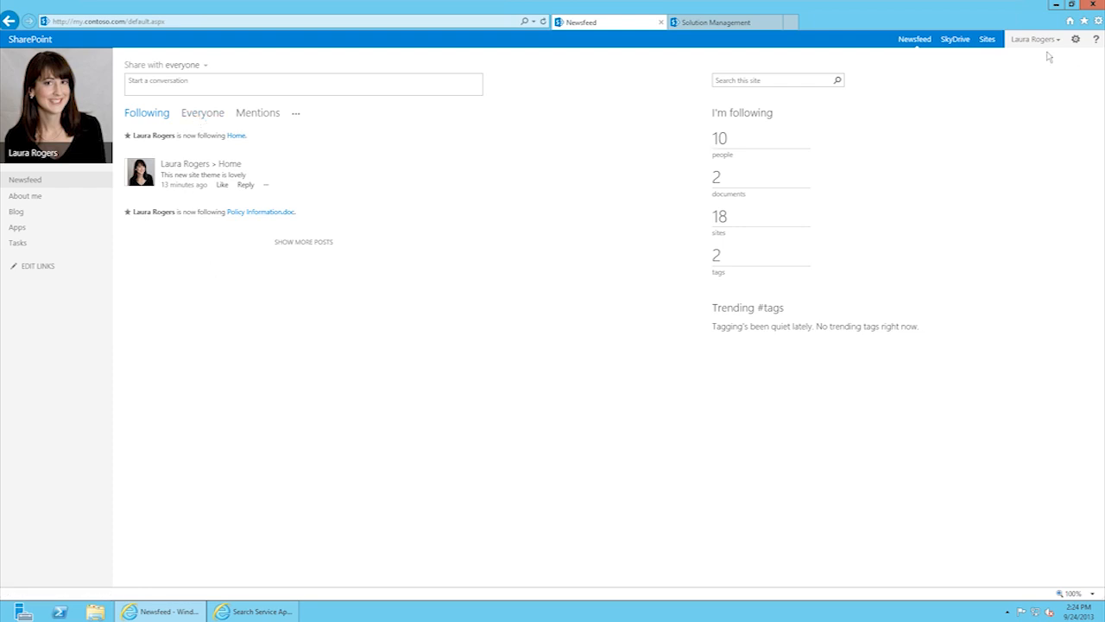
Step: Start an InPrivate Browsing window and load rtm.contoso.com
left_click(1098, 20)
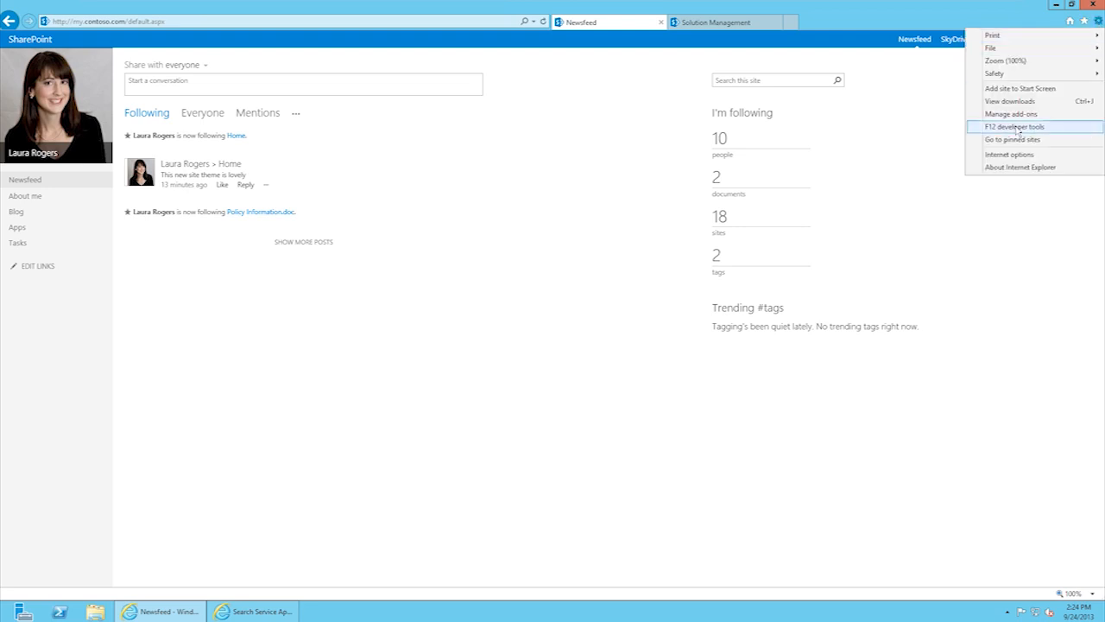
mouse_move(1010, 75)
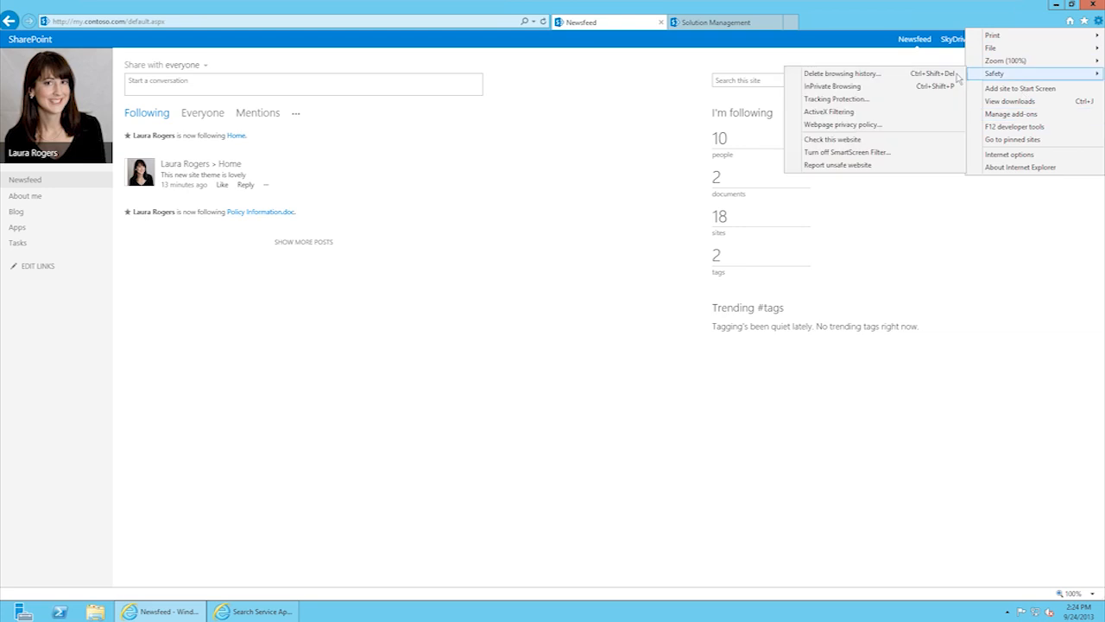
left_click(859, 87)
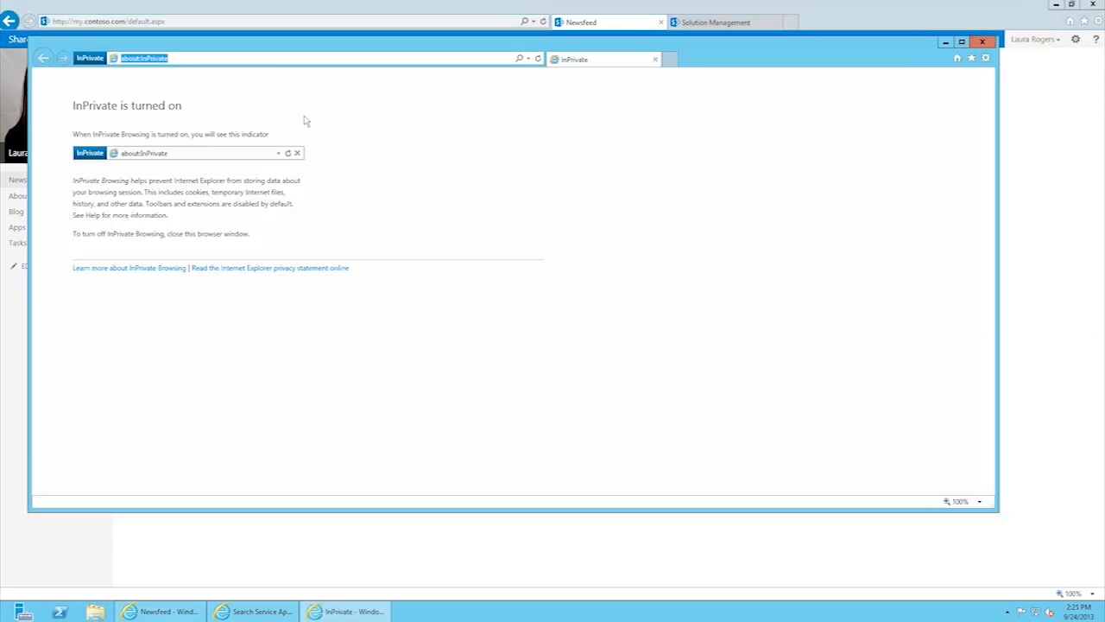
type("rtm.contoso.com")
key("Return")
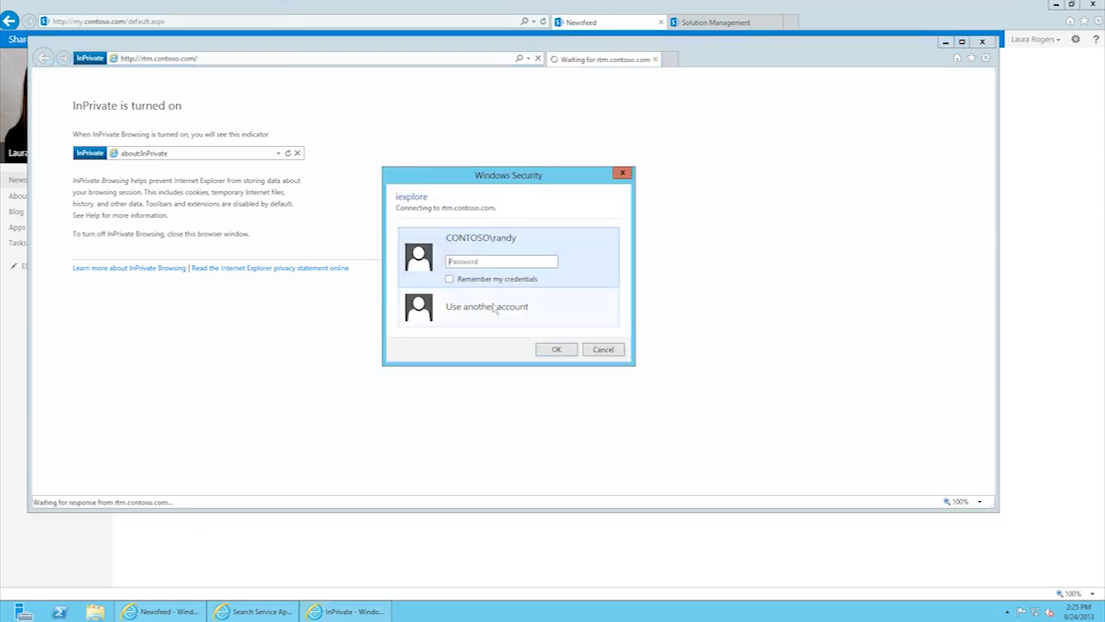
Step: Sign in with a different account, entering that user's name and password
left_click(493, 307)
type("m")
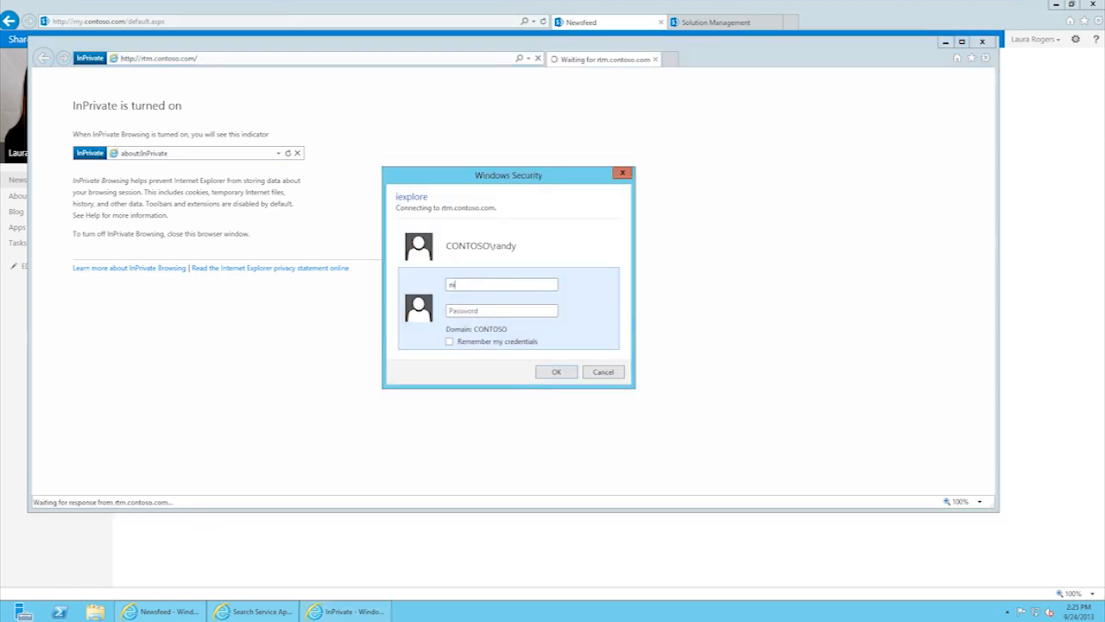
type("pass@word1")
key("Return")
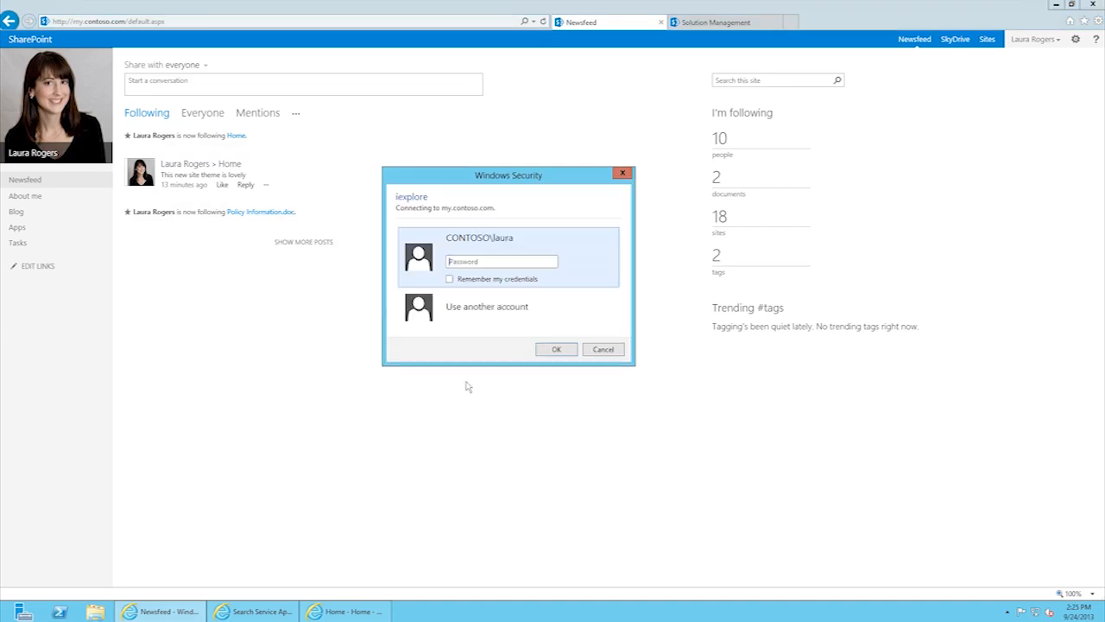
left_click(486, 306)
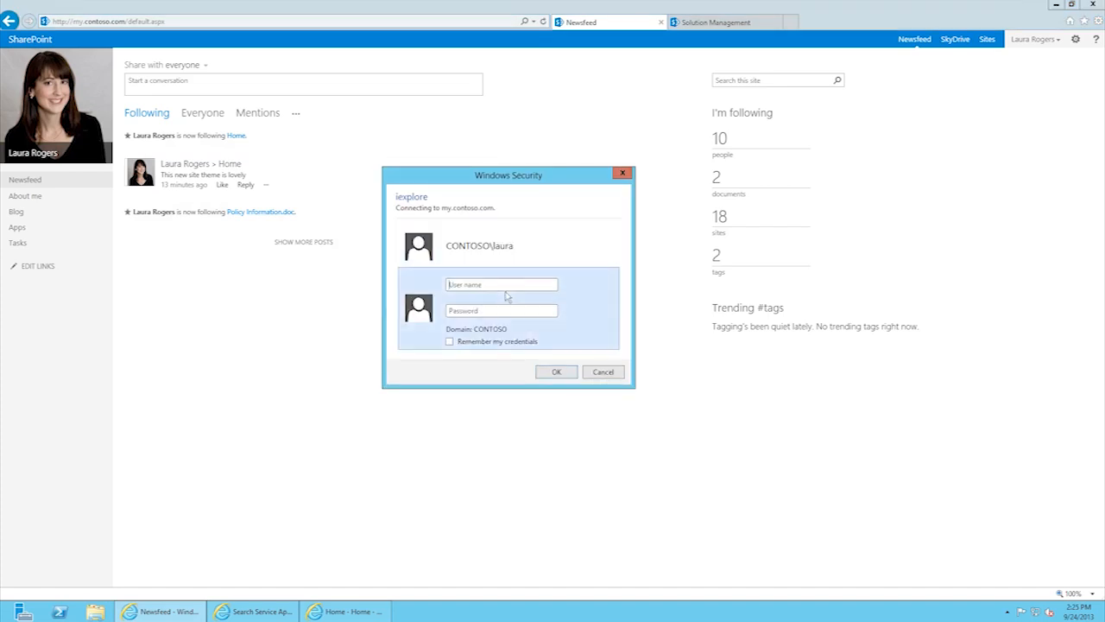
left_click(509, 288)
type("nicola")
key("Tab")
type("p")
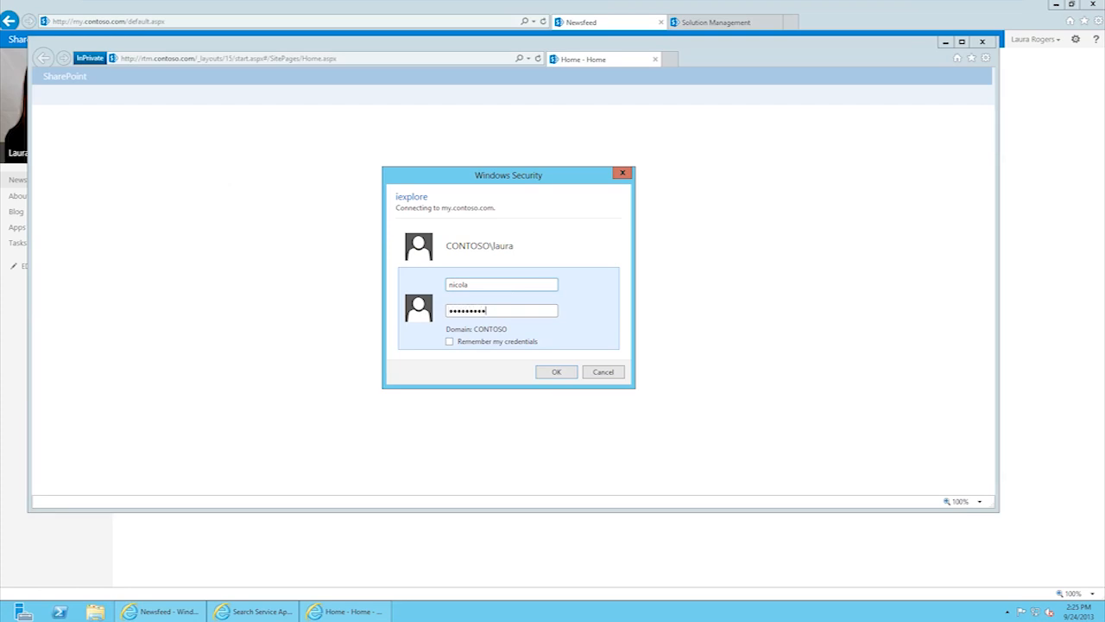
type("ass@word1")
key("Return")
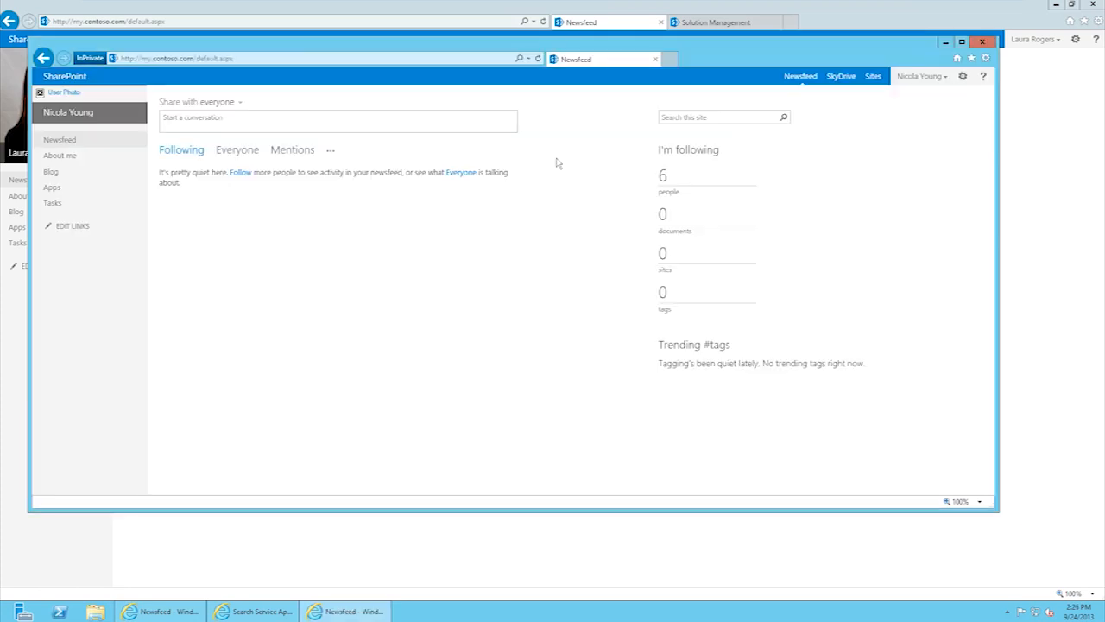
Step: Follow one more suggested colleague from the Follow People dialog, then return to the newsfeed
left_click(663, 177)
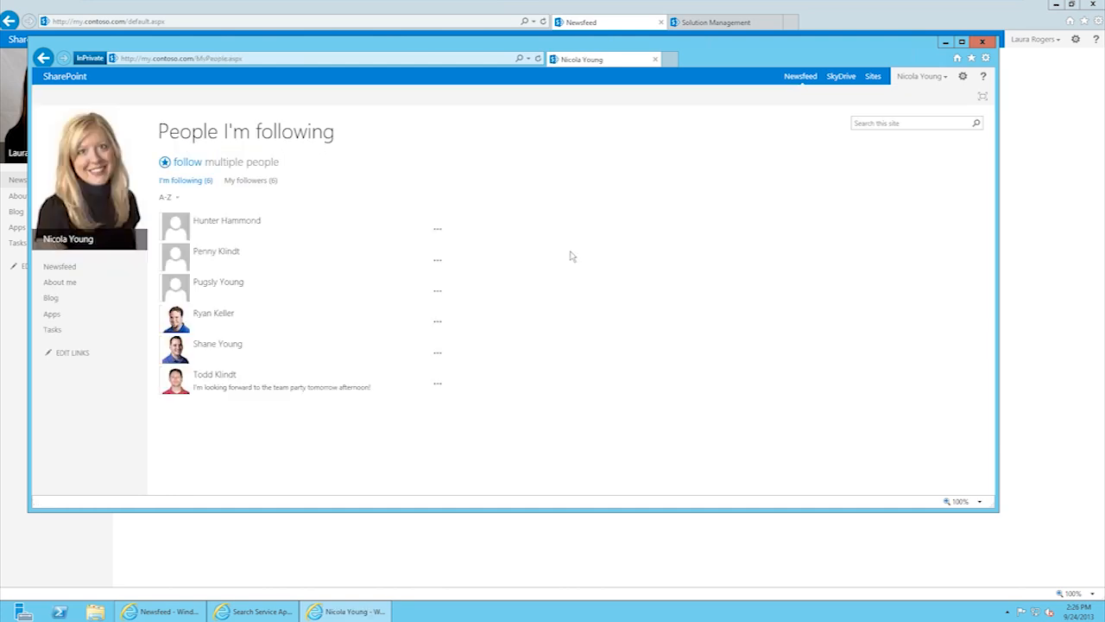
left_click(185, 166)
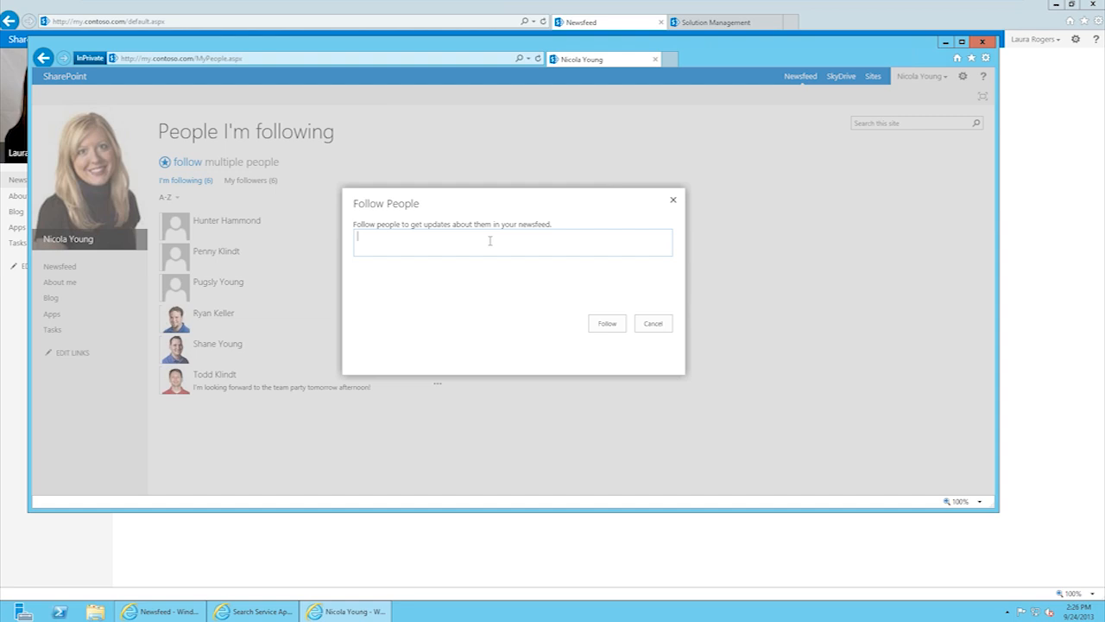
type("laura")
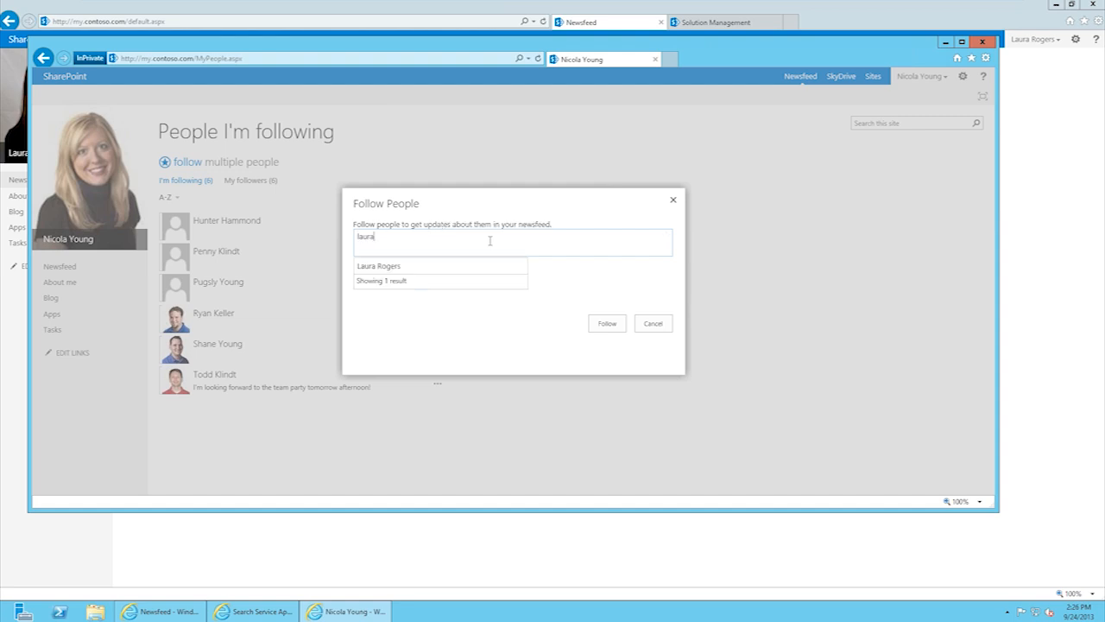
left_click(378, 266)
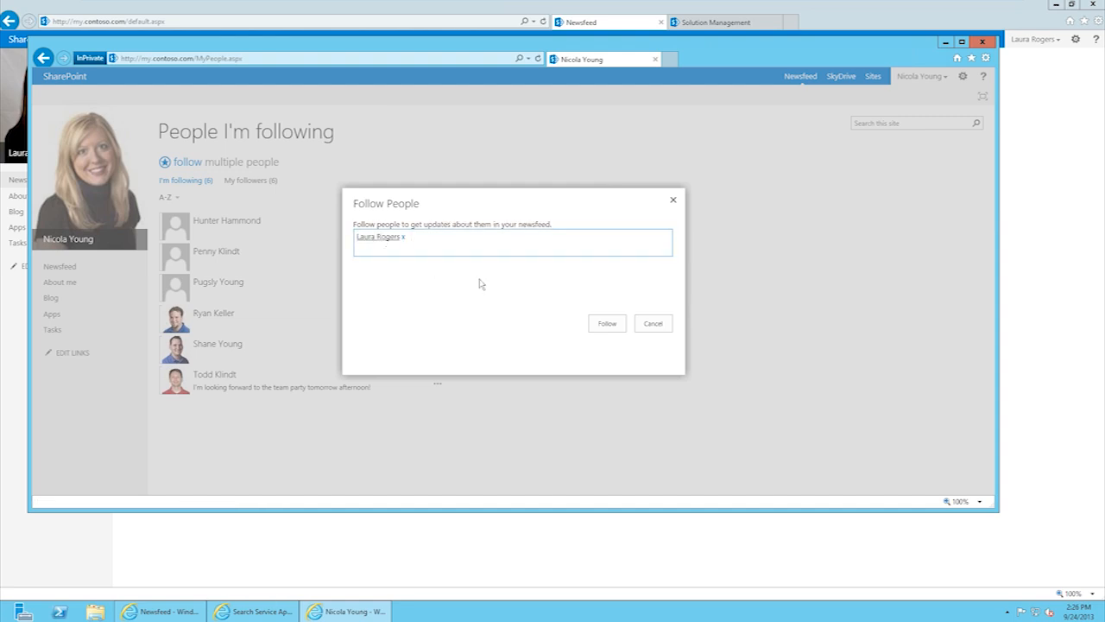
left_click(607, 323)
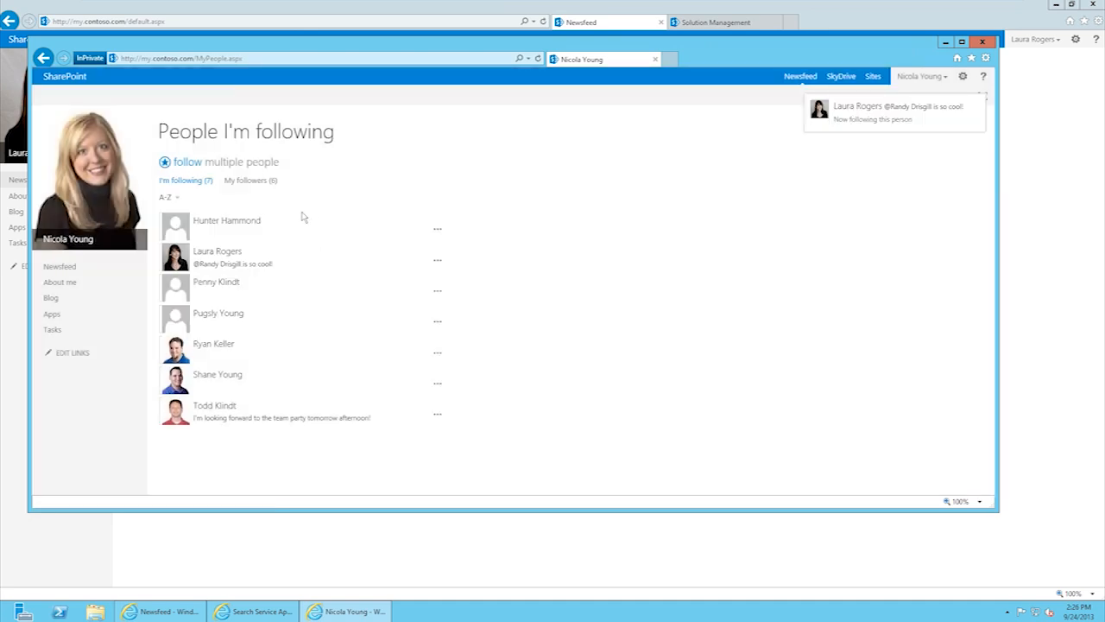
left_click(793, 77)
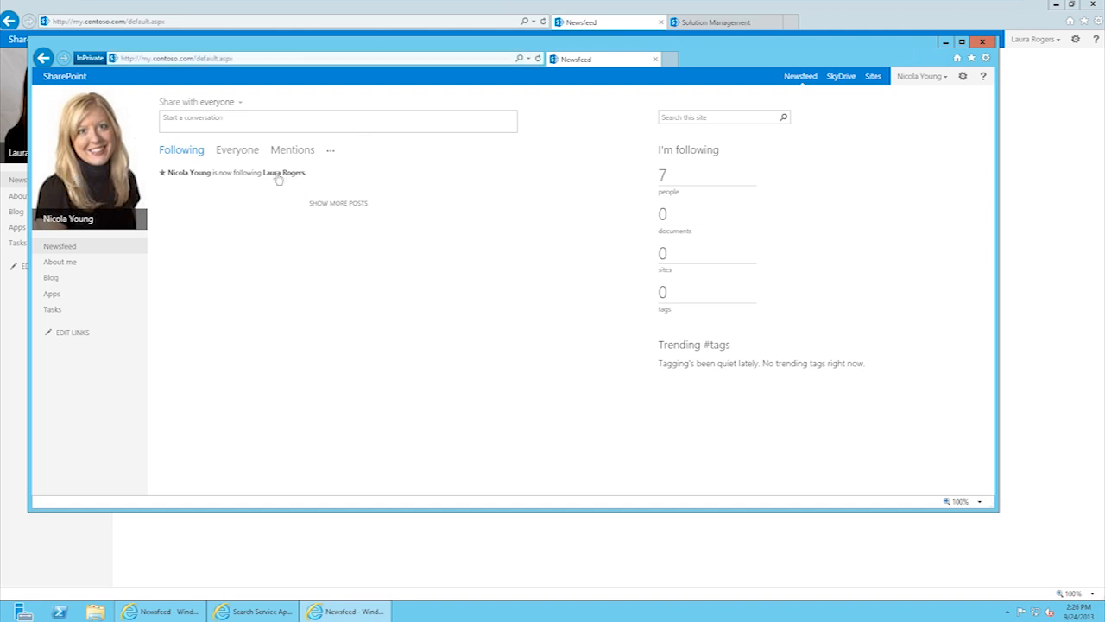
left_click(581, 9)
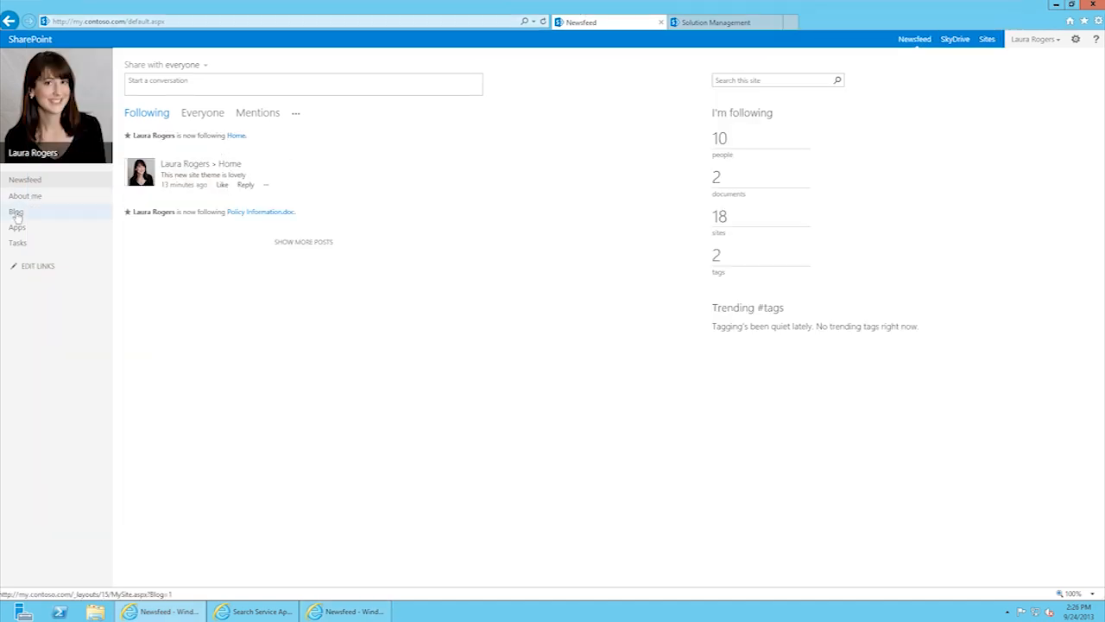
Step: Load rtm.contoso.com in a new tab and go to the Newsfeed
left_click(799, 22)
type("rtm.contoso.com")
key("Return")
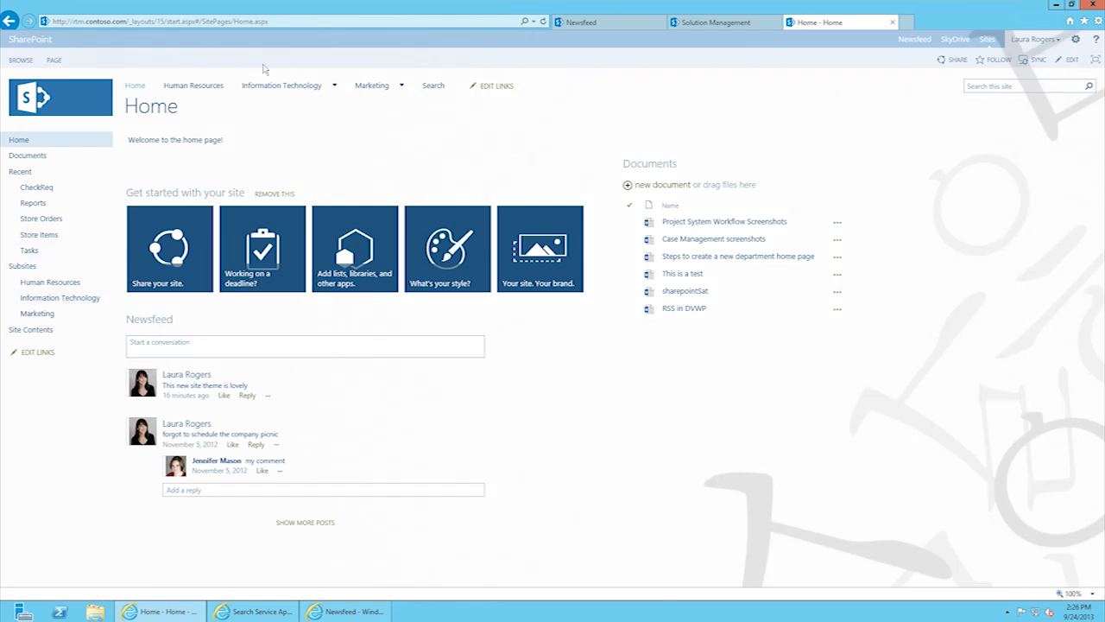
left_click(917, 40)
left_click(239, 82)
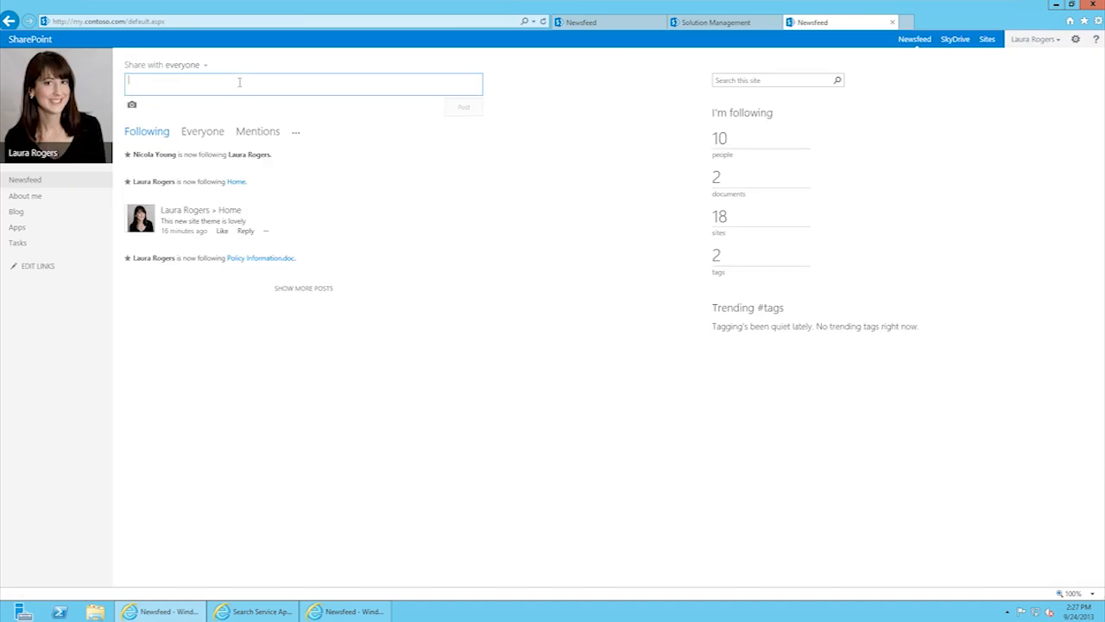
type("I think @ran")
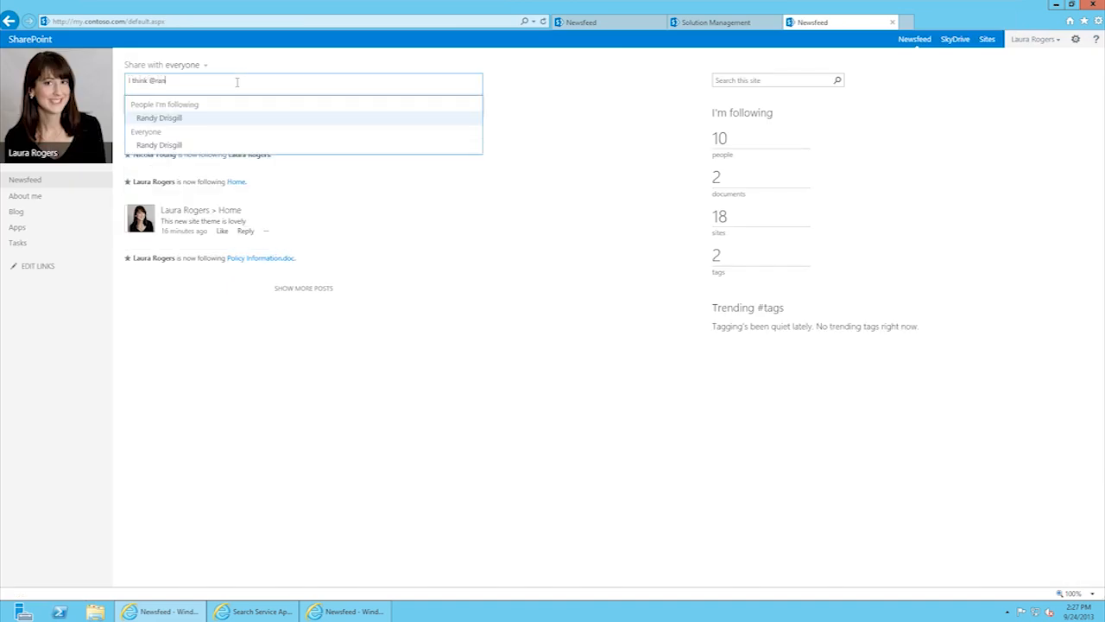
left_click(193, 118)
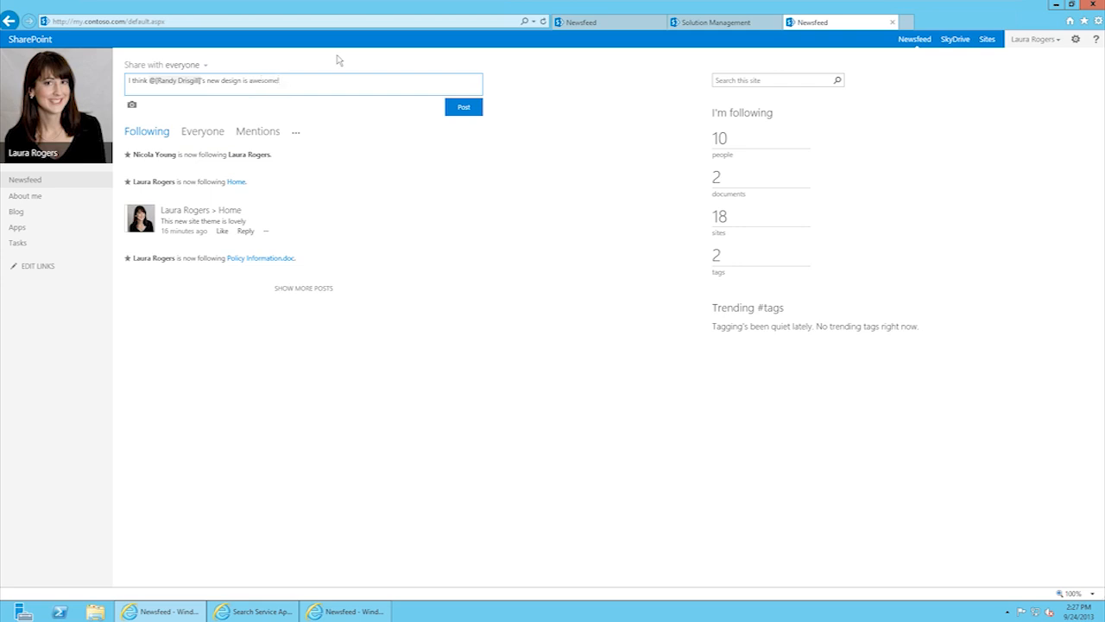
left_click(466, 107)
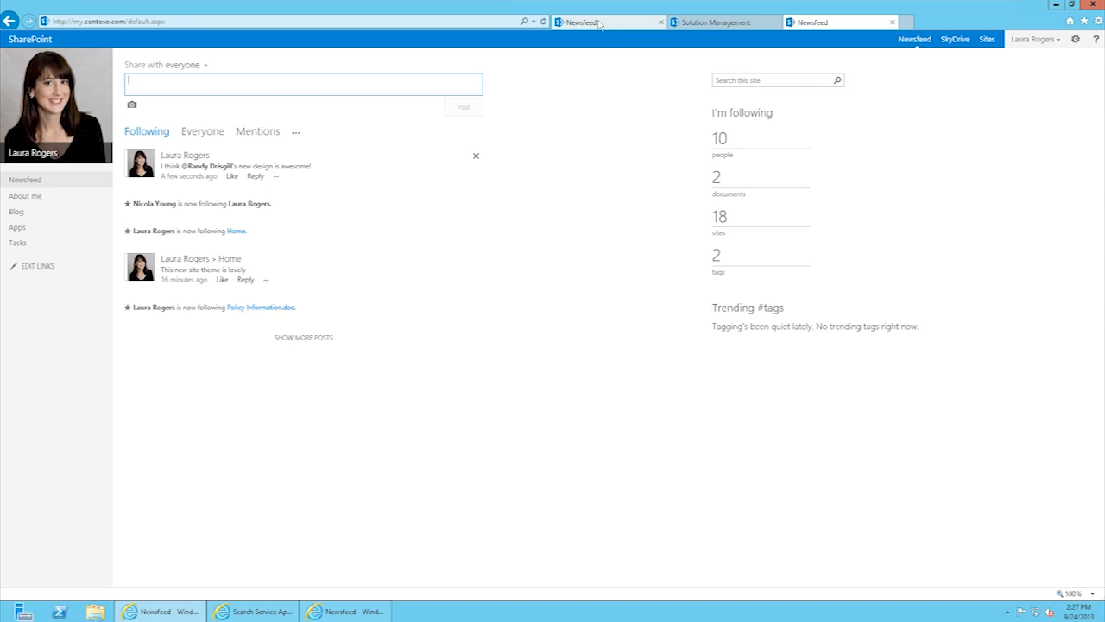
Step: Reload the InPrivate window's newsfeed and open the new post author's profile
left_click(361, 608)
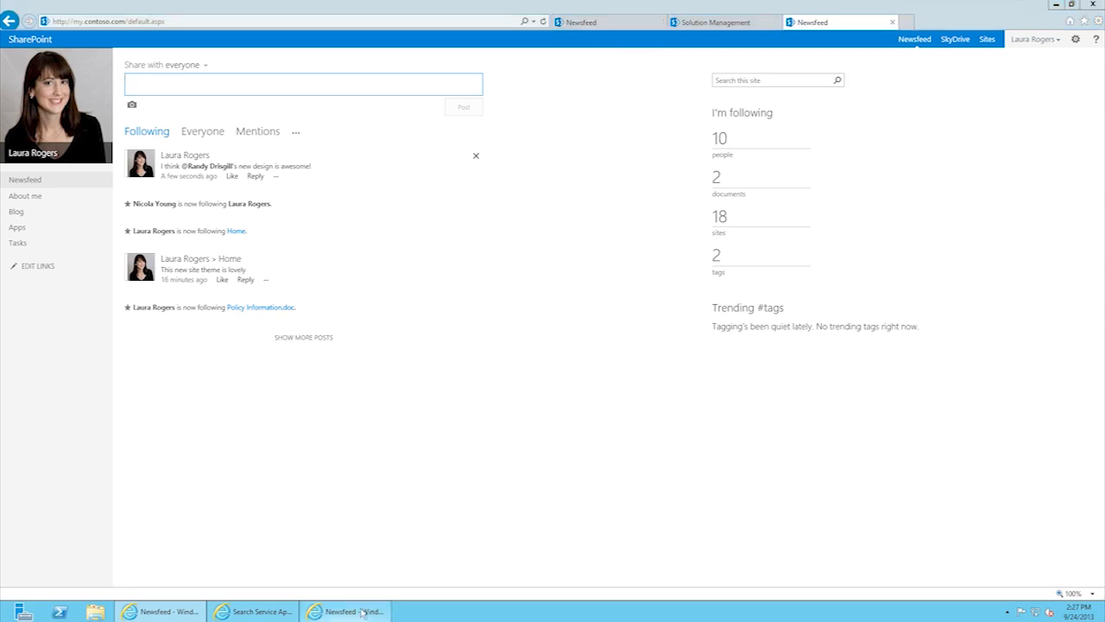
left_click(250, 58)
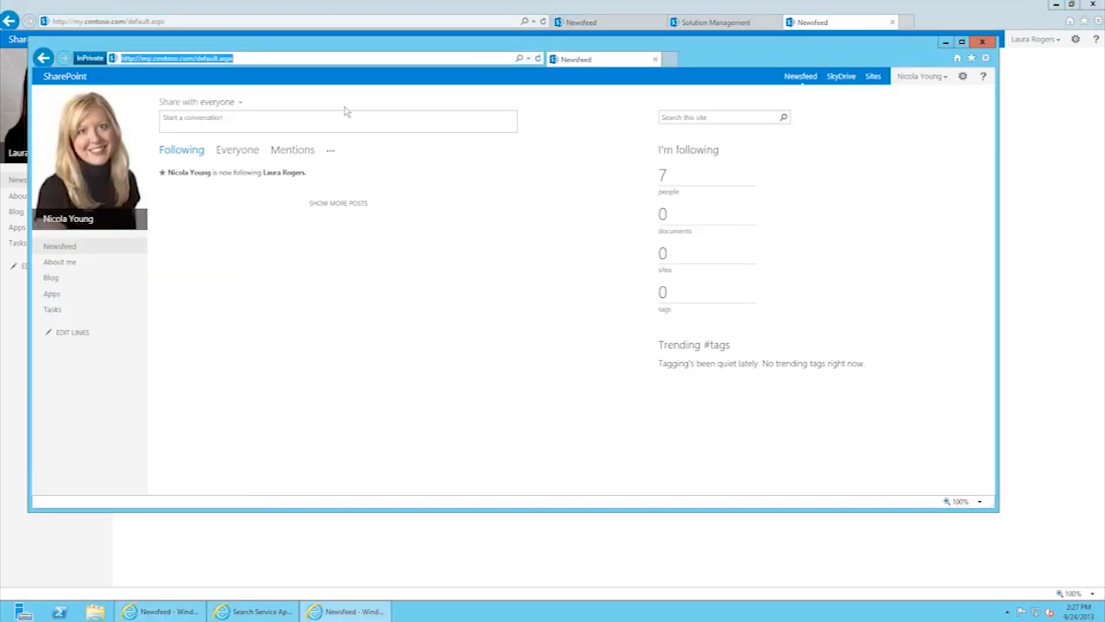
key("Return")
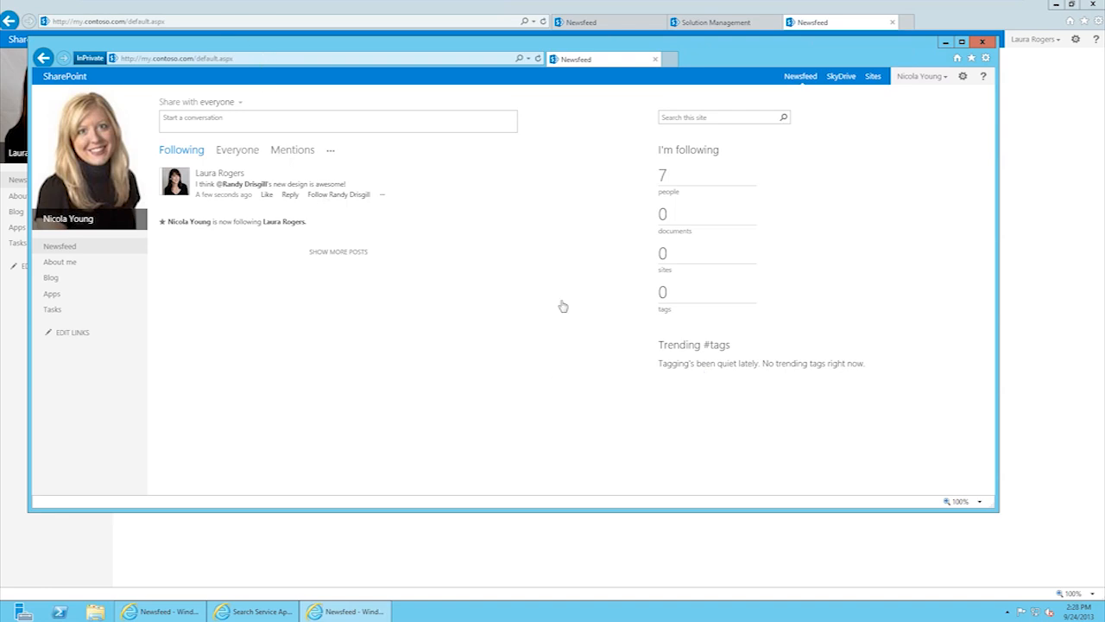
left_click(221, 175)
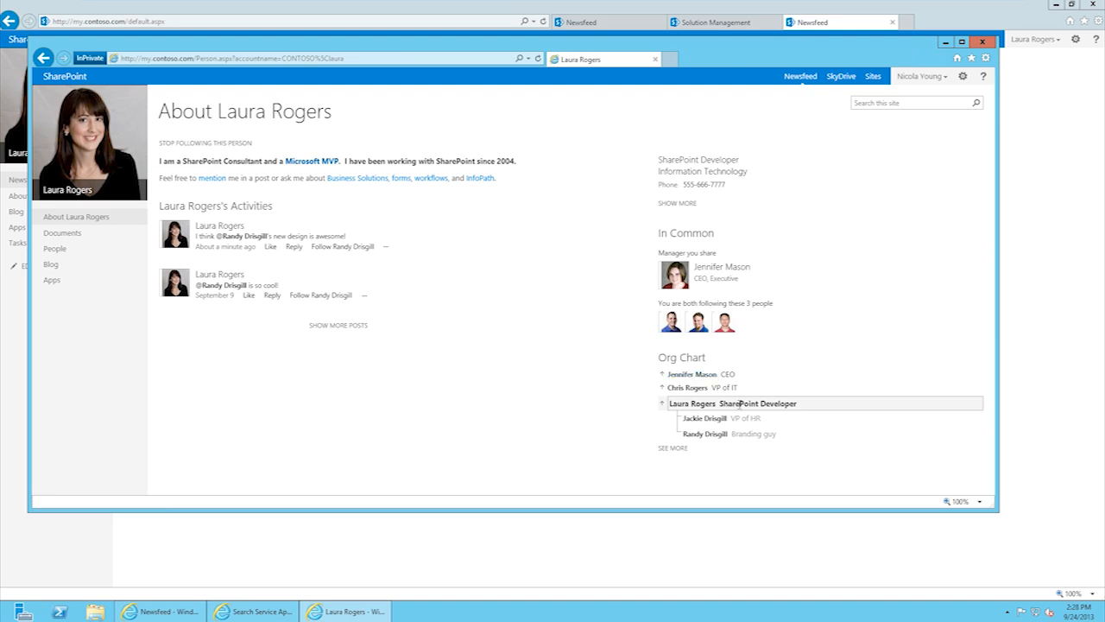
Step: Open the full org chart, then download and install Silverlight for the organization browser
left_click(683, 450)
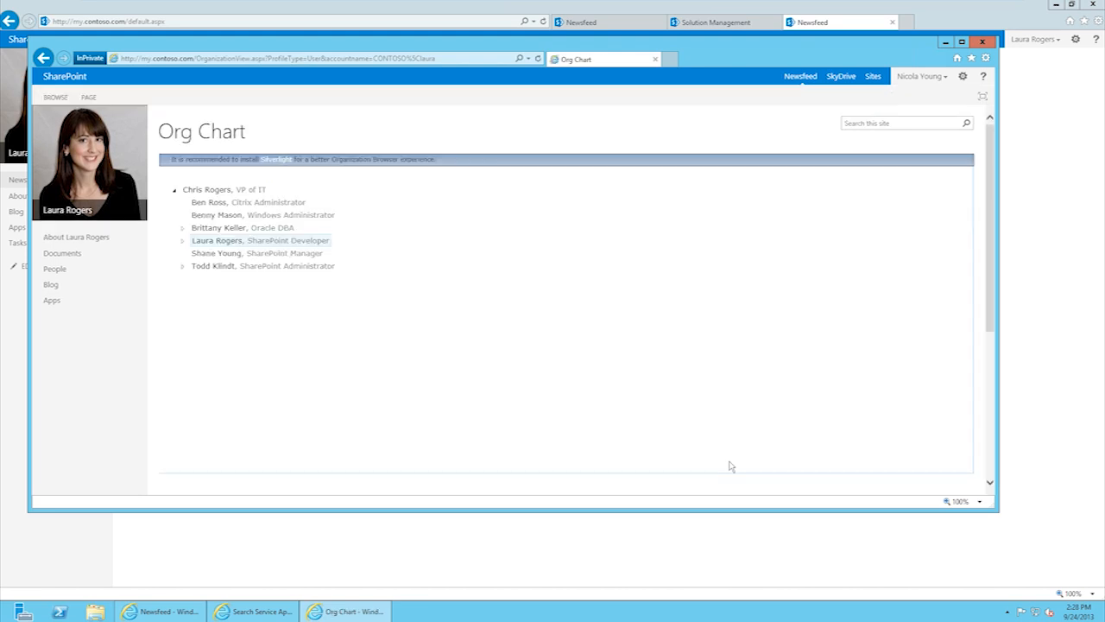
left_click(277, 160)
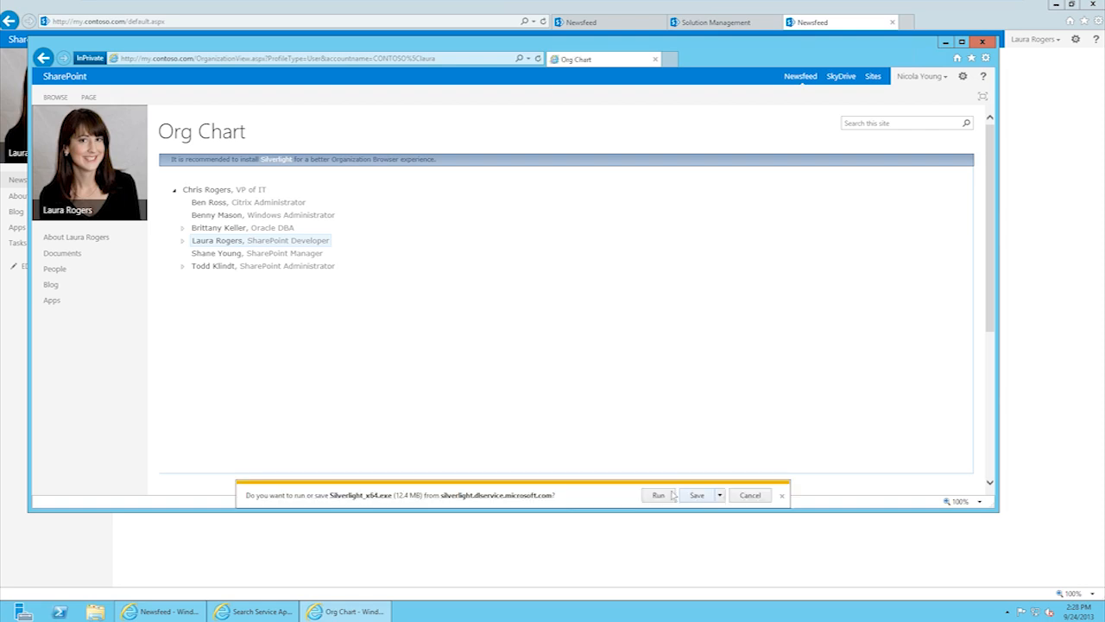
left_click(663, 496)
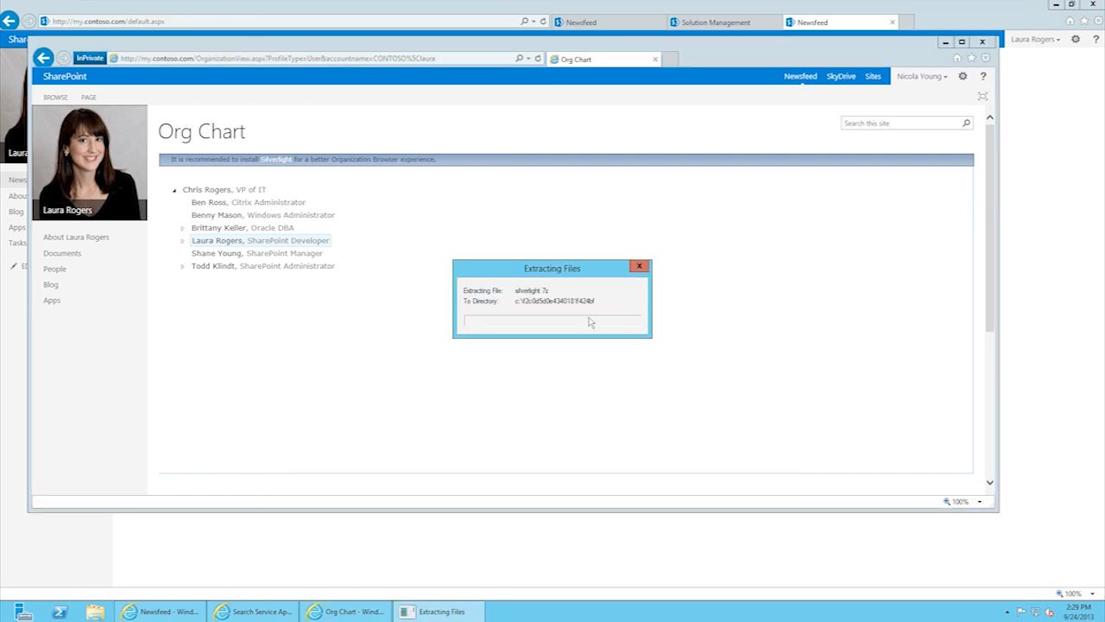
left_click(671, 357)
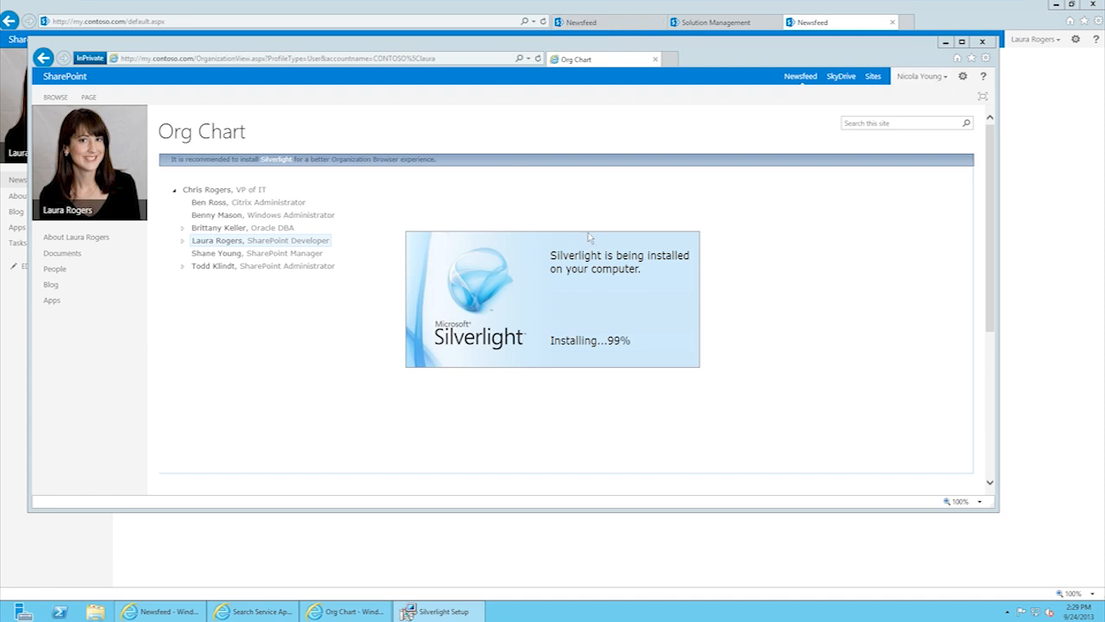
left_click(582, 9)
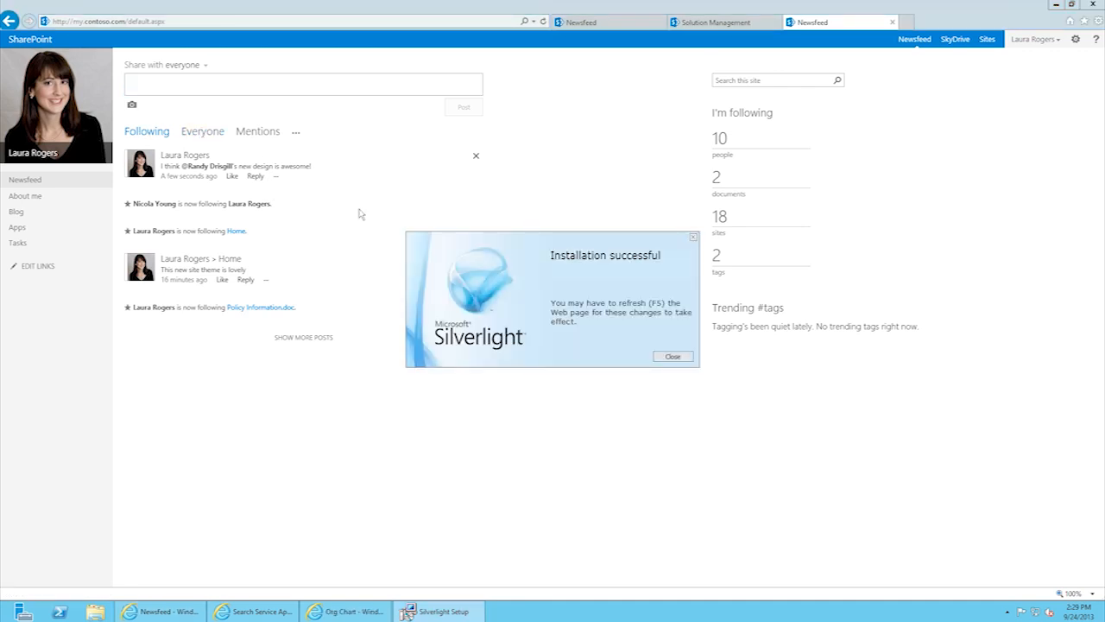
Step: Dismiss the Silverlight success message and view the Everyone and Mentions feeds, then Following
left_click(667, 357)
left_click(216, 134)
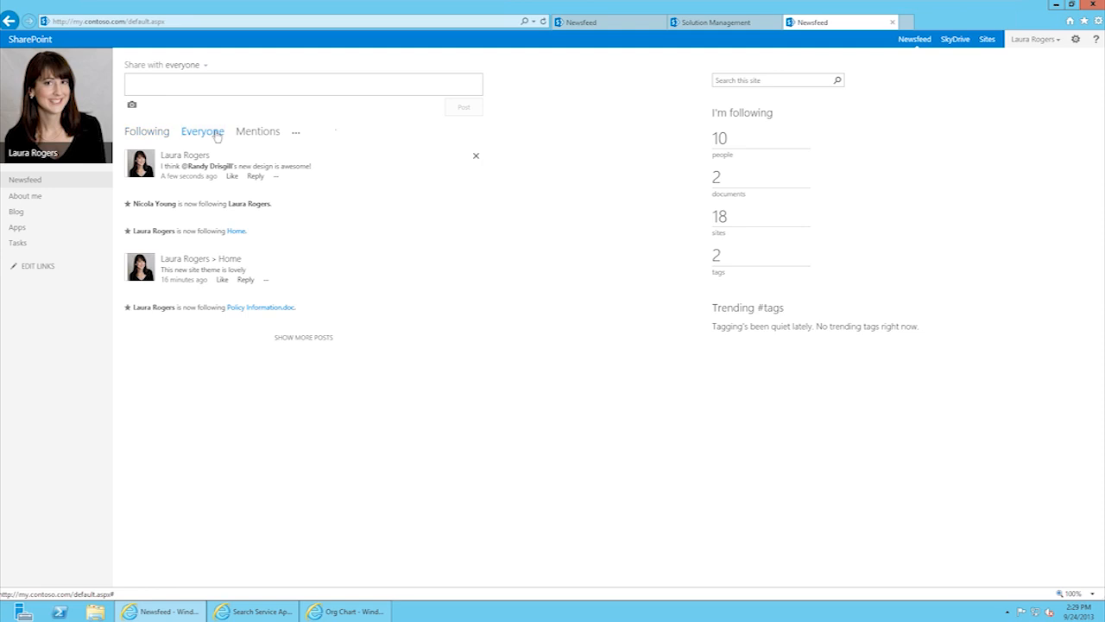
left_click(267, 134)
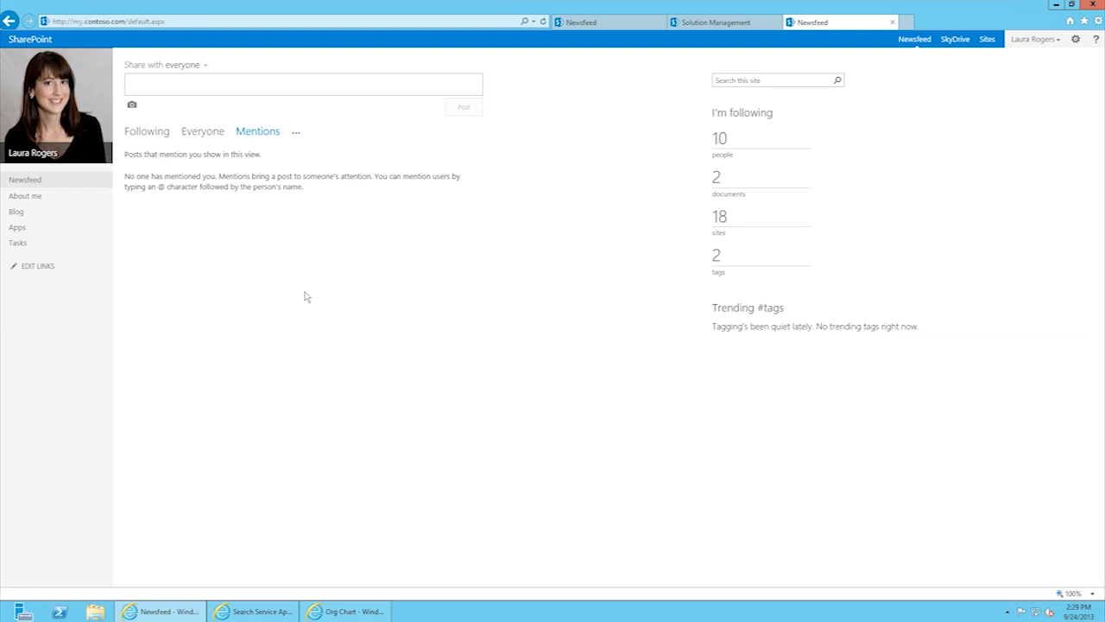
left_click(146, 137)
Step: View the Activities feed, then the Likes feed from the more-views menu
left_click(297, 134)
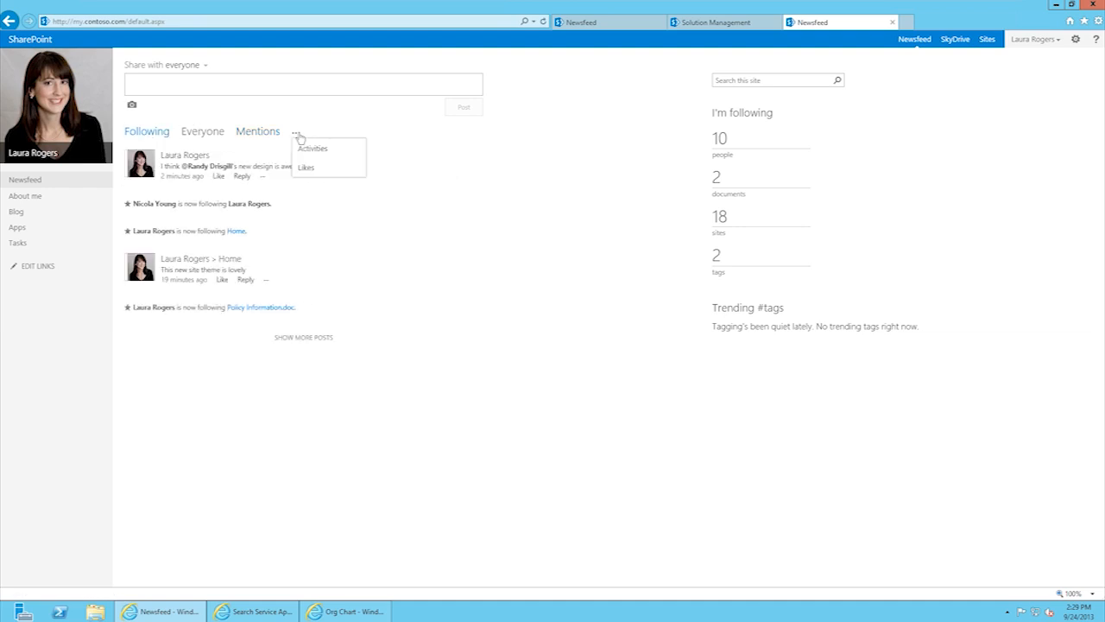
left_click(302, 148)
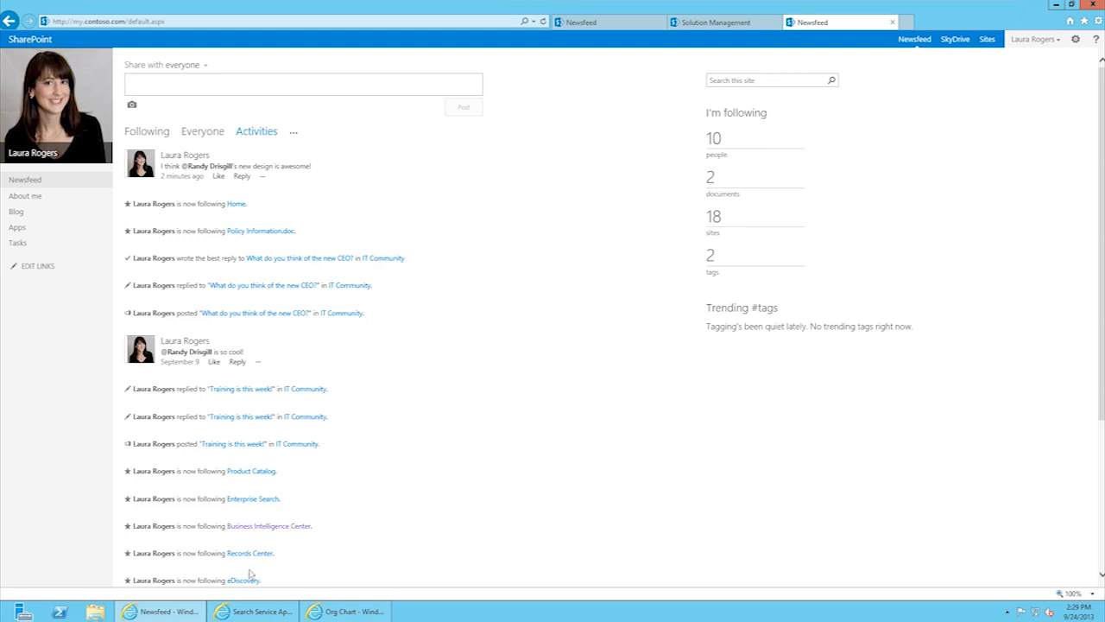
left_click(296, 135)
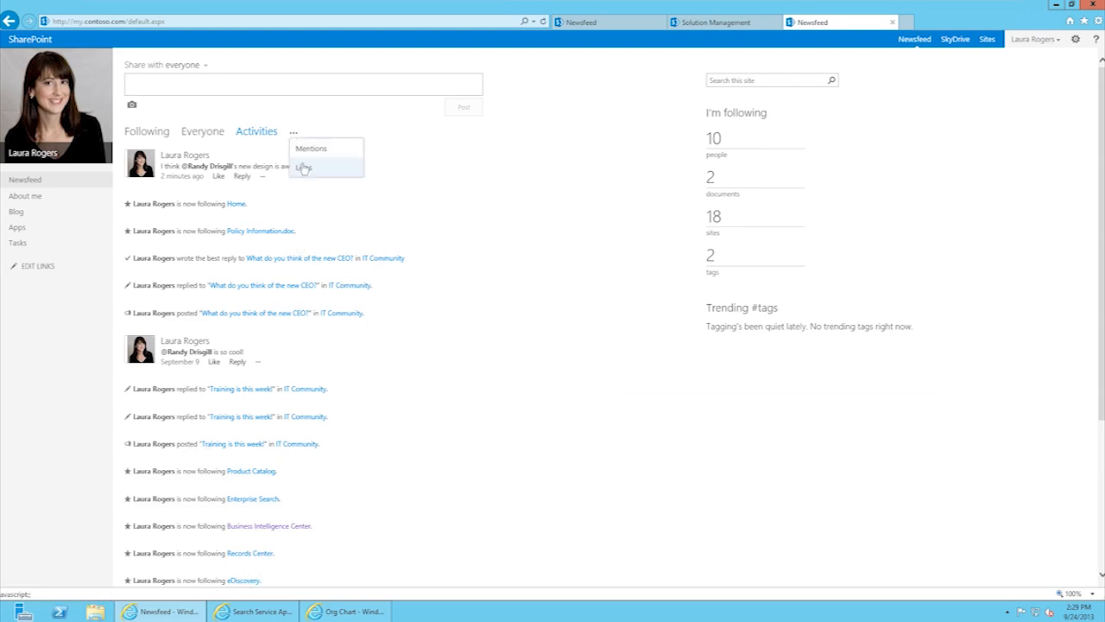
left_click(307, 170)
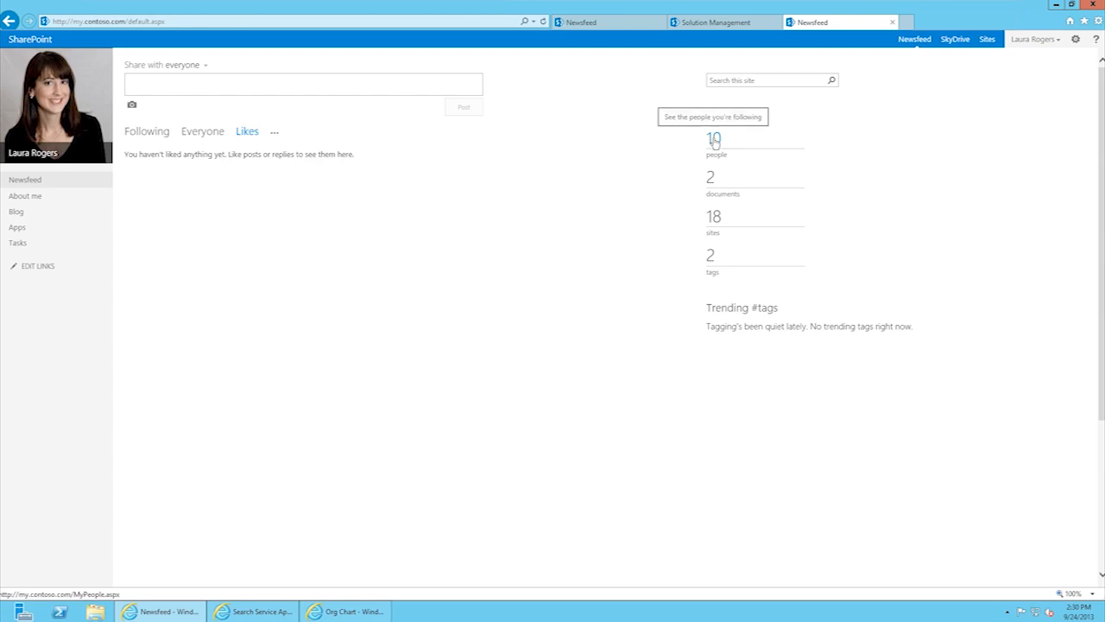
Step: Look at the followed documents, then open Newsfeed Settings listing the followed #SharePoint and #Kinect tags
left_click(711, 179)
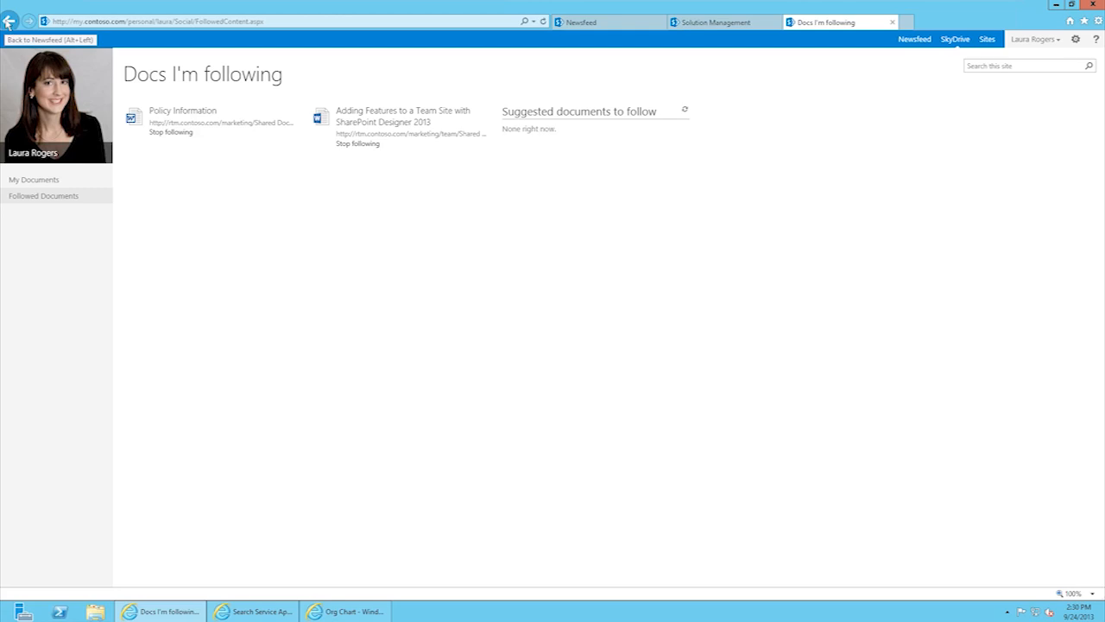
left_click(9, 22)
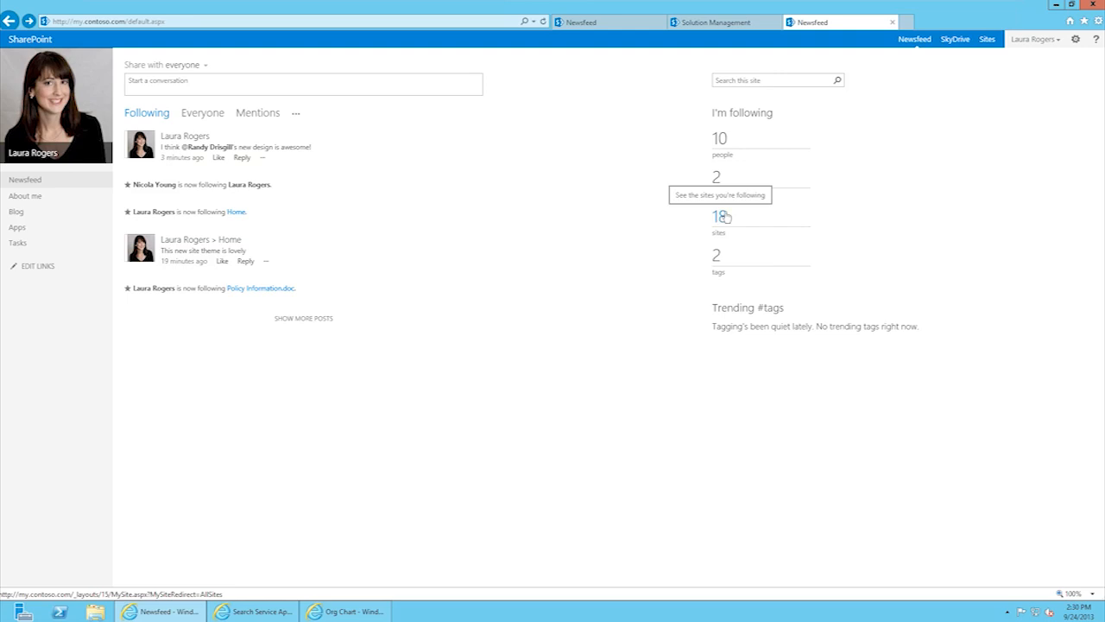
left_click(991, 41)
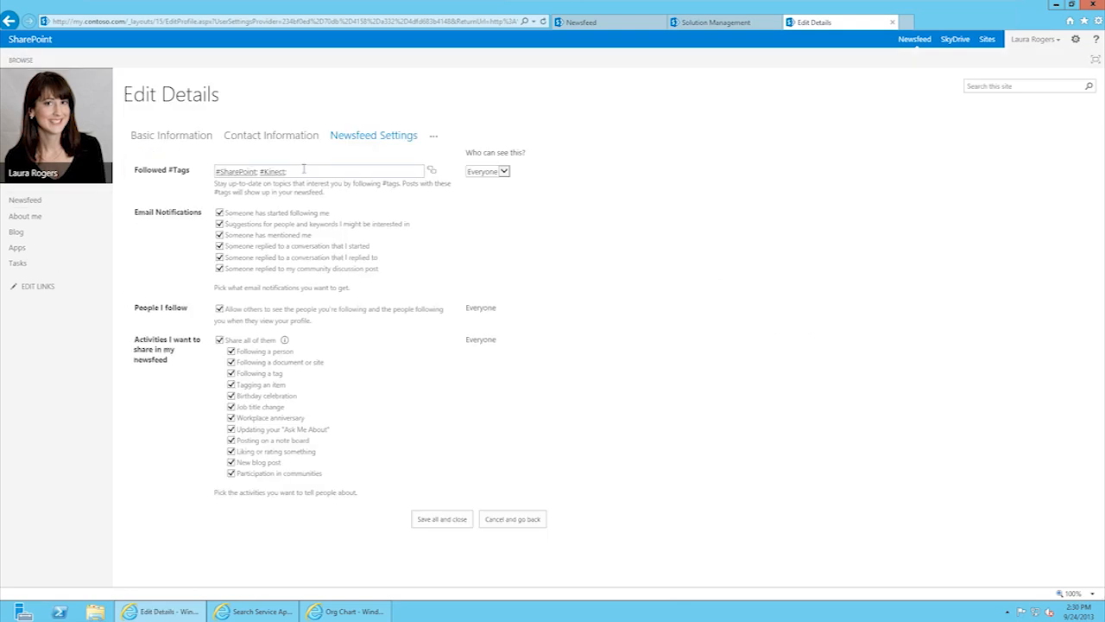
Step: Add Policies as a followed tag next to #SharePoint and #Kinect, and save all profile changes
left_click(303, 171)
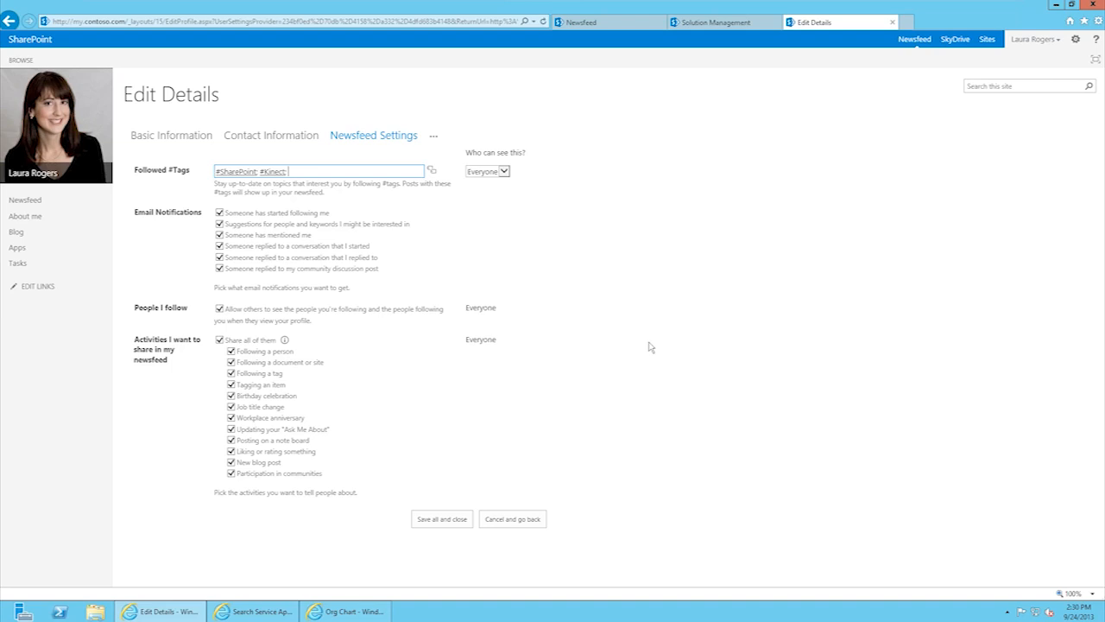
type("Policies")
left_click(330, 174)
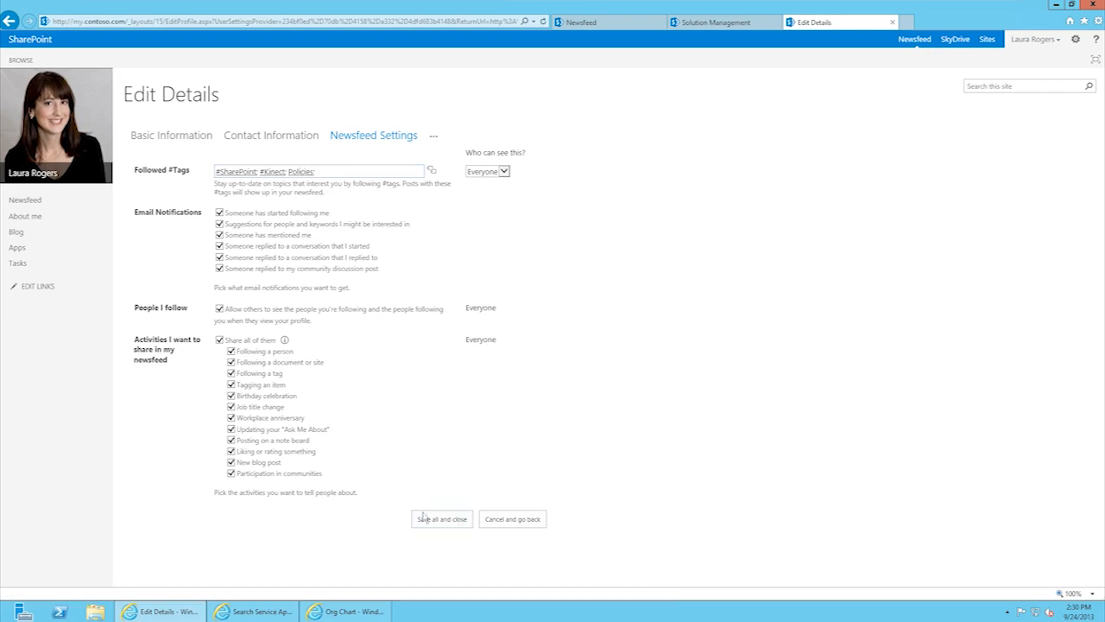
left_click(431, 522)
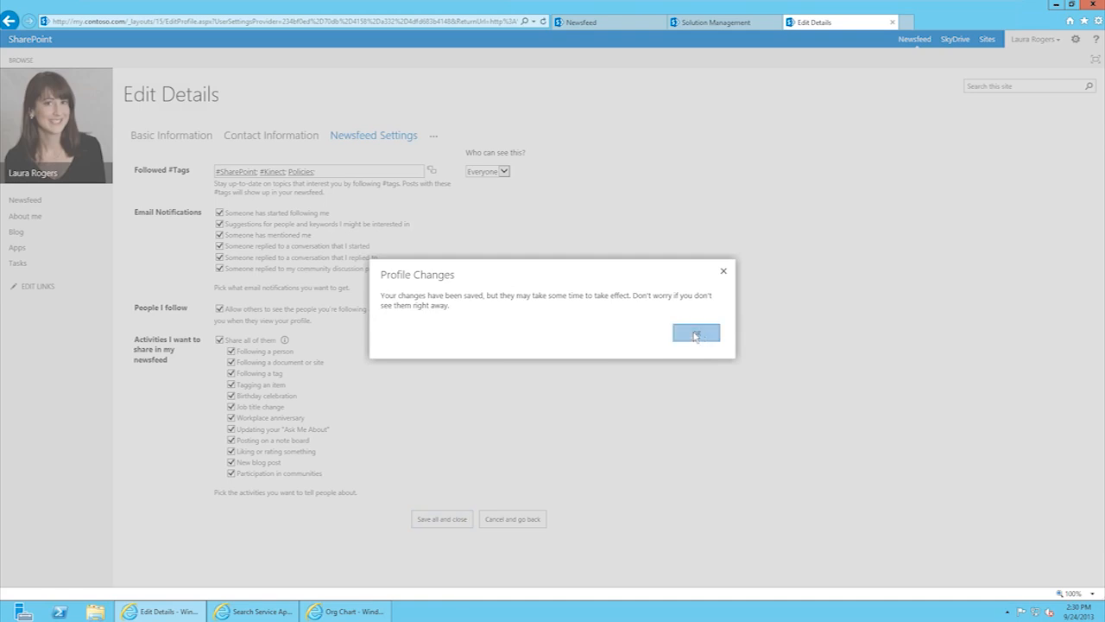
left_click(697, 334)
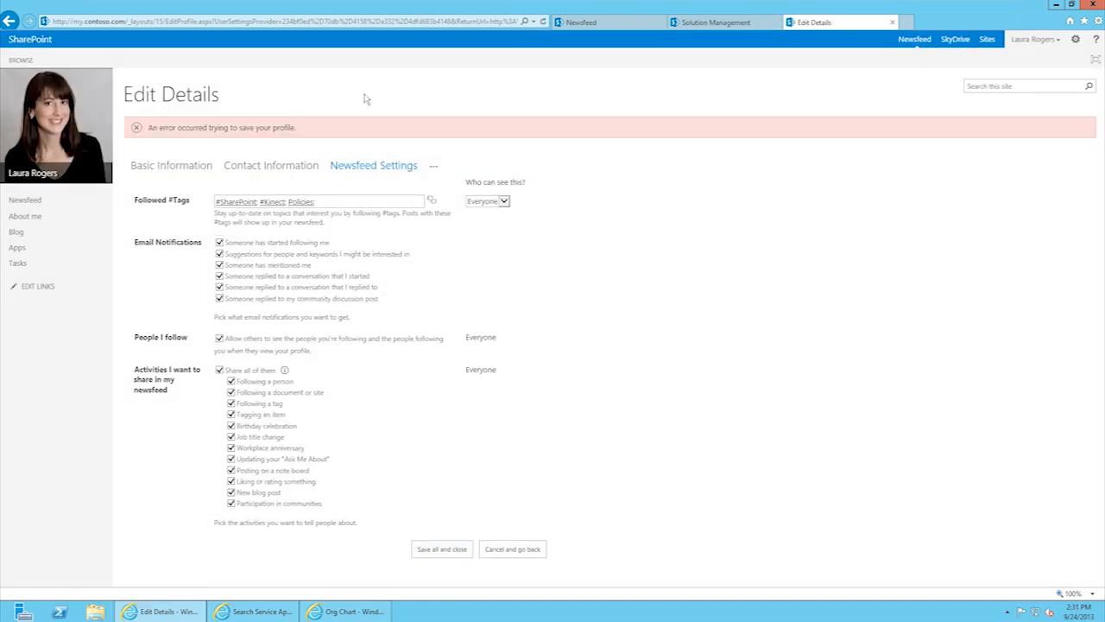
Step: Go to the Newsfeed page from the left navigation
left_click(25, 200)
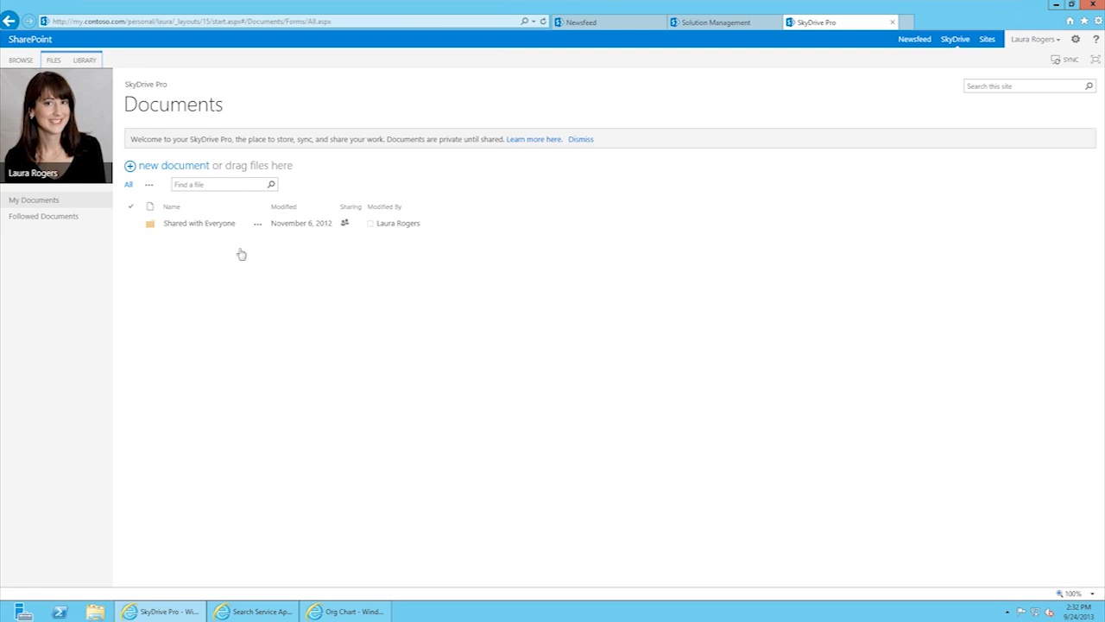
Step: Upload Conflict of Interest from Z:\Downloads\Demo docs into the SkyDrive Pro Documents library
left_click(178, 167)
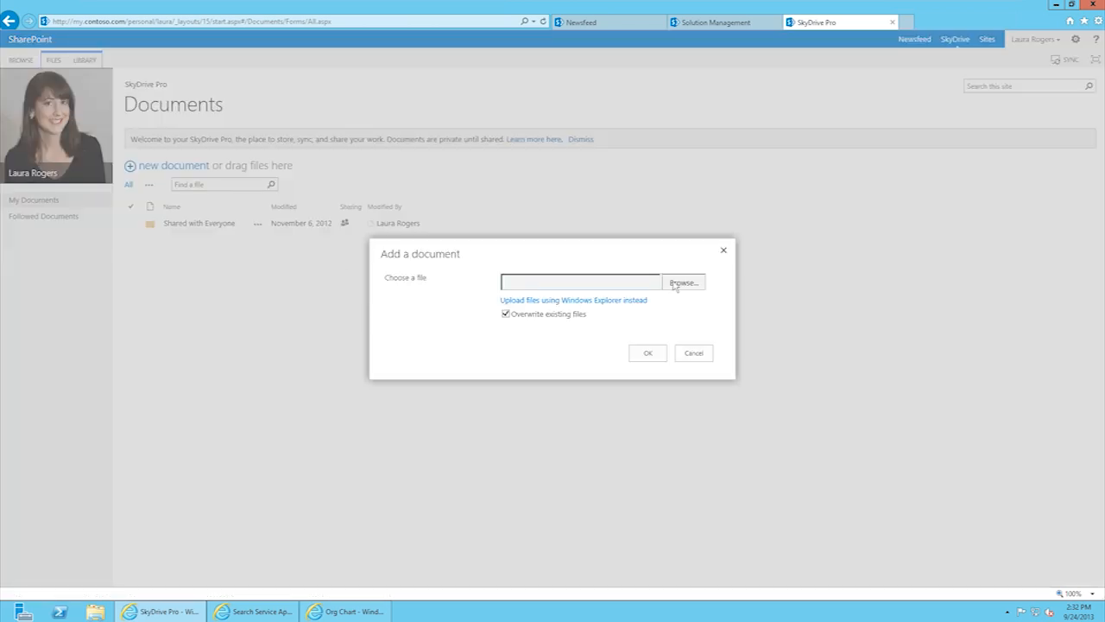
left_click(678, 283)
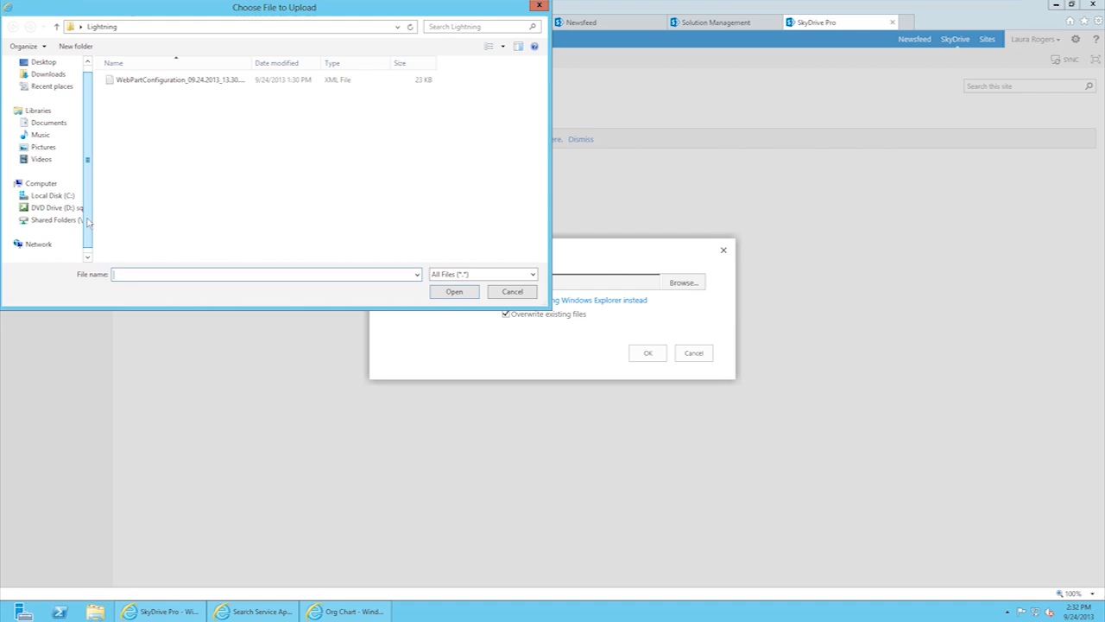
left_click(60, 221)
double_click(128, 84)
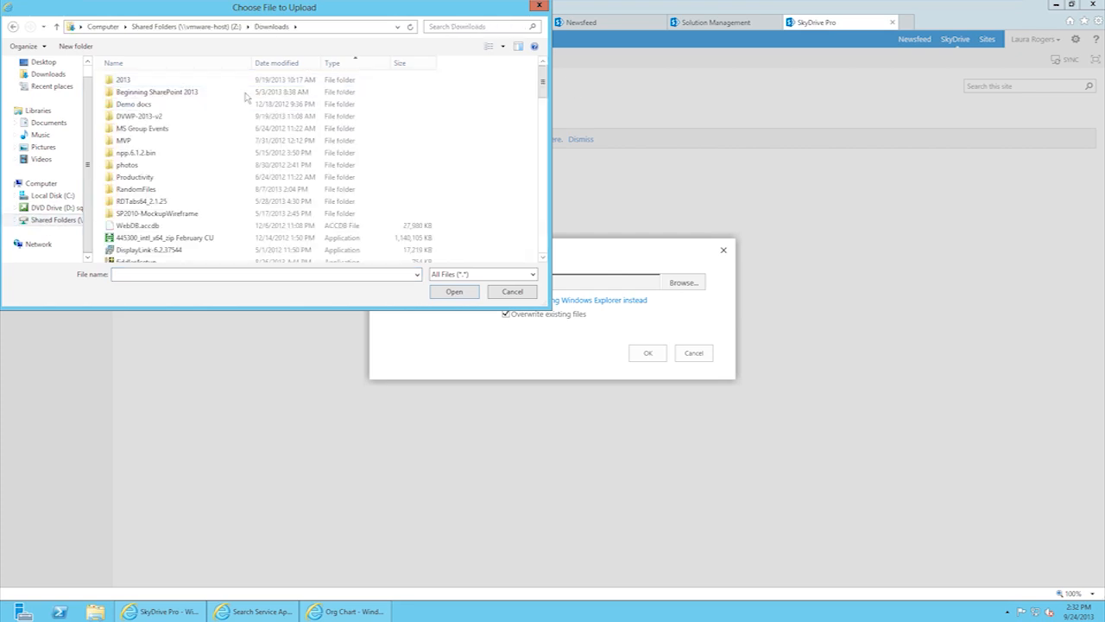
double_click(131, 105)
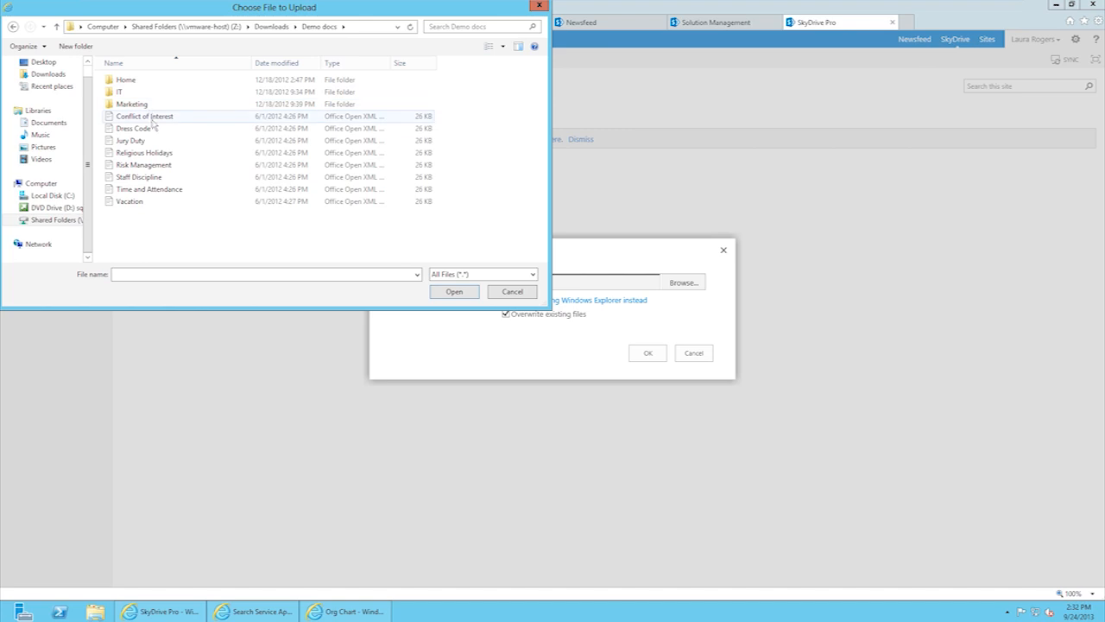
left_click(152, 120)
left_click(467, 294)
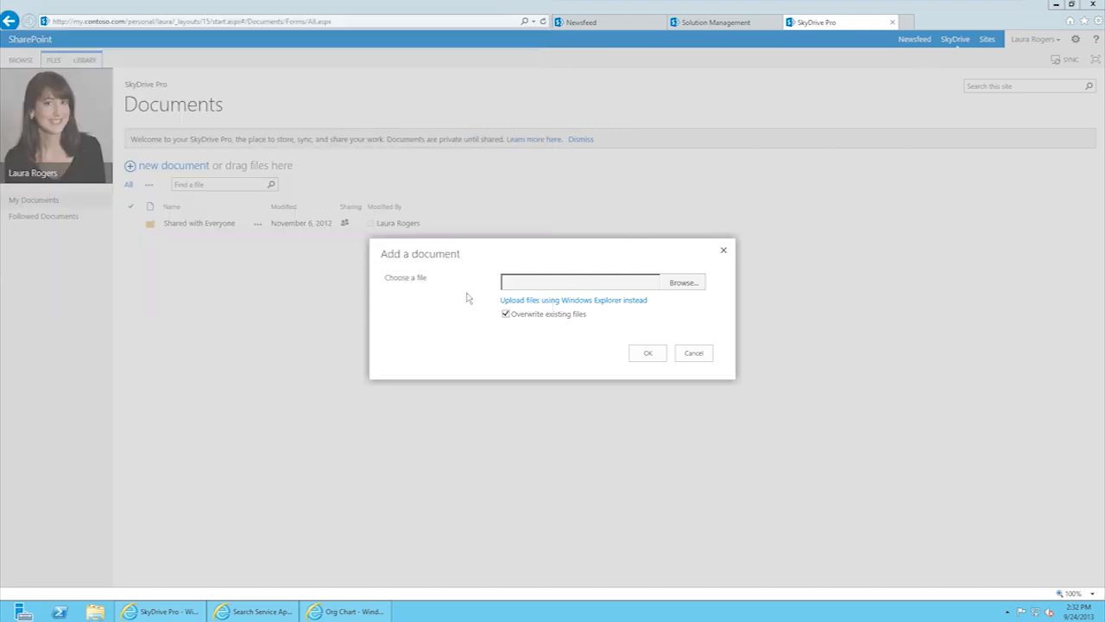
left_click(635, 354)
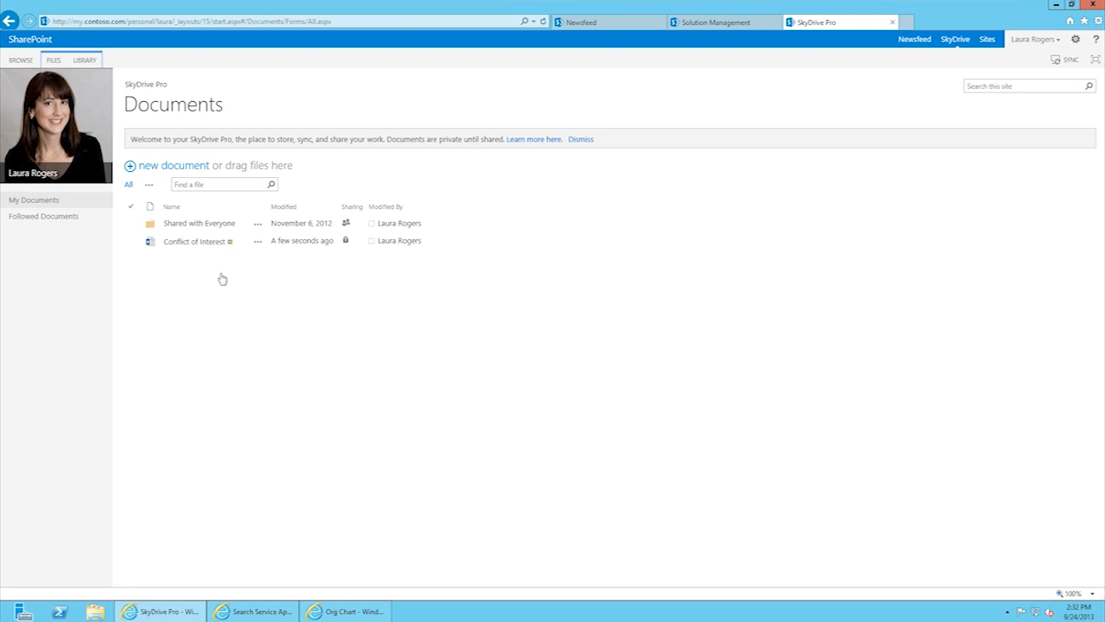
Step: Share Conflict of Interest with the chosen colleague using the Can view permission
left_click(259, 244)
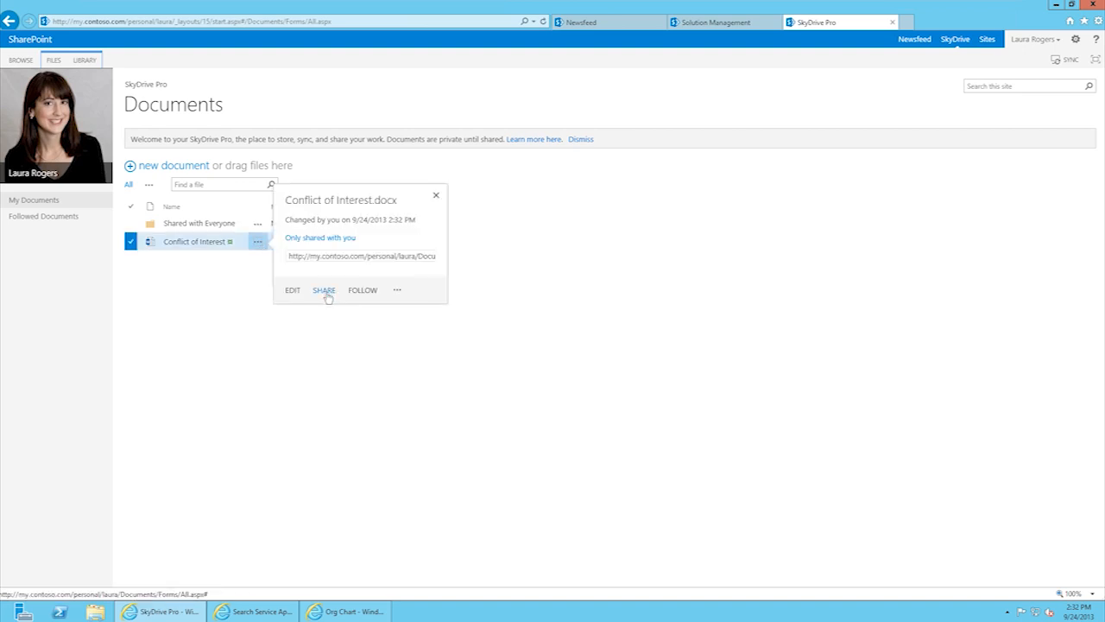
left_click(327, 295)
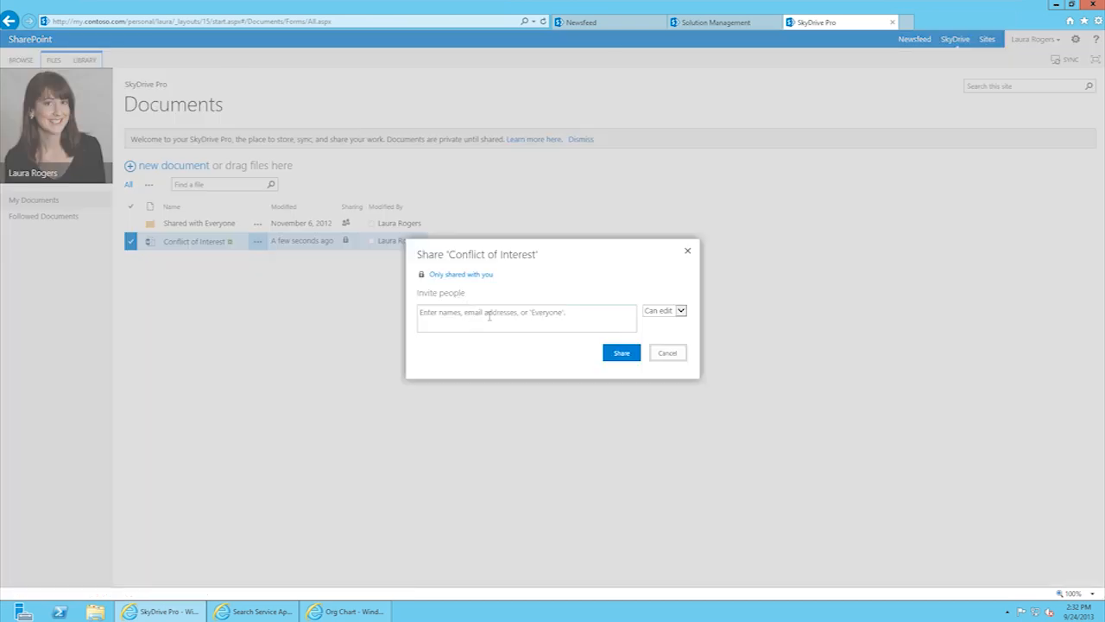
left_click(490, 316)
type("nicola")
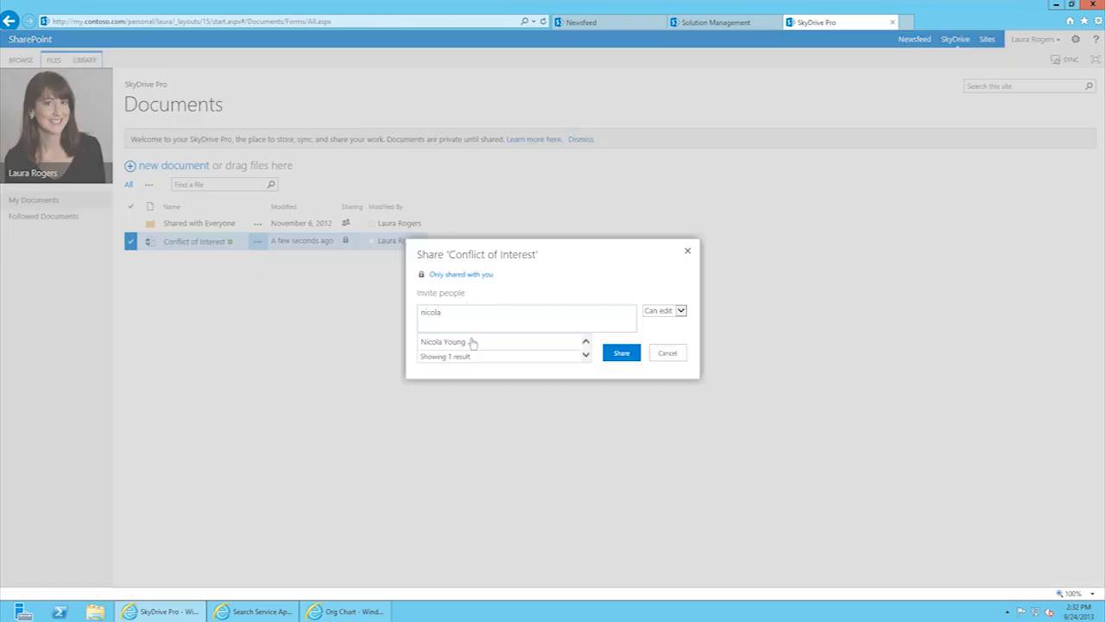
left_click(475, 343)
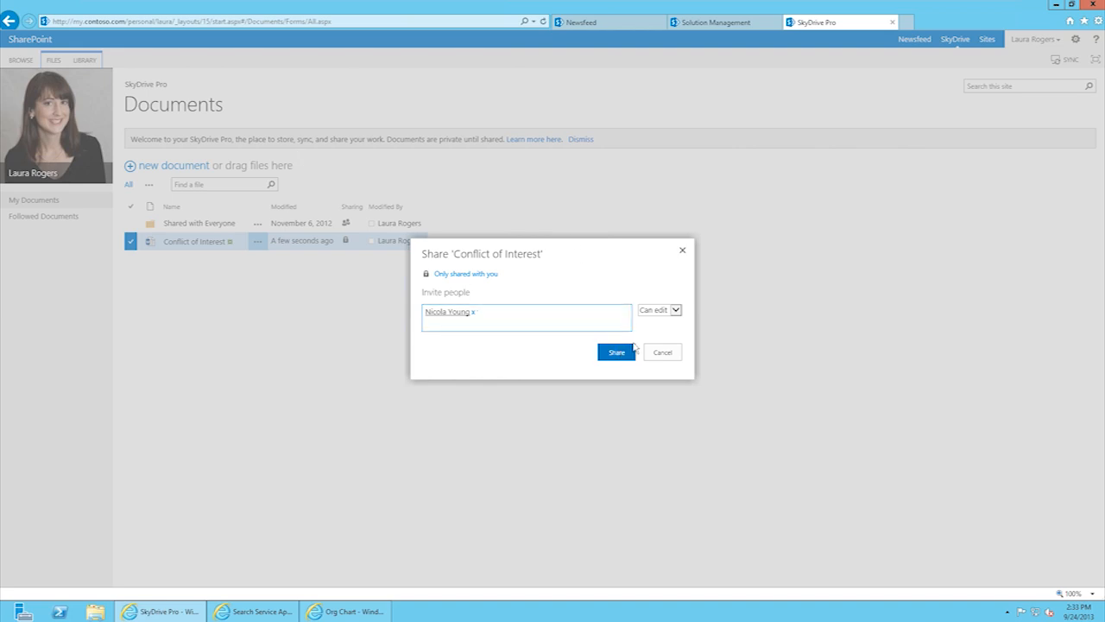
left_click(677, 311)
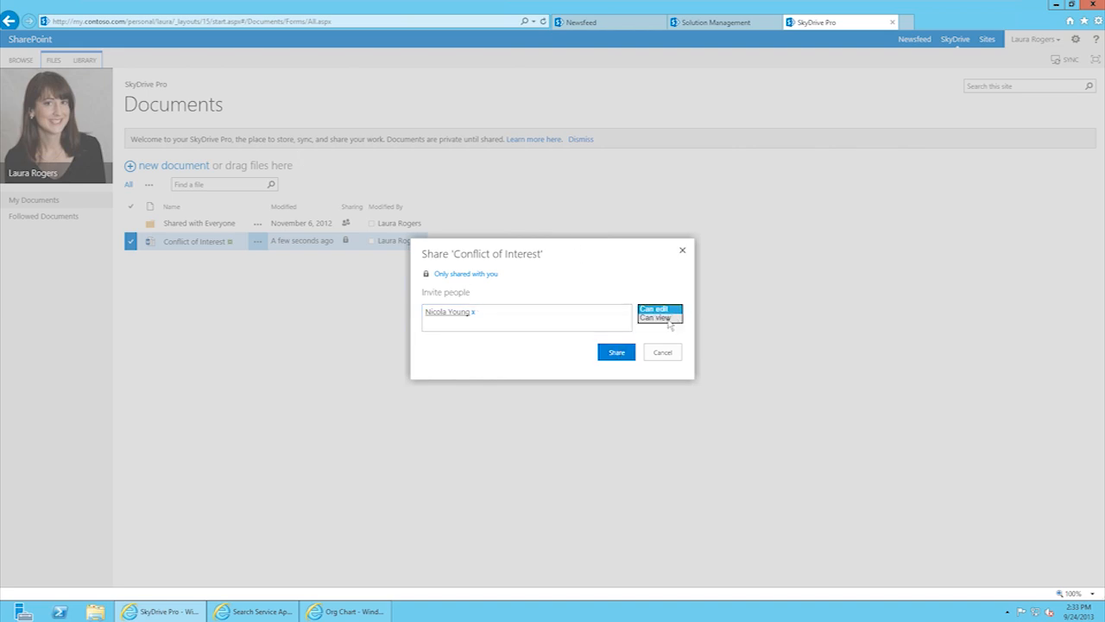
left_click(667, 318)
left_click(623, 354)
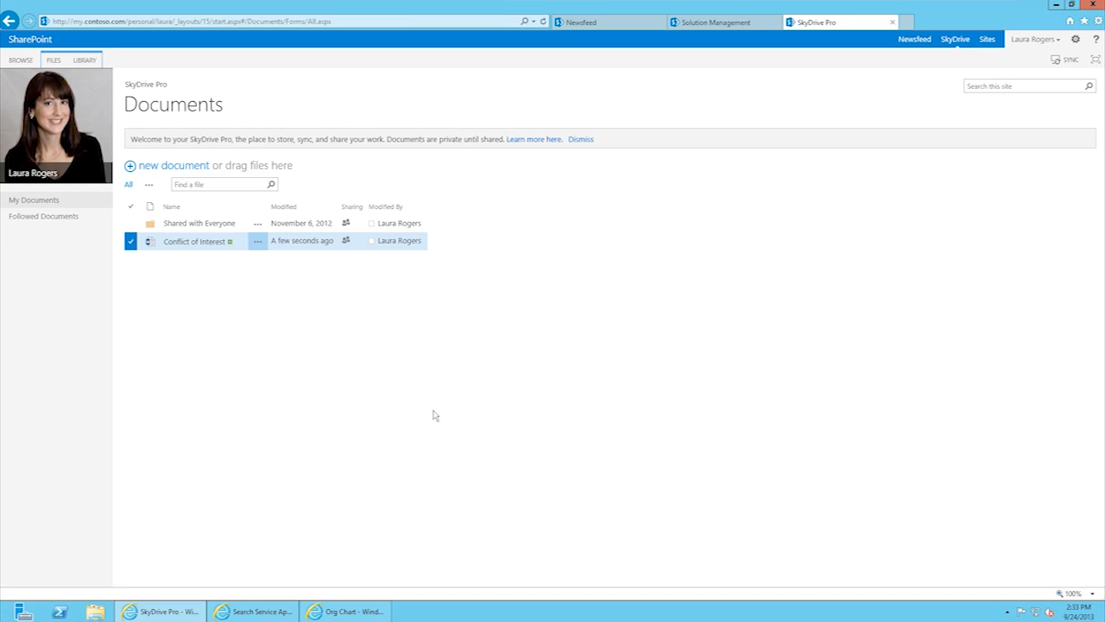
Step: Open Shared with Everyone and preview view-only sharing of Referral Log Template, then cancel
left_click(201, 224)
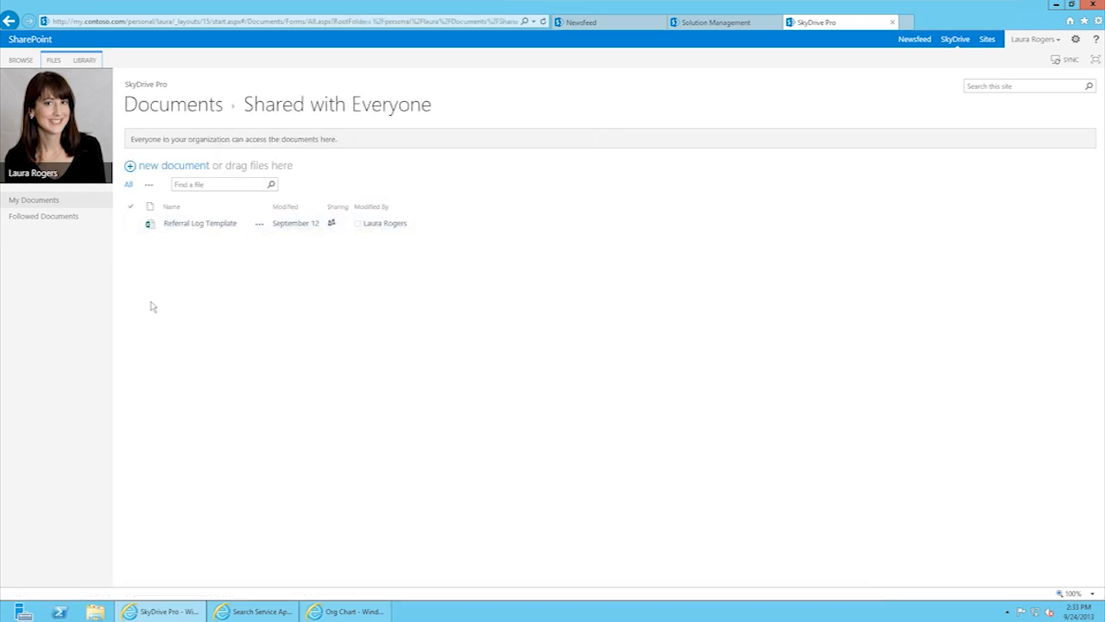
left_click(259, 224)
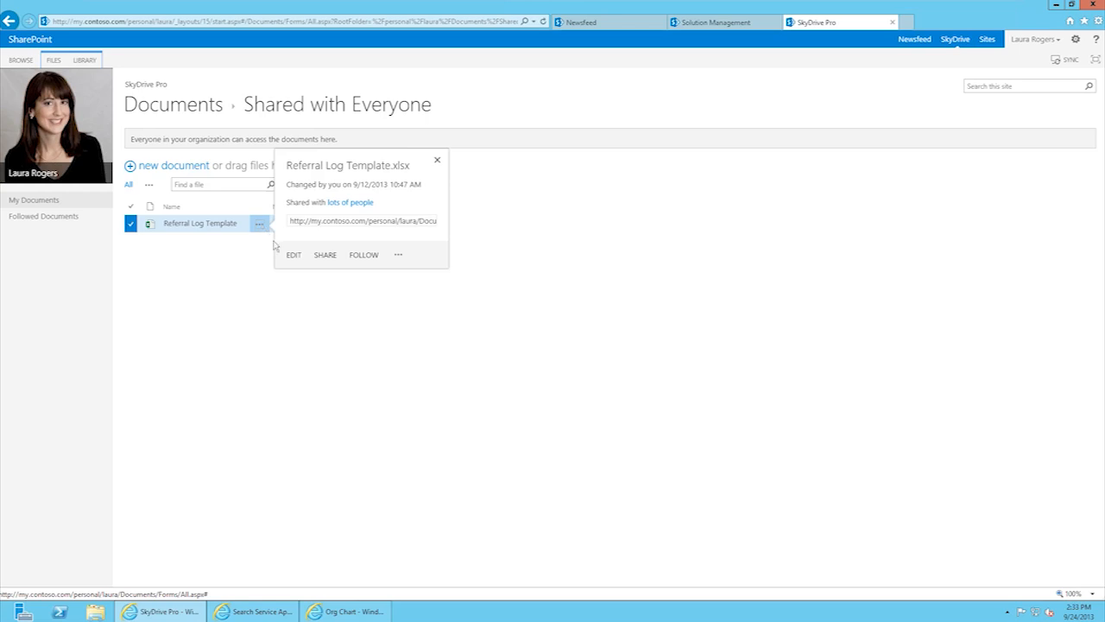
left_click(325, 254)
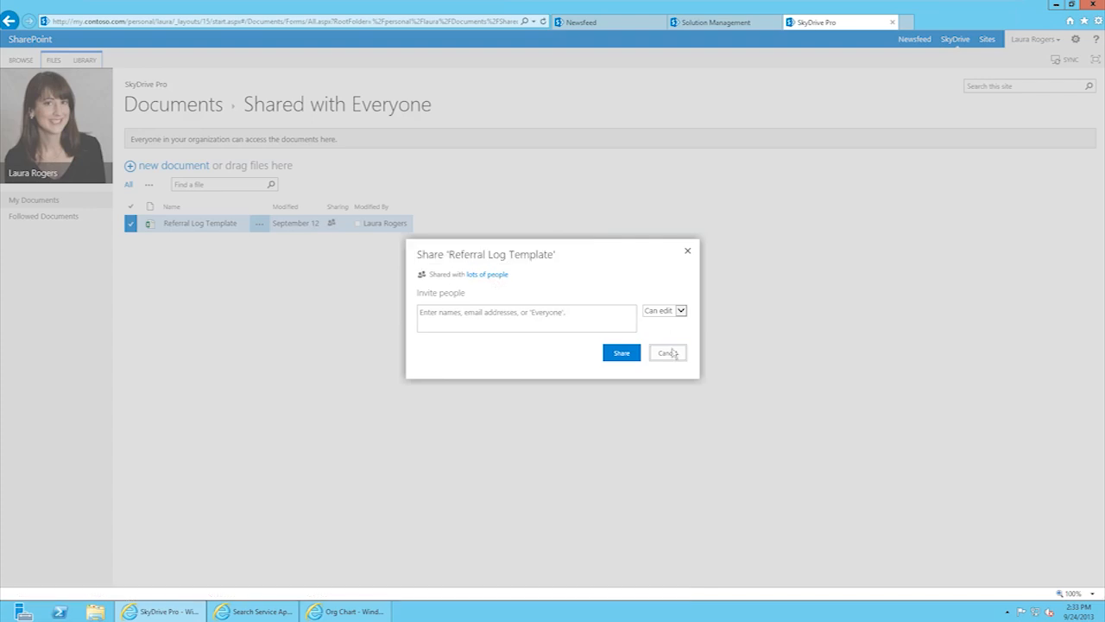
left_click(540, 324)
left_click(682, 313)
left_click(681, 312)
left_click(681, 311)
left_click(679, 321)
left_click(681, 359)
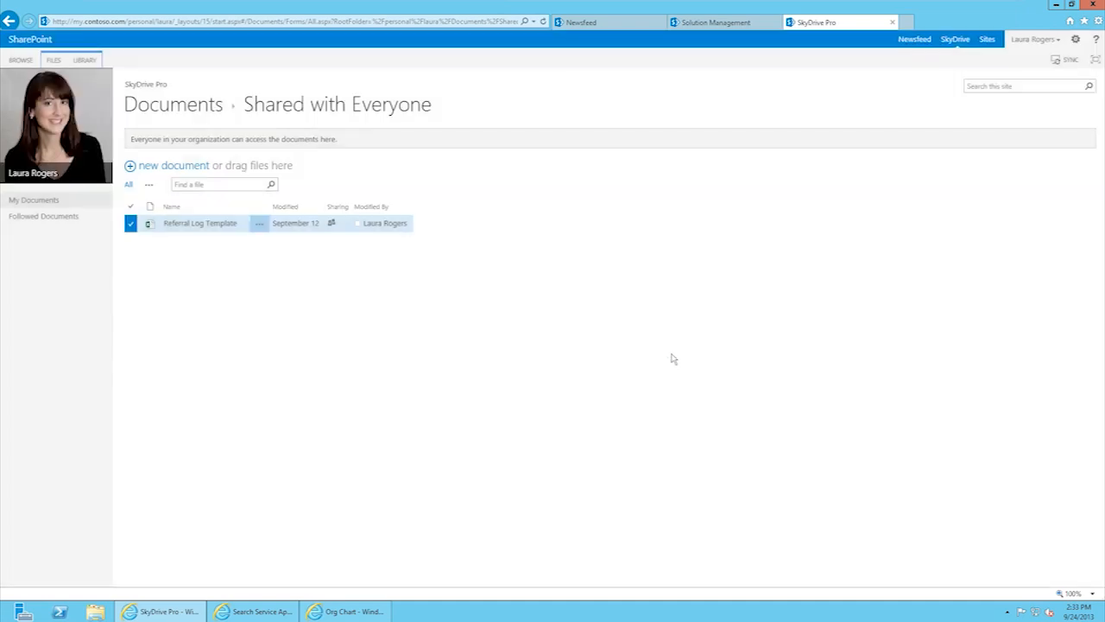
Step: Check Referral Log Template's extra actions and link options, then return to the Documents library
left_click(257, 226)
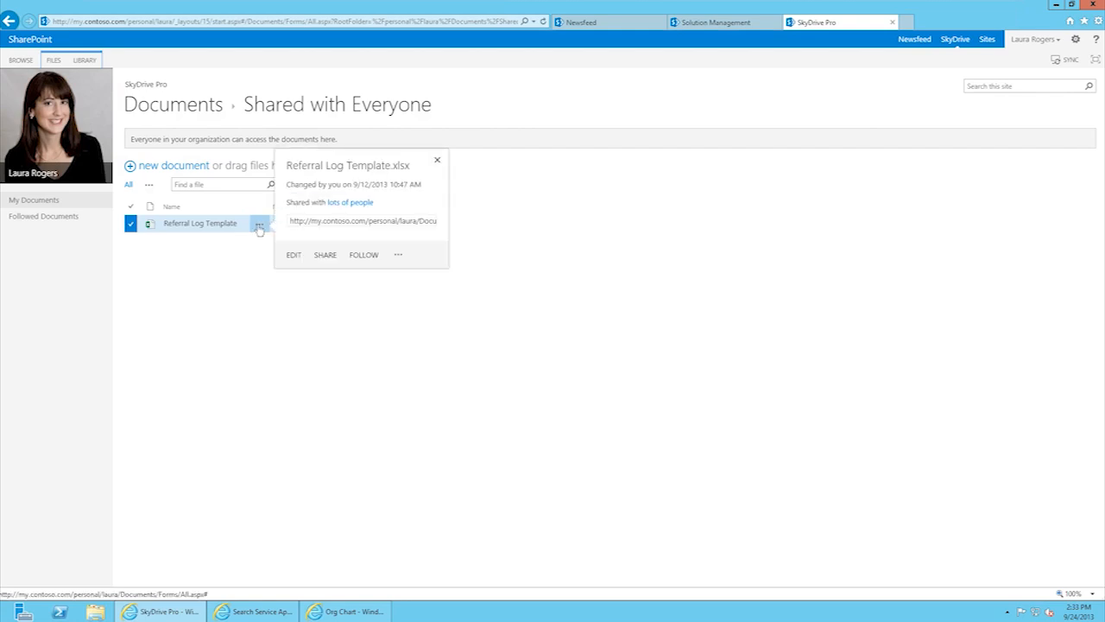
left_click(399, 257)
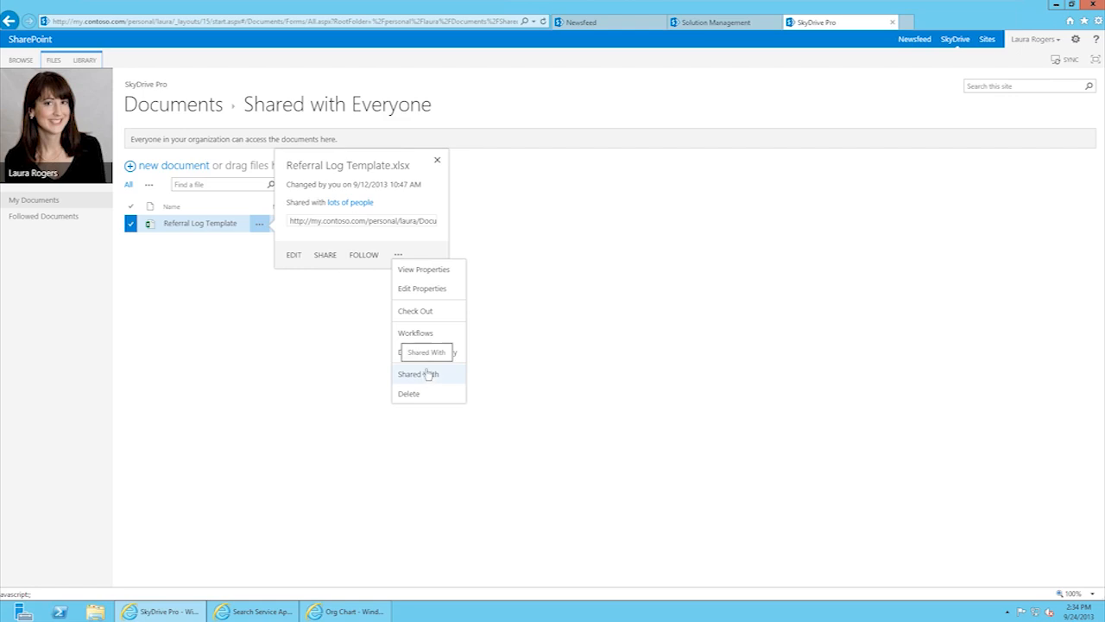
left_click(335, 318)
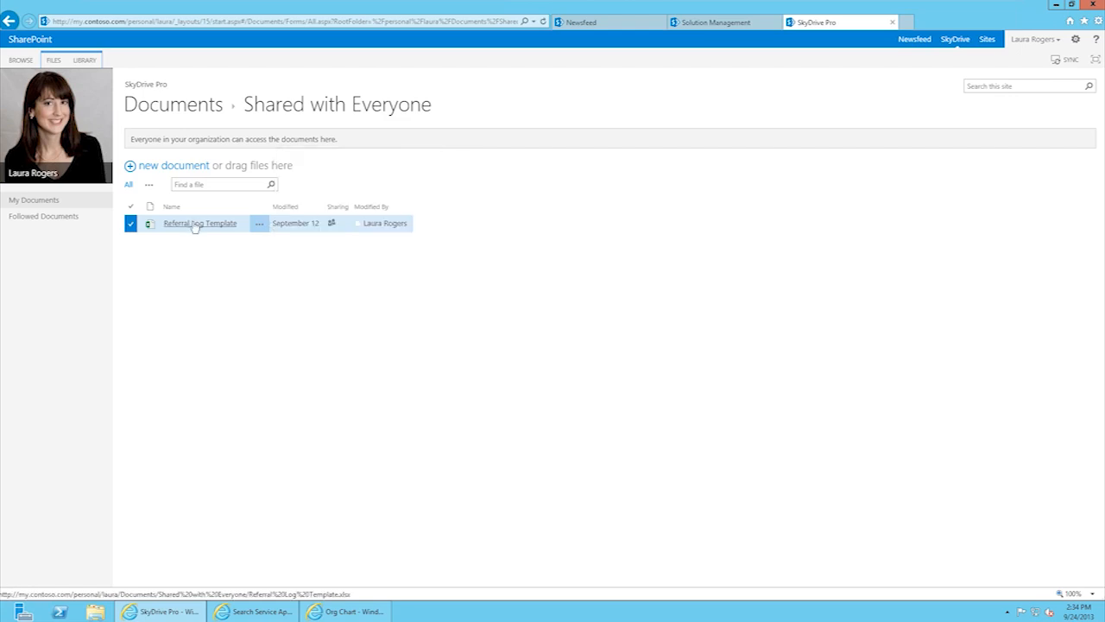
right_click(197, 223)
left_click(164, 275)
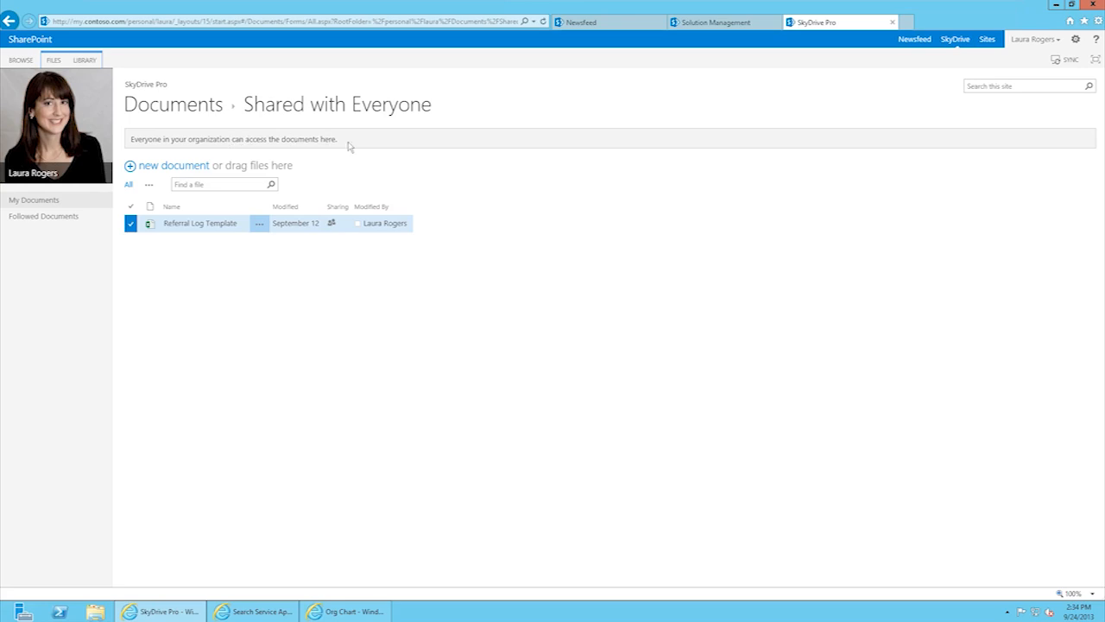
left_click(185, 113)
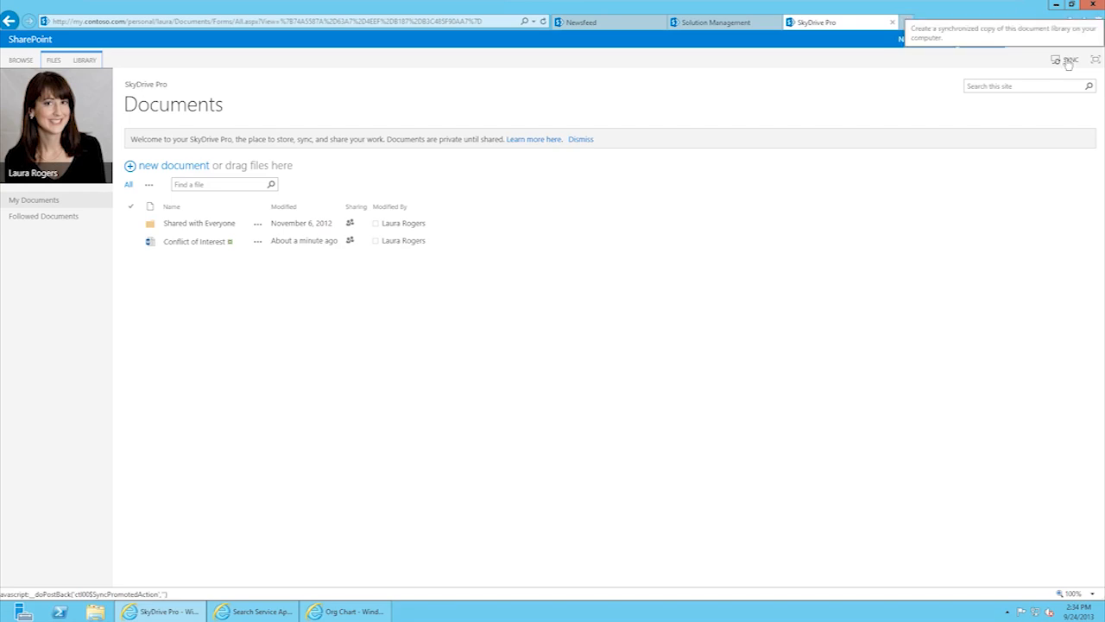
left_click(179, 24)
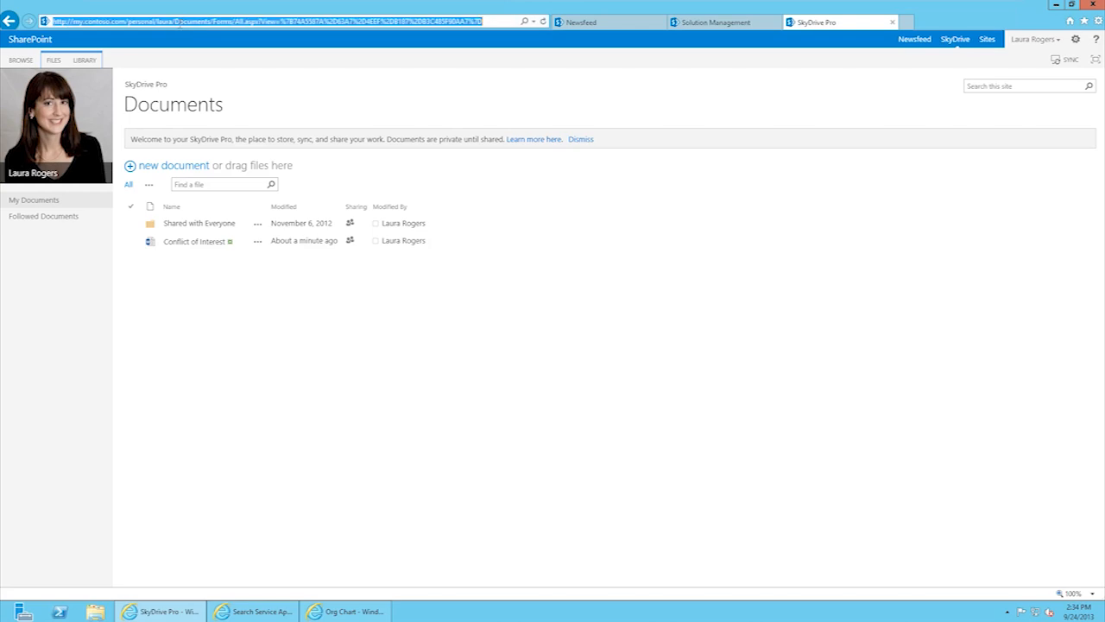
key("Home")
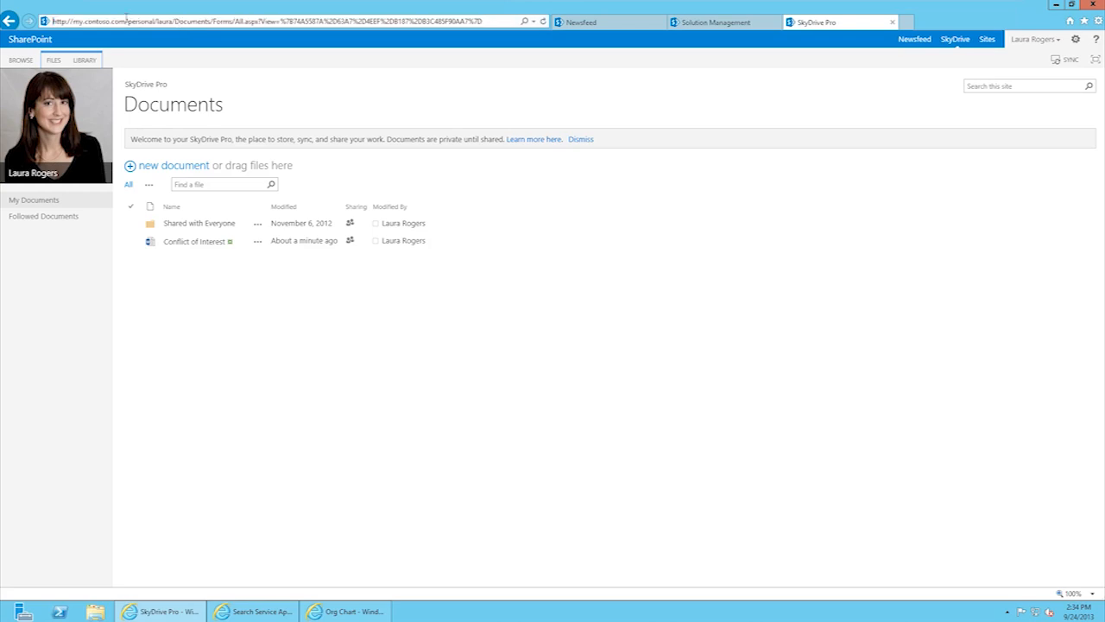
left_click_drag(126, 19, 54, 22)
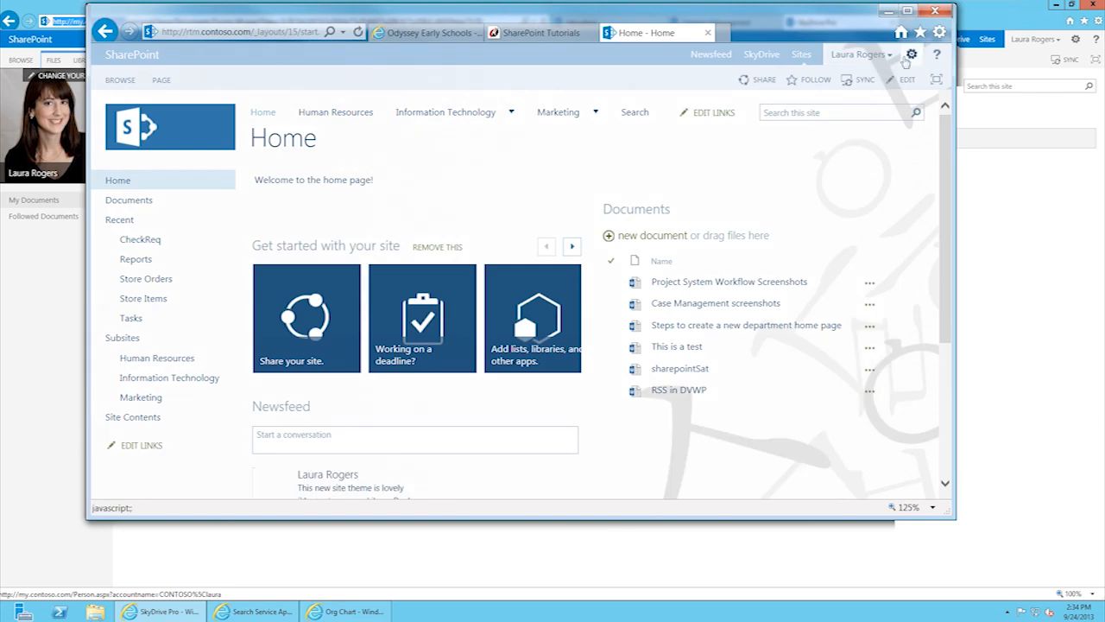
Step: Close the Odyssey school tab, return to SkyDrive, and bring the InPrivate Org Chart window forward
left_click(755, 56)
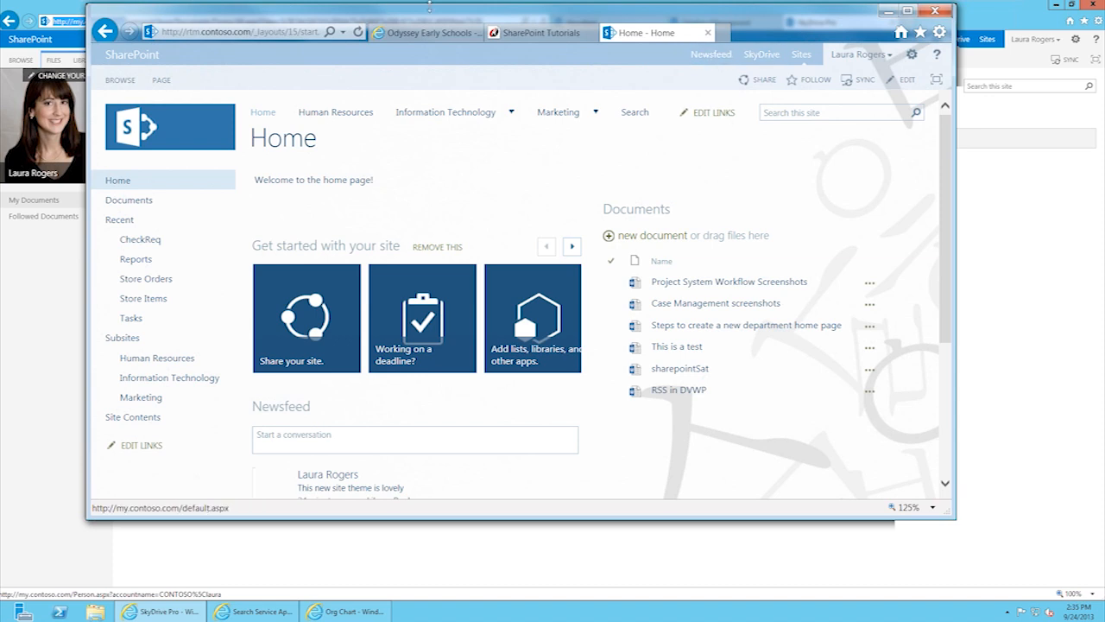
left_click(437, 36)
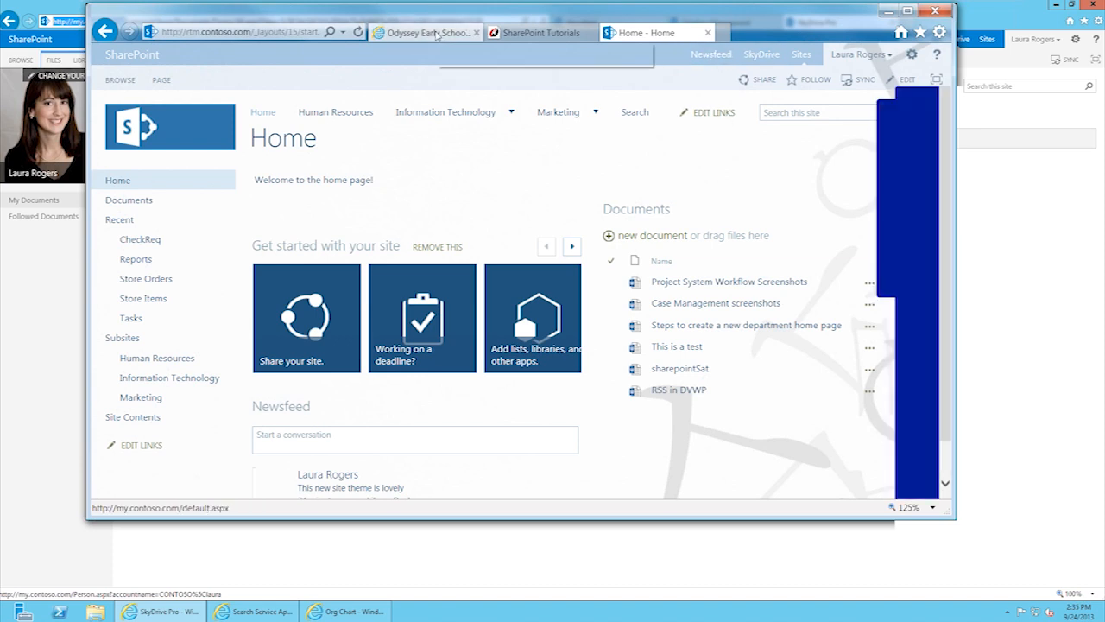
left_click(477, 33)
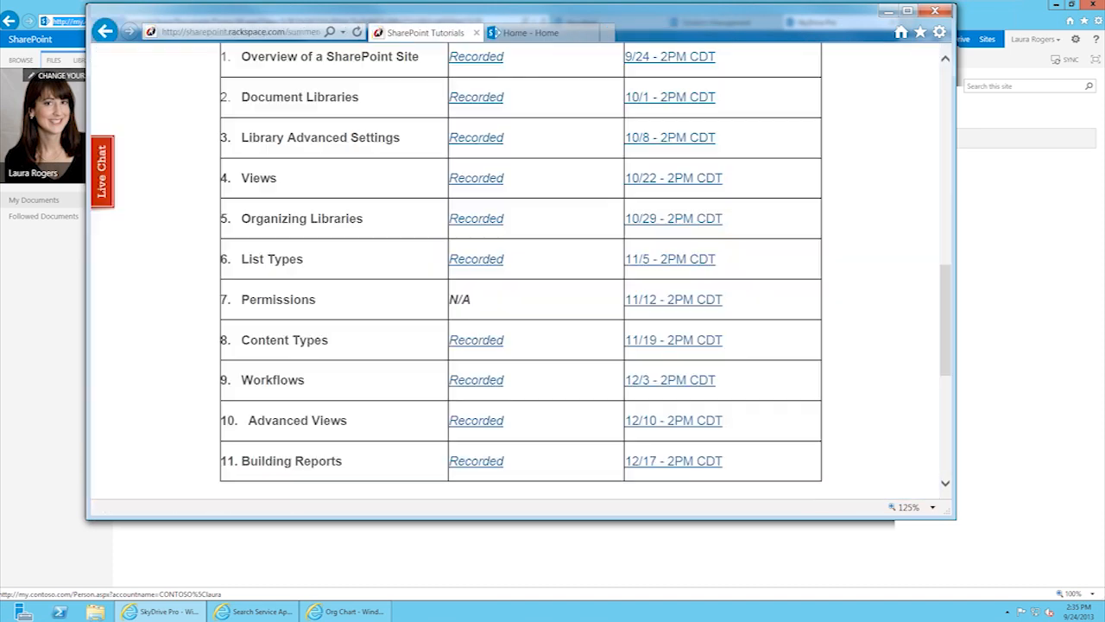
left_click(537, 36)
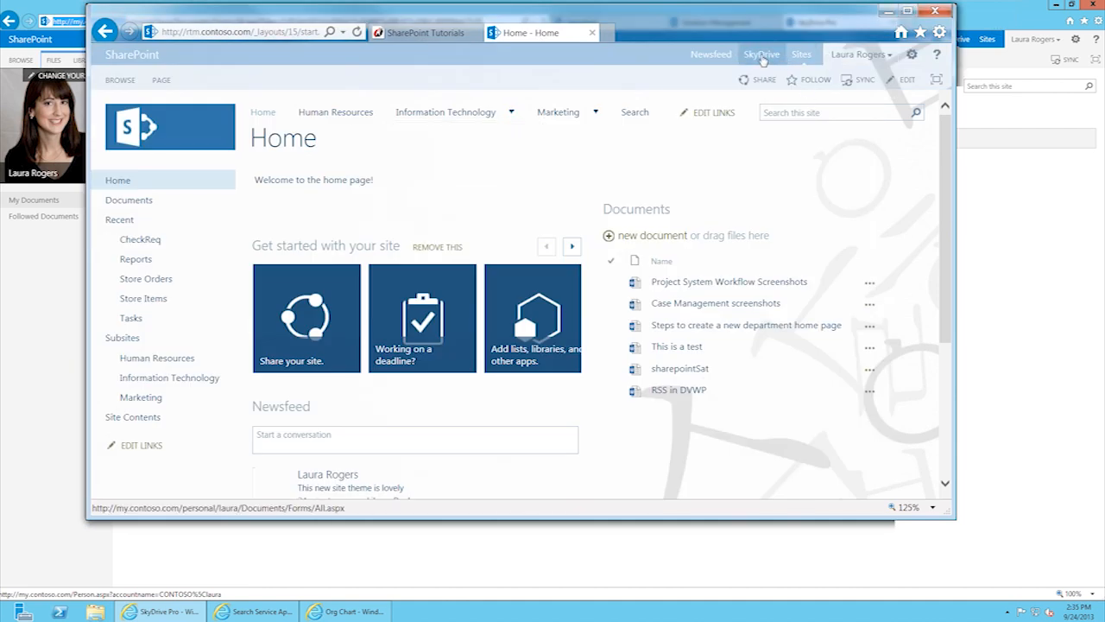
left_click(763, 55)
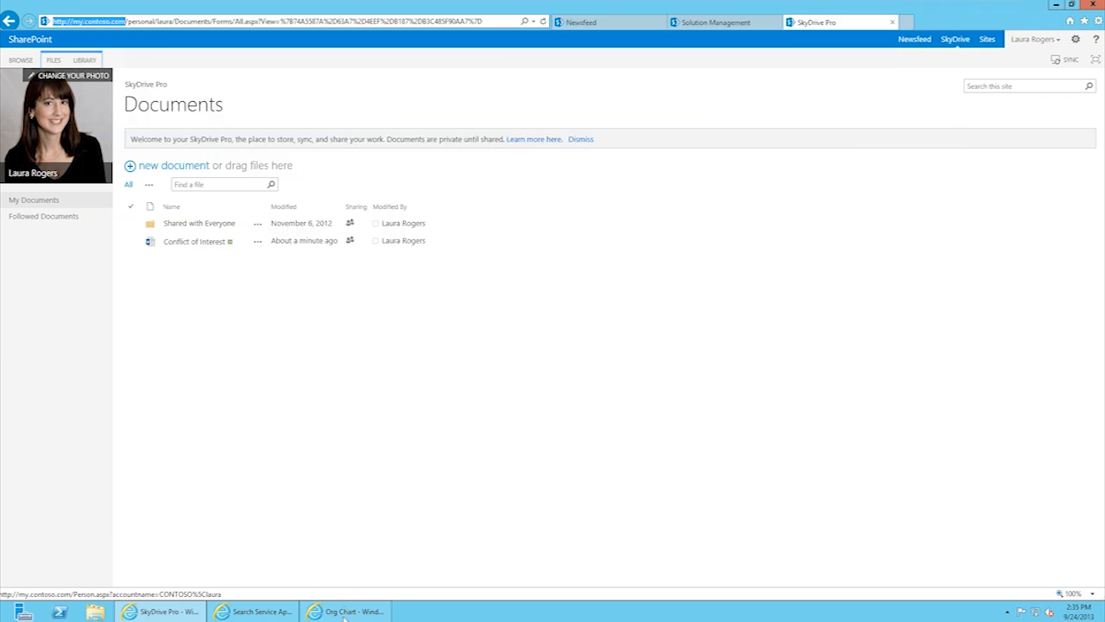
left_click(357, 613)
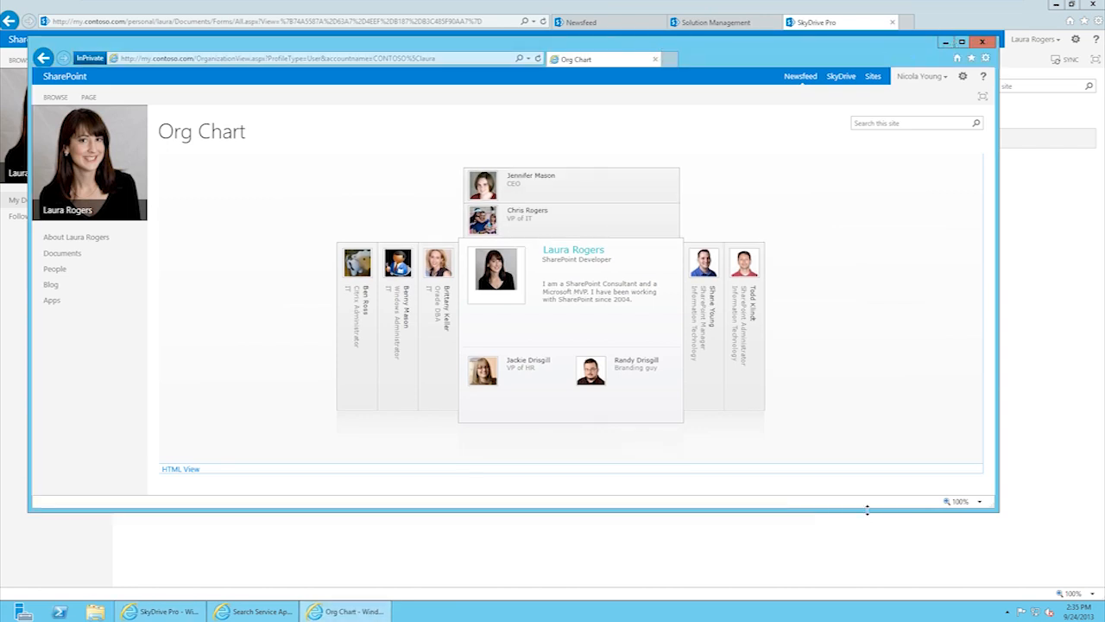
Step: Enlarge the org chart window and view the VP of IT and Citrix Administrator cards
left_click_drag(867, 509, 867, 565)
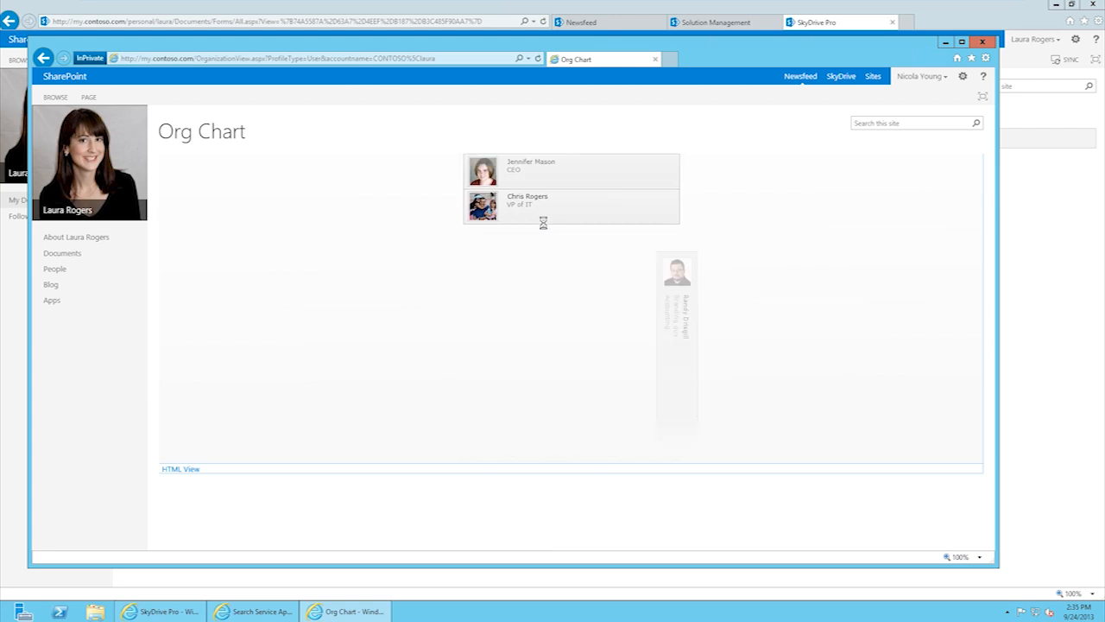
left_click(544, 223)
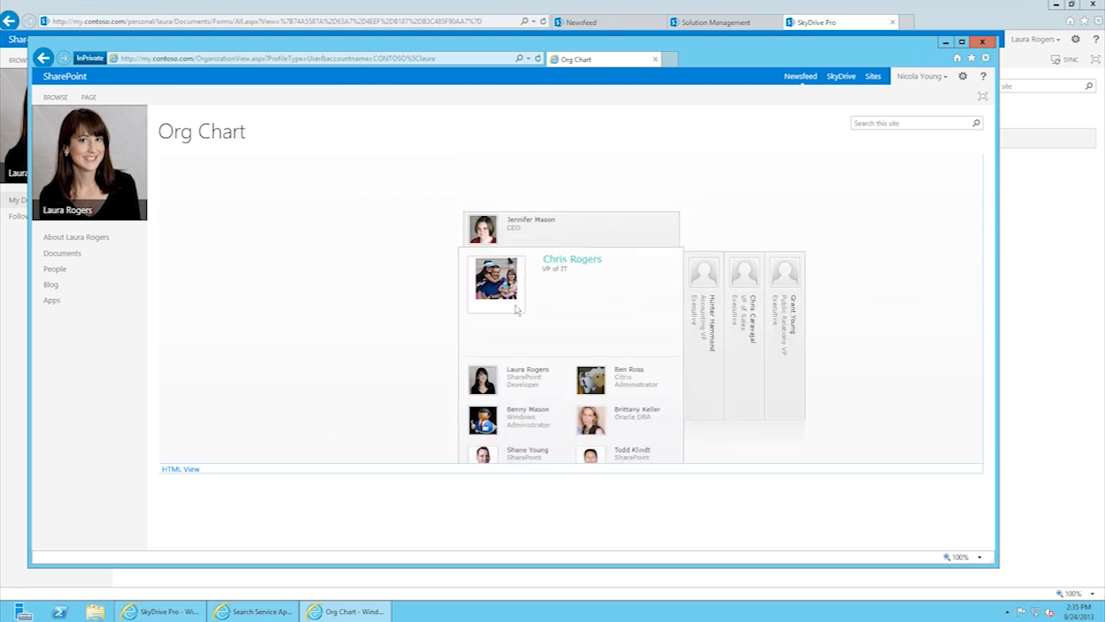
left_click(633, 377)
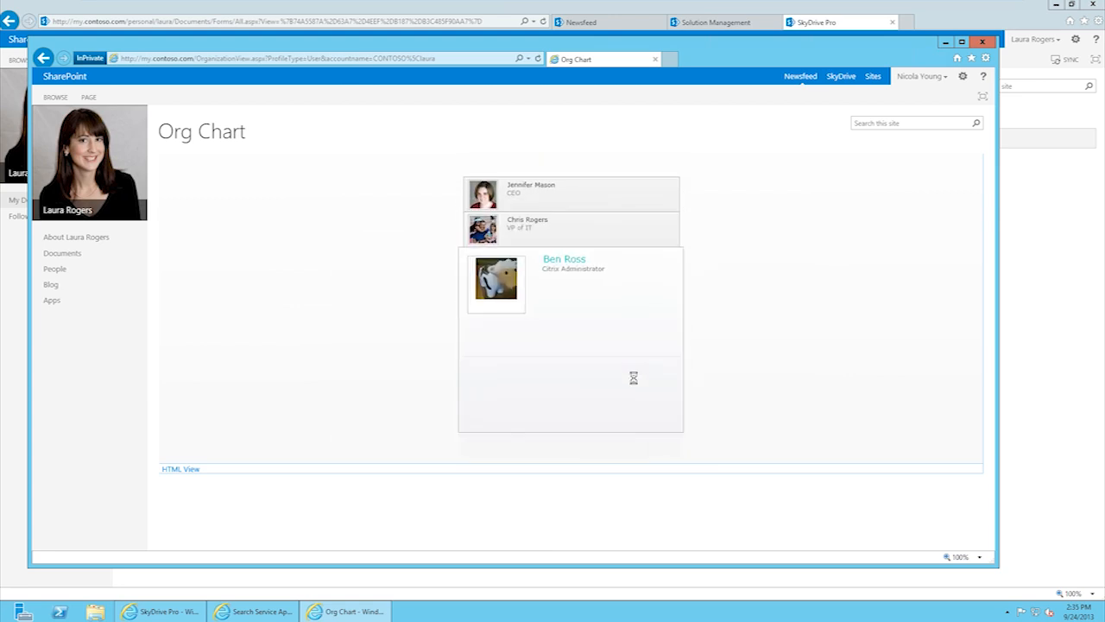
left_click(583, 235)
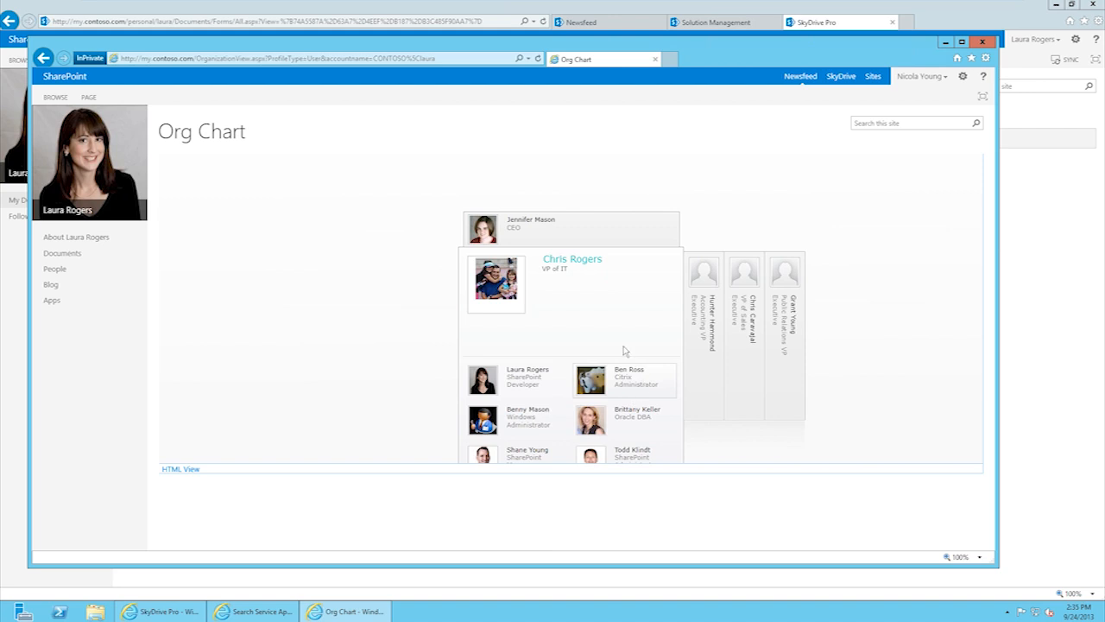
left_click(639, 376)
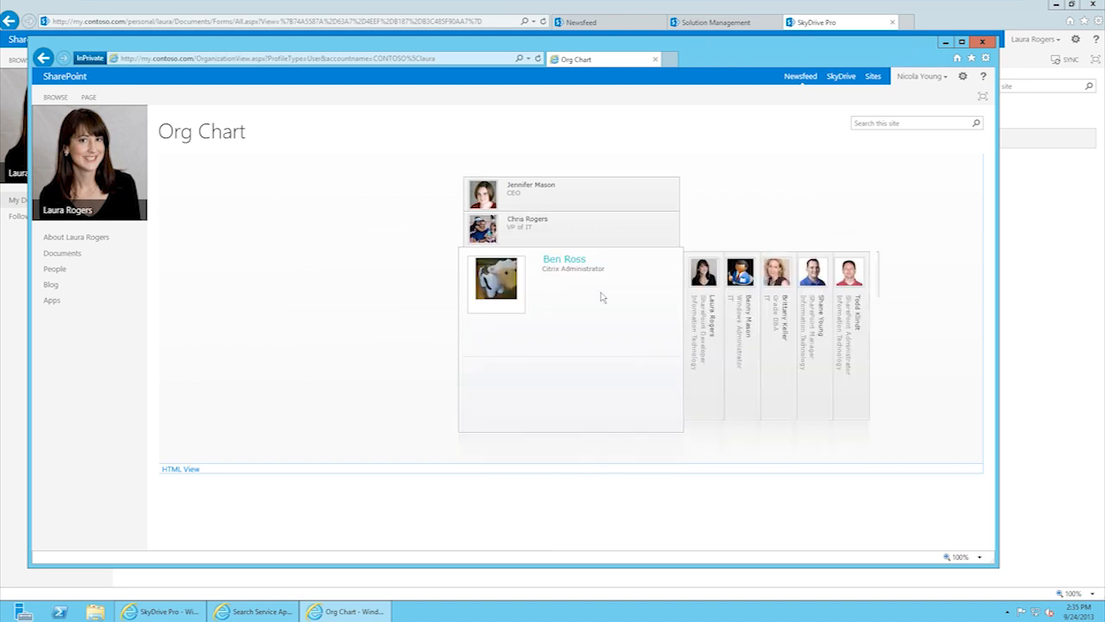
Step: Browse the Windows Administrator, Oracle DBA, SharePoint Manager and SharePoint Administrator cards, then minimise the window
left_click(746, 315)
left_click(786, 314)
left_click(829, 315)
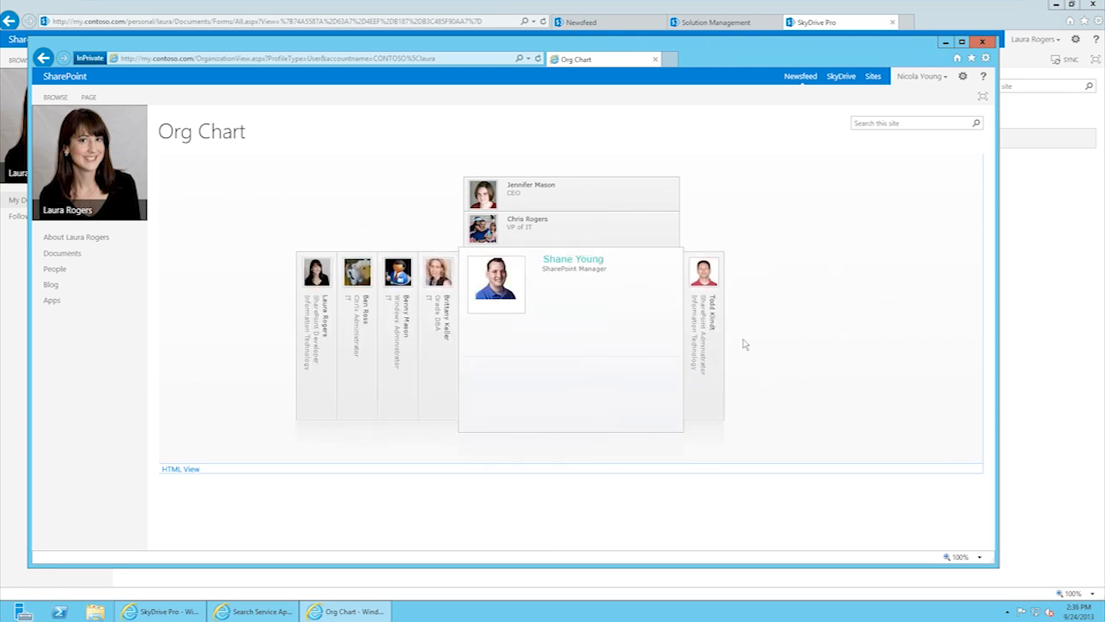
left_click(715, 343)
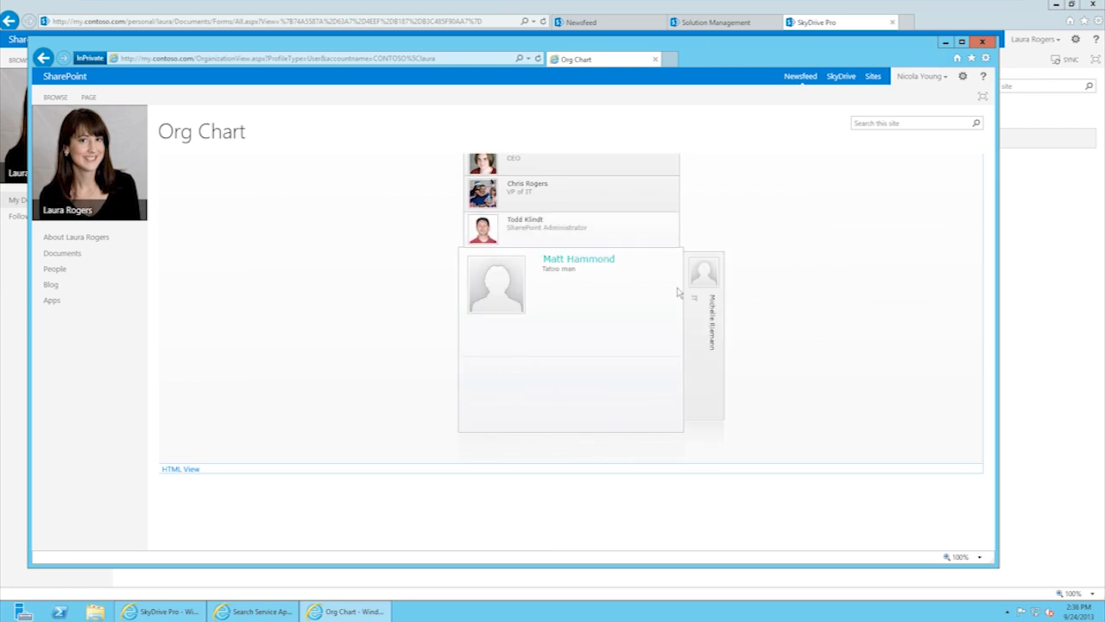
left_click(707, 328)
left_click(571, 235)
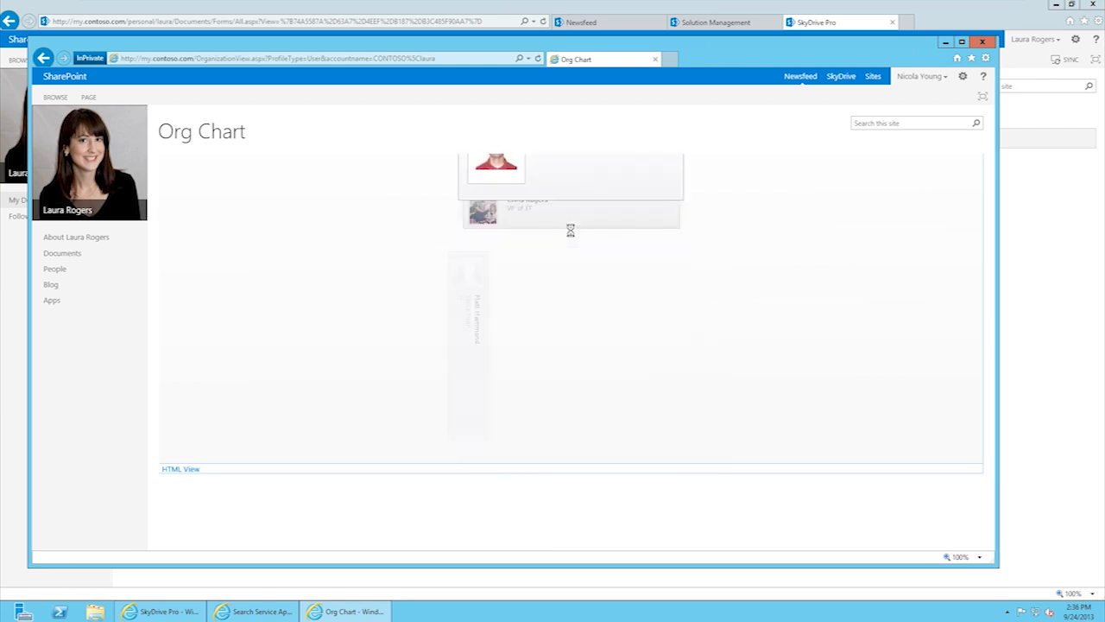
left_click(572, 230)
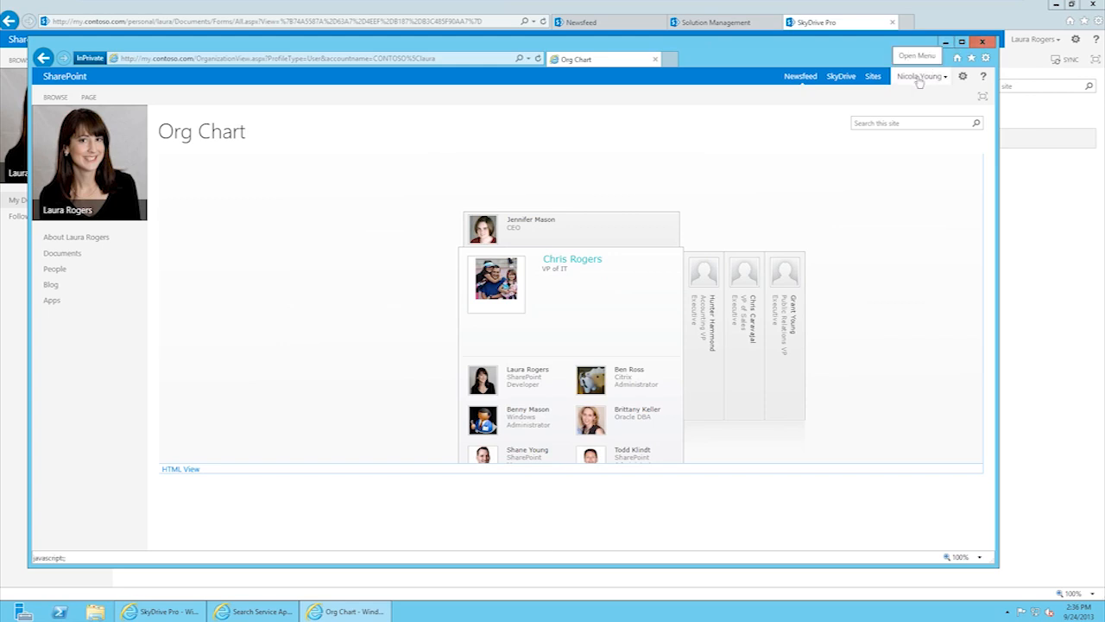
left_click(947, 43)
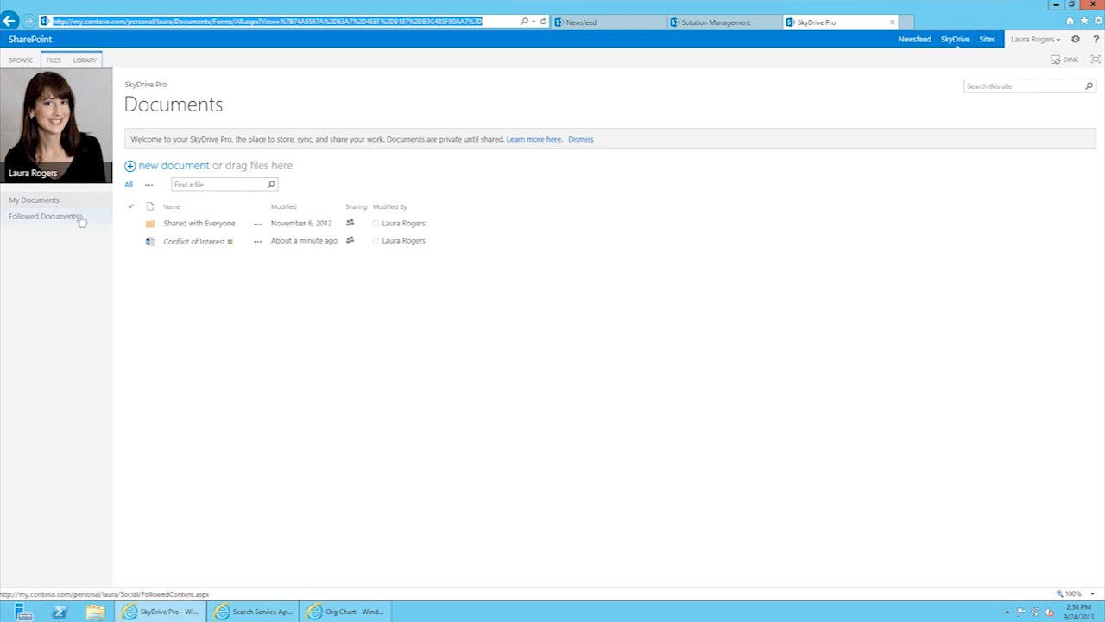
Step: Go to the Newsfeed, then the About me page showing the owner's bio and contact details
left_click(915, 40)
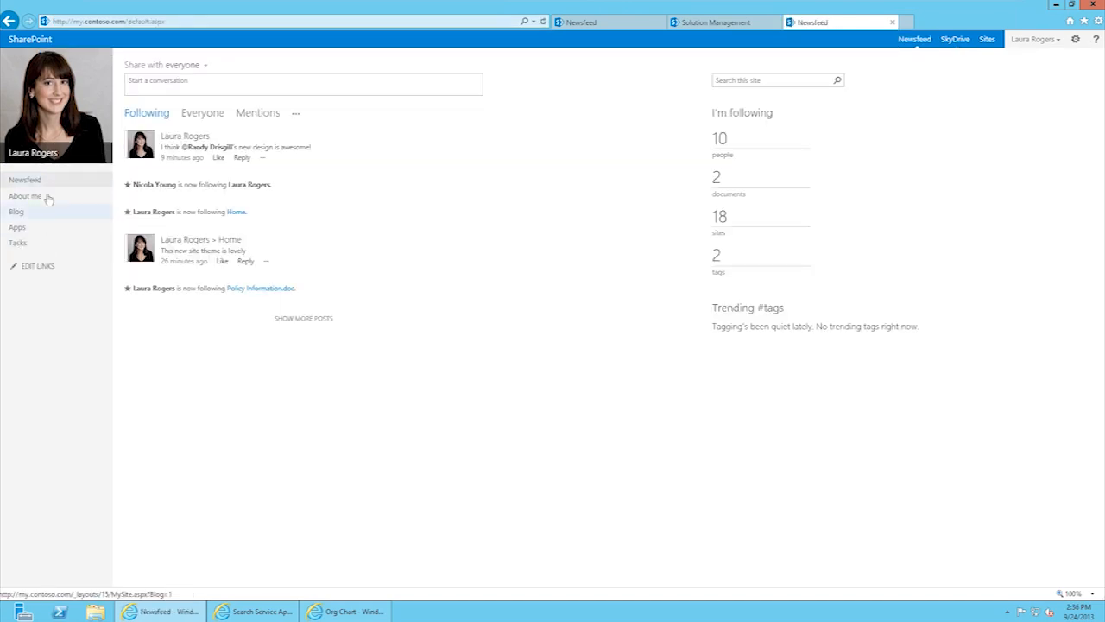
left_click(34, 196)
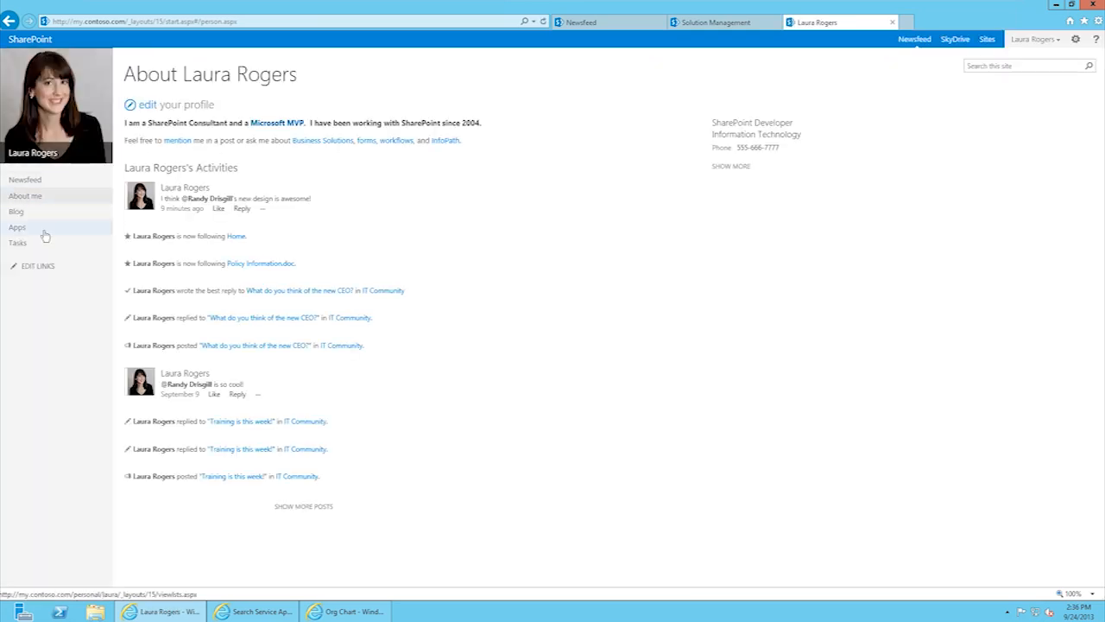
Step: Open the personal blog, go back to About me, then open Site Contents through Apps
left_click(1041, 43)
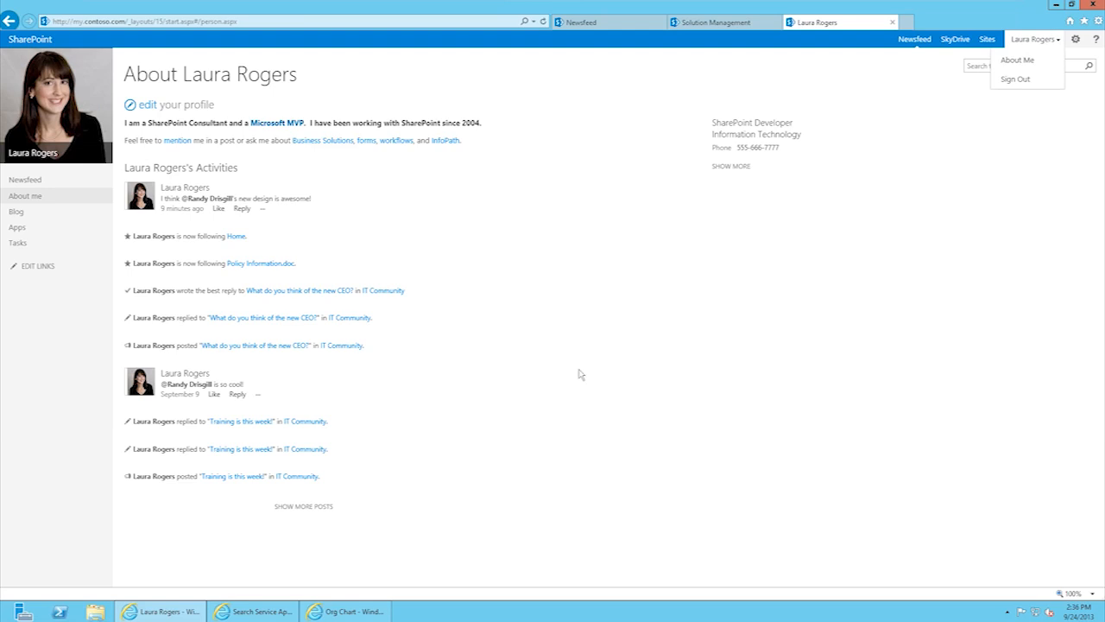
left_click(18, 215)
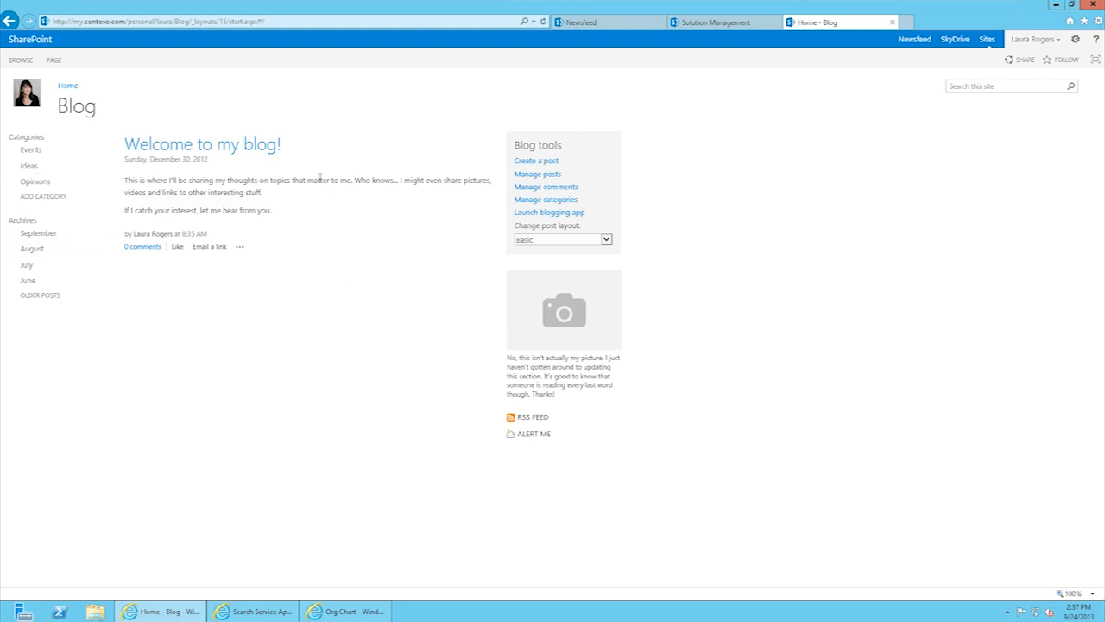
left_click(10, 23)
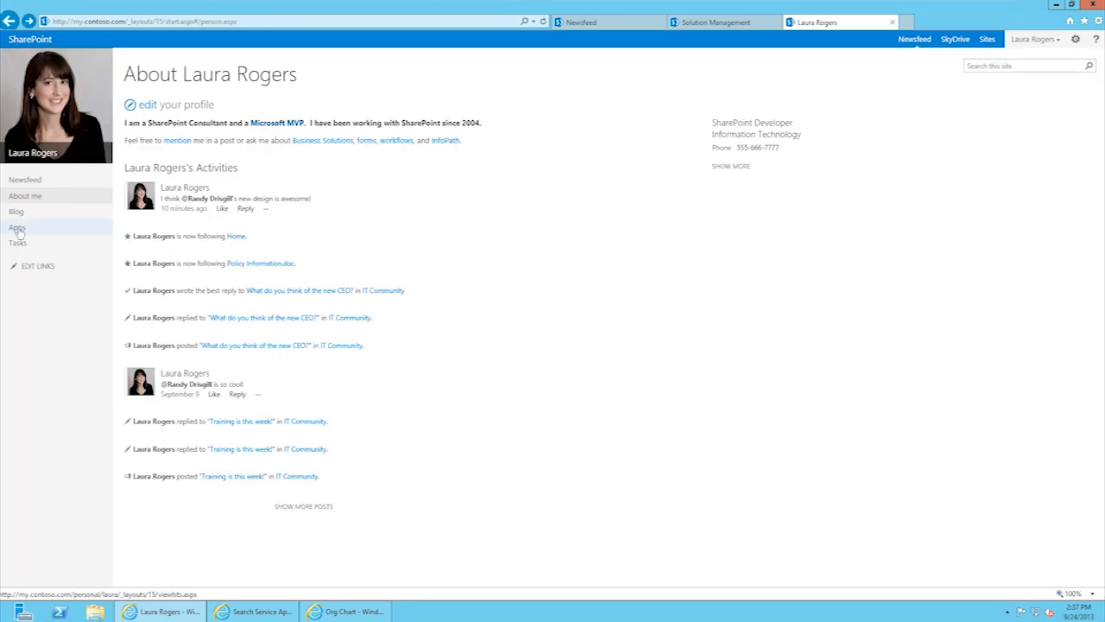
left_click(17, 229)
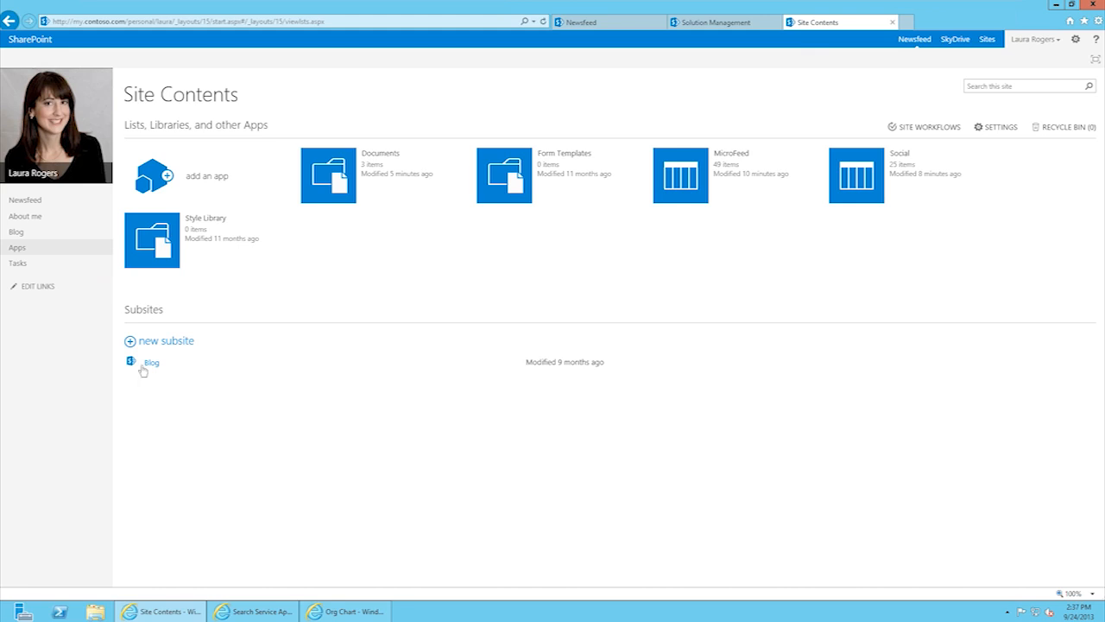
Step: Open the personal My Tasks list, showing its Personal and IT Projects task groups
left_click(17, 263)
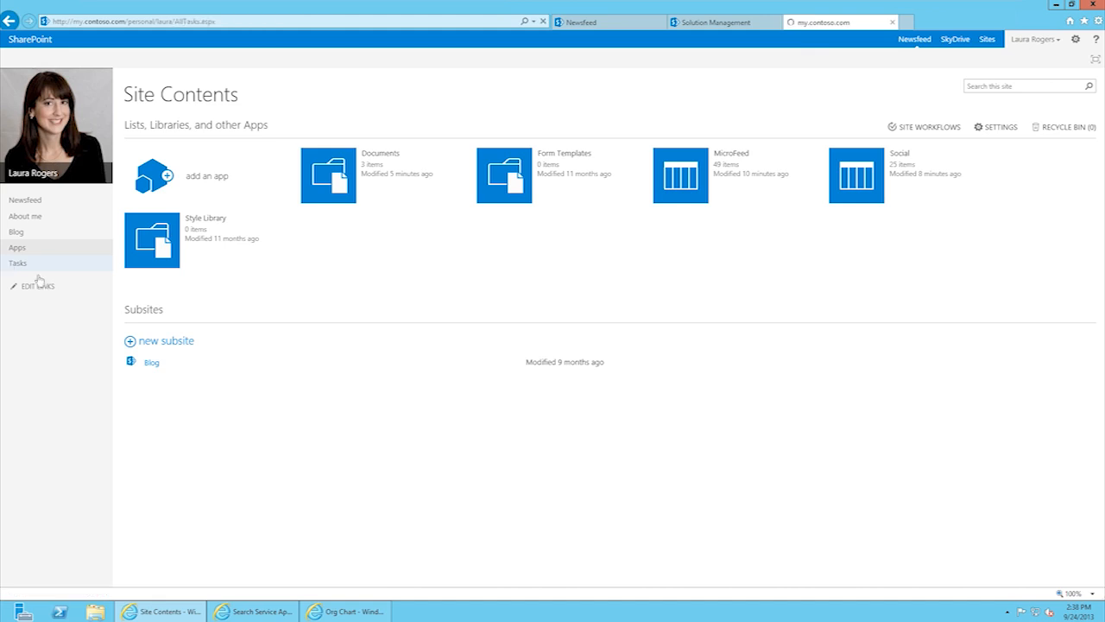
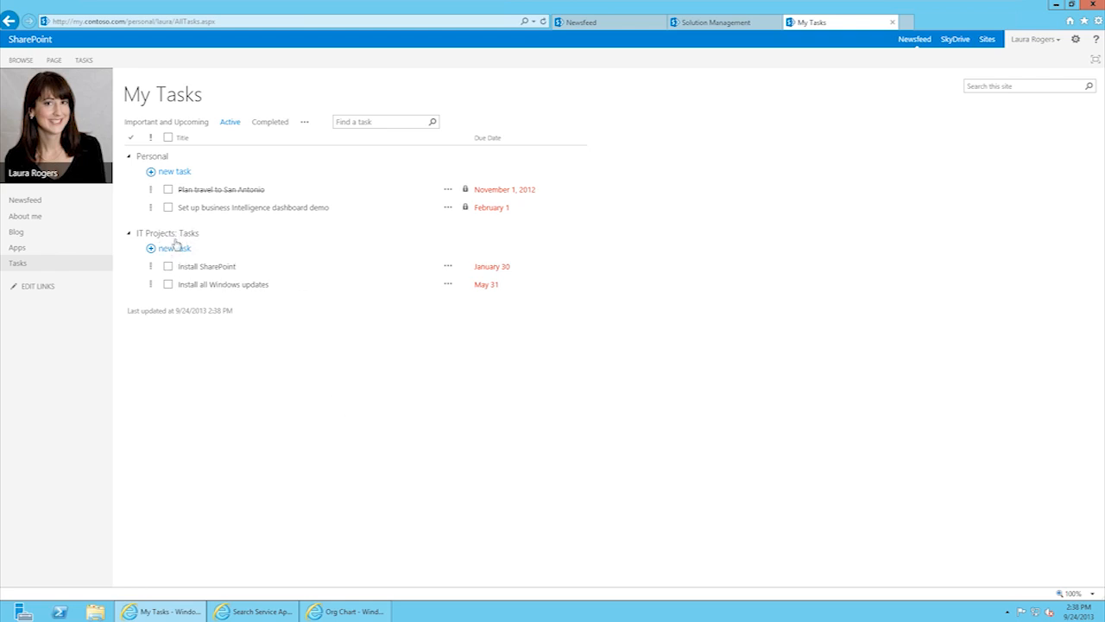
Step: From the Solution Management tab, browse to rtm.contoso.com to load the team site Home page
left_click(614, 25)
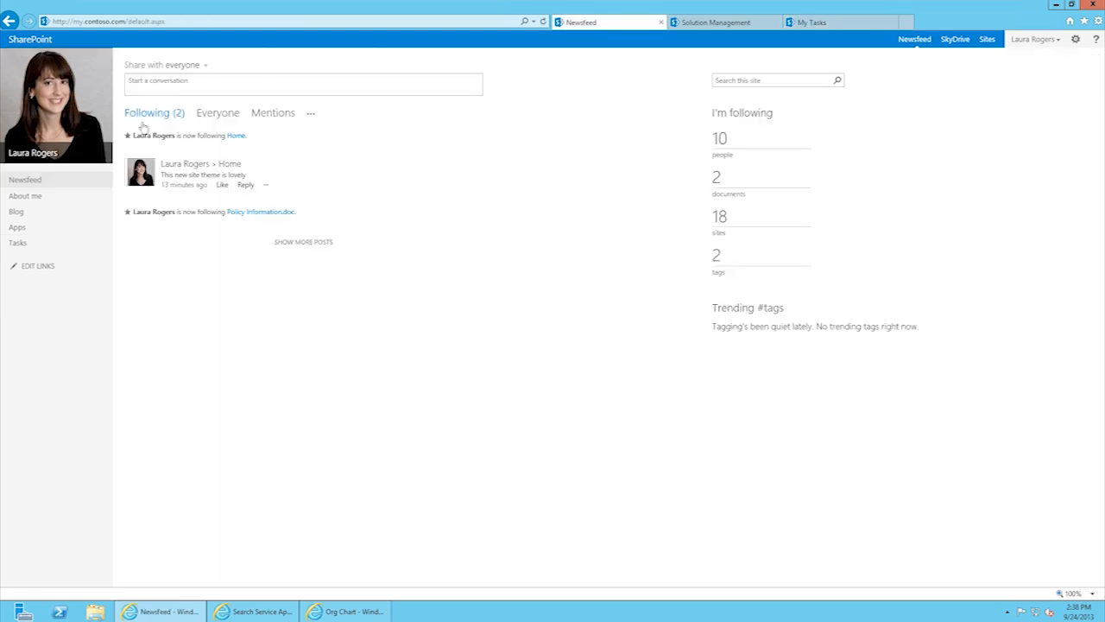
left_click(710, 23)
left_click(181, 21)
type("rtm.contoso.com")
key("Return")
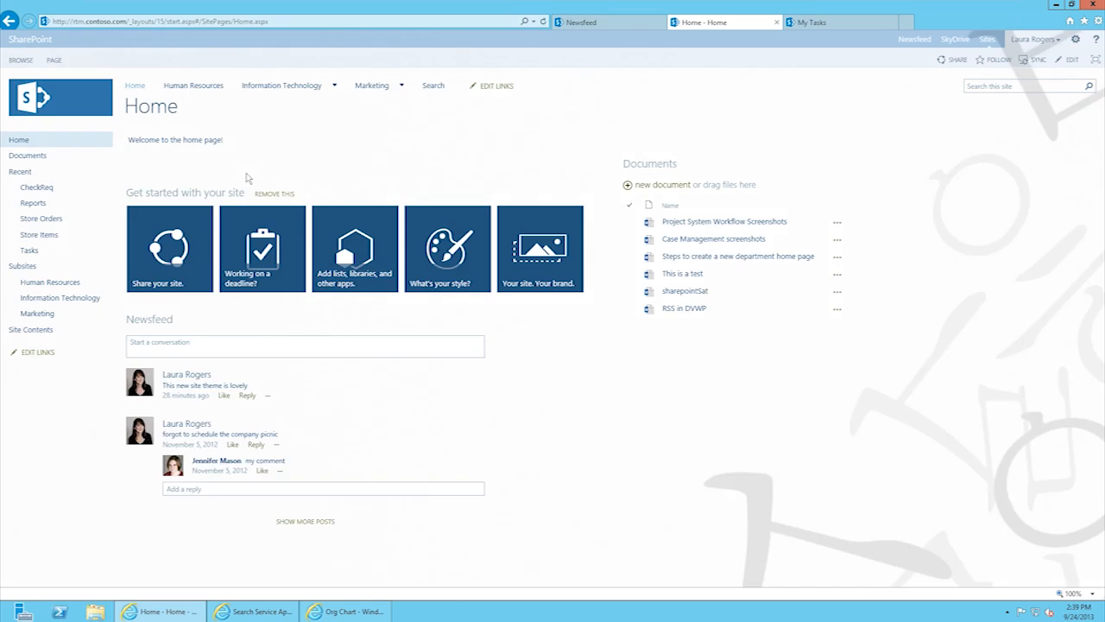
Step: Open the IT Projects subsite from Information Technology, then its Tasks list
mouse_move(281, 85)
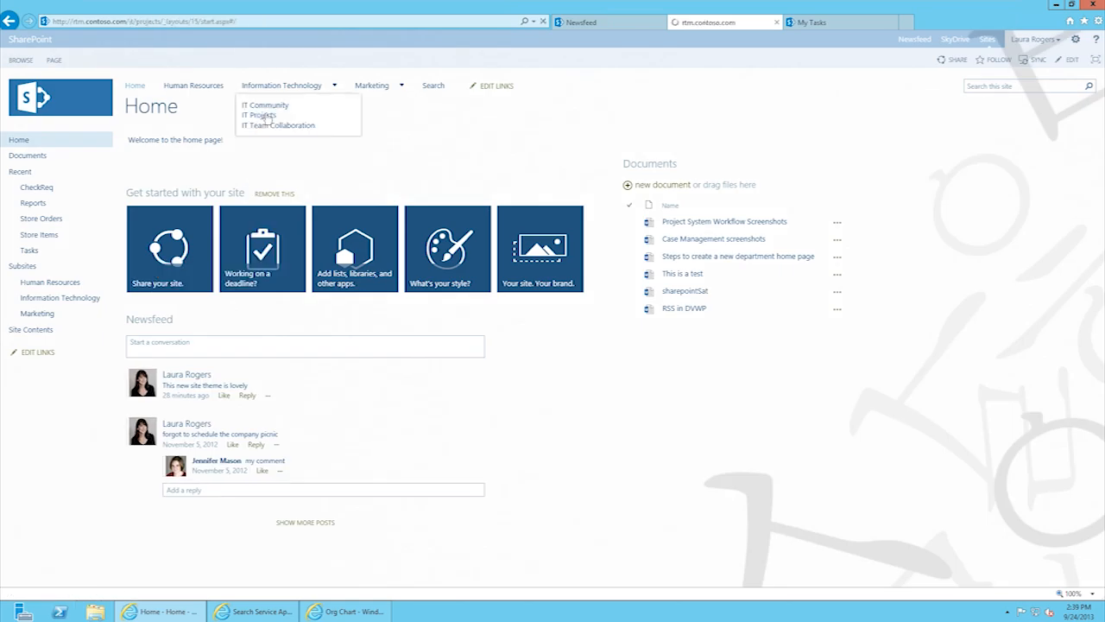
left_click(266, 116)
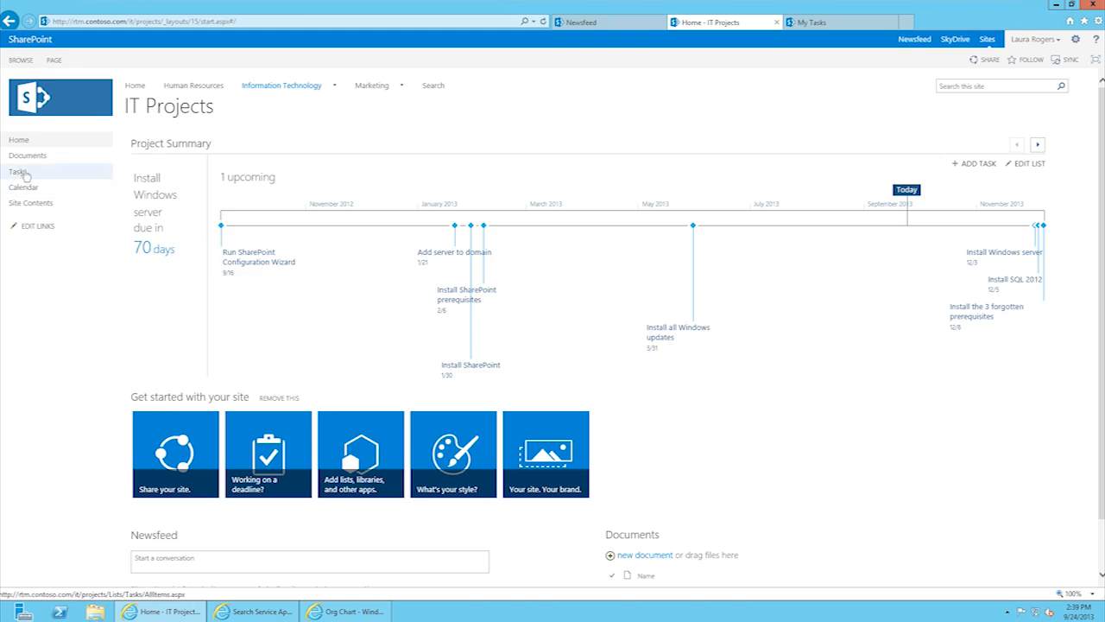
left_click(18, 171)
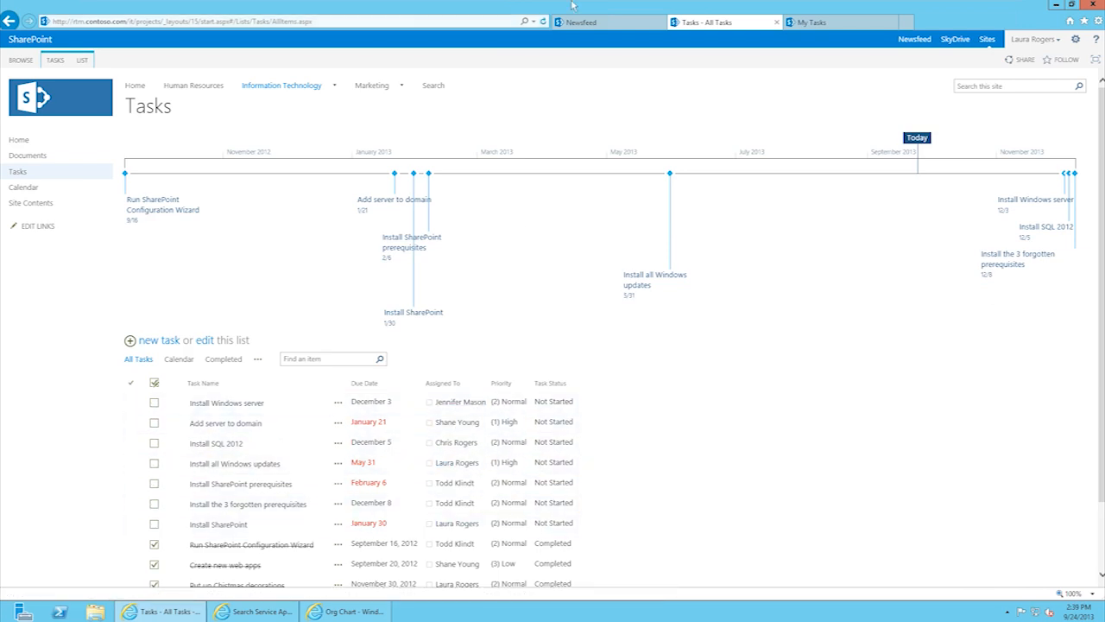
Step: Compare the Tasks timeline with the My Tasks and Newsfeed tabs, then reload the Tasks list
left_click(822, 23)
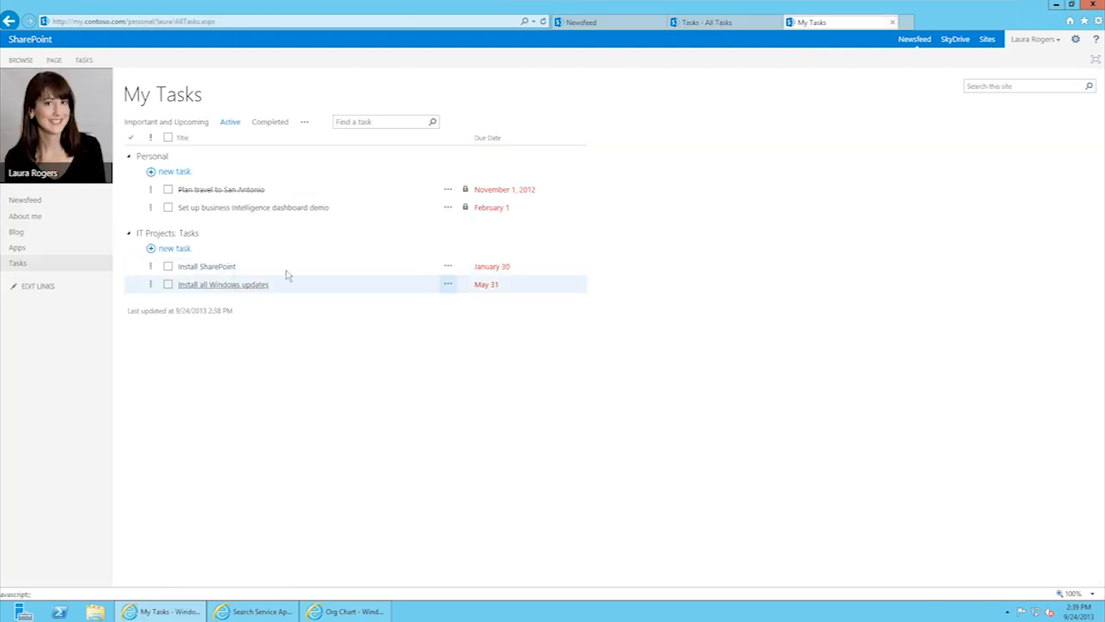
left_click(712, 24)
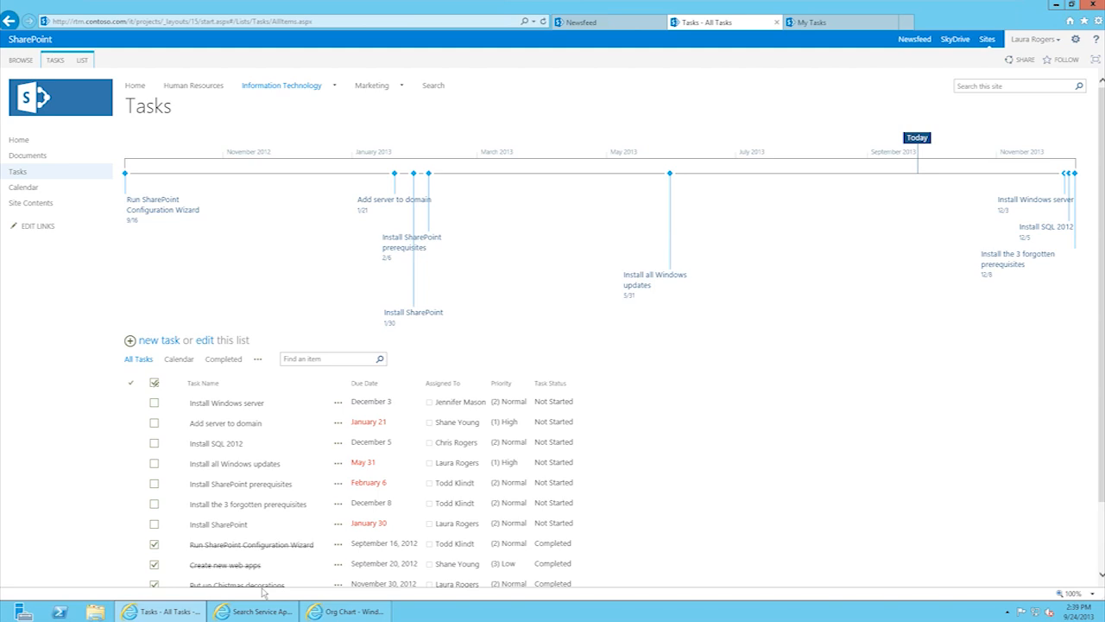
left_click(854, 24)
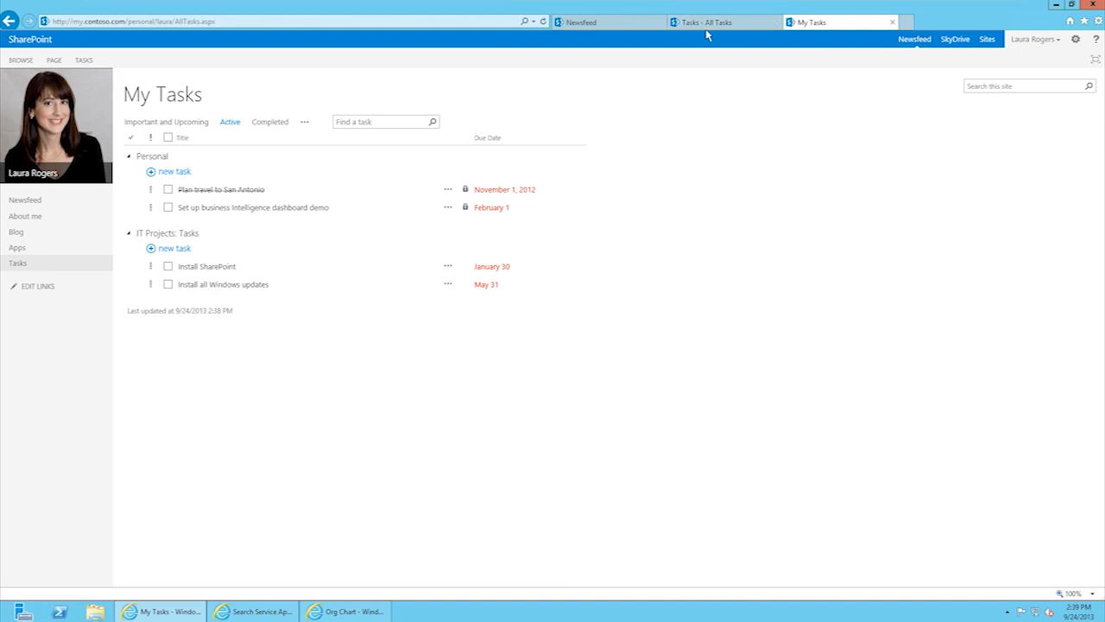
left_click(604, 23)
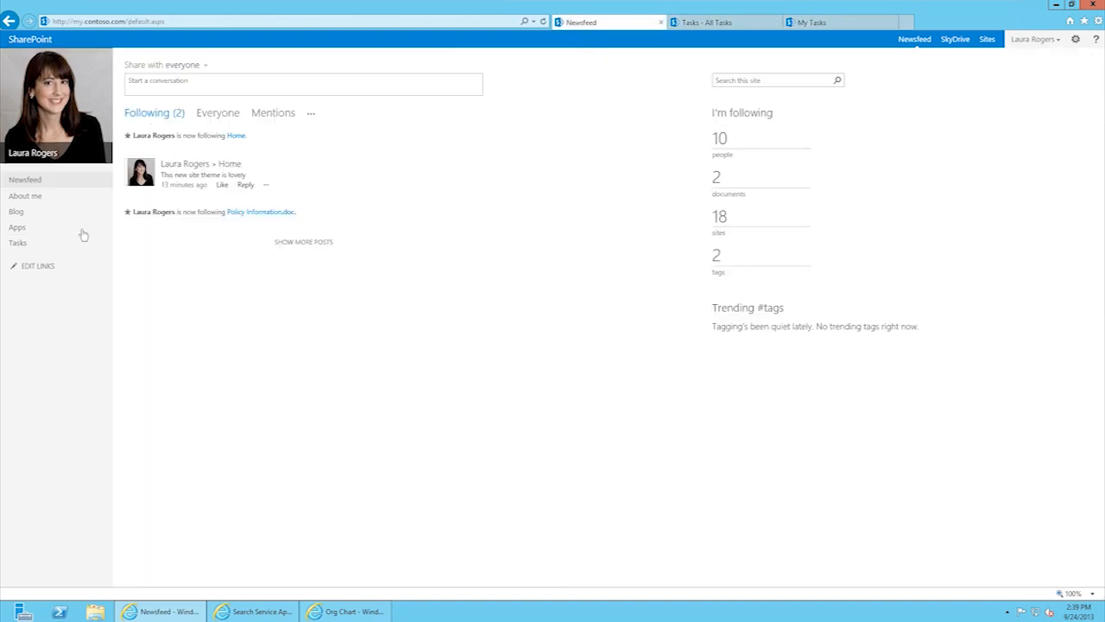
left_click(732, 23)
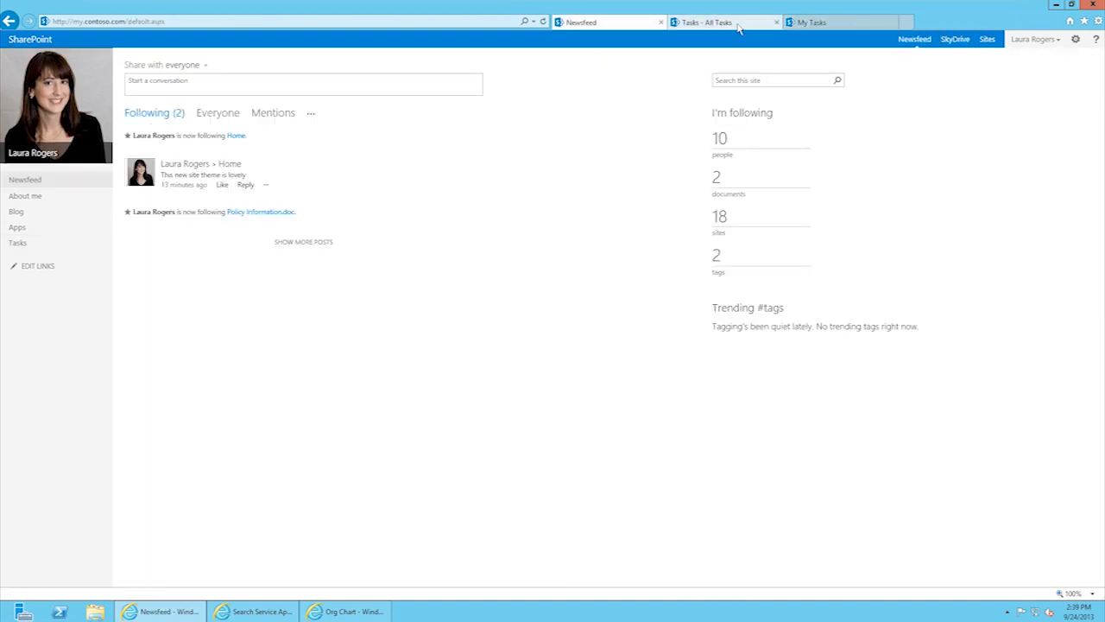
mouse_move(262, 92)
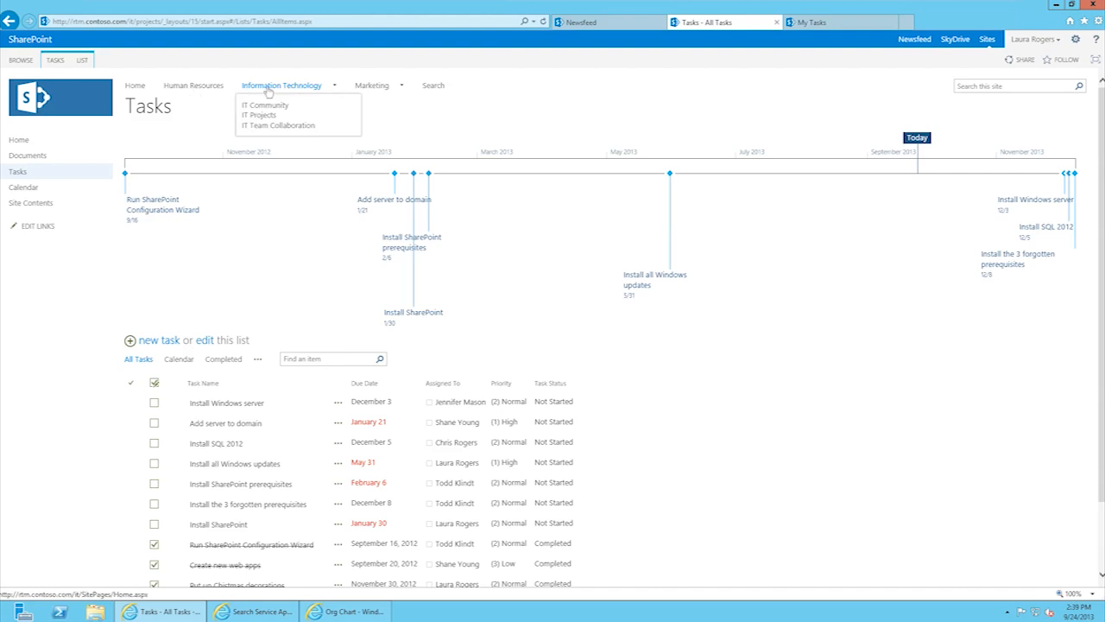
left_click(17, 171)
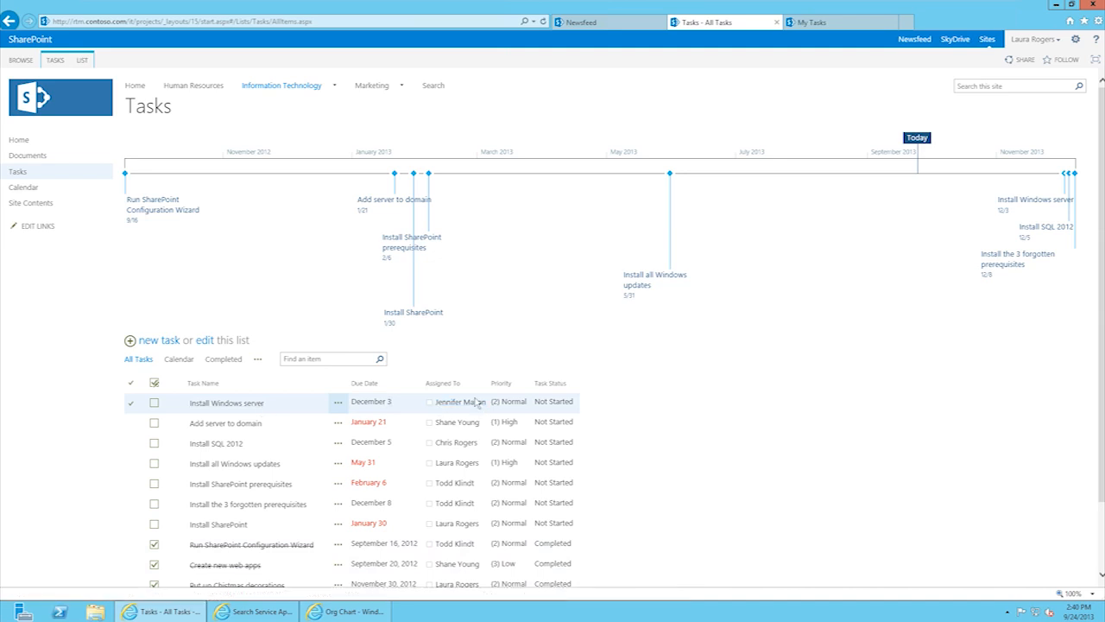
Step: Put the Tasks list in Quick Edit and set Add server to domain's due date to 10/1
left_click(83, 61)
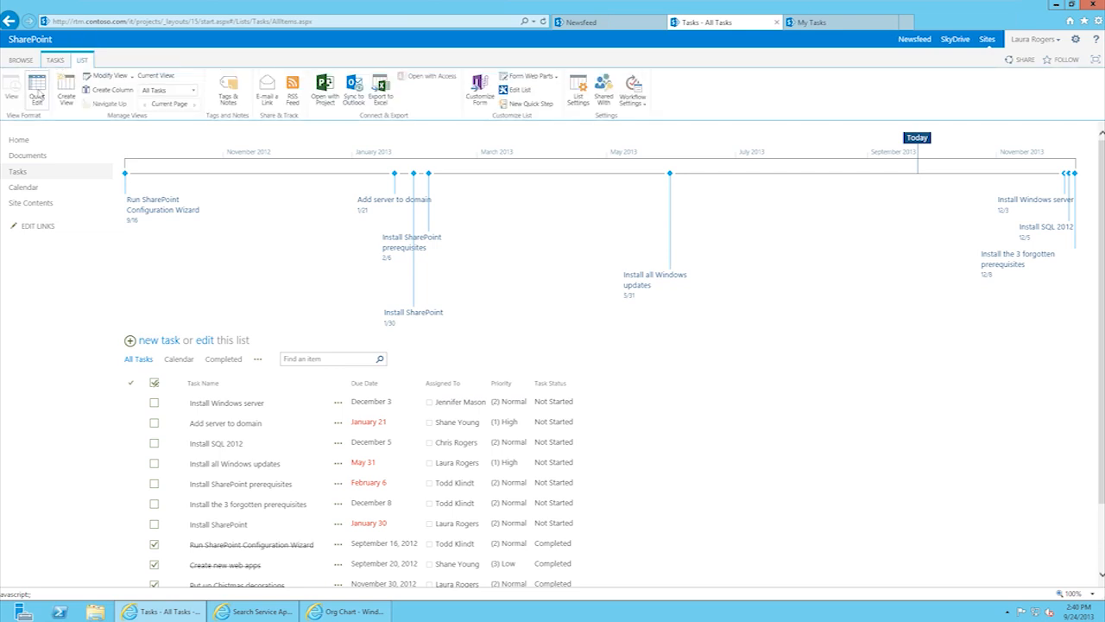
left_click(38, 95)
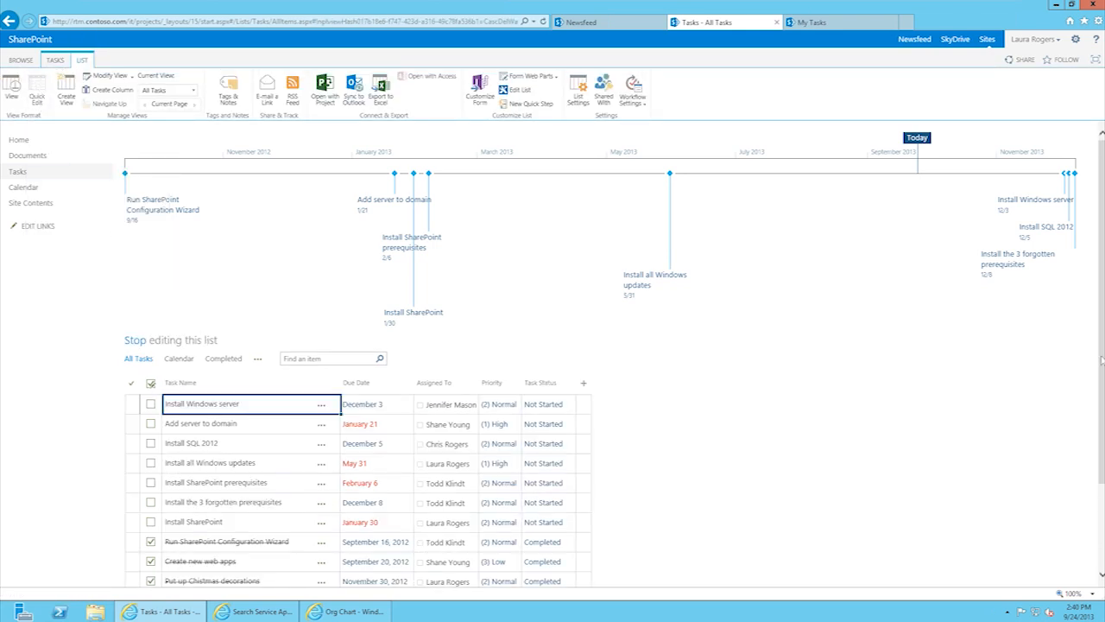
scroll(1103, 368, "down", 3)
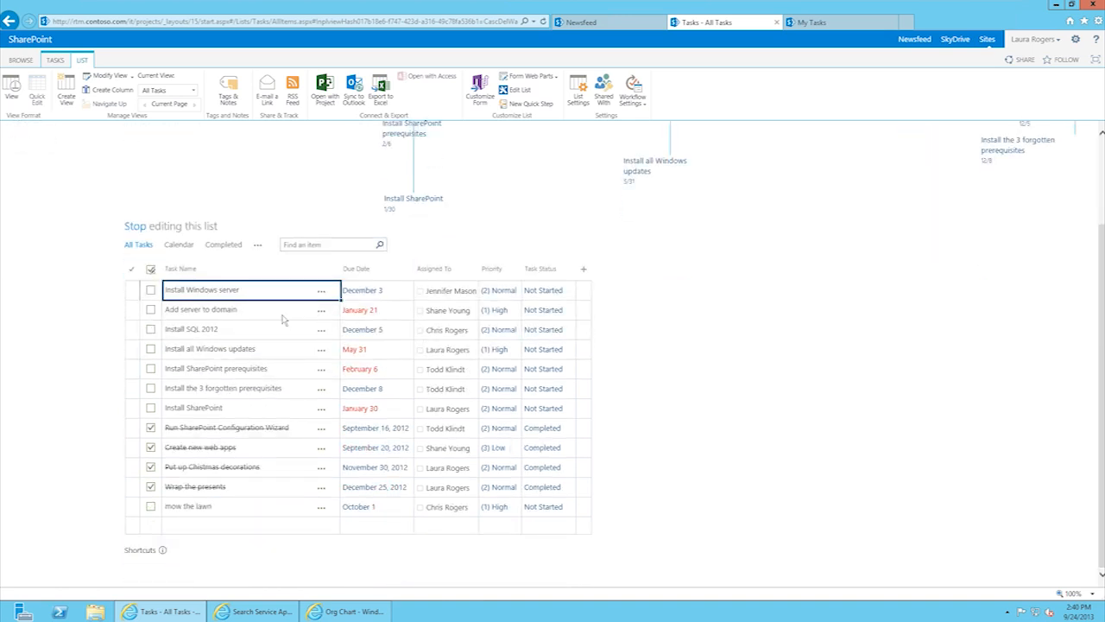
left_click(393, 313)
left_click(391, 333)
left_click(388, 307)
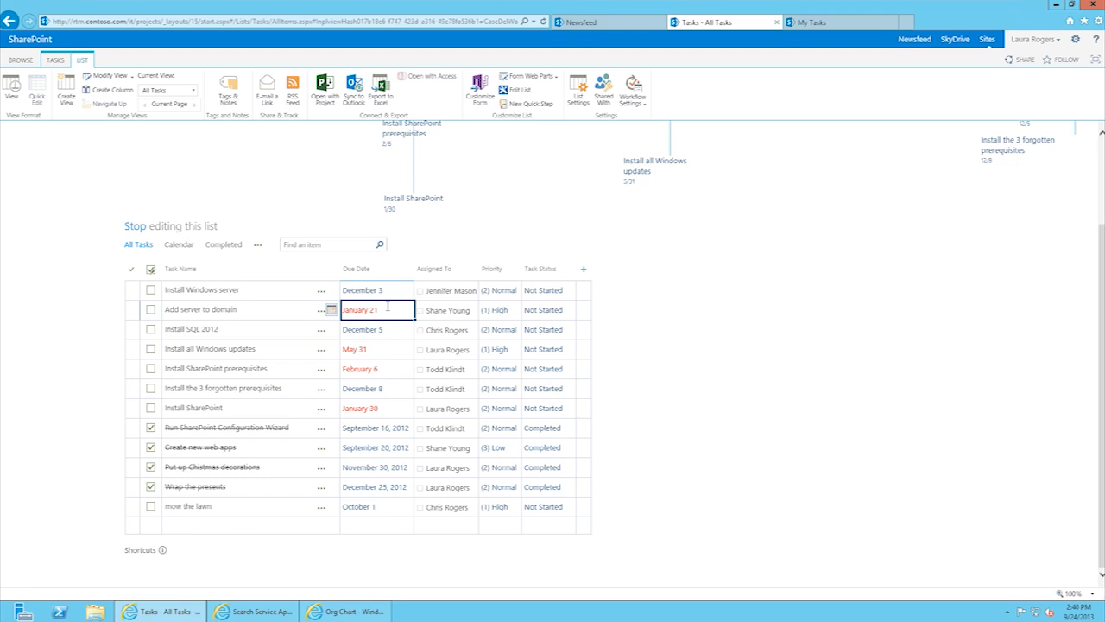
type("10/1")
key("Return")
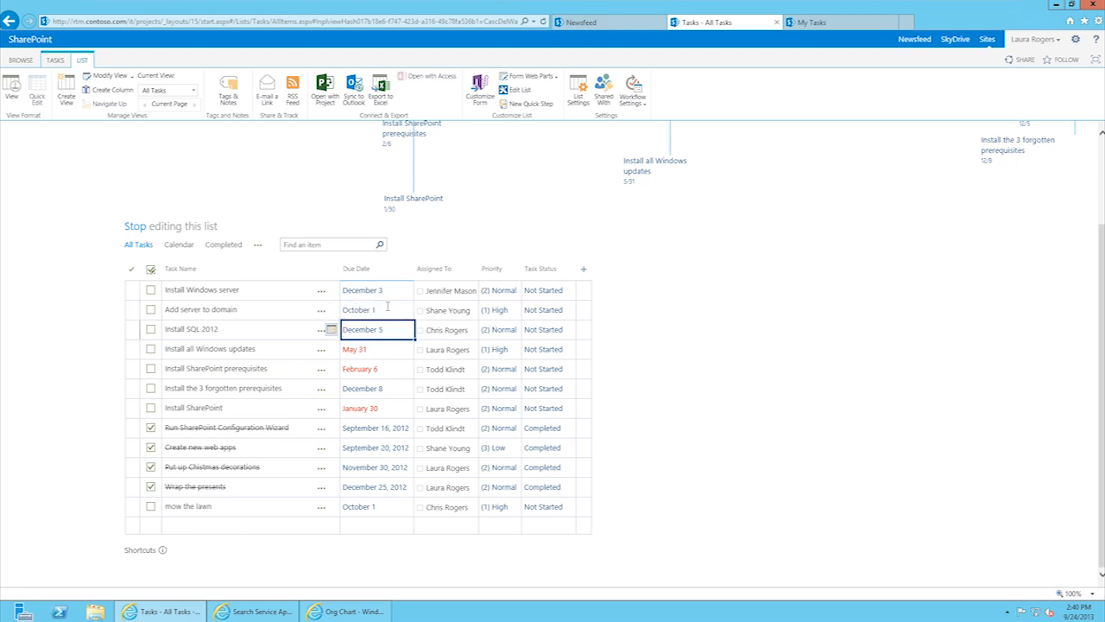
Step: Set Install all Windows updates due 11/1, fill 10/1 into Install SQL 2012, and stop editing
left_click(380, 350)
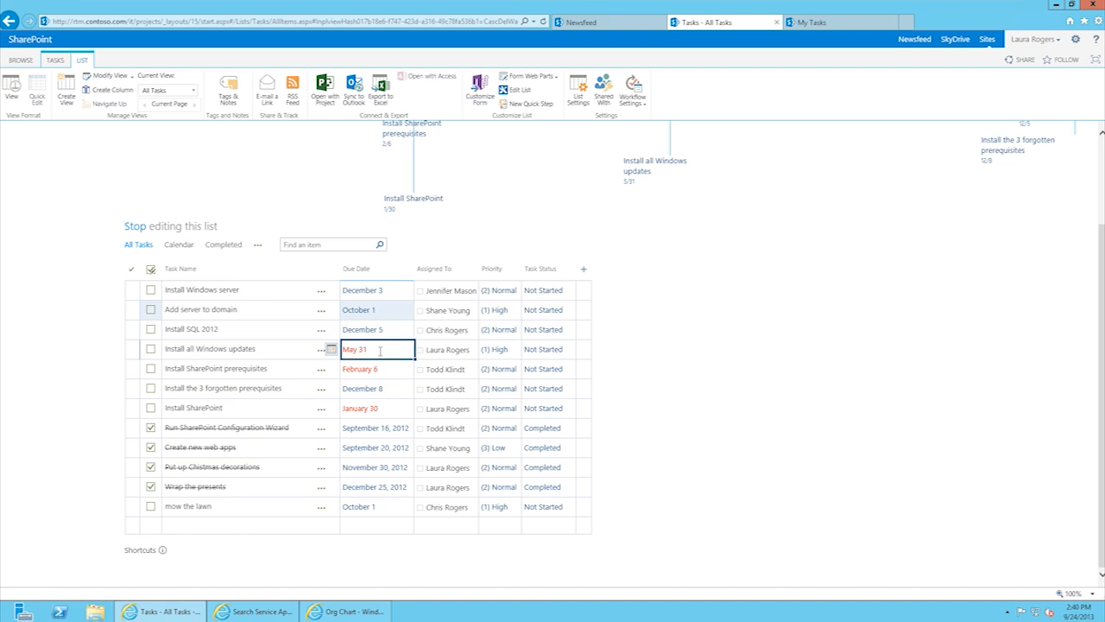
type("11/1")
key("Return")
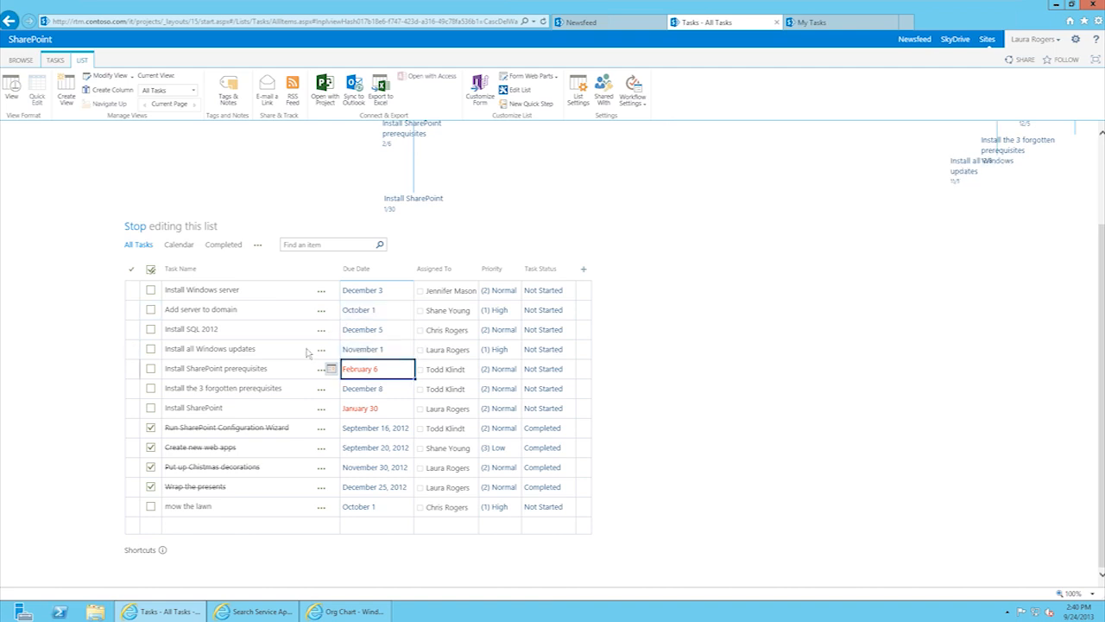
left_click(392, 310)
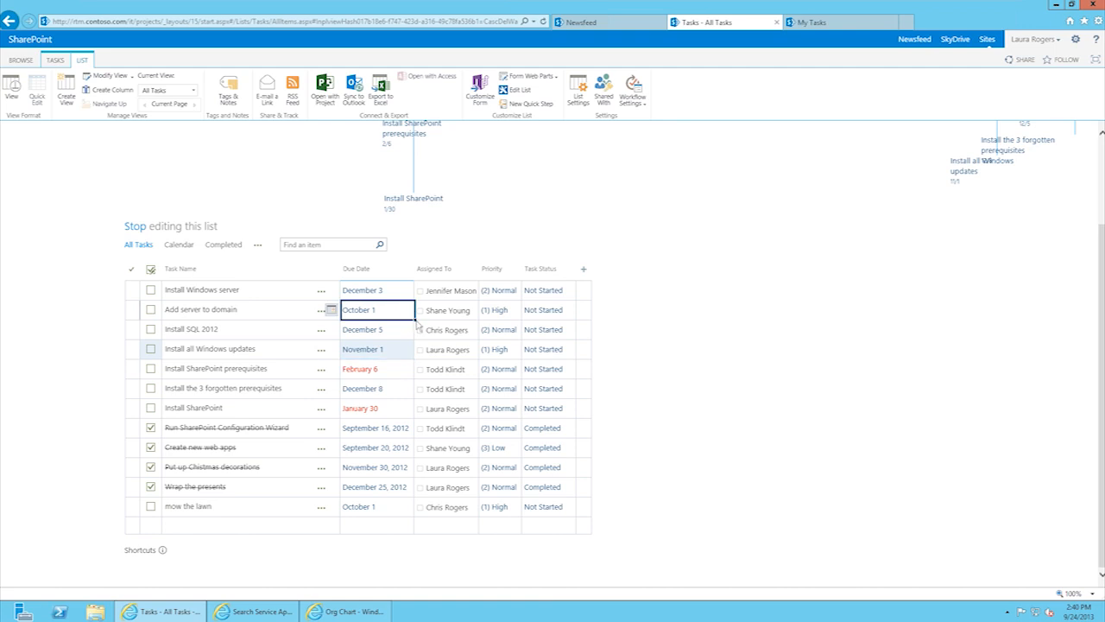
left_click_drag(416, 320, 412, 331)
left_click(390, 286)
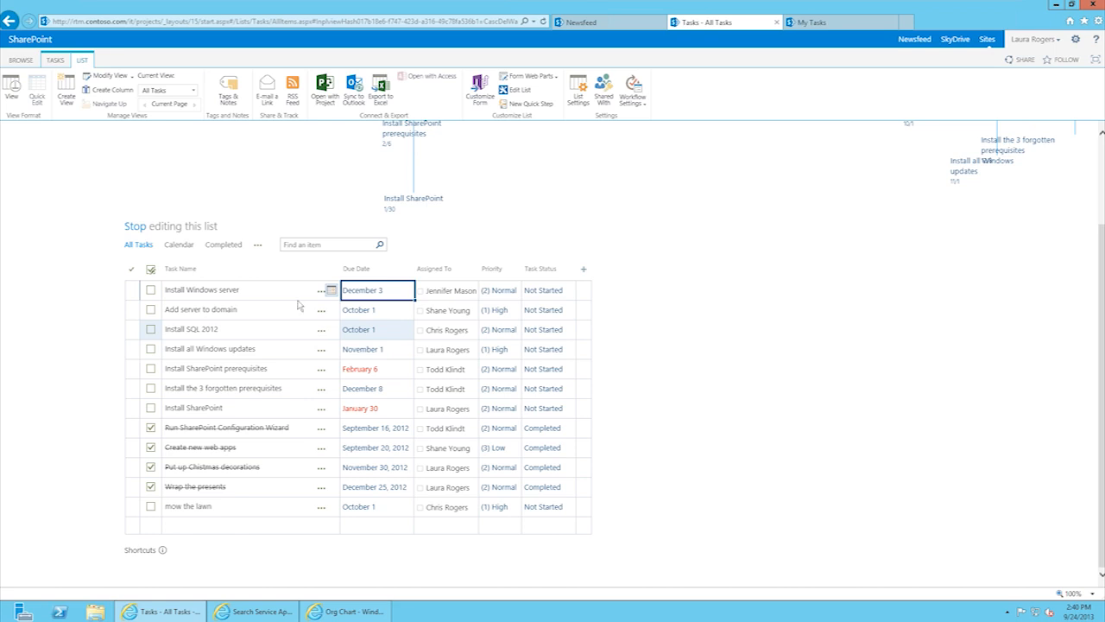
left_click(12, 89)
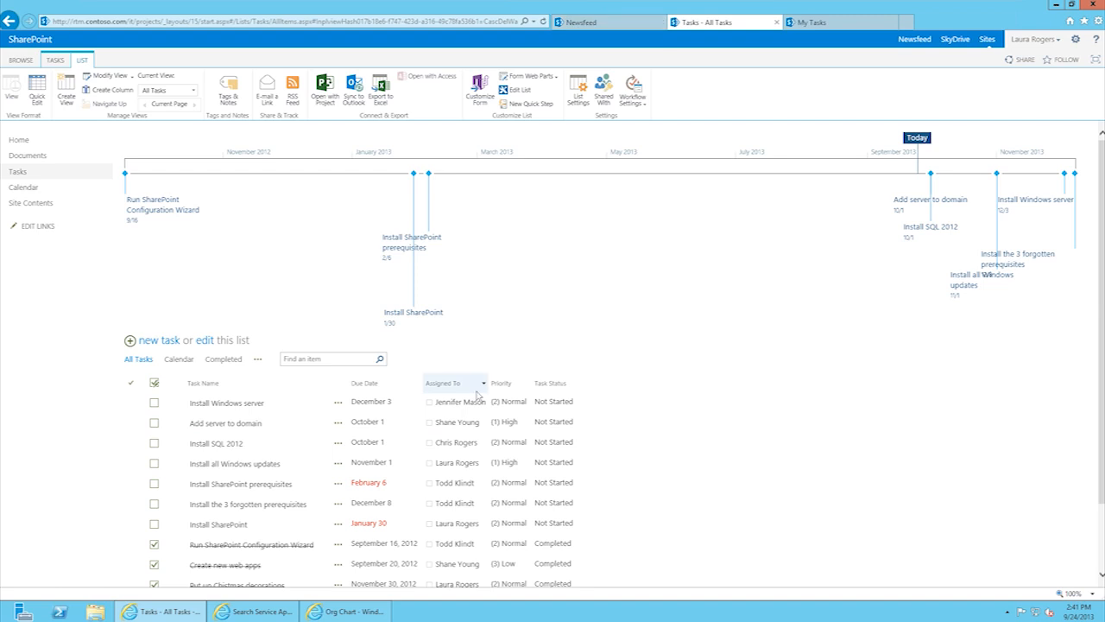
Step: Select the Install SQL 2012 task, then go back to the rtm.contoso.com Home page via Home
left_click(557, 441)
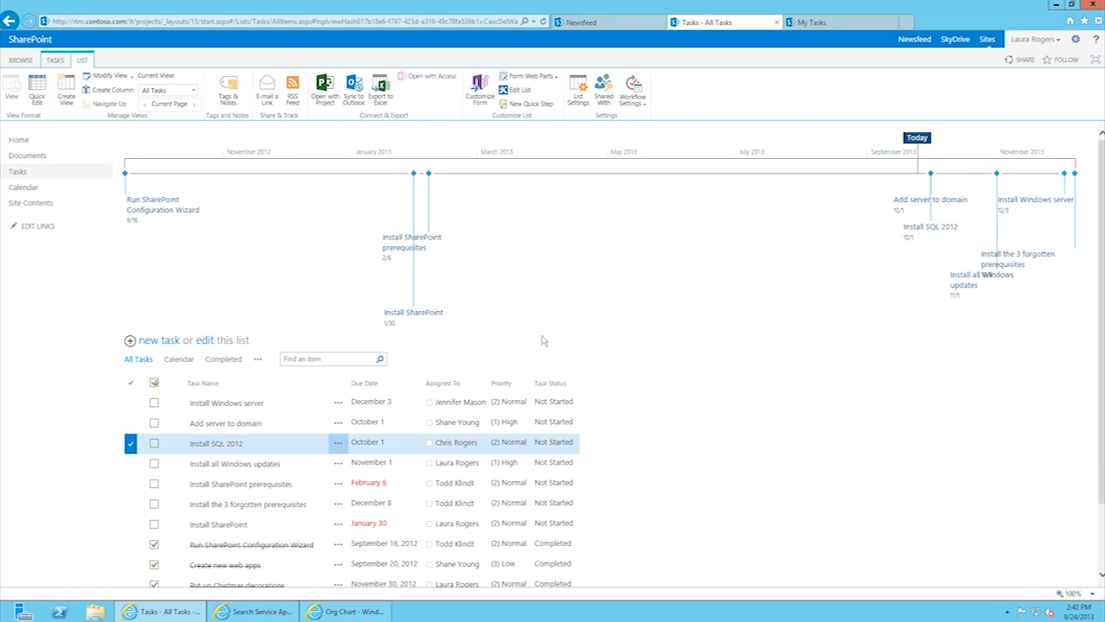
left_click(19, 63)
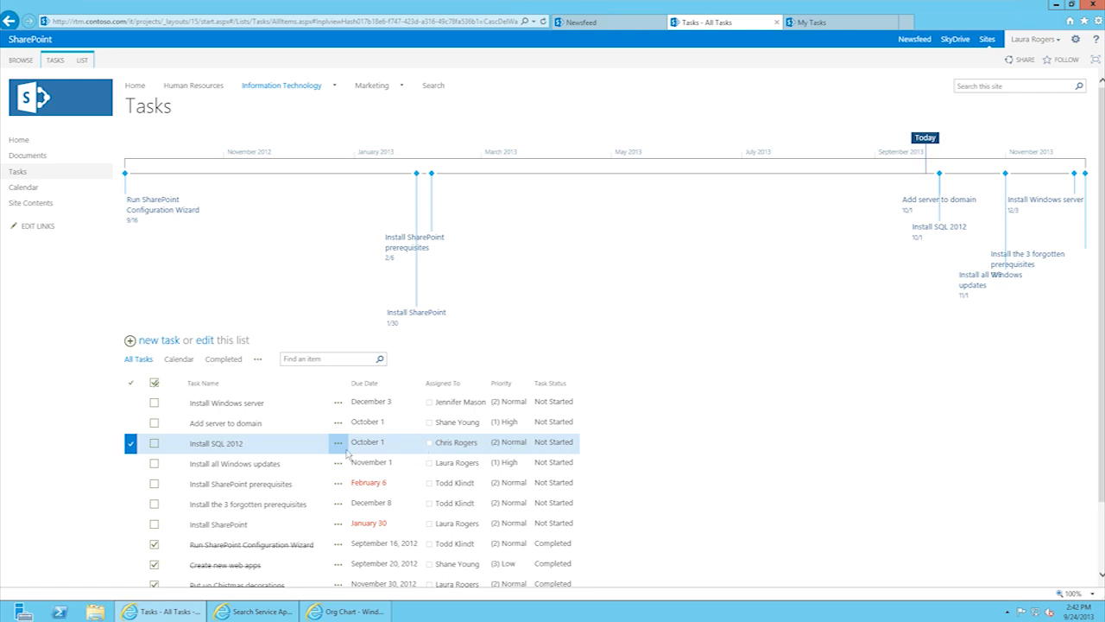
left_click(818, 23)
left_click(721, 23)
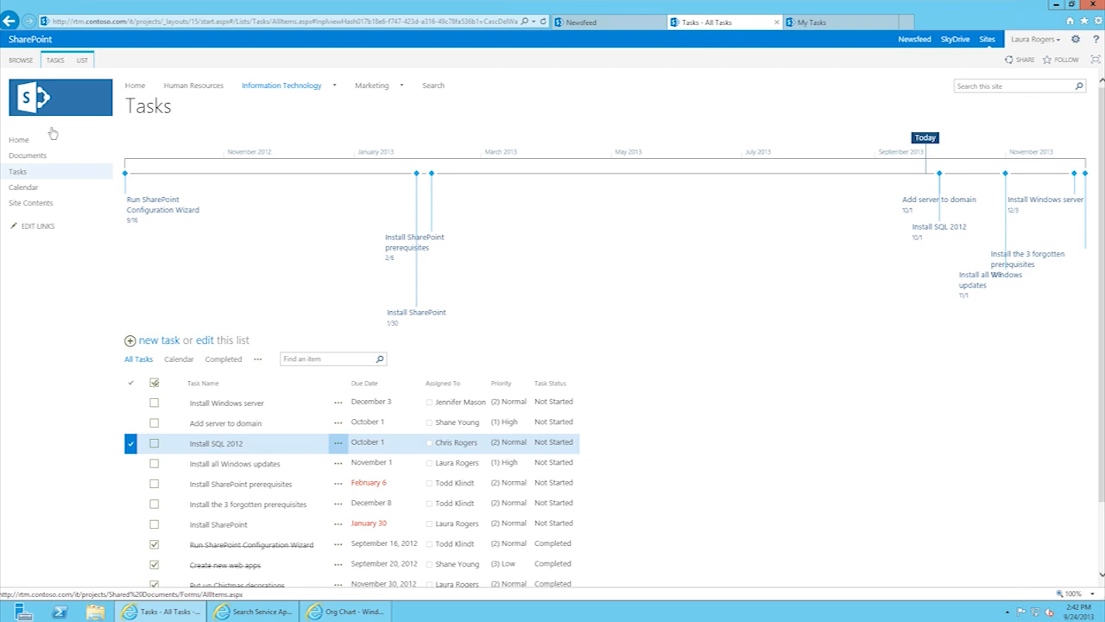
left_click(135, 86)
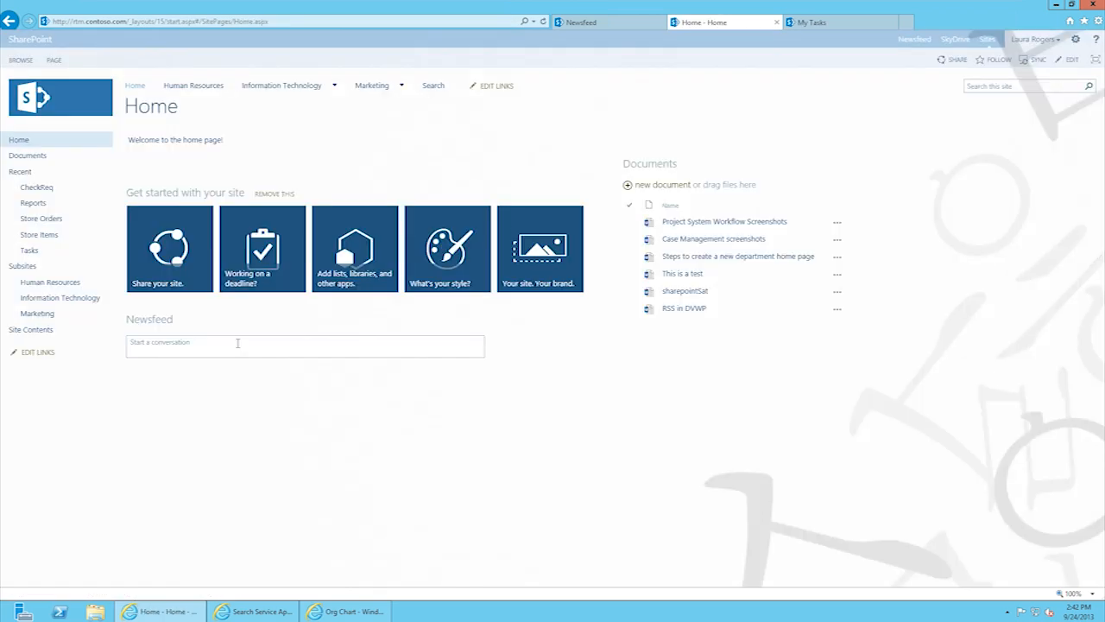
Step: In the Org Chart window, reply 'Let's change it to red' to the site-theme newsfeed post
left_click(346, 612)
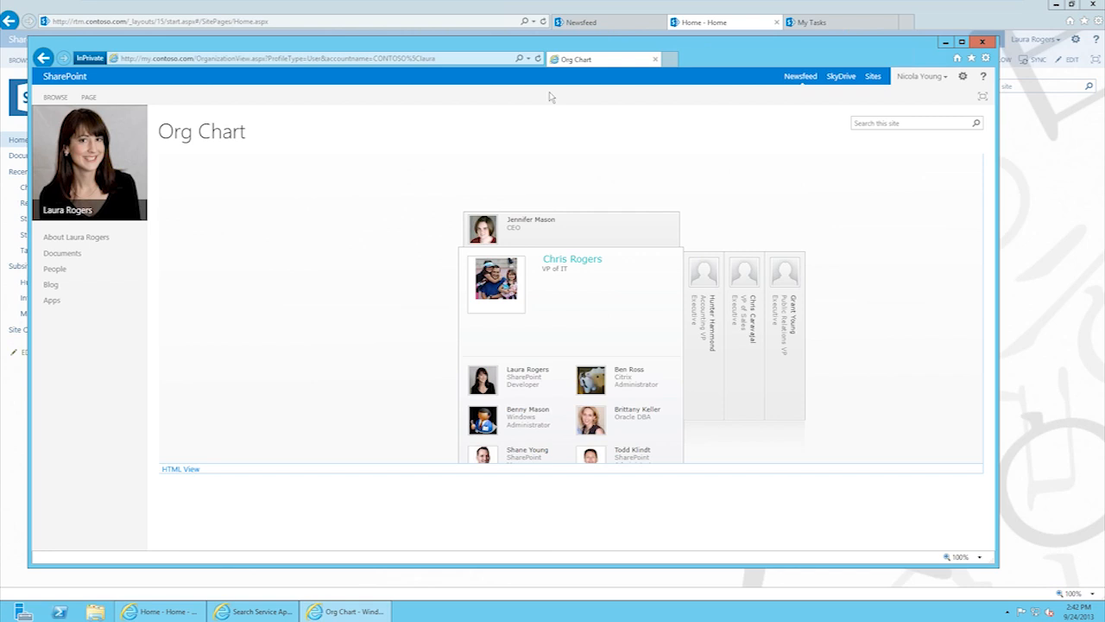
left_click(321, 59)
type("r")
key("Return")
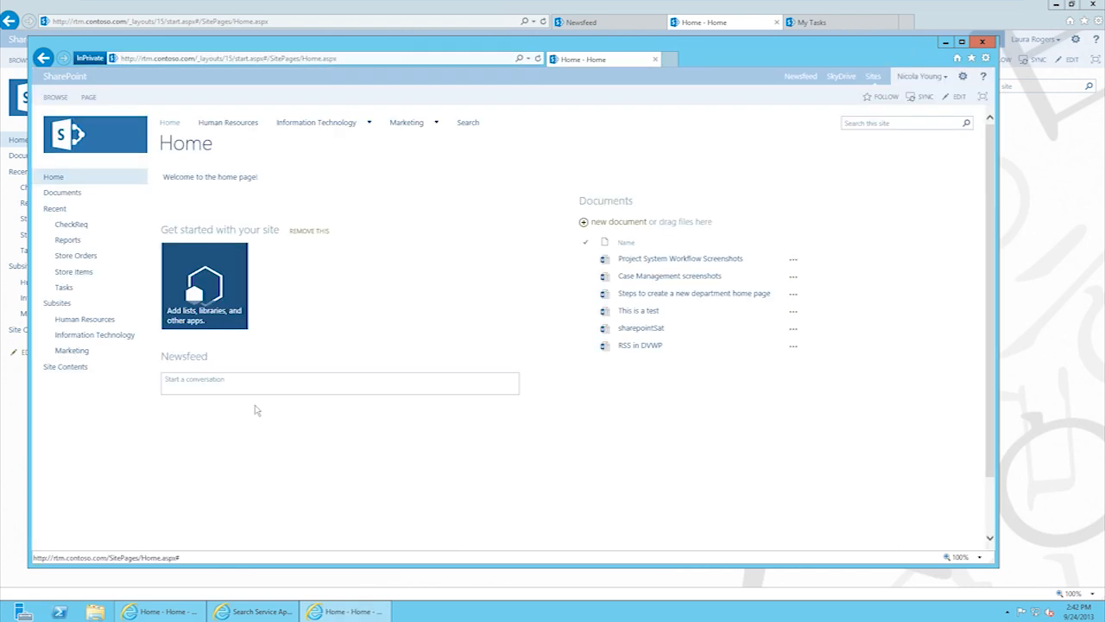
left_click(284, 457)
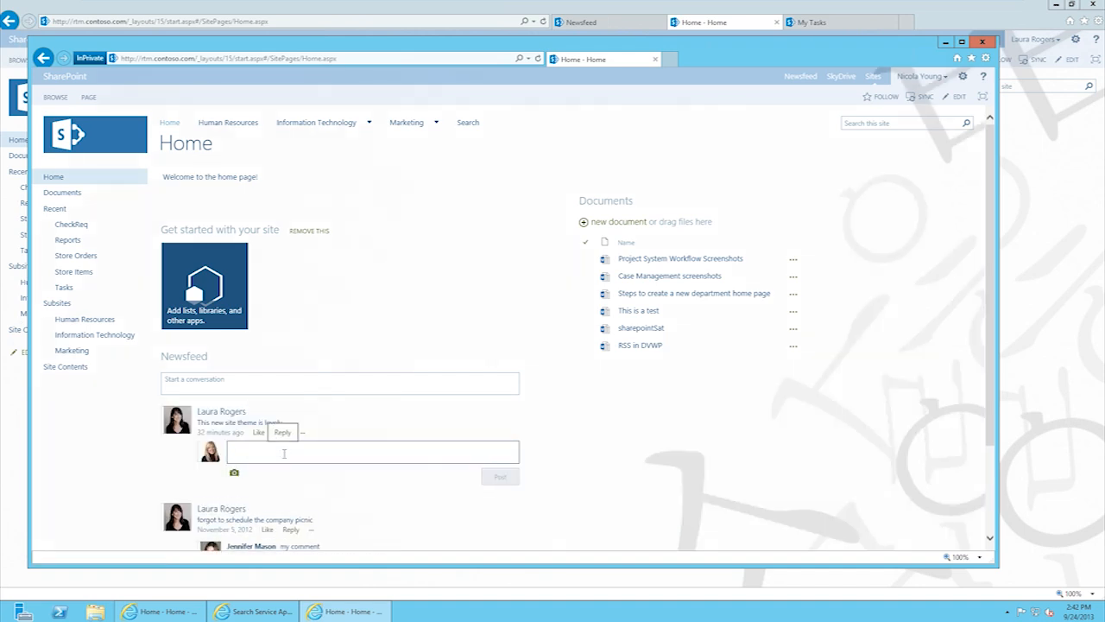
type("Let's change it to")
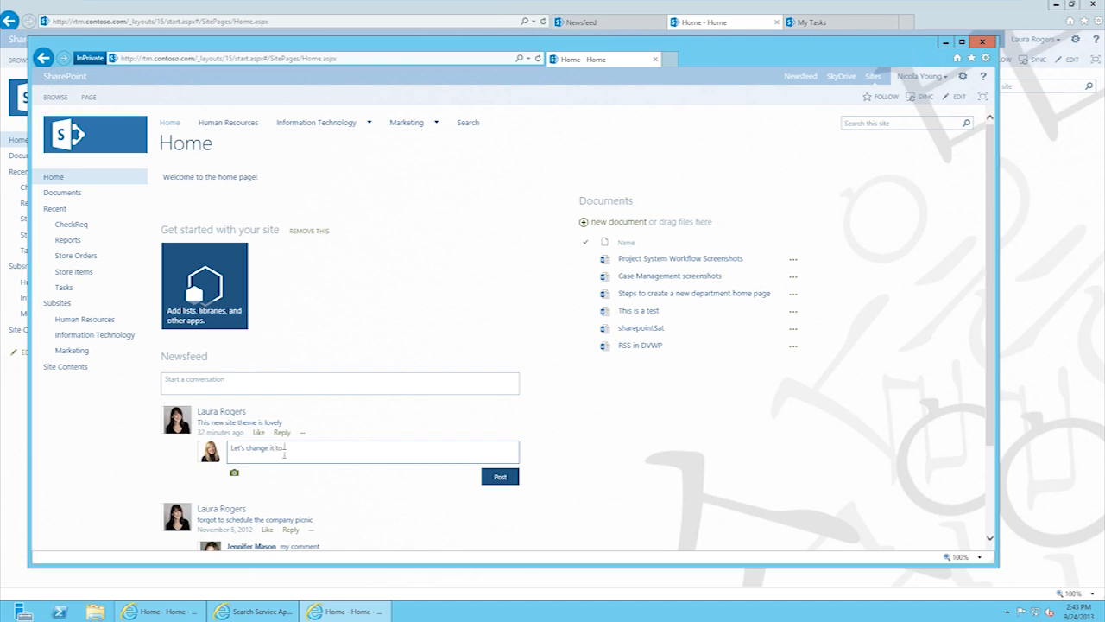
type(" red")
left_click(501, 478)
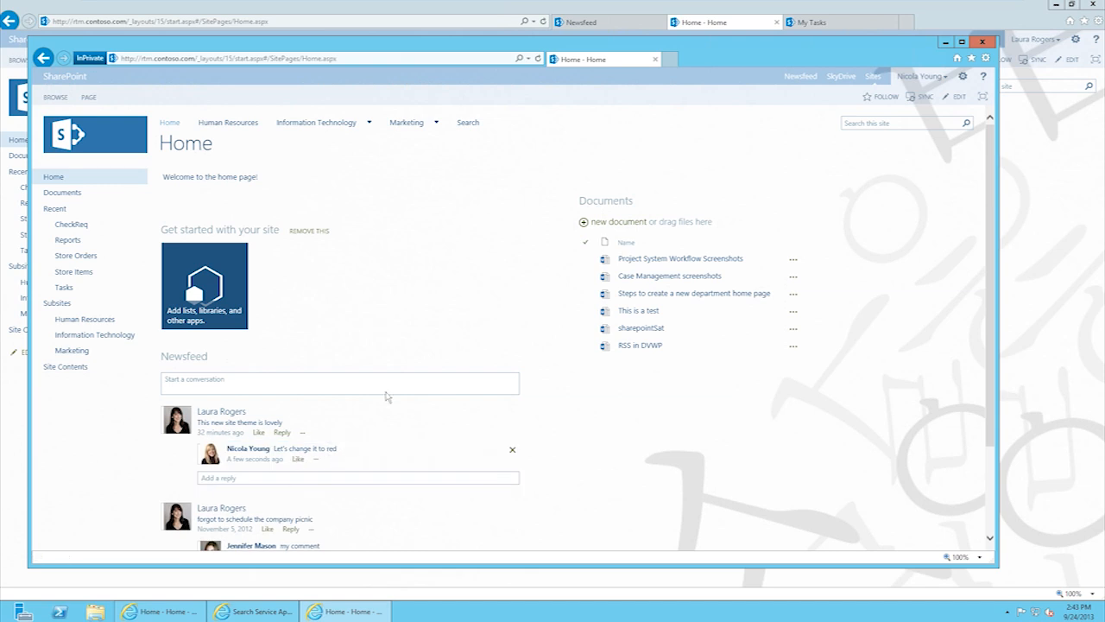
left_click(544, 21)
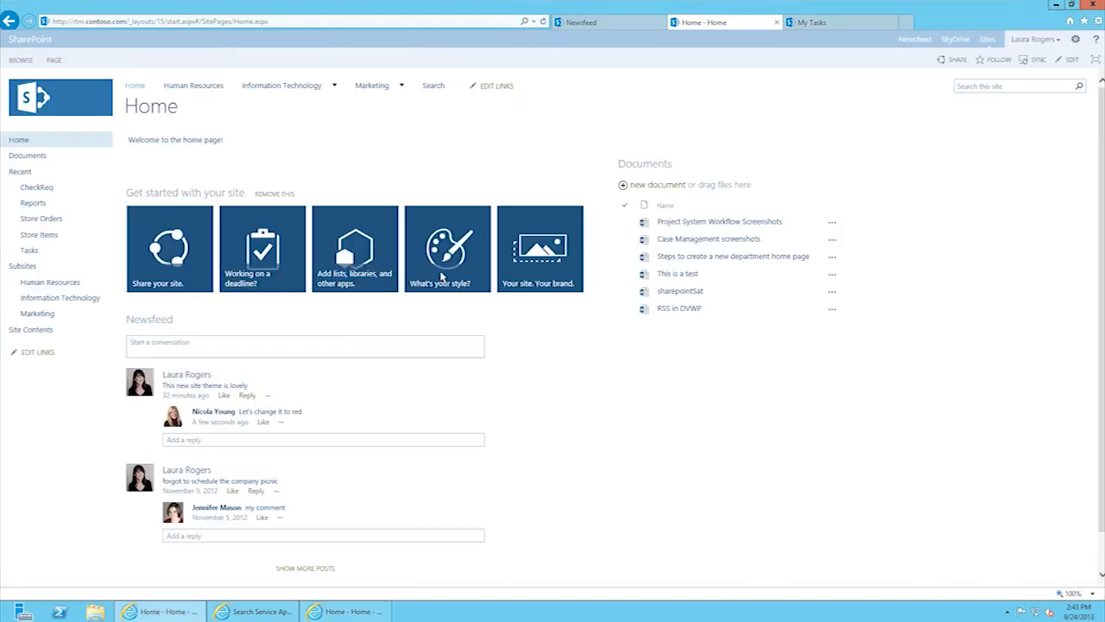
Step: Like the 'Let's change it to red' reply, choose Follow up on it, then go to My Tasks
left_click(263, 421)
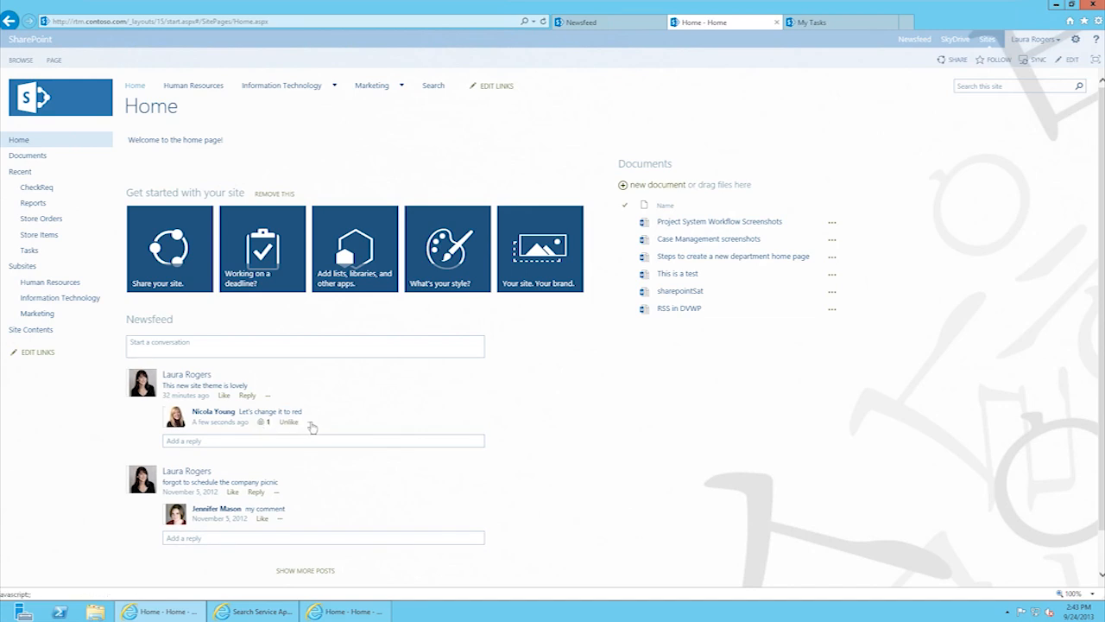
left_click(312, 425)
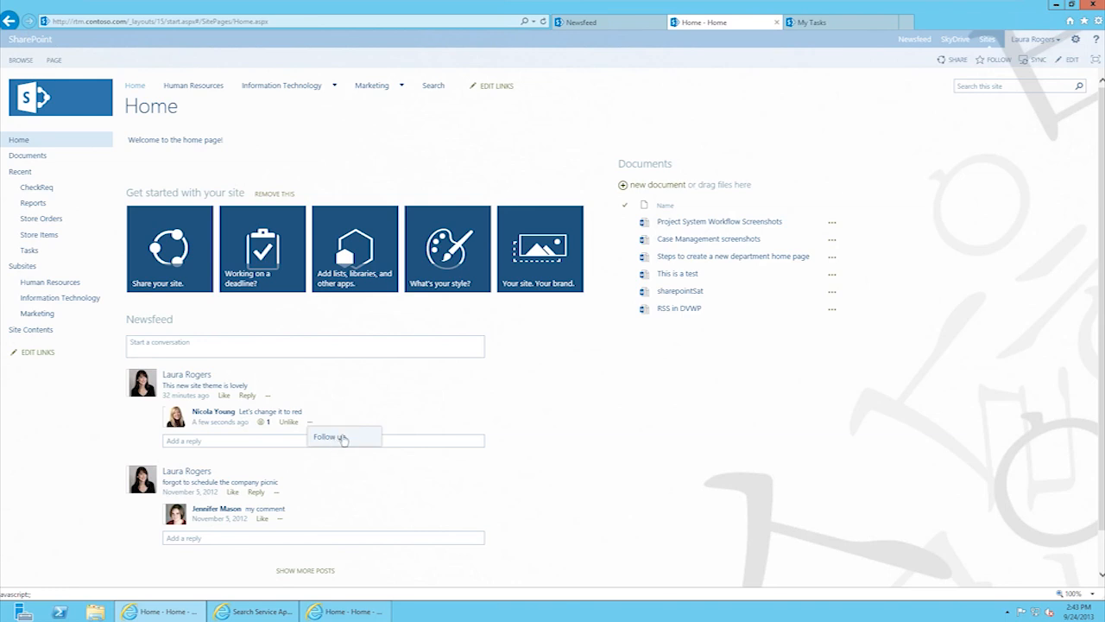
left_click(343, 438)
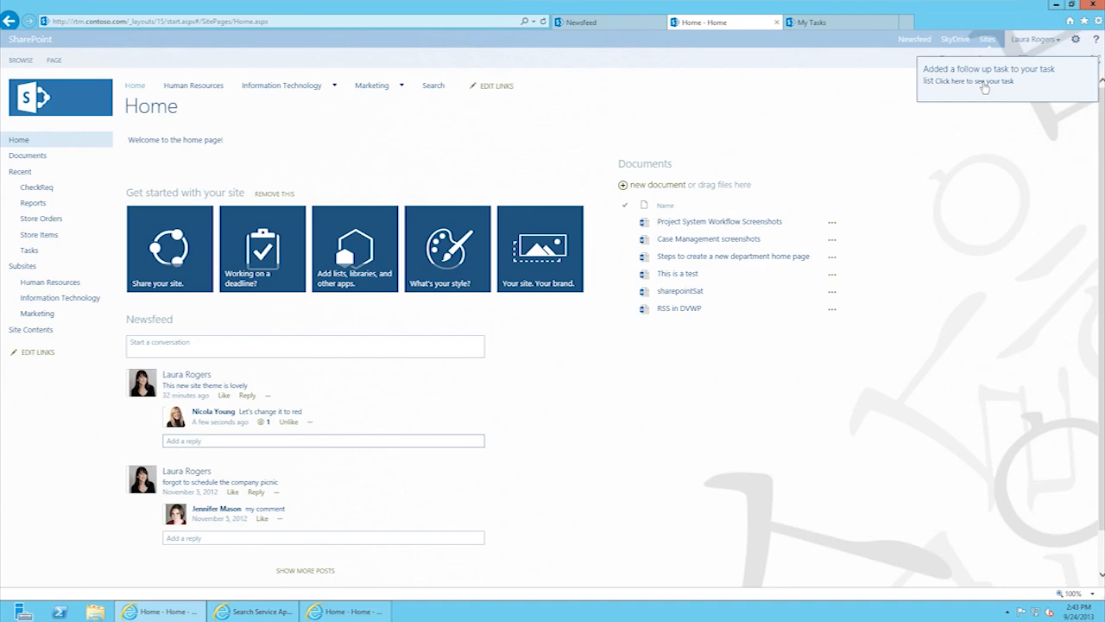
left_click(829, 23)
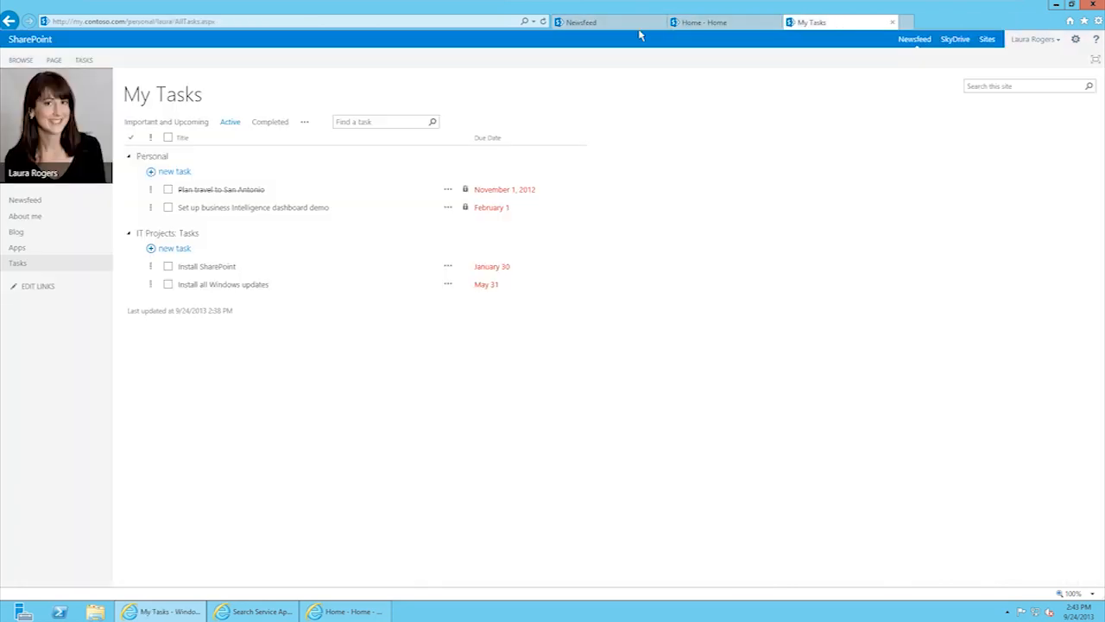
Step: Reload My Tasks, then view and close the details callout for 'Let's change it to red'
left_click(432, 25)
key("Return")
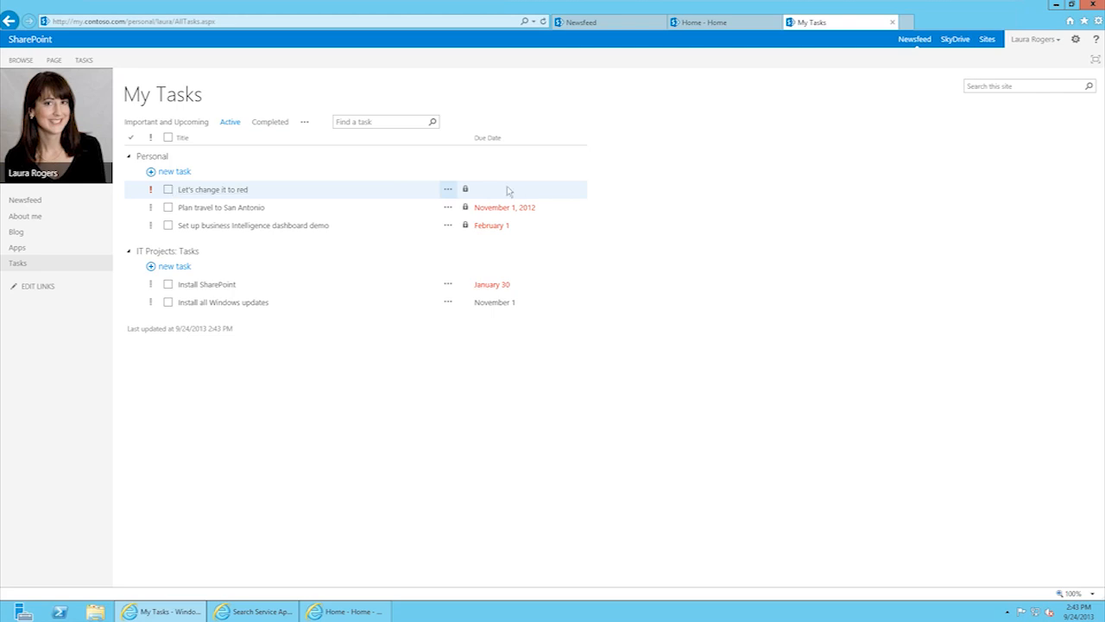
left_click(448, 189)
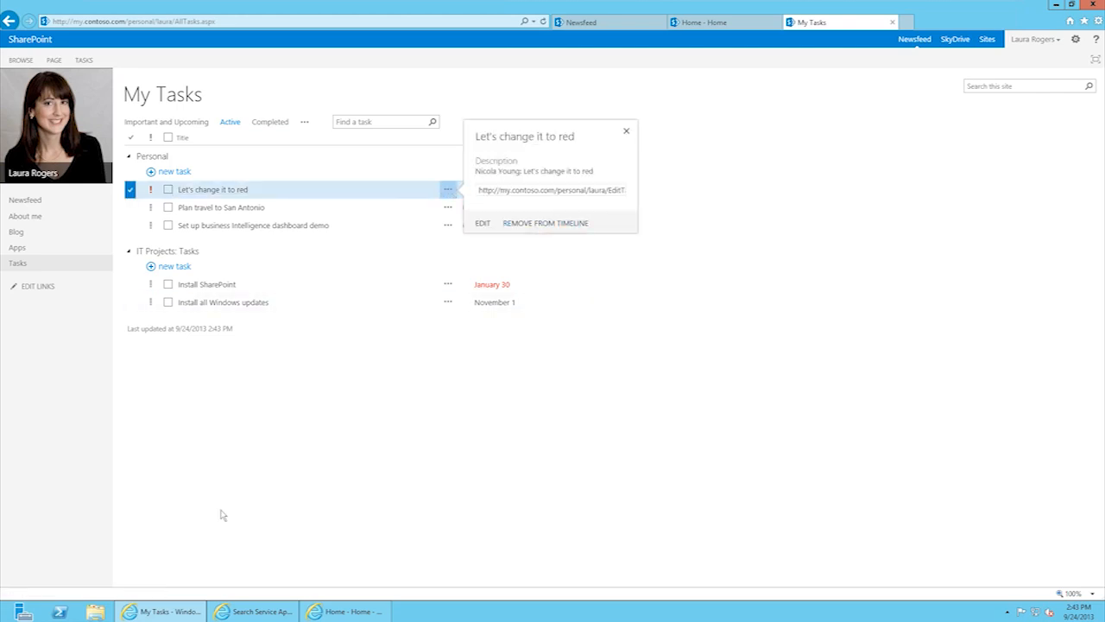
left_click(374, 450)
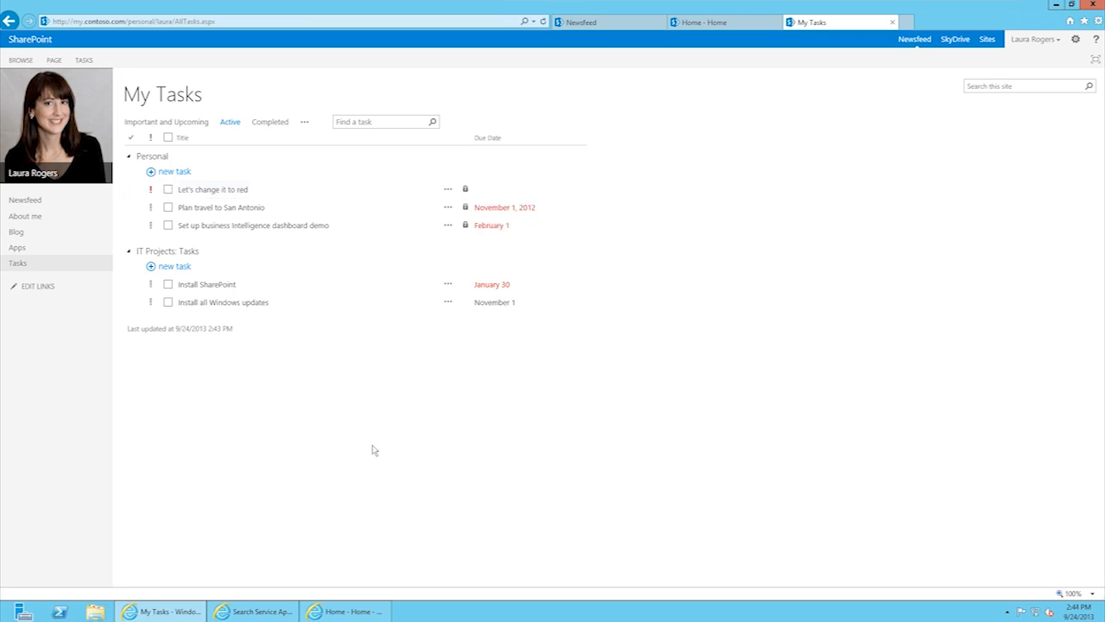
Step: Add the Personal task 'Do the laundry' and choose EDIT from its callout
left_click(176, 172)
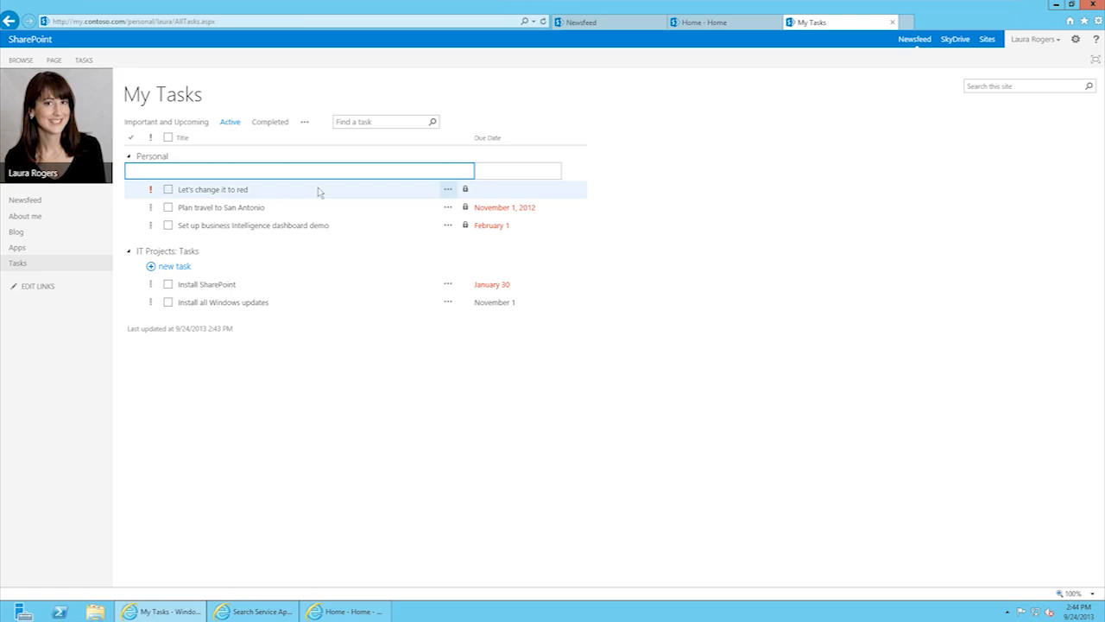
type("Do the laundry")
key("Return")
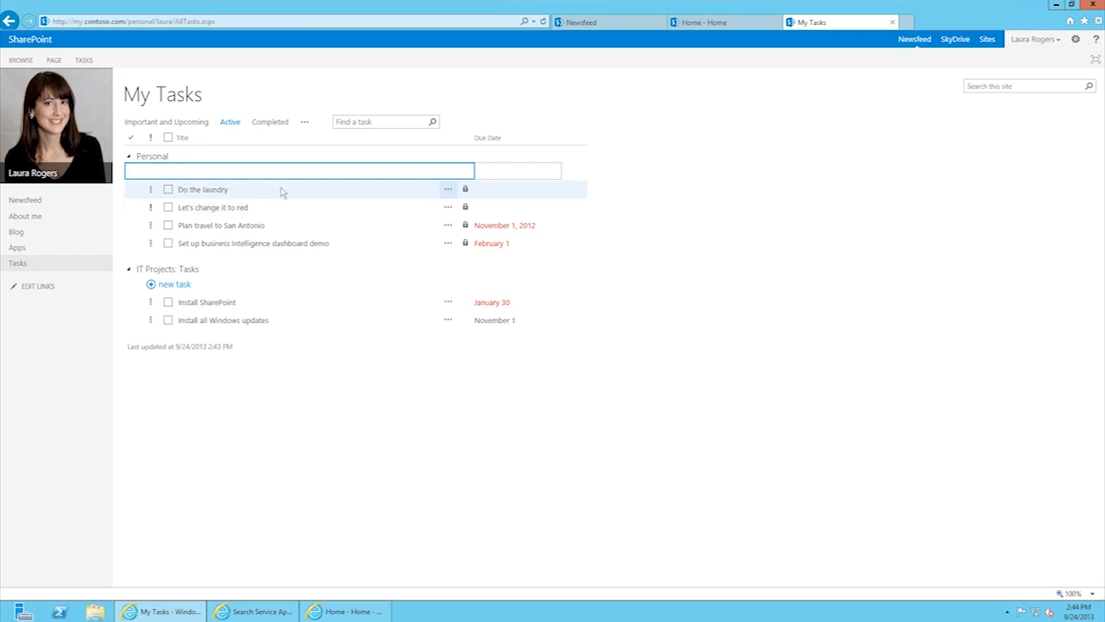
left_click(431, 189)
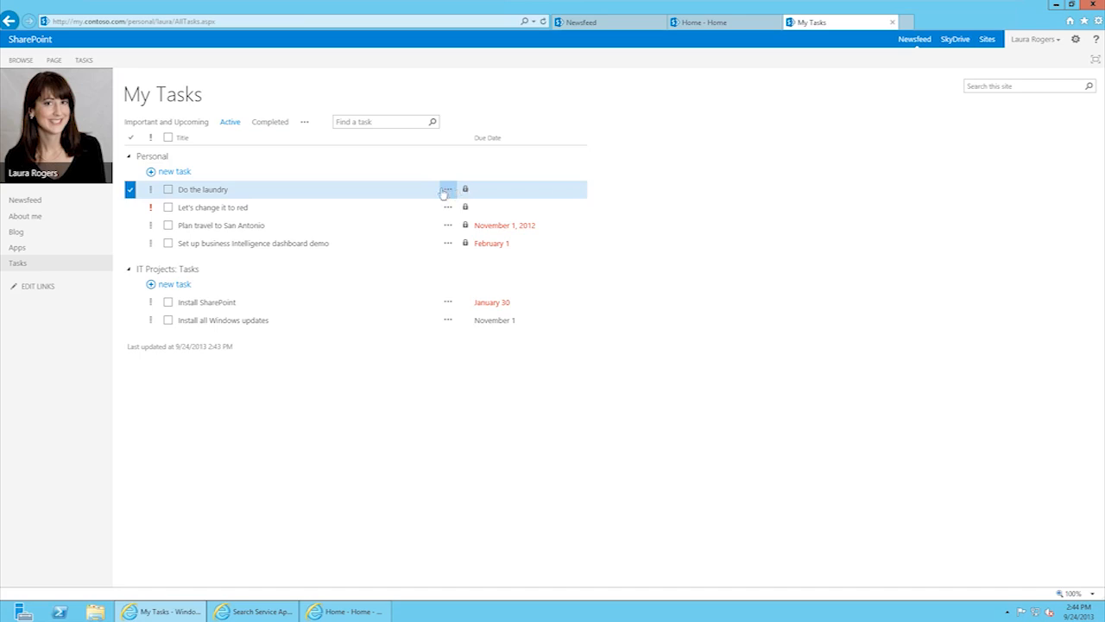
left_click(447, 190)
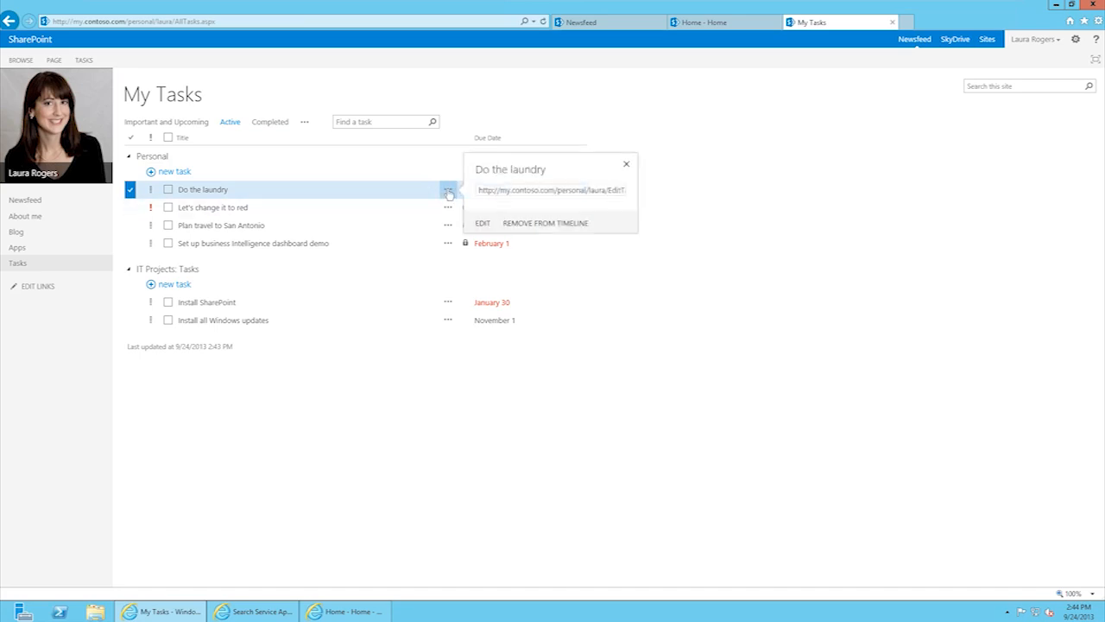
left_click(481, 223)
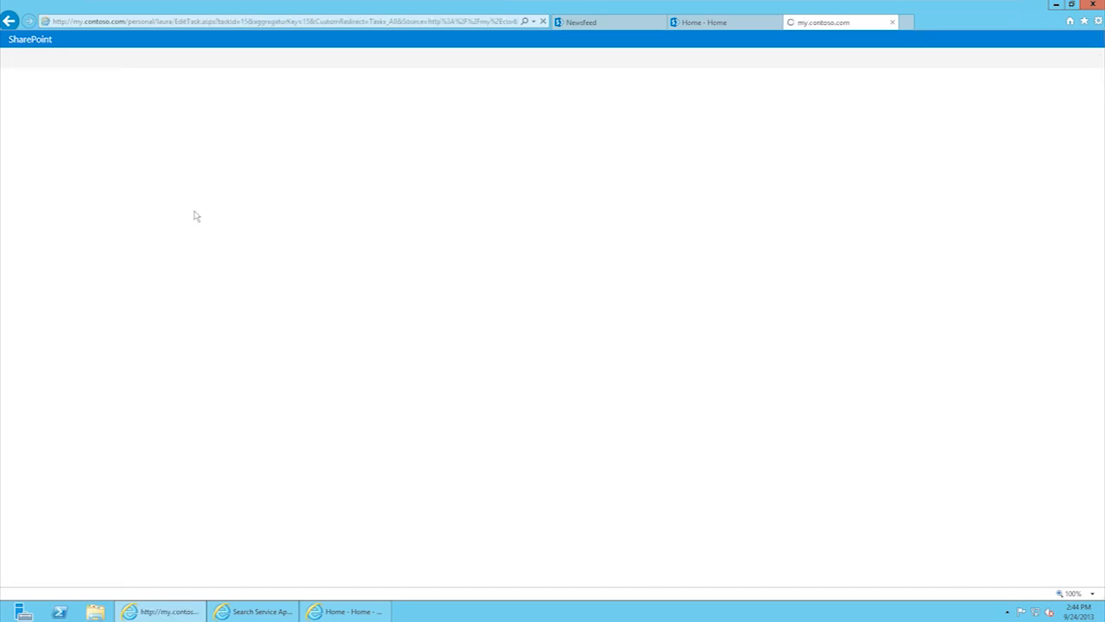
Step: Give 'Do the laundry' start date 9/25 and due date 10/1, keep project Personal, and save
left_click(276, 169)
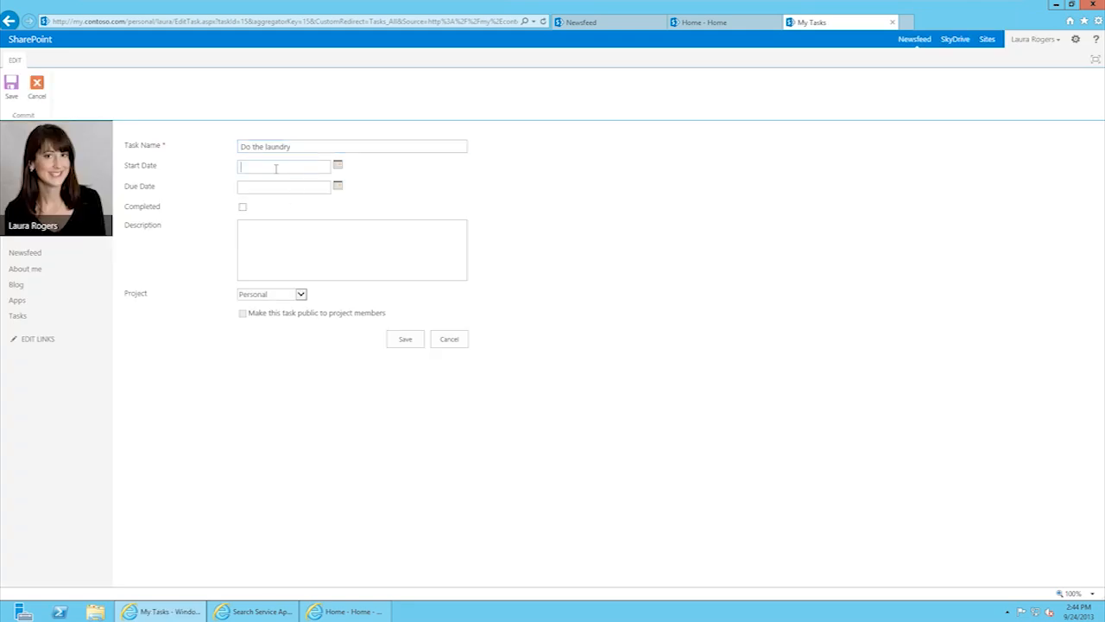
type("9/25")
left_click(289, 249)
left_click(291, 297)
left_click(294, 297)
left_click(301, 295)
left_click(353, 289)
left_click(299, 294)
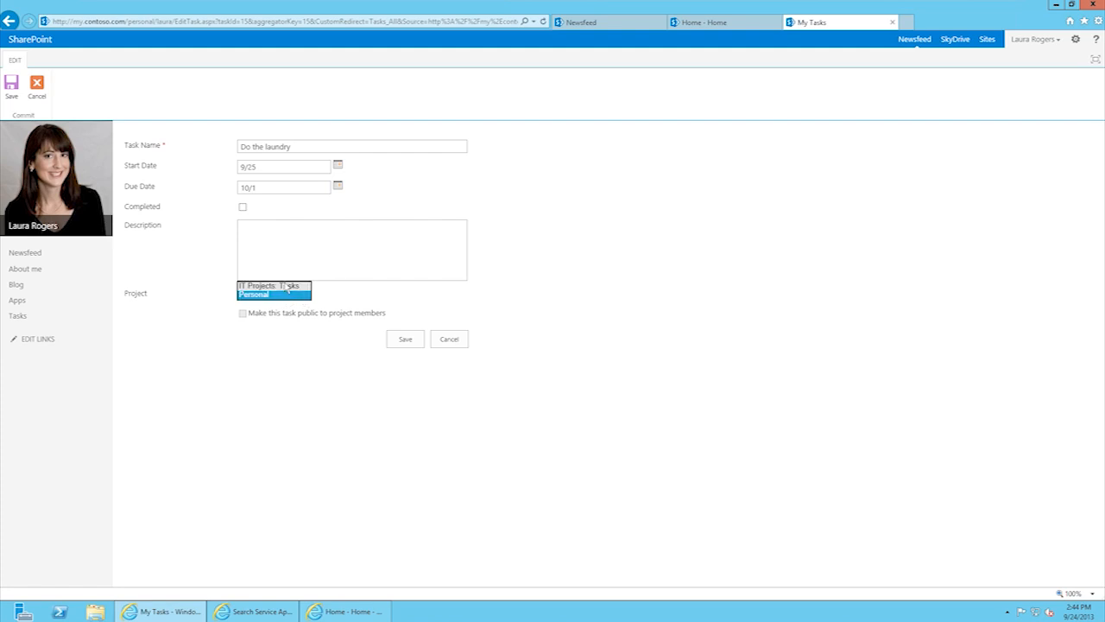
left_click(361, 296)
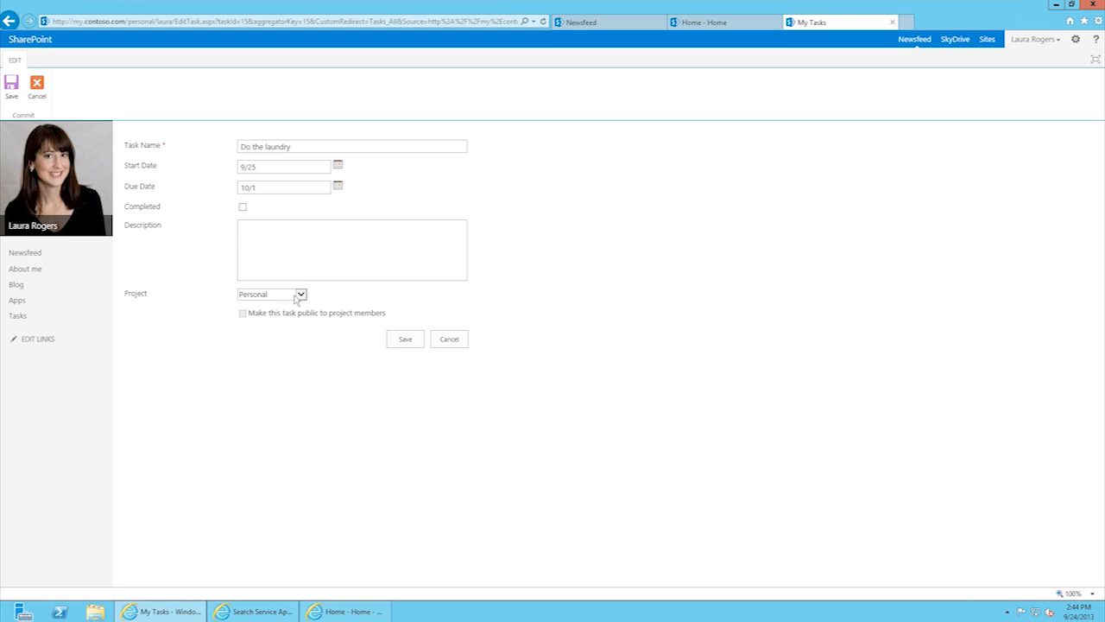
left_click(405, 339)
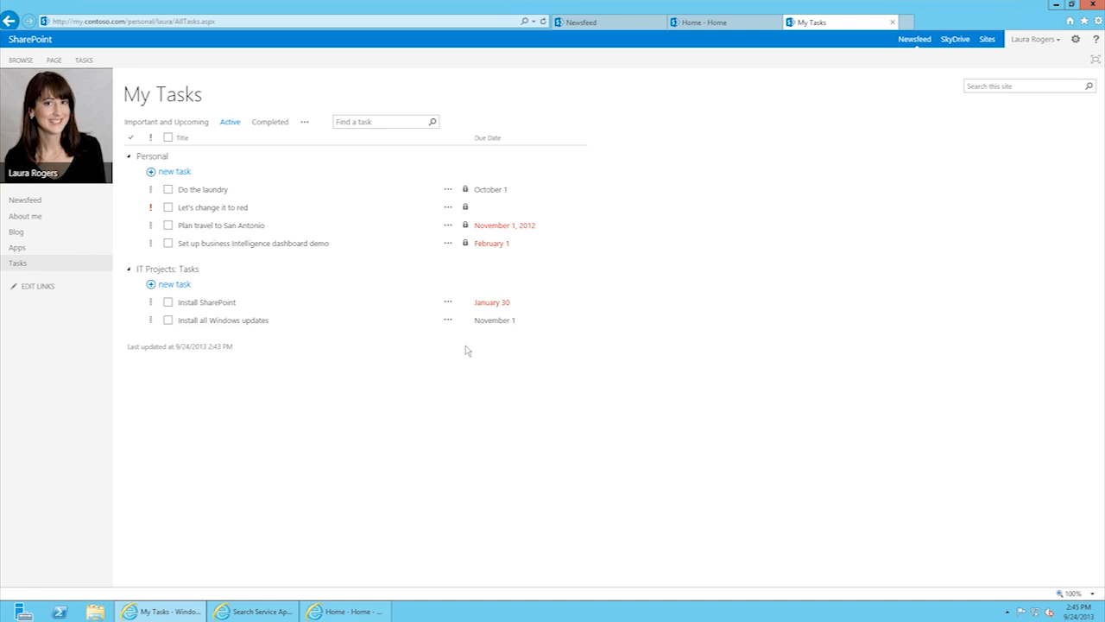
Step: View Important and Upcoming, flag 'Let's change it to red' as important, then return to Active
left_click(184, 126)
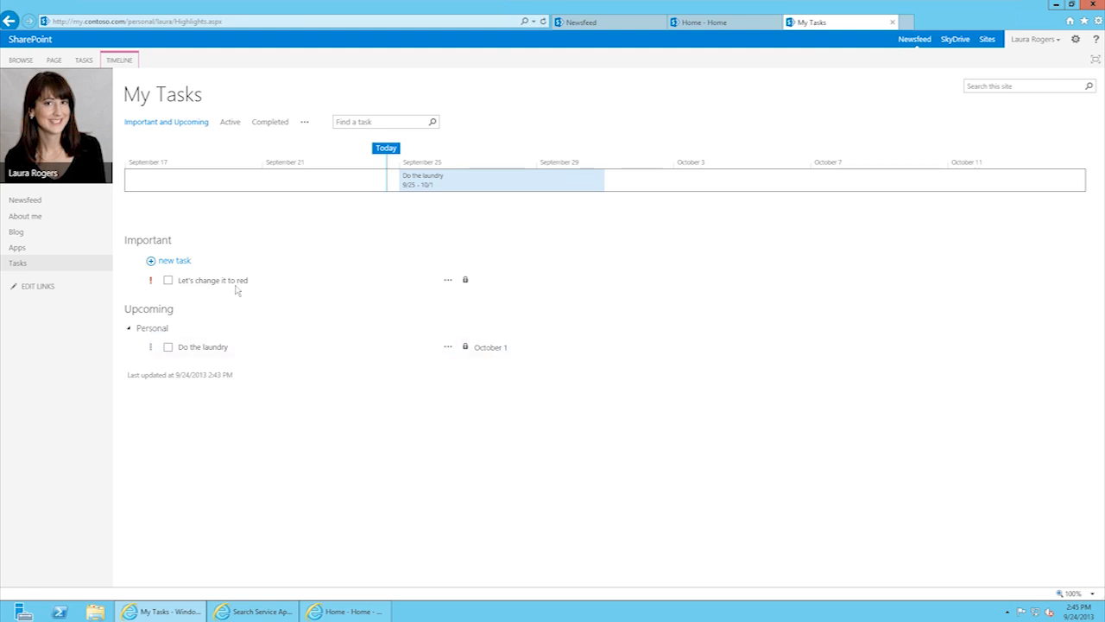
left_click(151, 282)
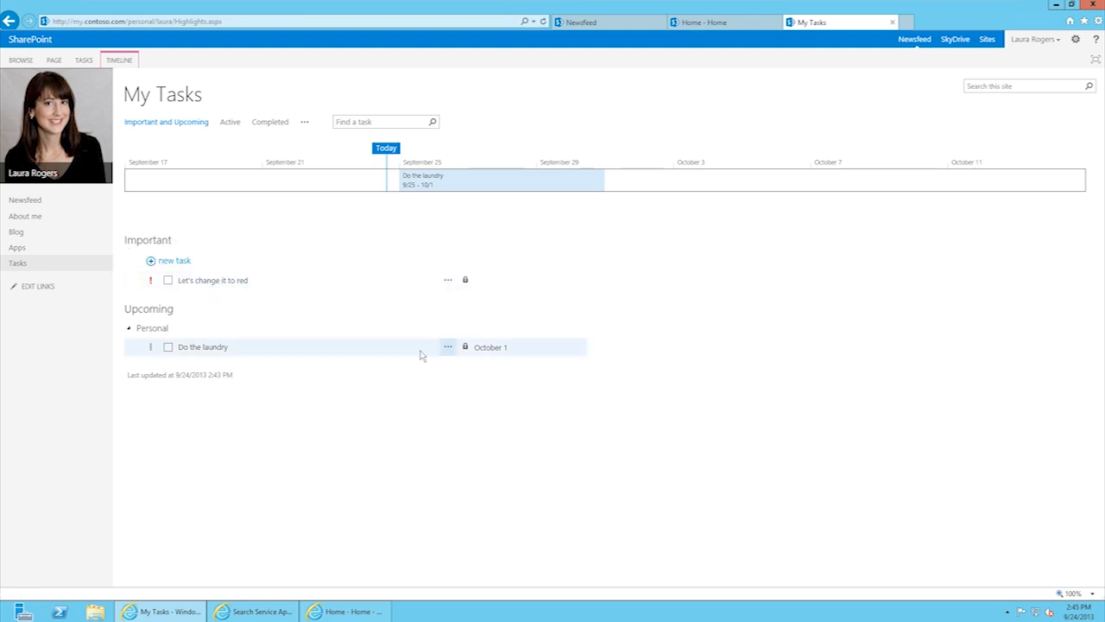
left_click(230, 122)
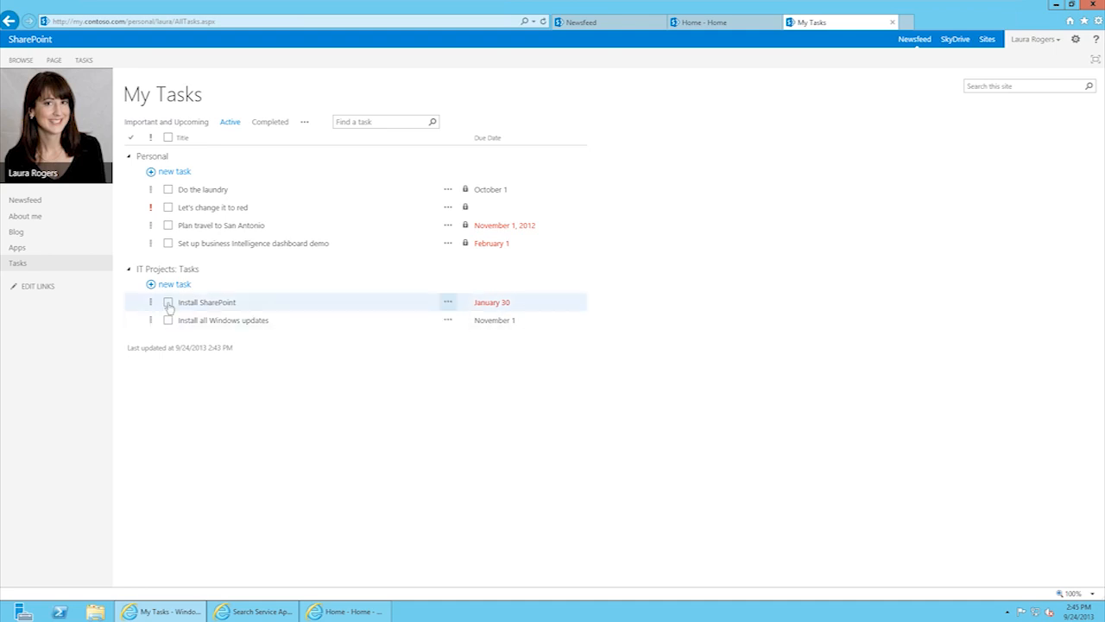
Step: Complete 'Plan travel to San Antonio' and switch My Tasks to the Completed view
left_click(168, 225)
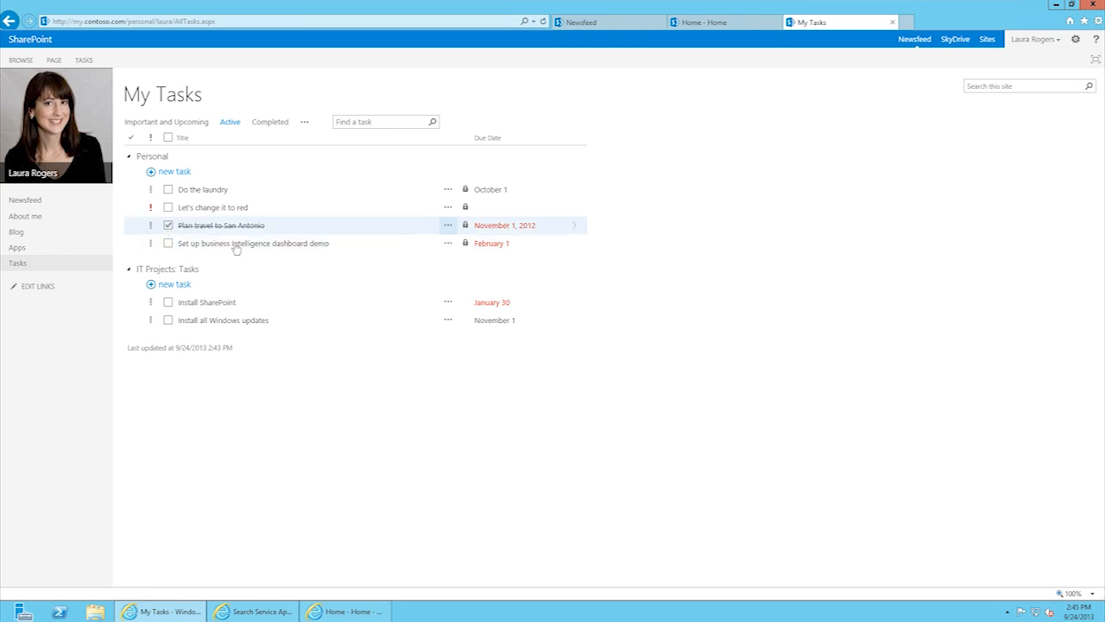
left_click(270, 122)
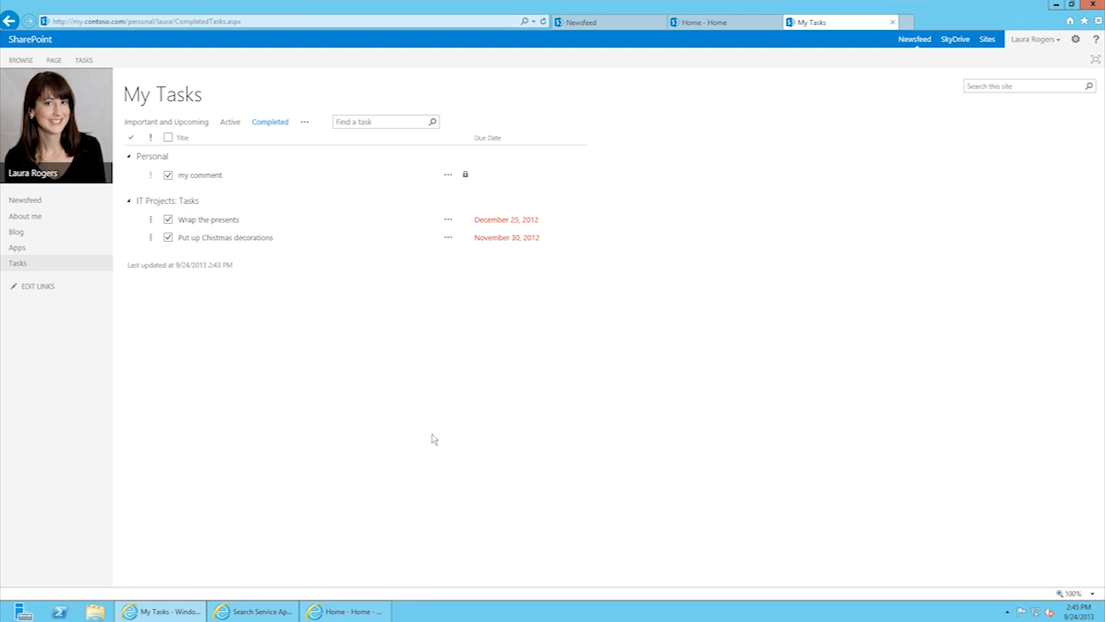
left_click(305, 122)
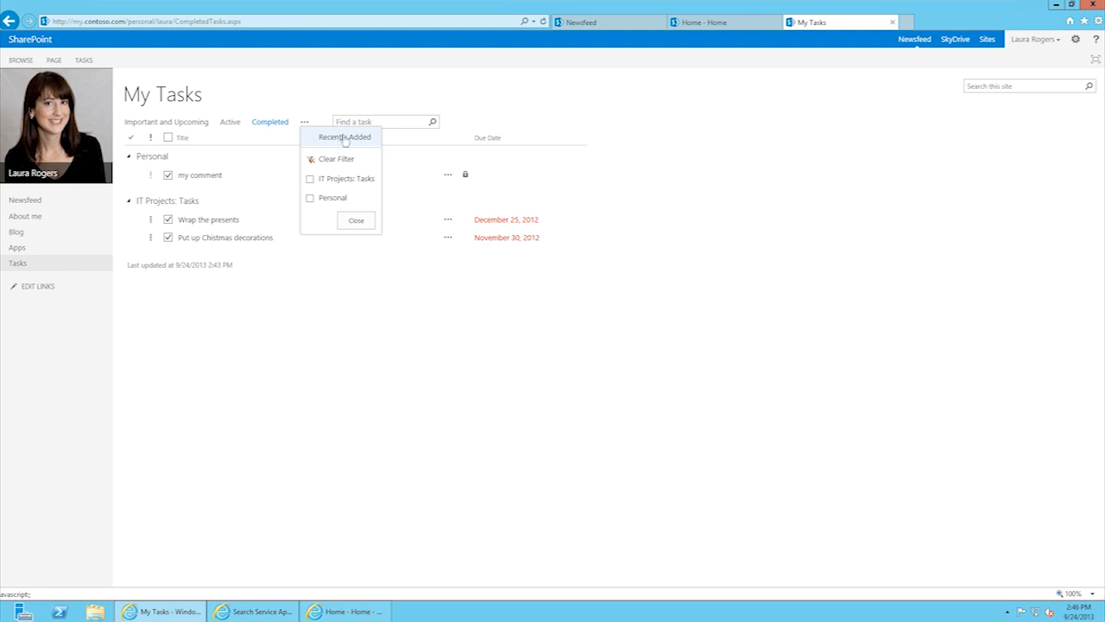
Step: Show Recently Added tasks and toggle the IT Projects: Tasks and Personal filters on and off
left_click(346, 138)
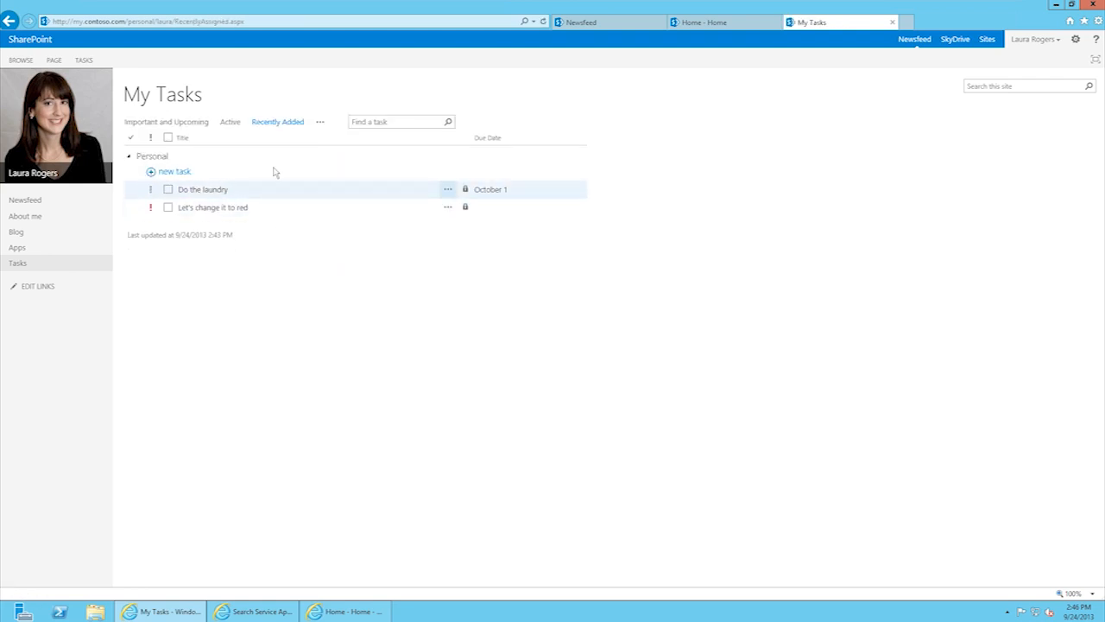
left_click(320, 124)
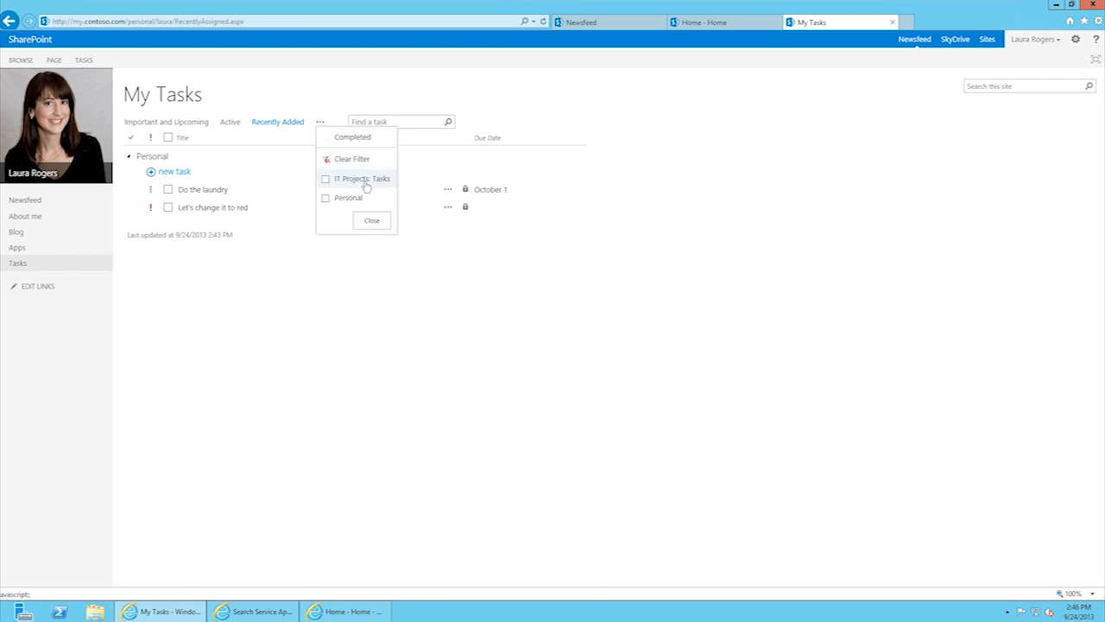
left_click(325, 180)
left_click(326, 180)
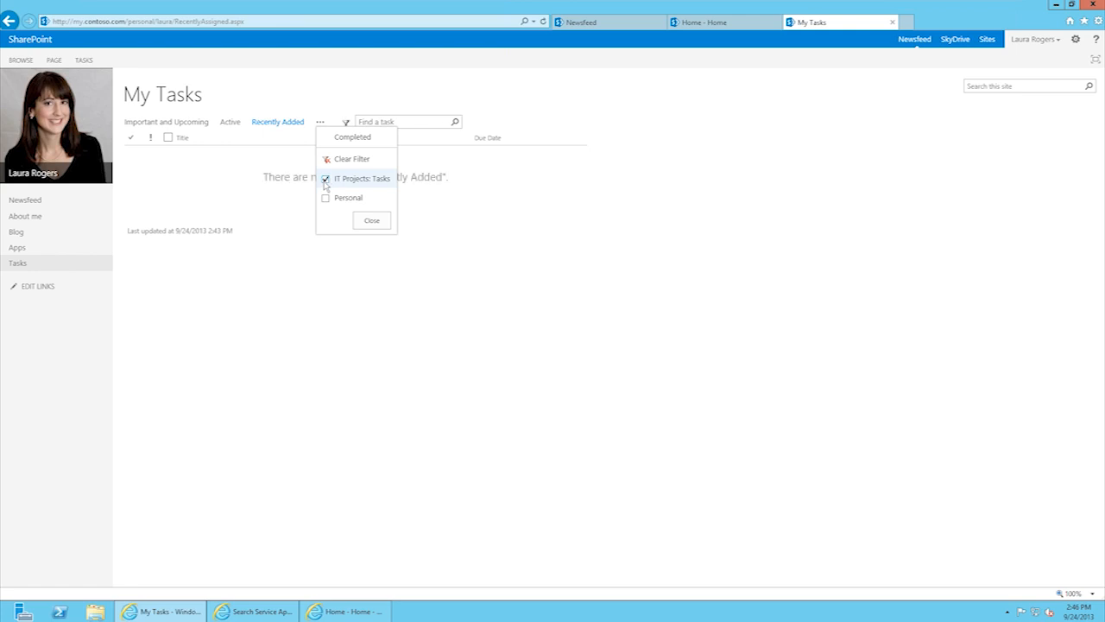
left_click(325, 199)
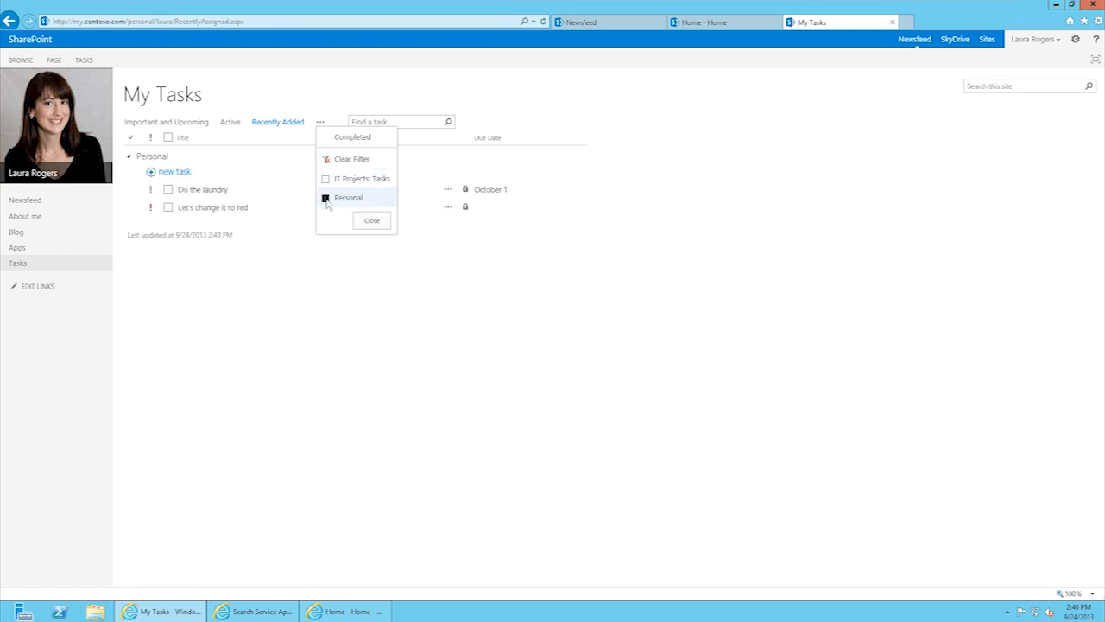
left_click(326, 198)
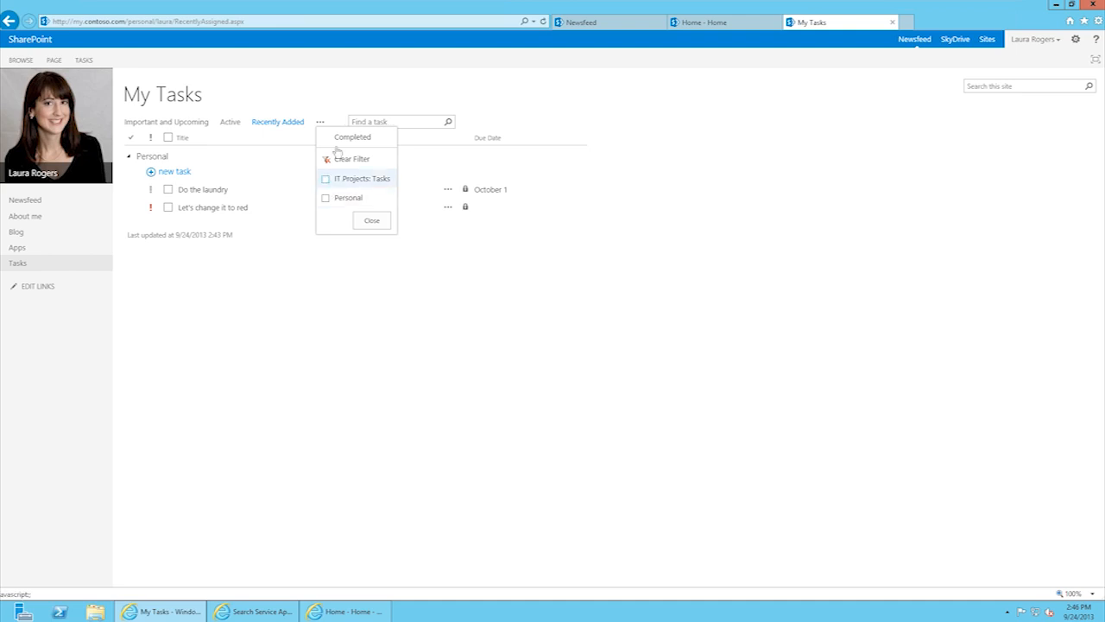
left_click(258, 267)
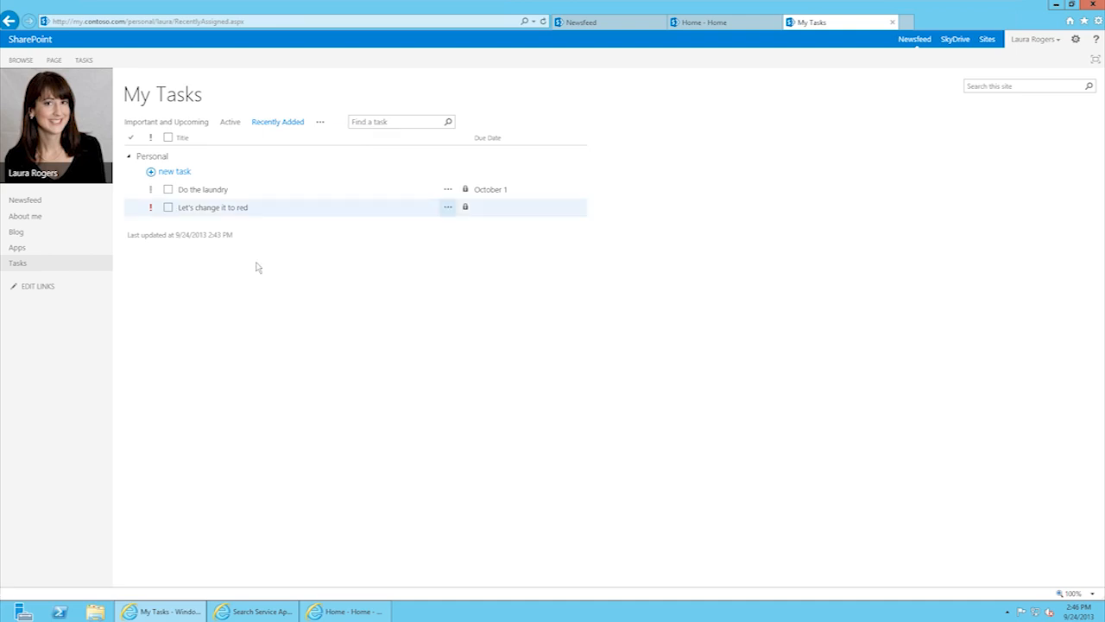
Step: Return to Active tasks, filter to IT Projects: Tasks, then clear the filter
left_click(229, 121)
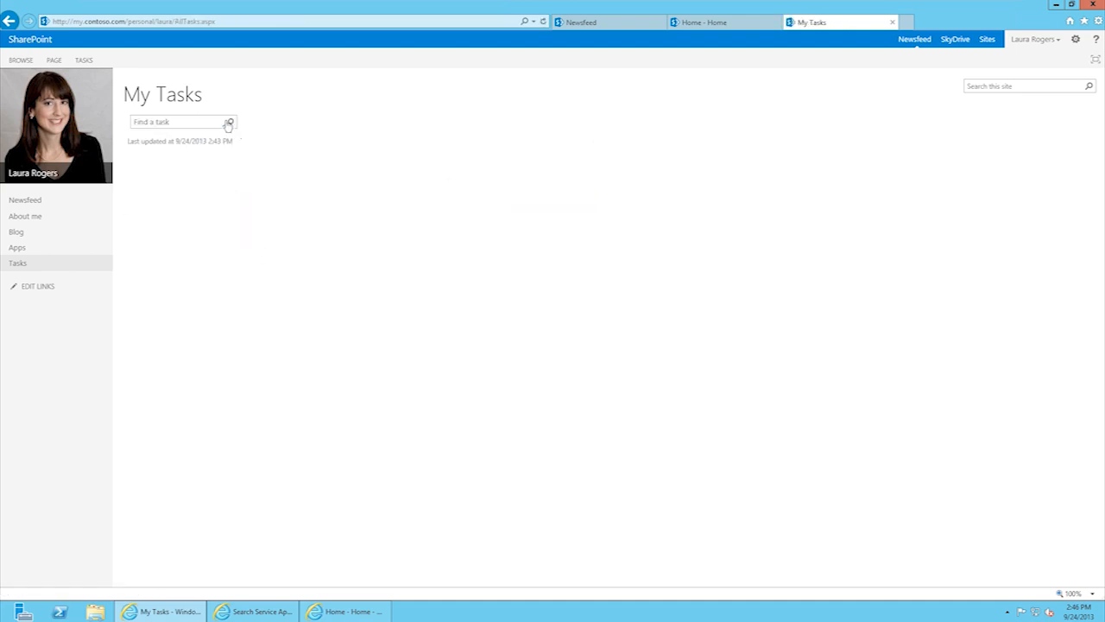
left_click(306, 123)
left_click(309, 178)
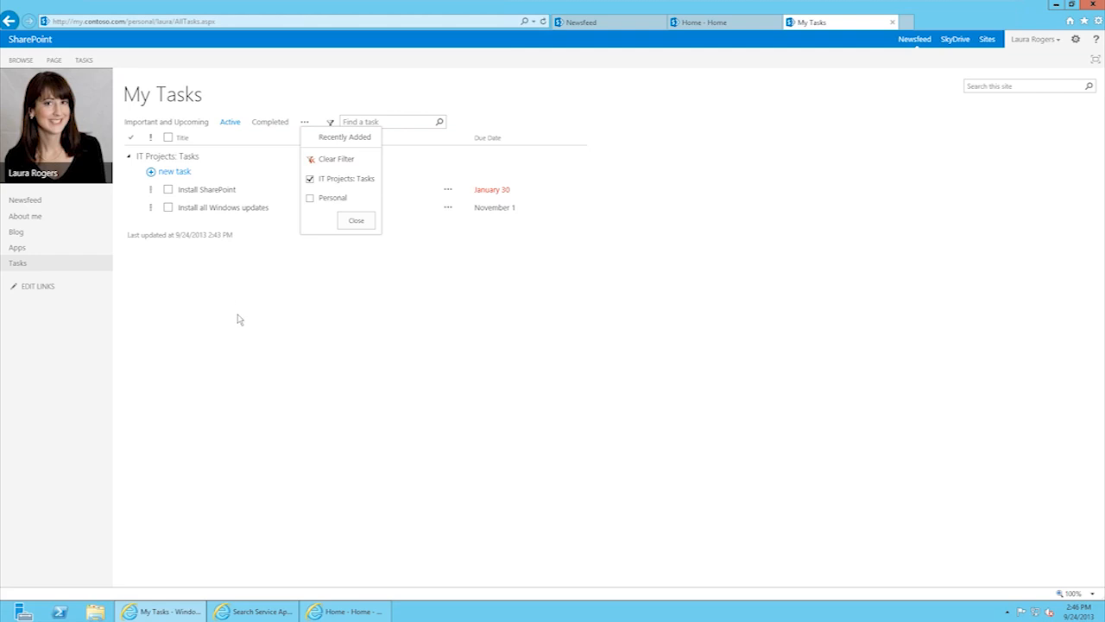
left_click(239, 319)
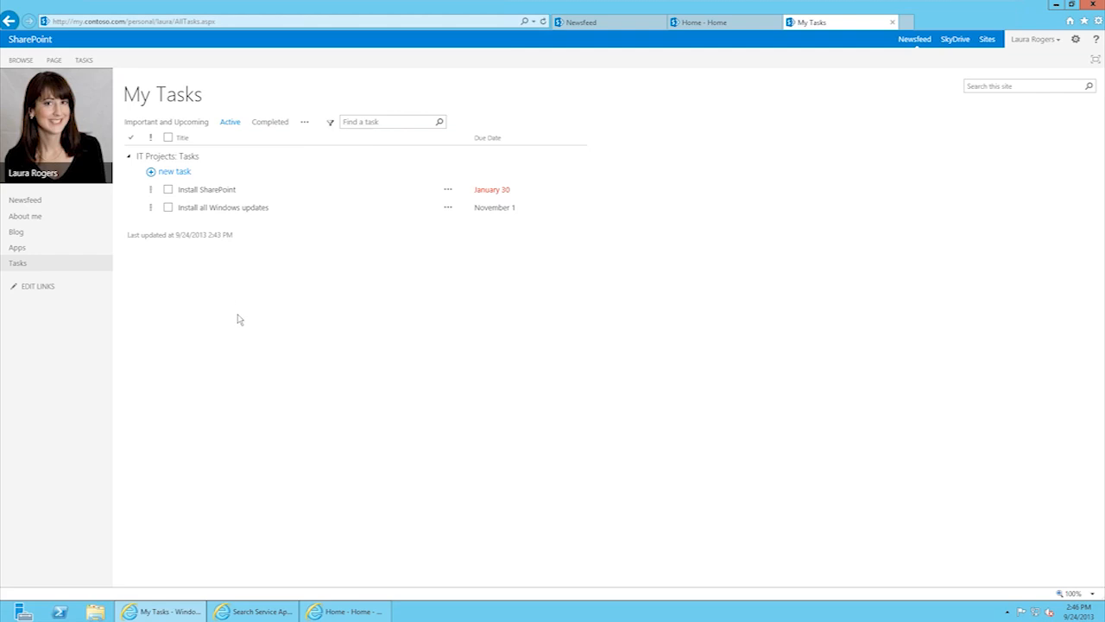
left_click(305, 122)
left_click(330, 161)
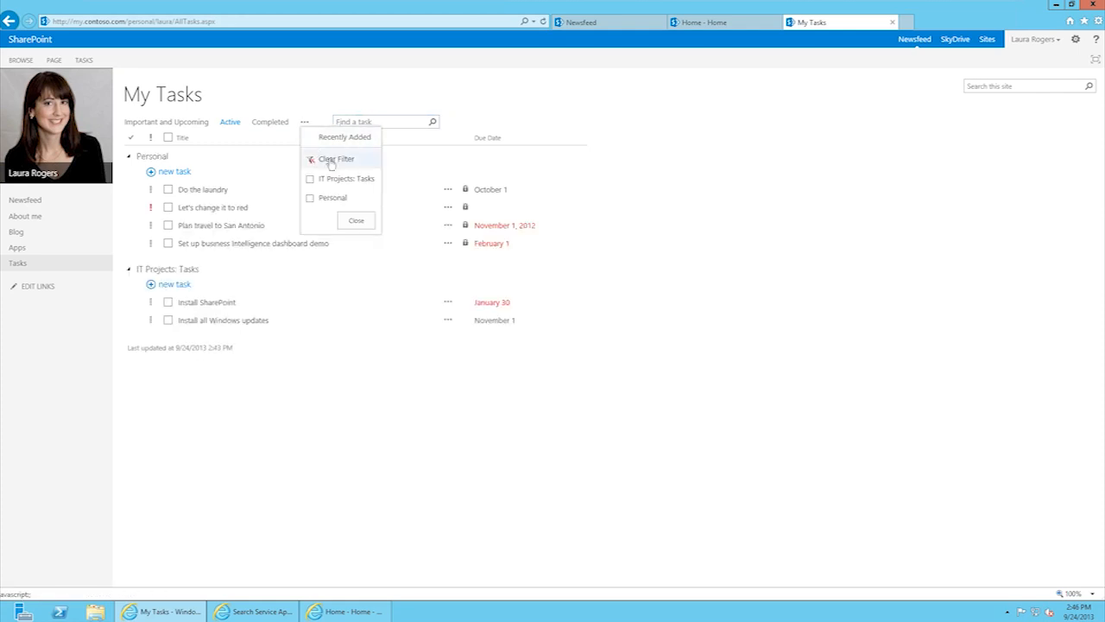
Step: Clear the filter and search My Tasks for 'travel', leaving only Plan travel to San Antonio
left_click(391, 120)
type("laud")
key("BackSpace")
key("BackSpace")
key("BackSpace")
key("BackSpace")
key("BackSpace")
type("travel")
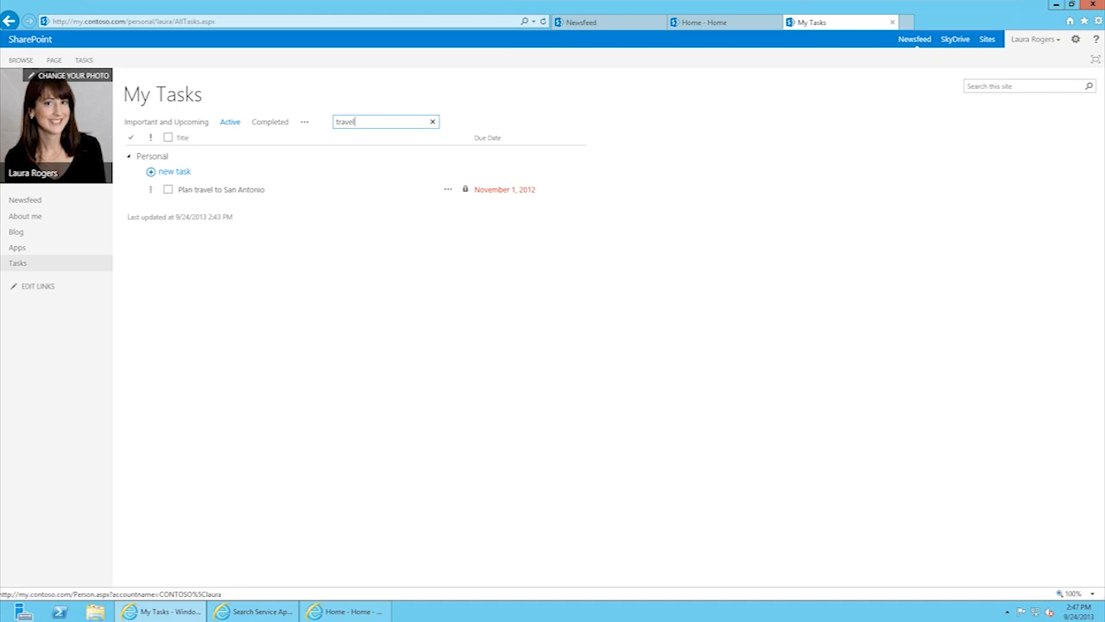
Step: Go from Home via Human Resources to the Information Technology site's Documents library
left_click(726, 23)
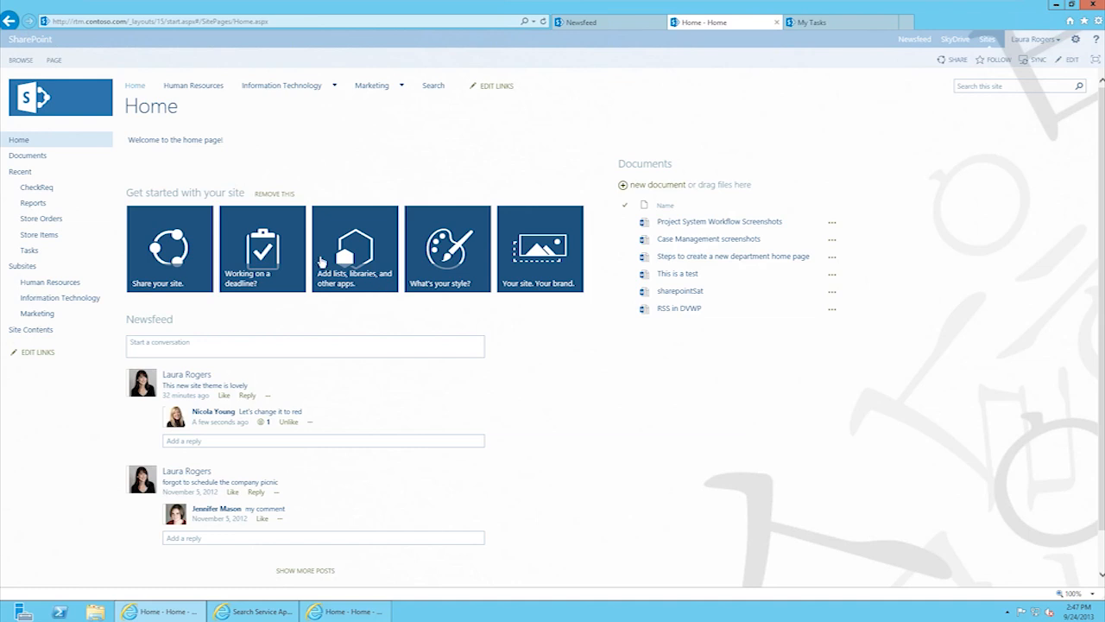
left_click(186, 90)
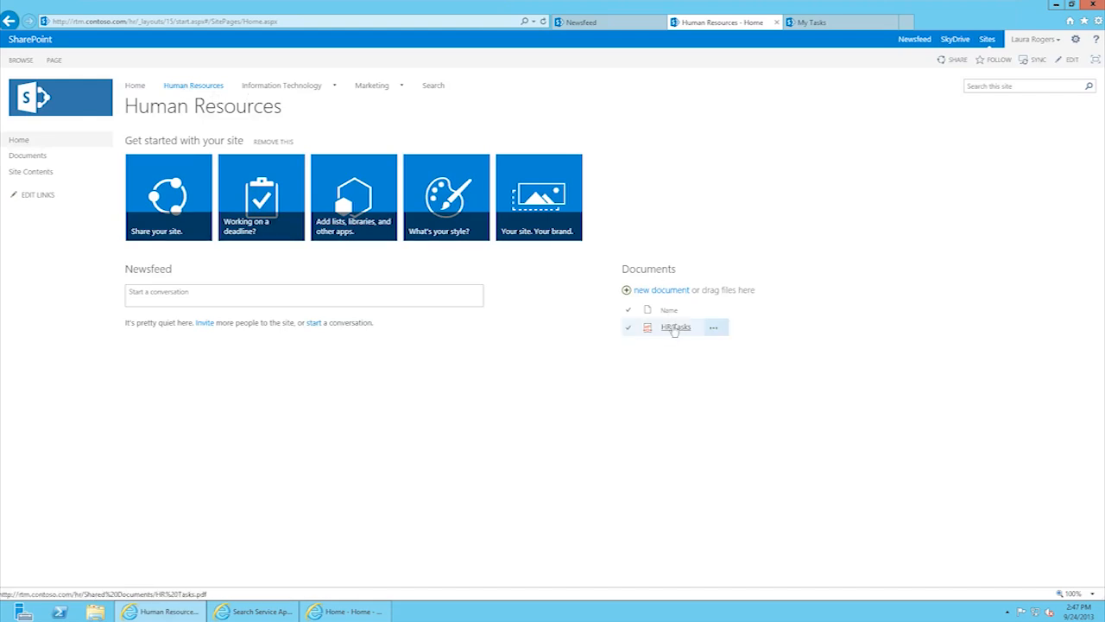
mouse_move(270, 91)
left_click(270, 89)
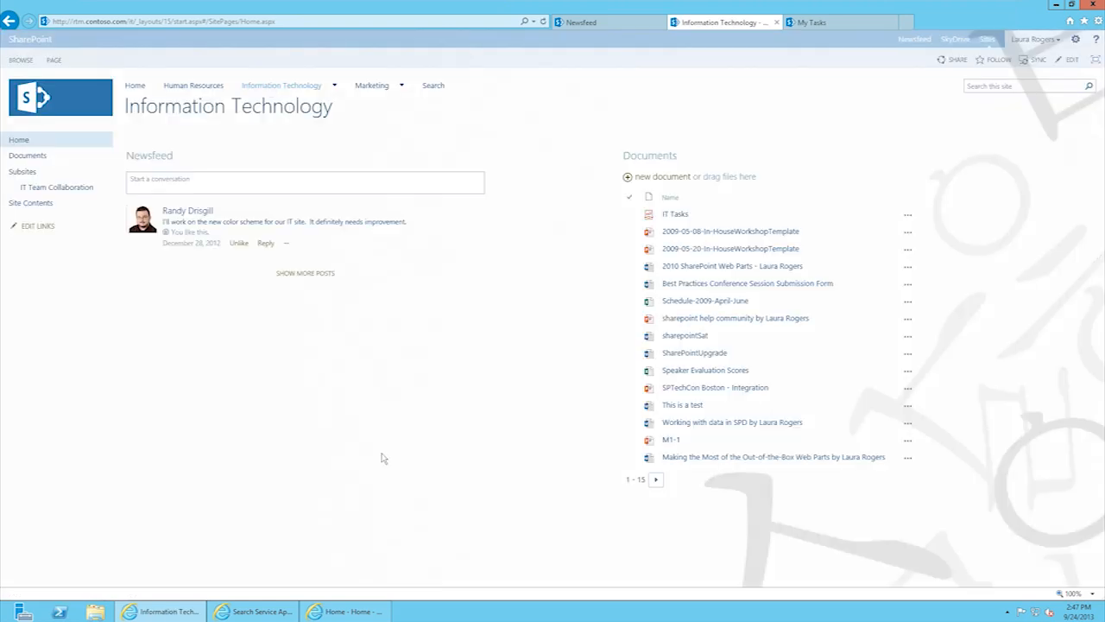
left_click(657, 161)
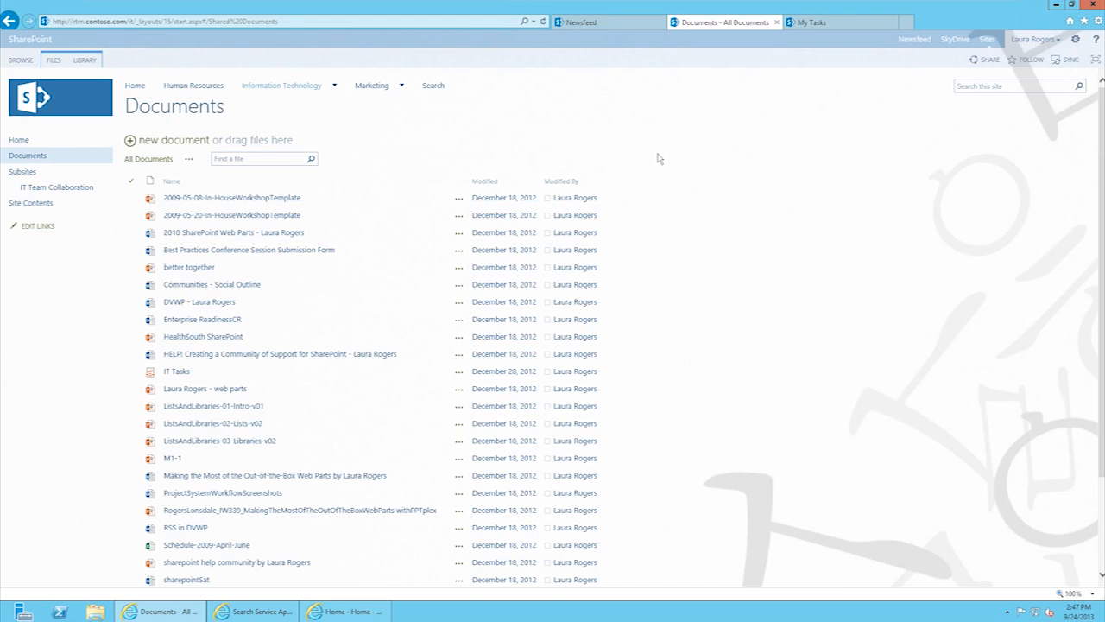
Step: In Library Settings, allow ratings on the Documents library using the Likes experience
left_click(85, 59)
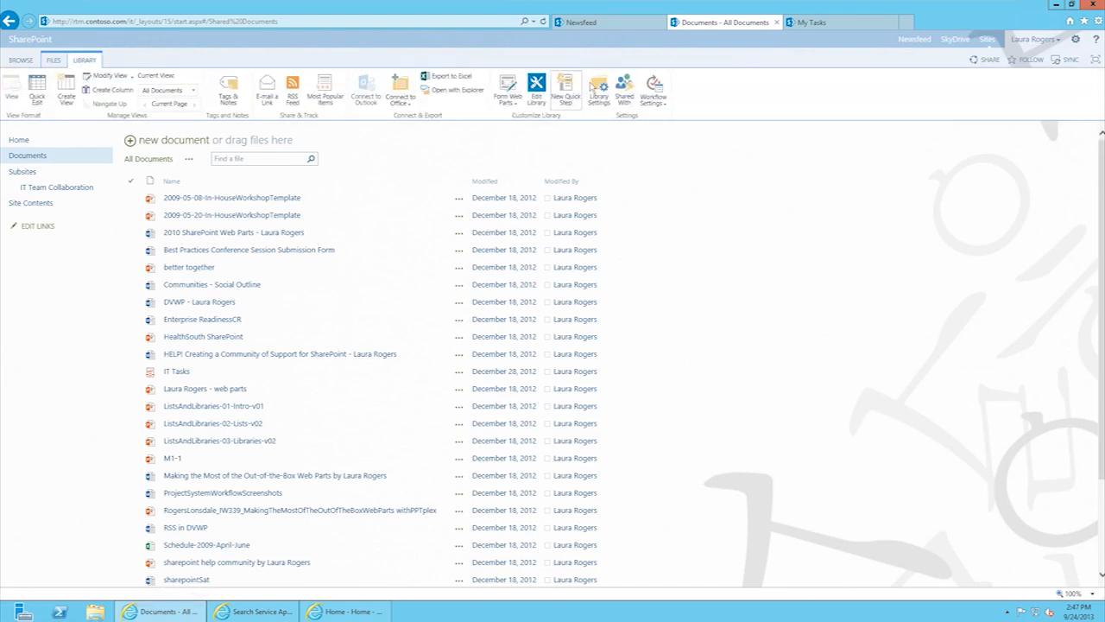
left_click(599, 92)
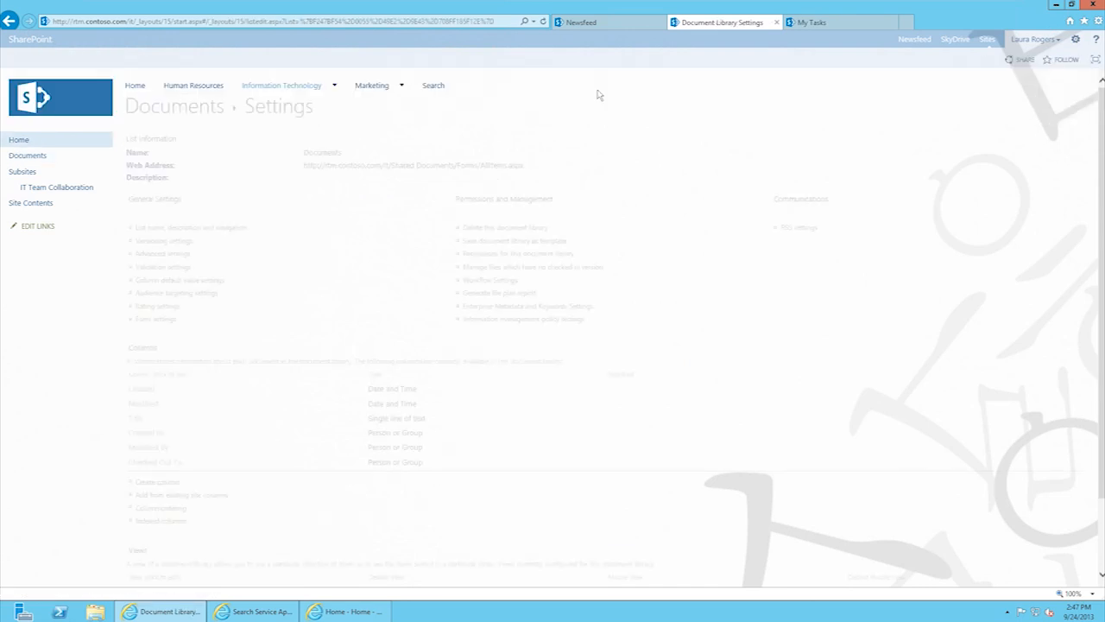
left_click(157, 307)
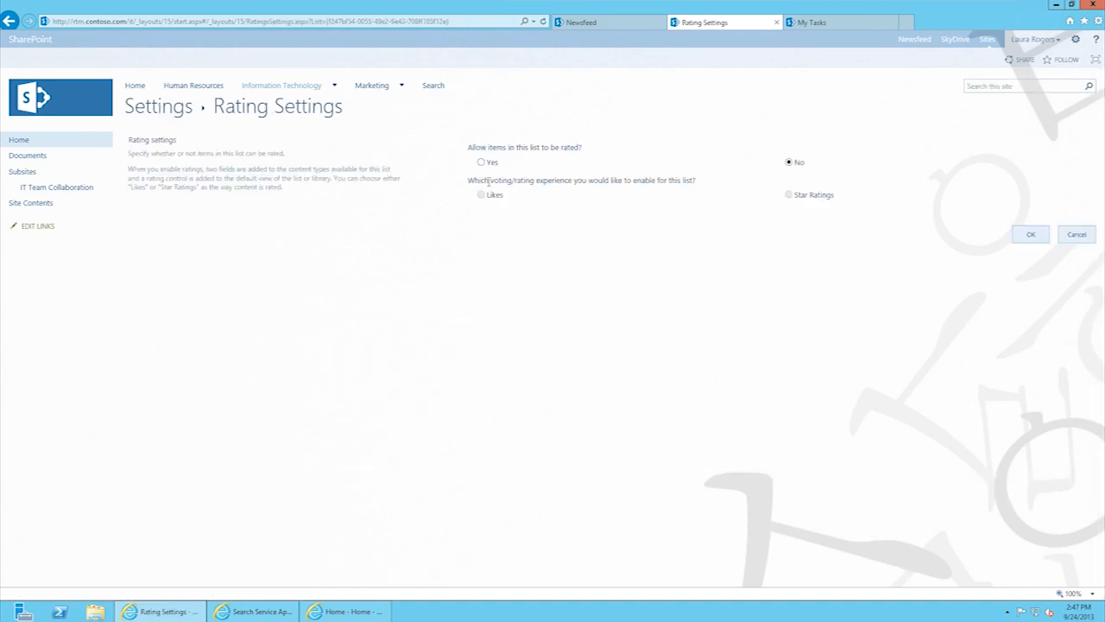
left_click(483, 162)
left_click(482, 195)
left_click(1032, 236)
left_click(1031, 235)
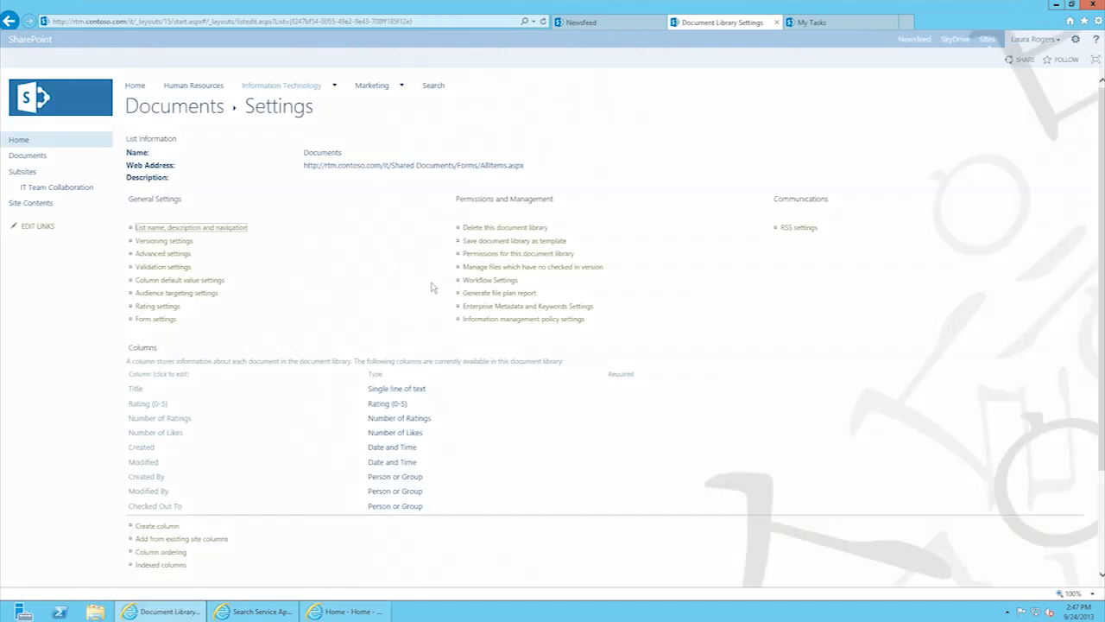
Step: Back in Documents, like 2010 SharePoint Web Parts and ProjectSystemWorkflowScreenshots
left_click(203, 113)
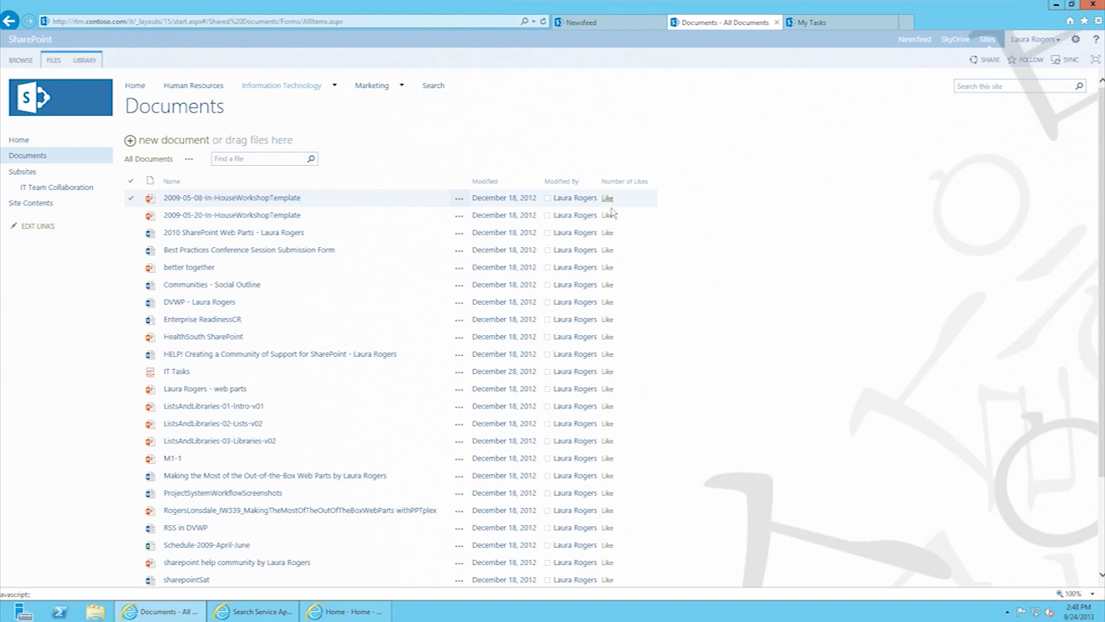
left_click(608, 232)
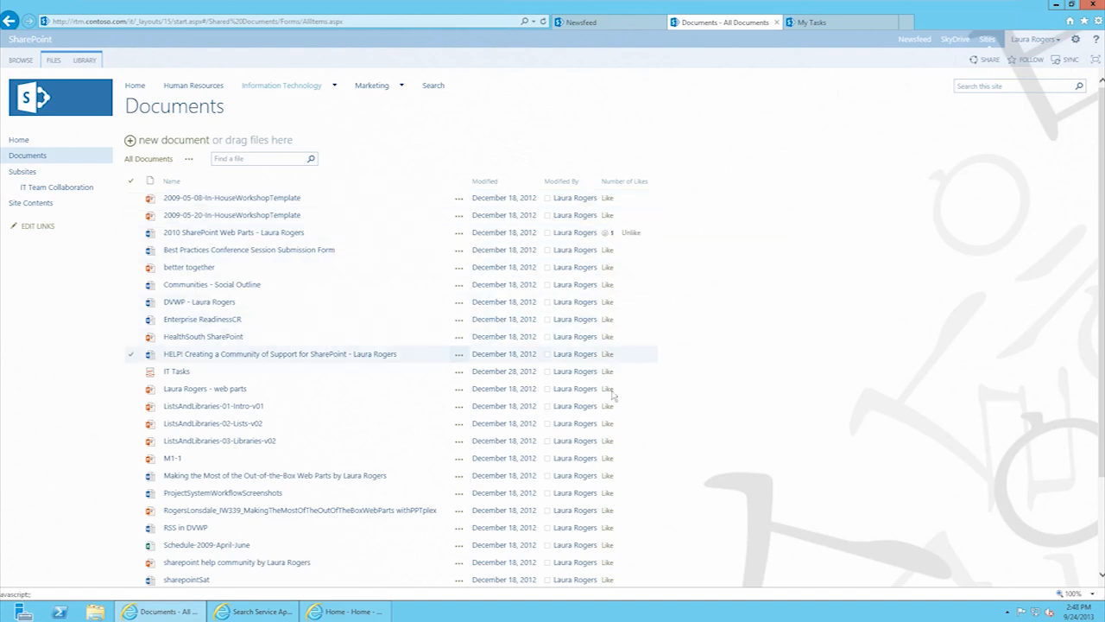
left_click(607, 493)
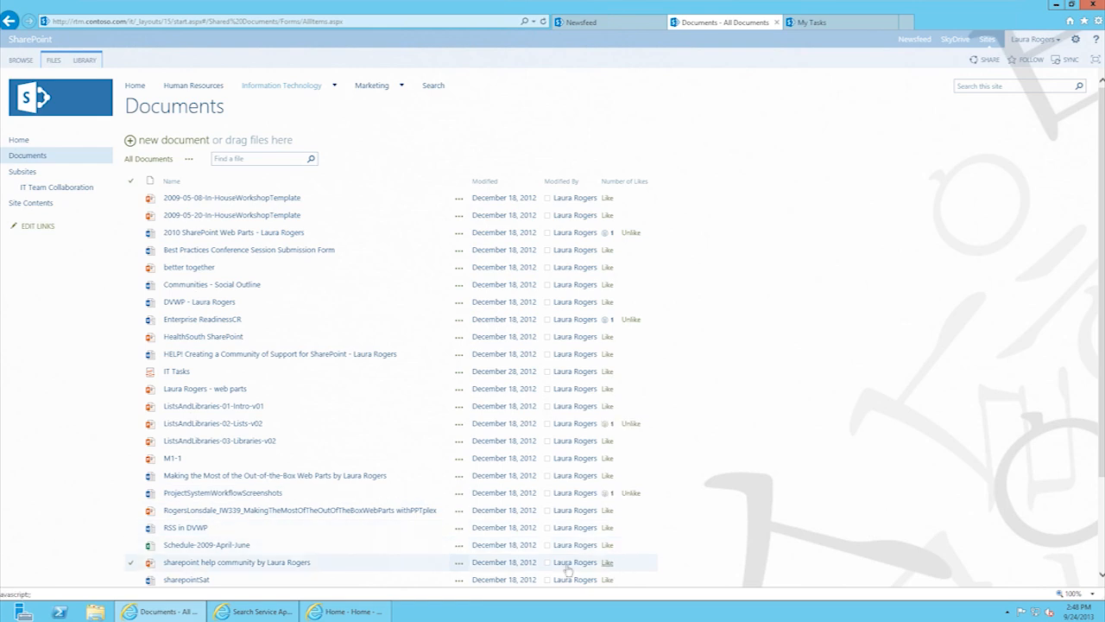
mouse_move(359, 615)
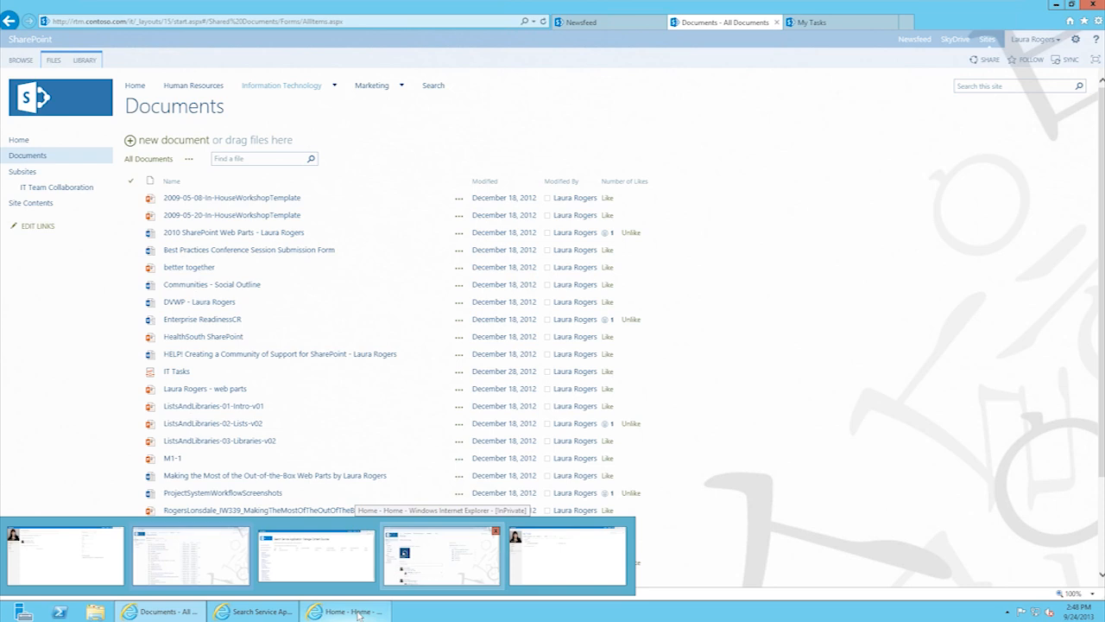
Step: In the second user's private window, go to Information Technology's Documents library
left_click(358, 615)
mouse_move(307, 127)
left_click(317, 124)
left_click(595, 197)
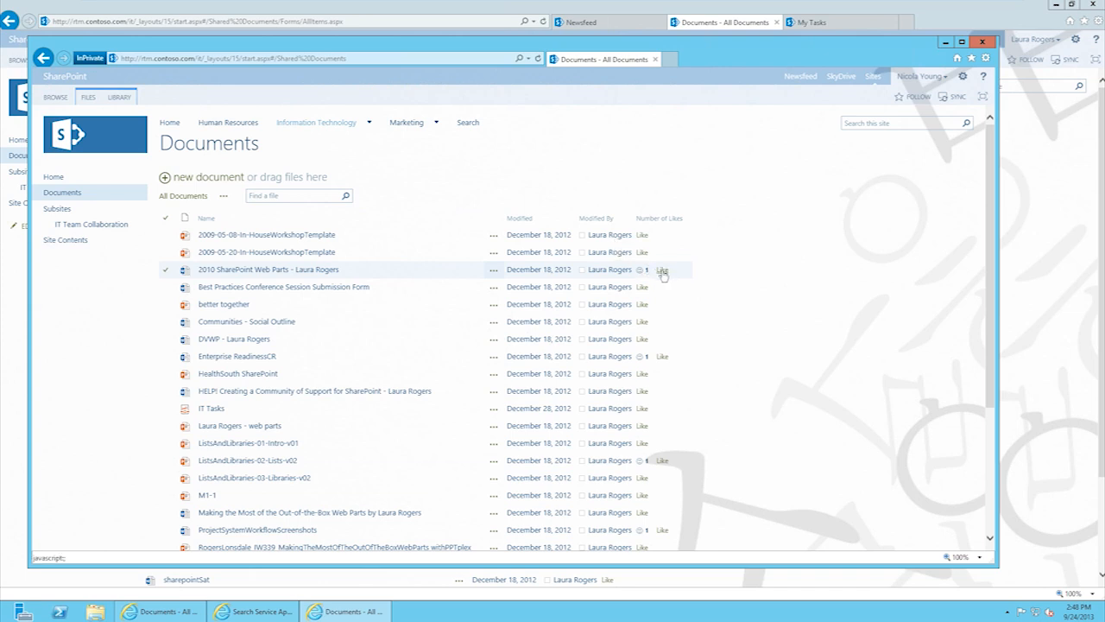
Step: Like 2010 SharePoint Web Parts, Enterprise ReadinessCR, Out-of-the-Box Web Parts, IT Tasks web parts and Communities - Social Outline
left_click(662, 272)
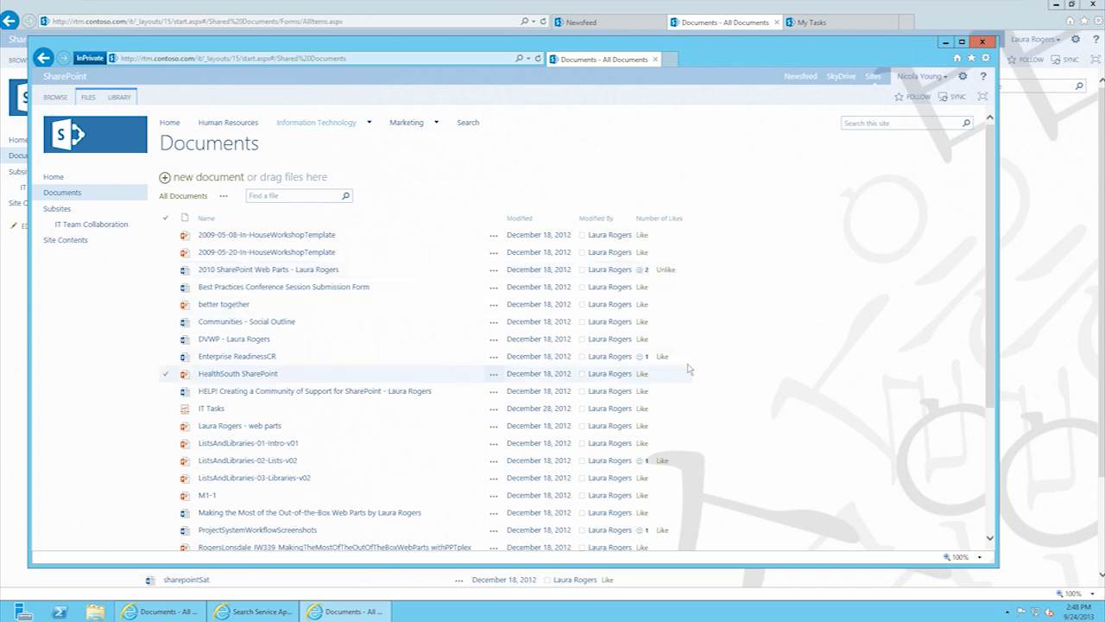
left_click(663, 357)
left_click(642, 512)
left_click(642, 425)
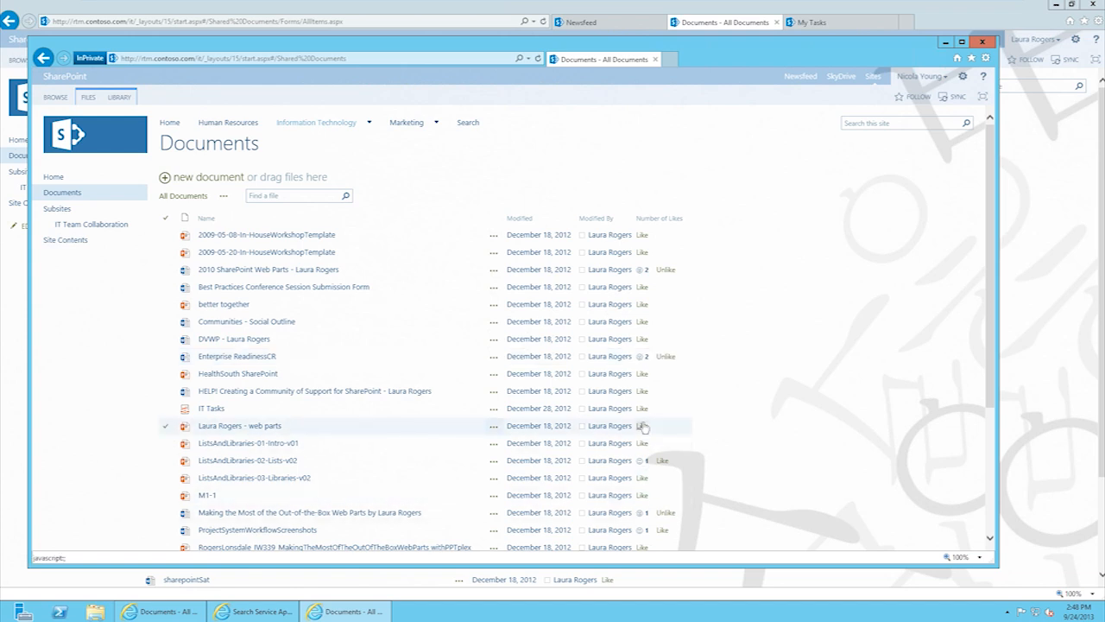
left_click(641, 322)
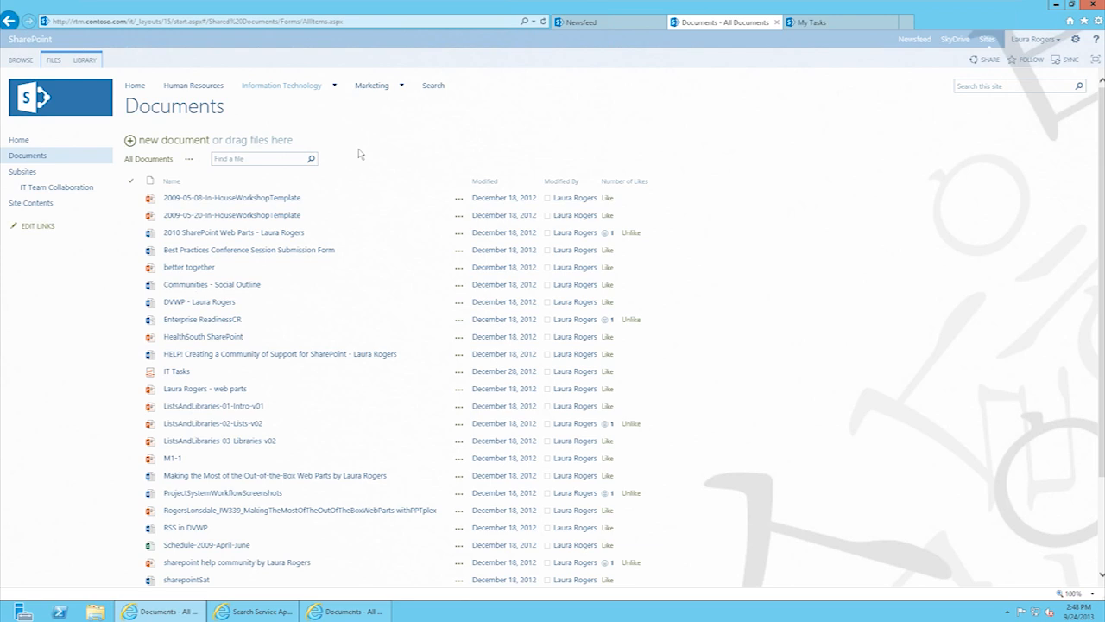
mouse_move(288, 93)
Step: Go to the IT Community site, then bring the second user's private window back to the front
left_click(285, 106)
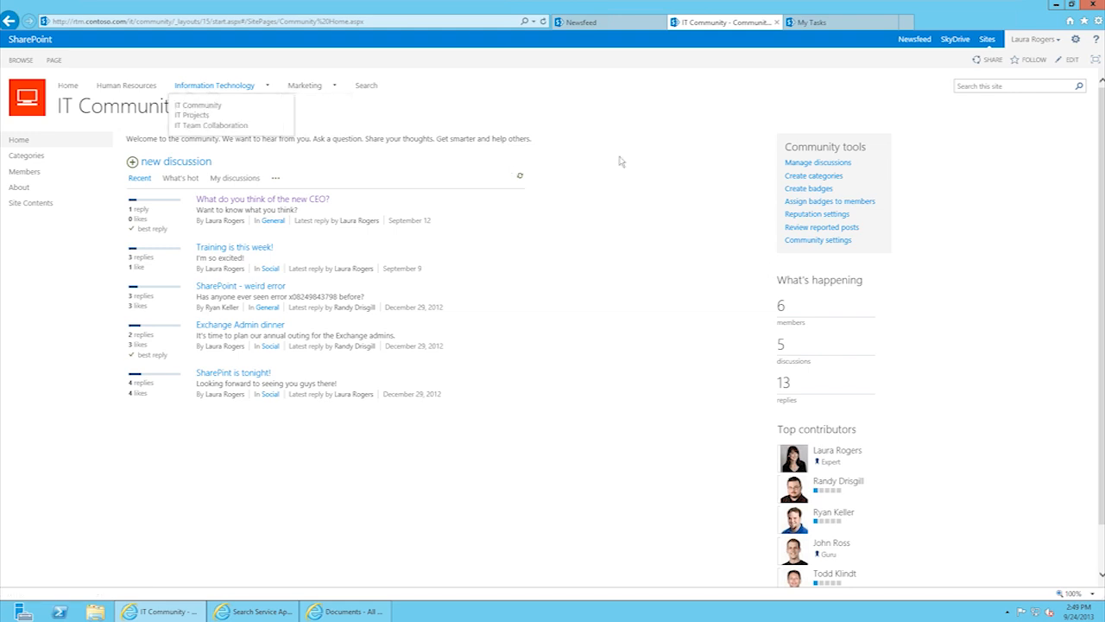
mouse_move(1103, 285)
left_mouse_down()
mouse_move(1103, 305)
mouse_move(1102, 285)
left_mouse_up()
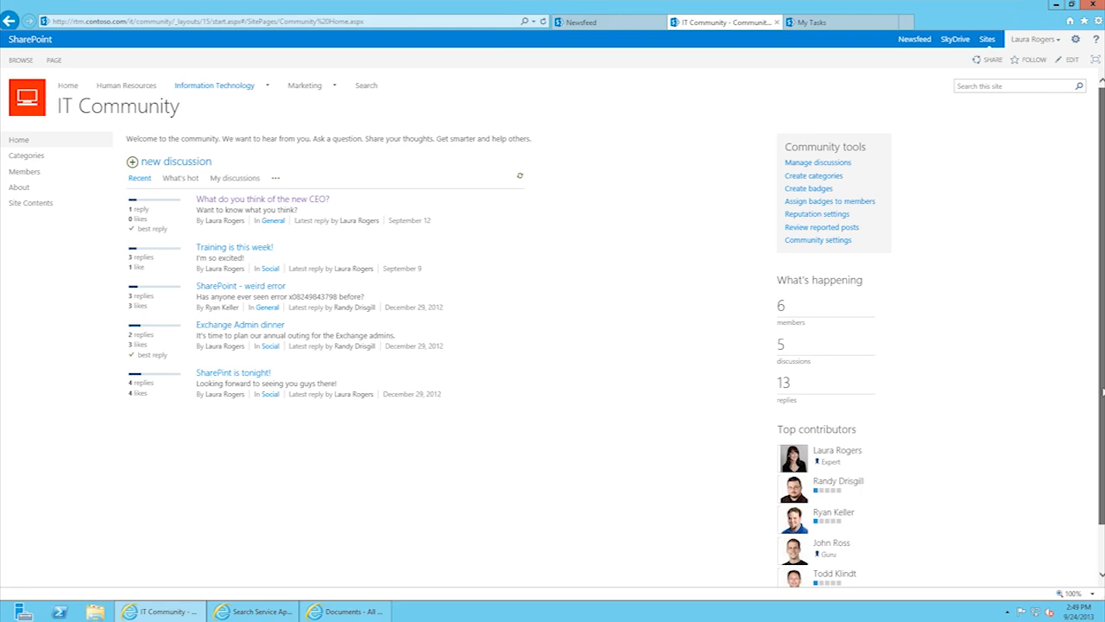
left_click(352, 611)
Step: Start a new IT Community discussion 'New Company Policies' asking where the policy project site should be created
mouse_move(316, 122)
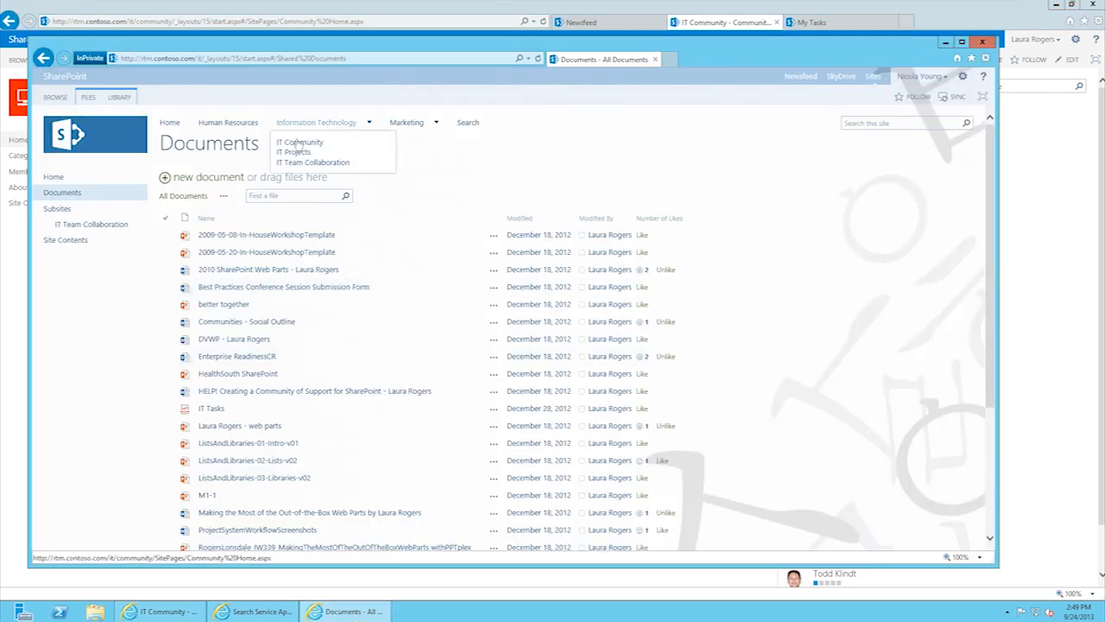
left_click(298, 143)
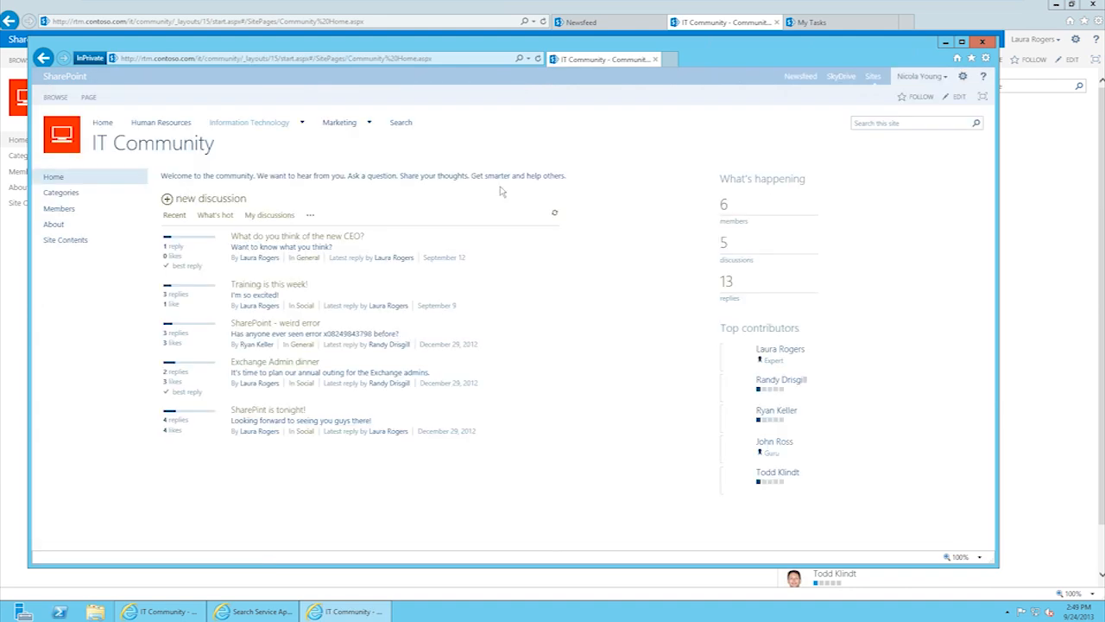
left_click(192, 199)
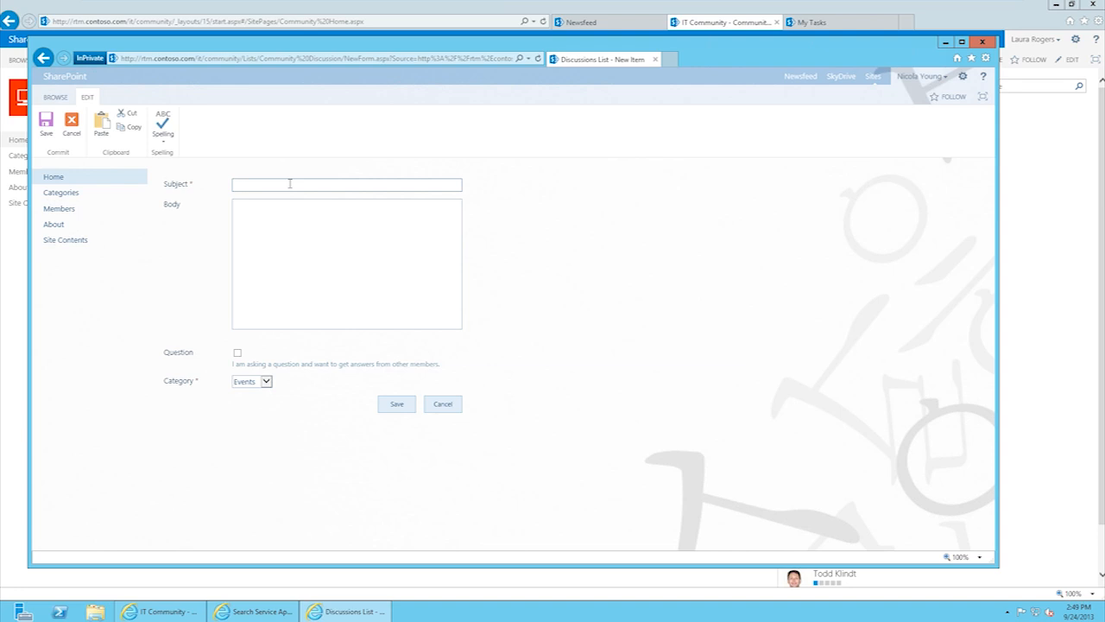
type("New Company Policies")
left_click(312, 220)
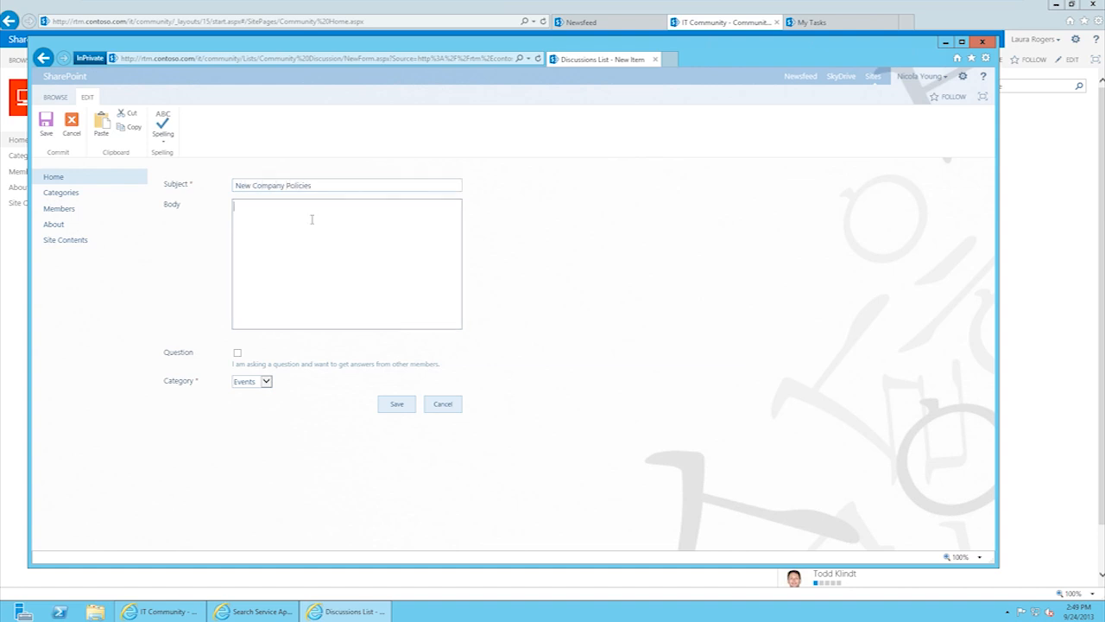
type("The ")
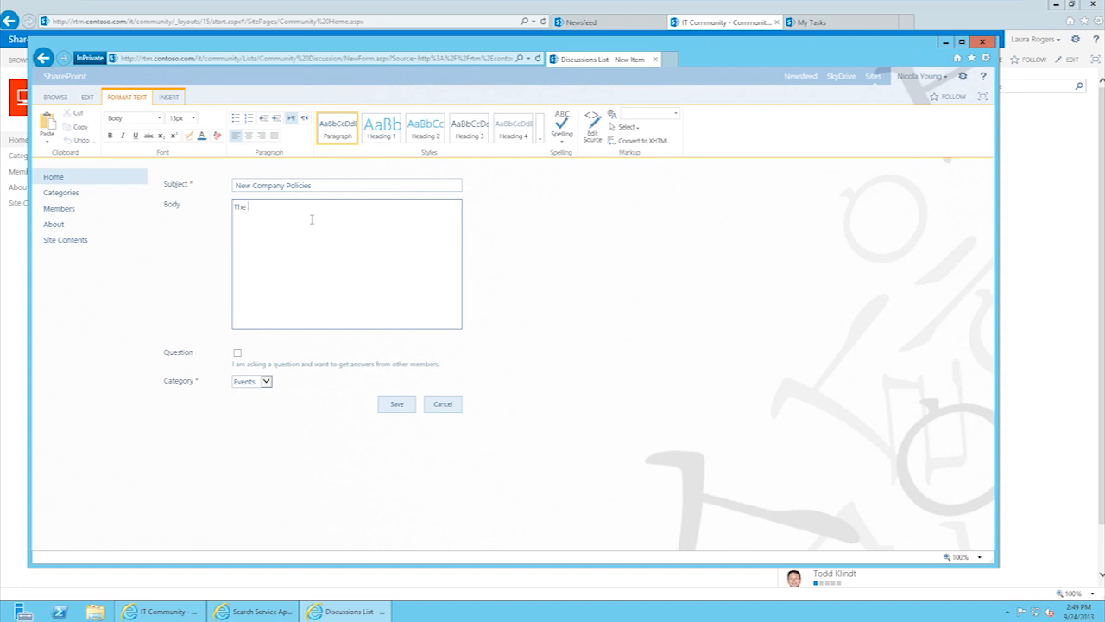
type("new company policy project will be kick")
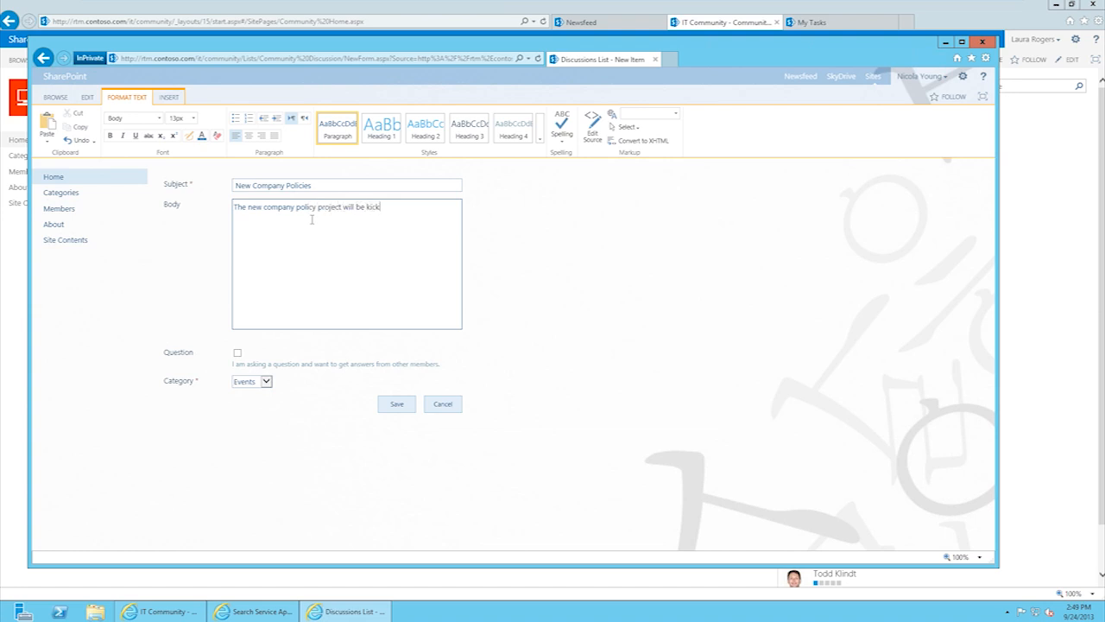
type("ing off soon.")
type("Where should we created")
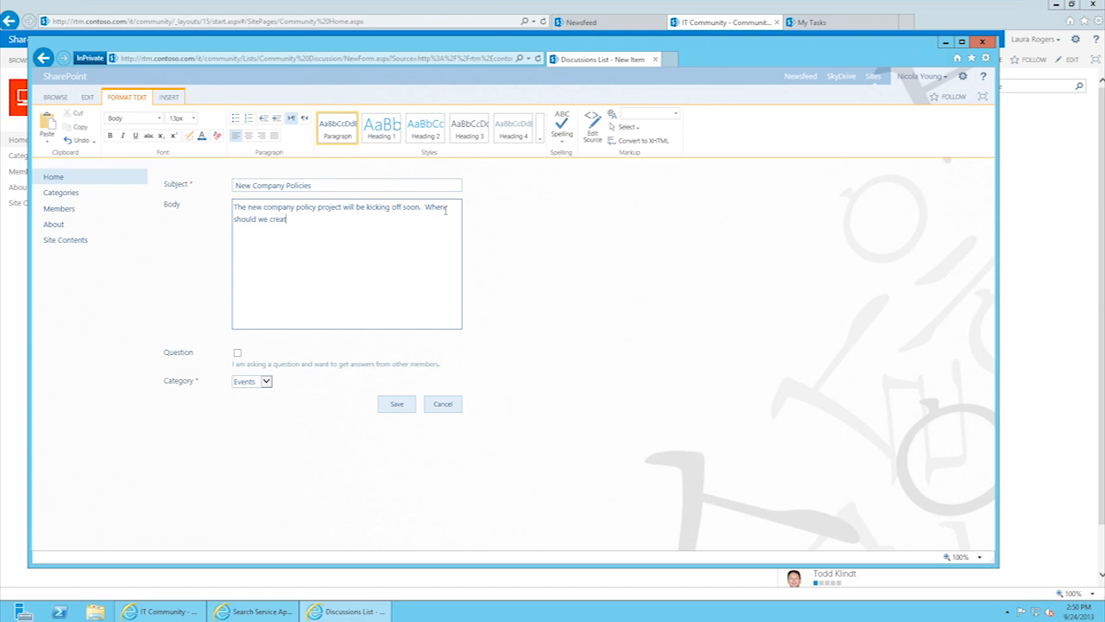
key("BackSpace")
type("this site?")
Step: Mark the discussion as a question in the General category and save it
left_click(237, 352)
left_click(267, 382)
left_click(255, 390)
left_click(395, 404)
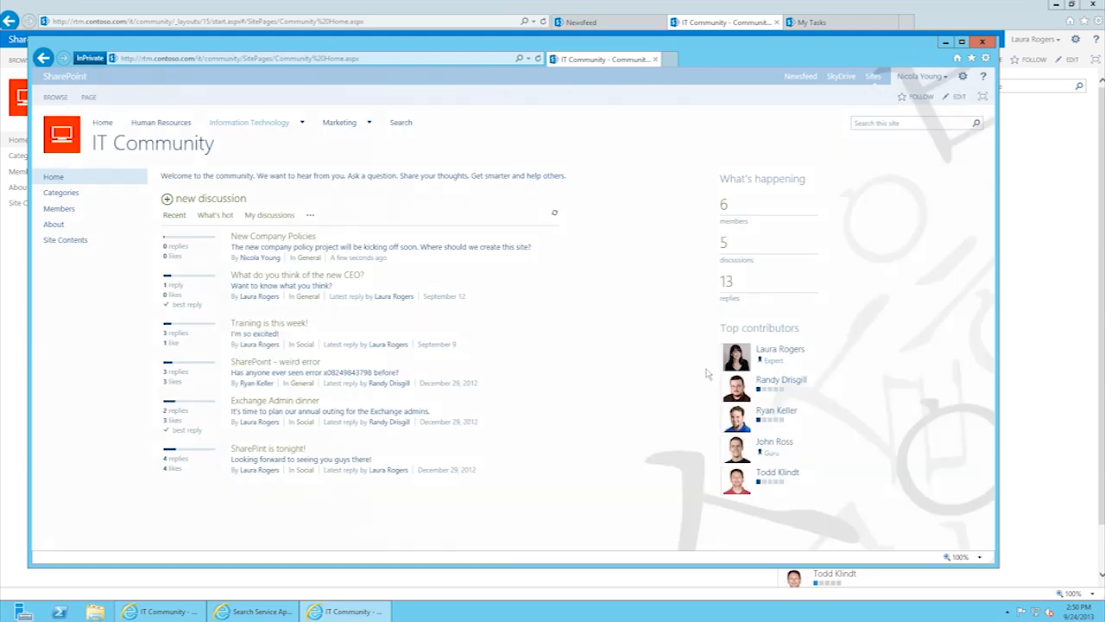
Step: In the main user's window, refresh the community and open the New Company Policies discussion
left_click(726, 12)
left_click(543, 22)
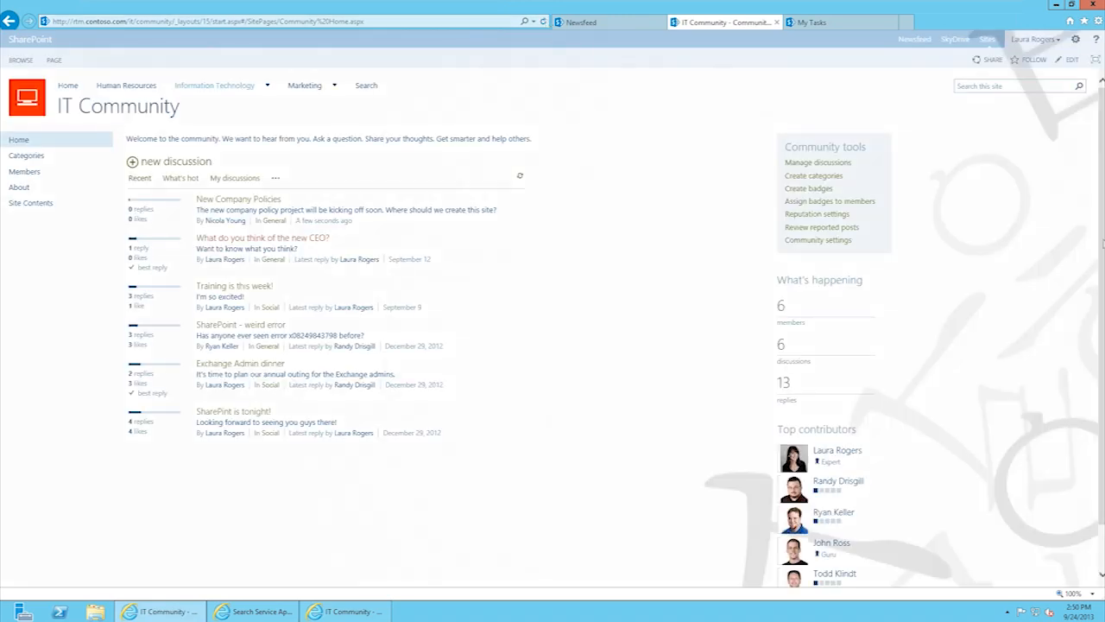
scroll(1102, 382, "down", 2)
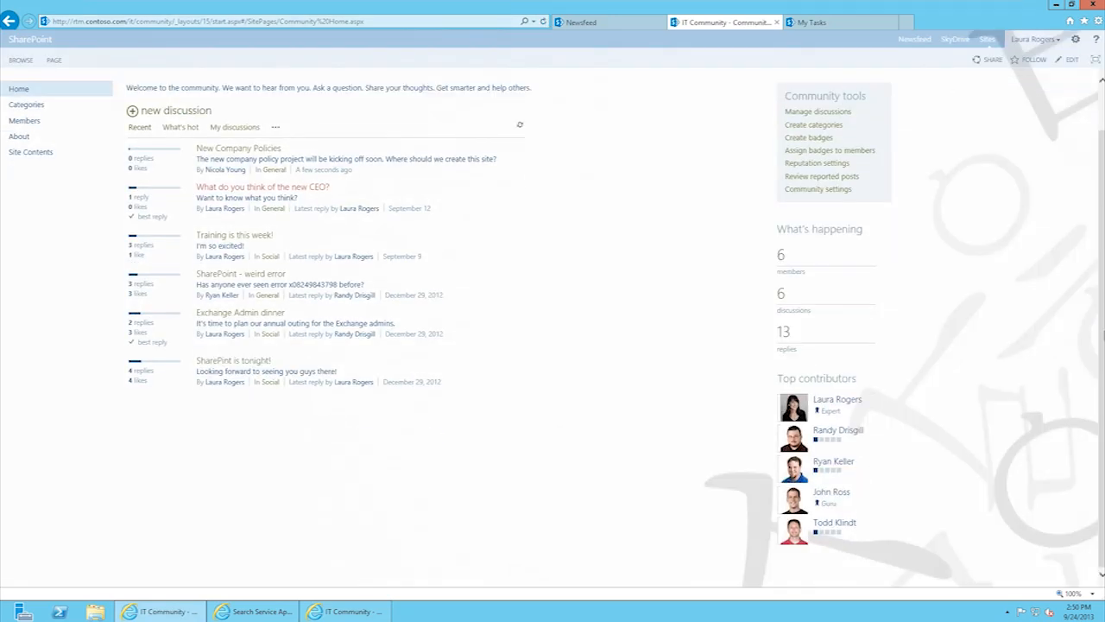
scroll(553, 328, "up", 2)
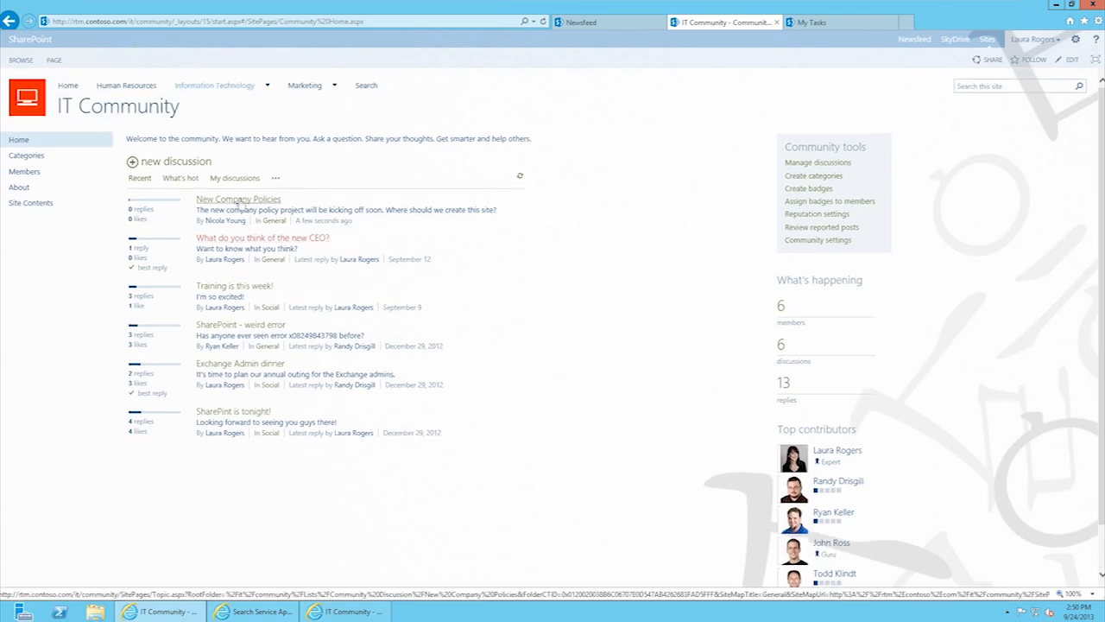
left_click(239, 202)
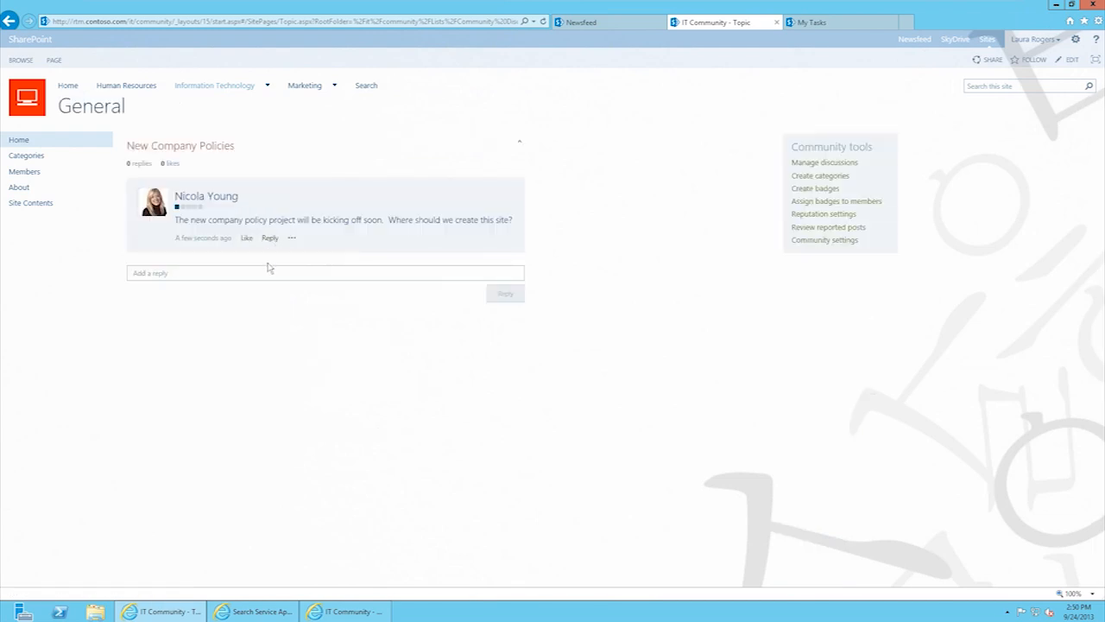
Step: Reply 'This would be good in its own web app, and use tagging to tag policies.'
left_click(265, 273)
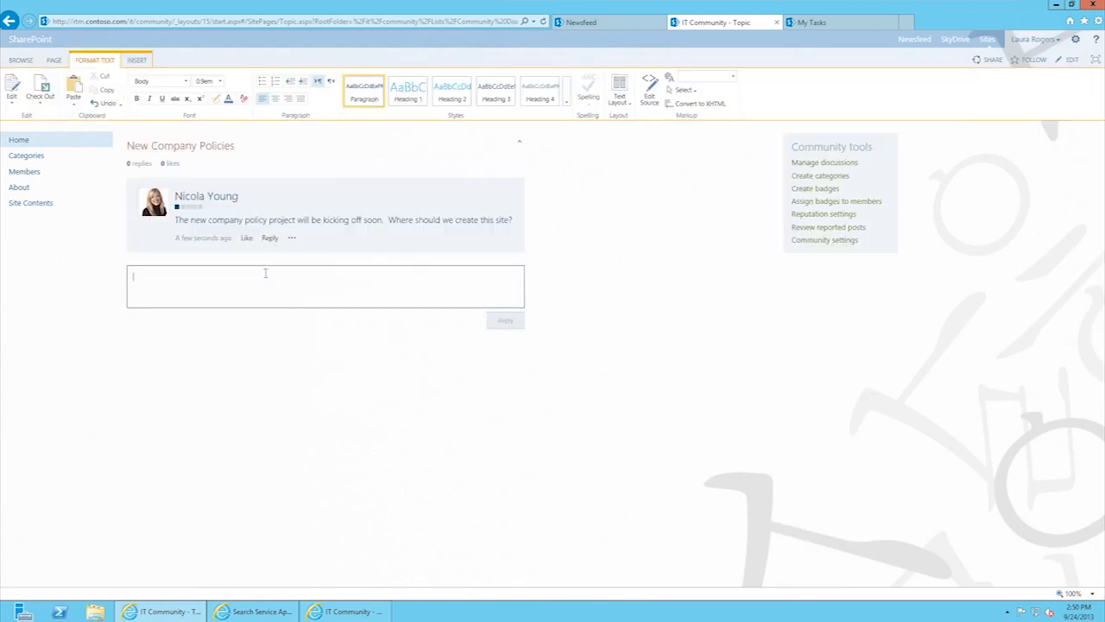
type("This would be good in its own web app.")
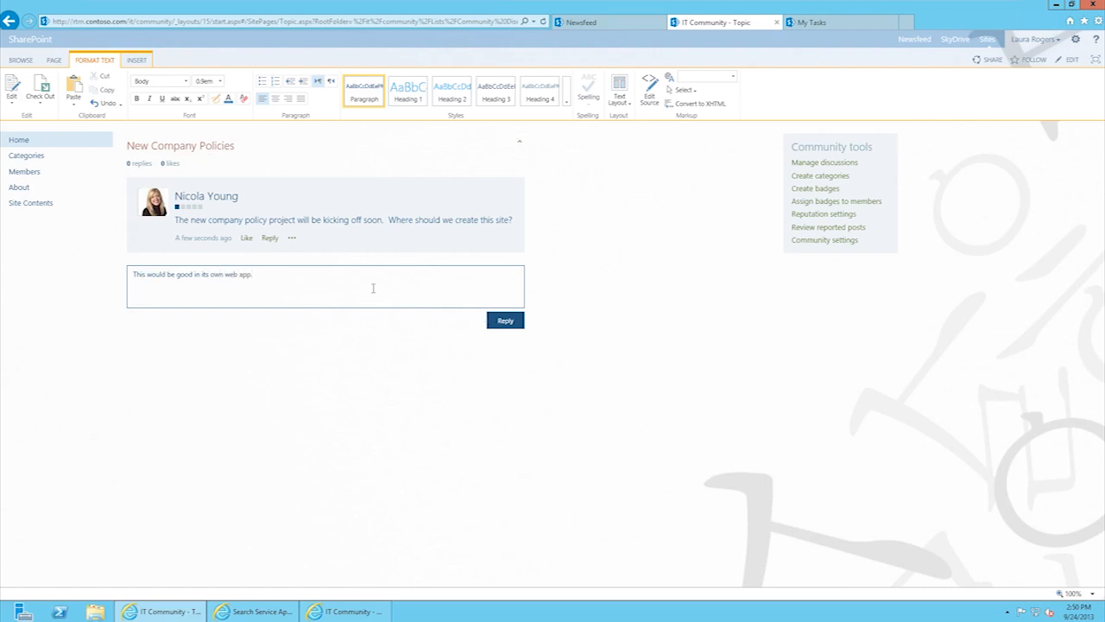
key("BackSpace")
type(", and use tagging to tag pl")
key("BackSpace")
type("olicies.")
left_click(503, 321)
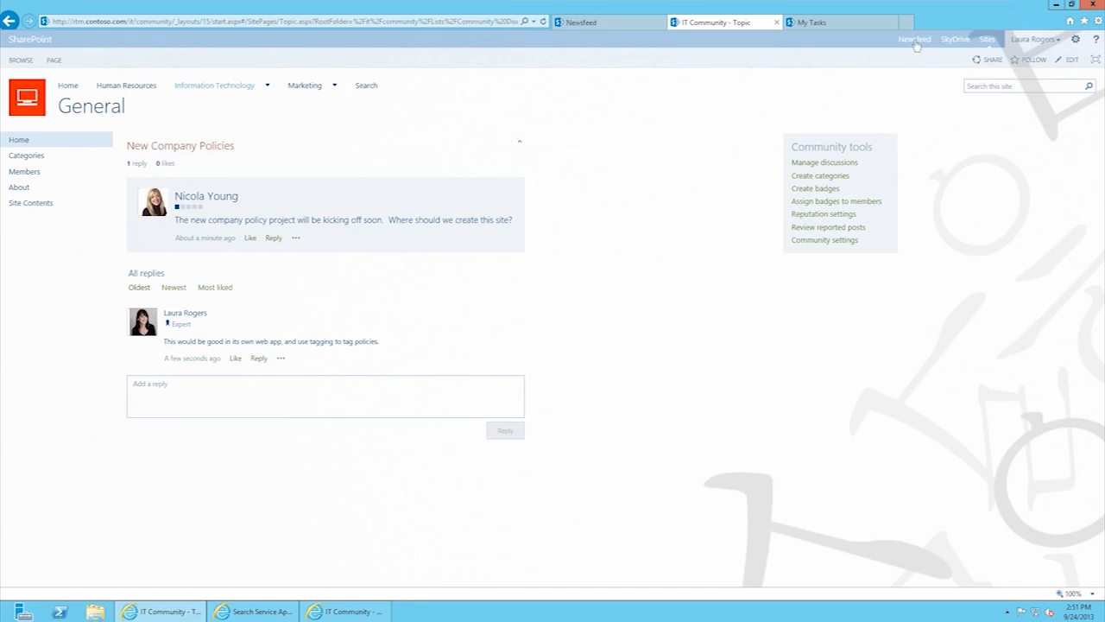
Step: Browse Categories > Social > 'Training is this week!', then go to Reputation settings
left_click(19, 140)
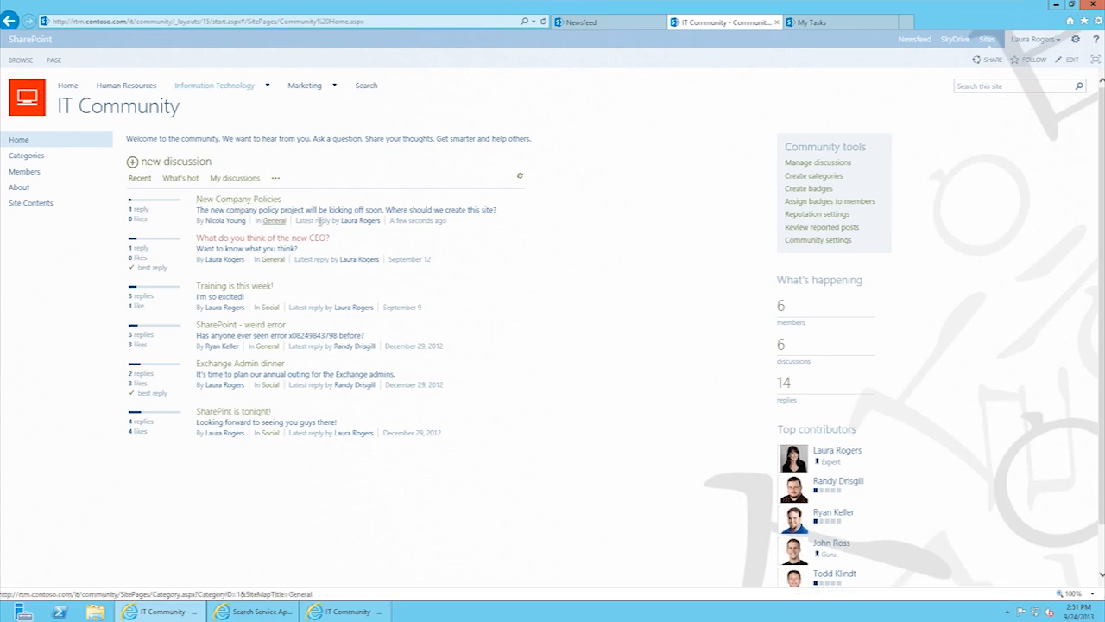
left_click(37, 160)
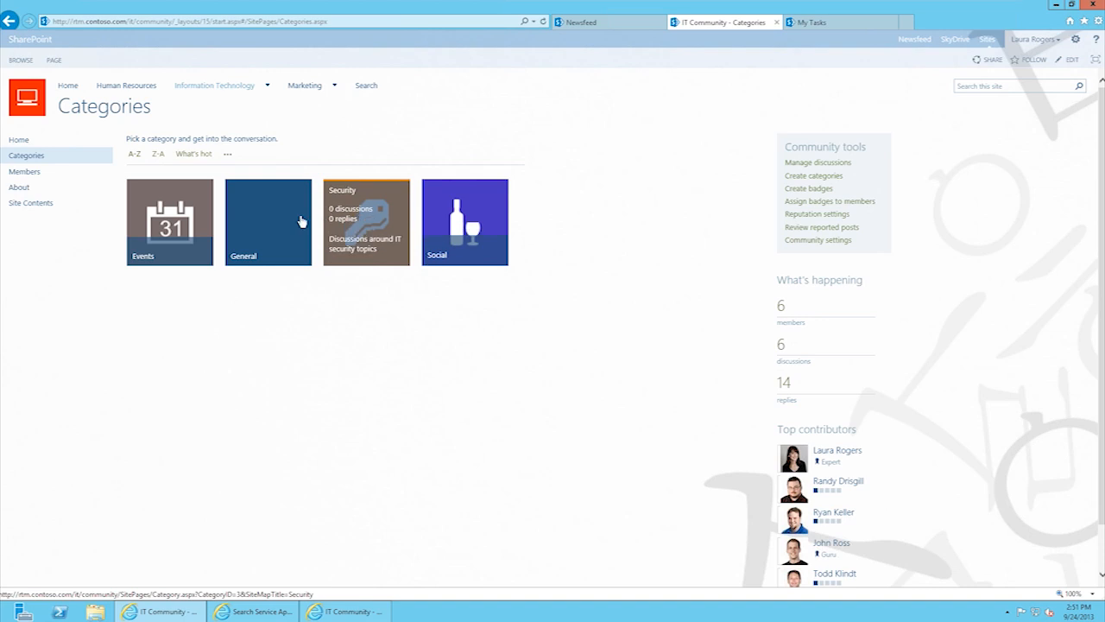
left_click(460, 222)
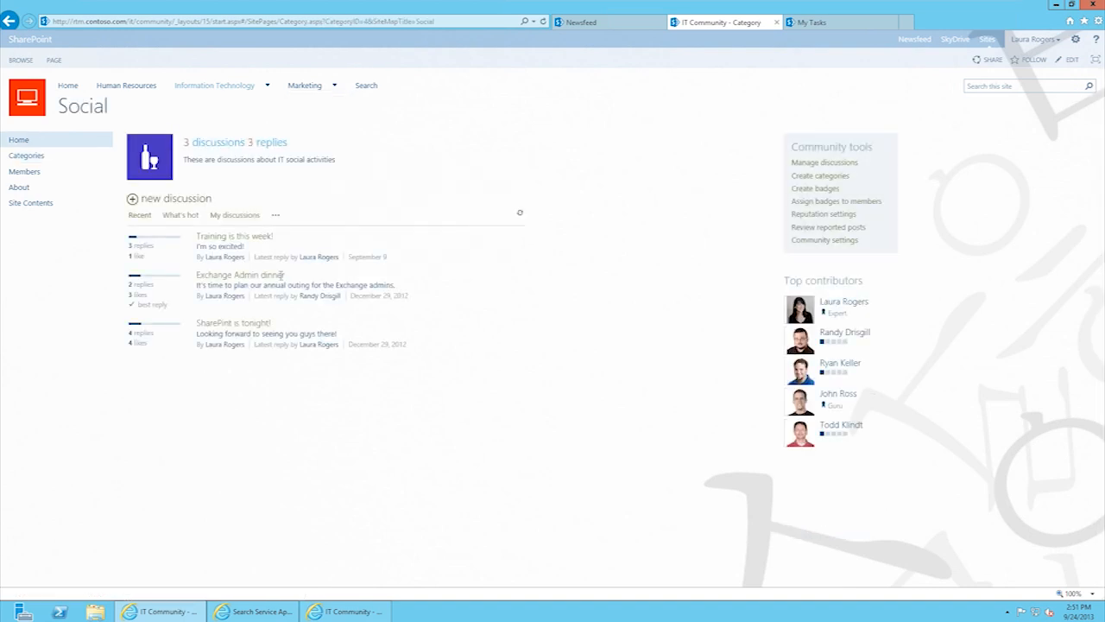
left_click(232, 240)
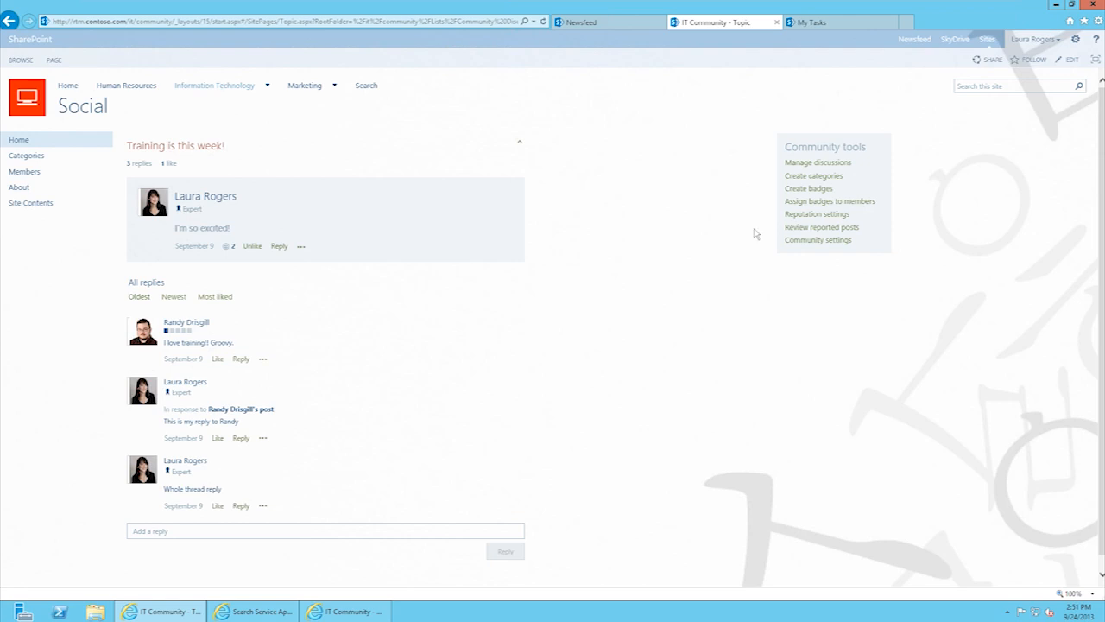
left_click(820, 216)
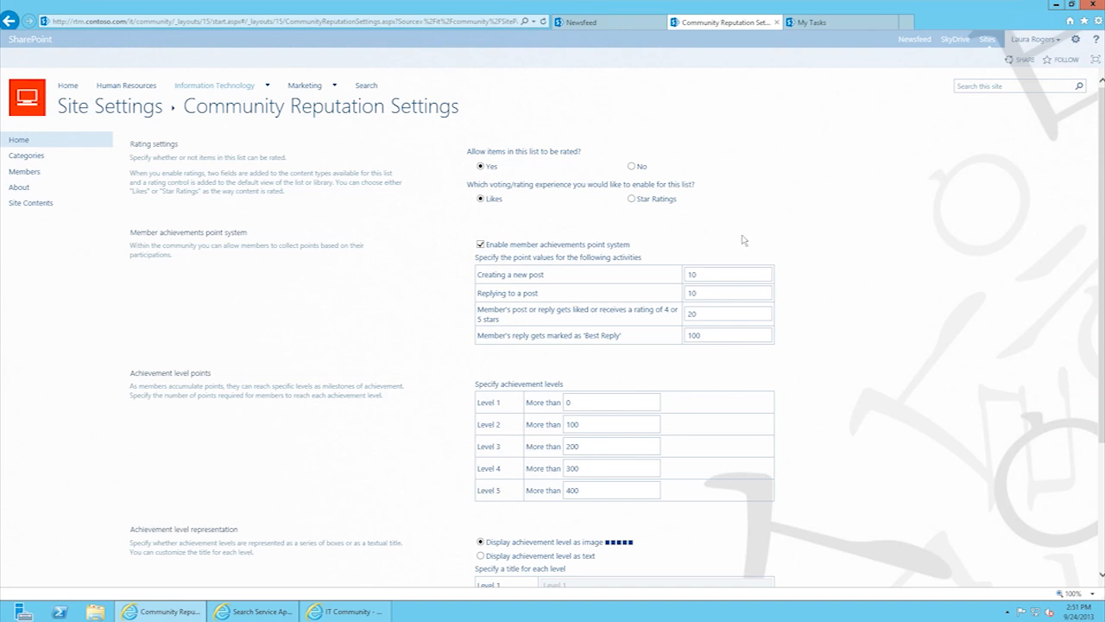
Step: Review the new-post points and Level 1/2 thresholds unchanged, then switch to the IT Community private window
left_click(699, 275)
left_click(599, 423)
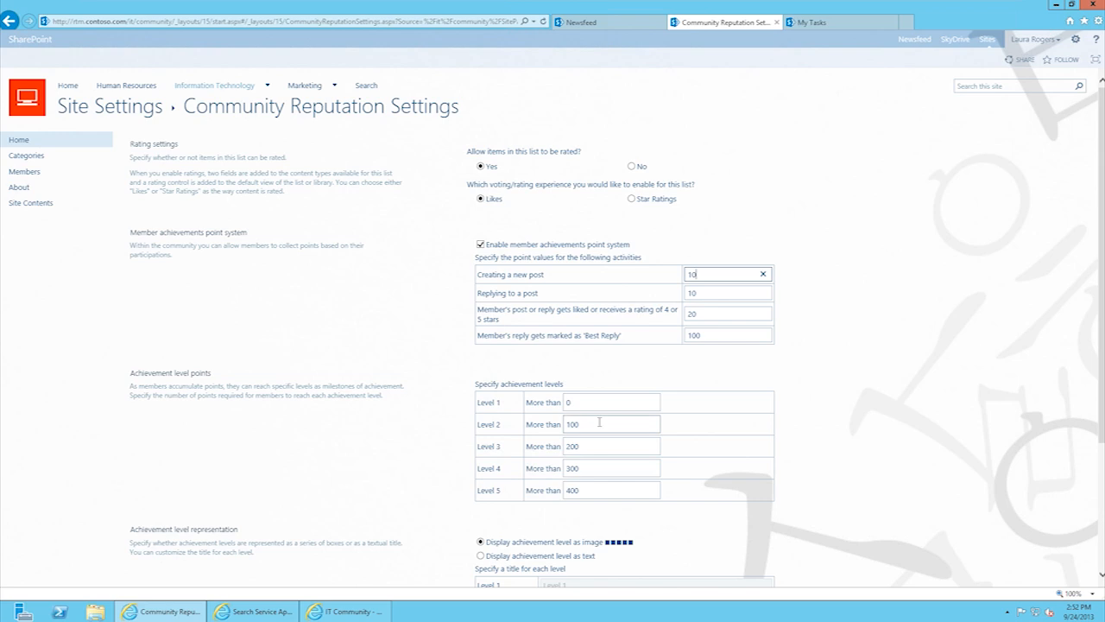
left_click(594, 403)
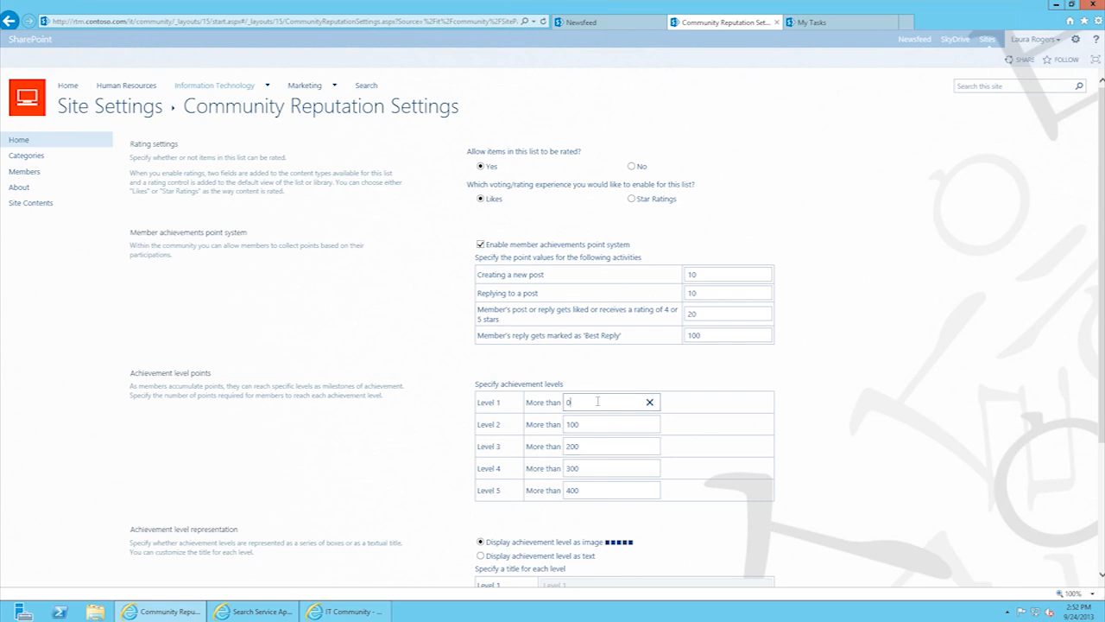
left_click(367, 615)
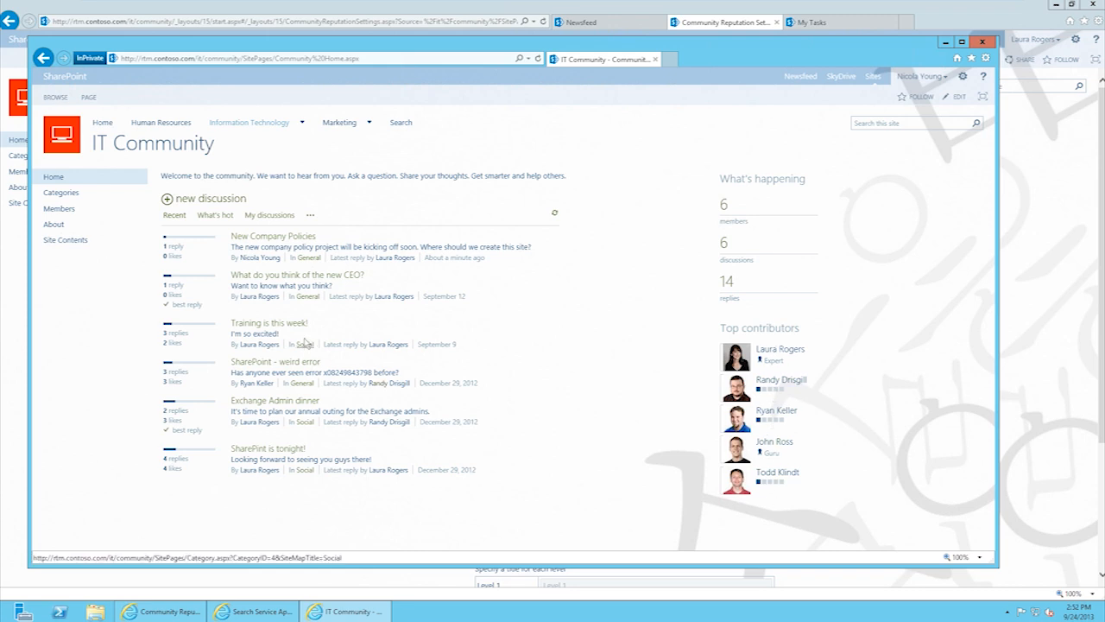
Step: Reply 'Yes that's documented in technet' on the SharePoint - weird error discussion and go back Home
left_click(255, 362)
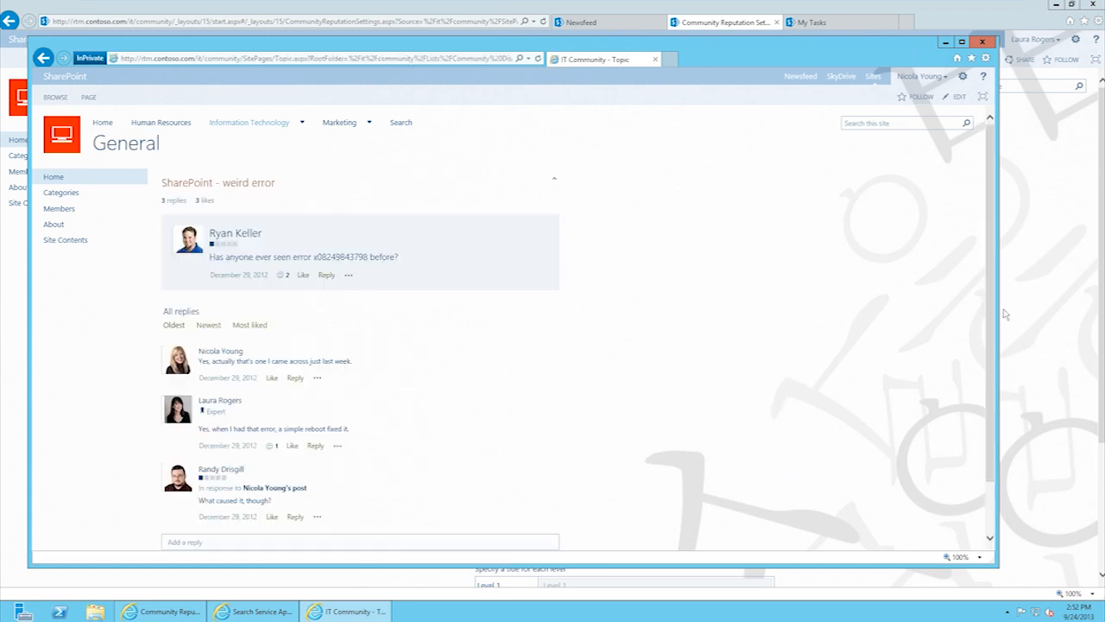
scroll(991, 322, "down", 2)
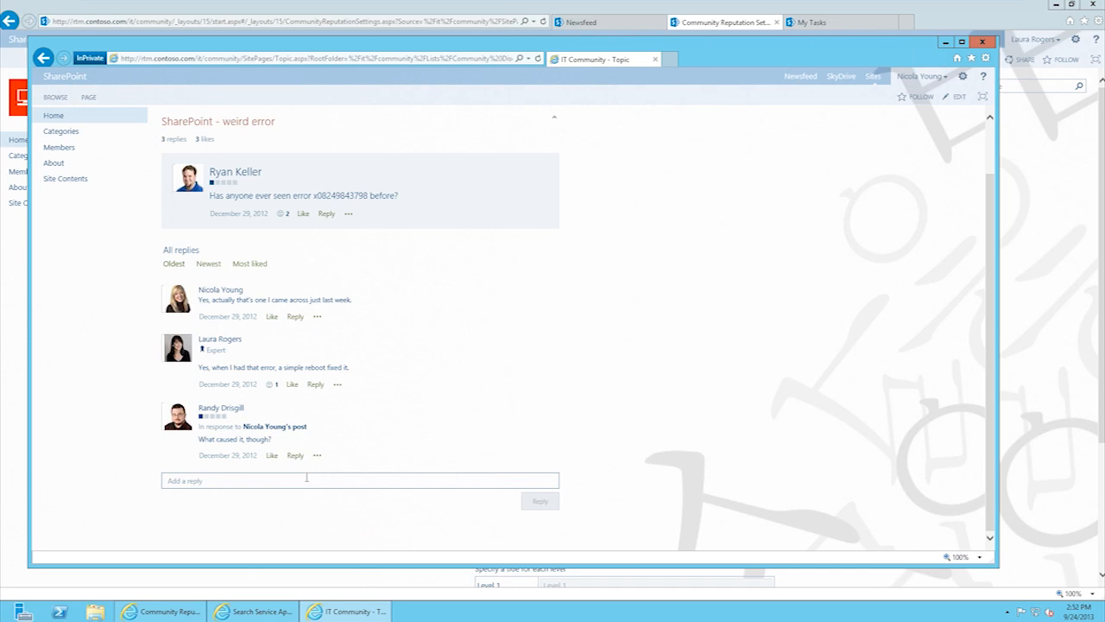
left_click(257, 481)
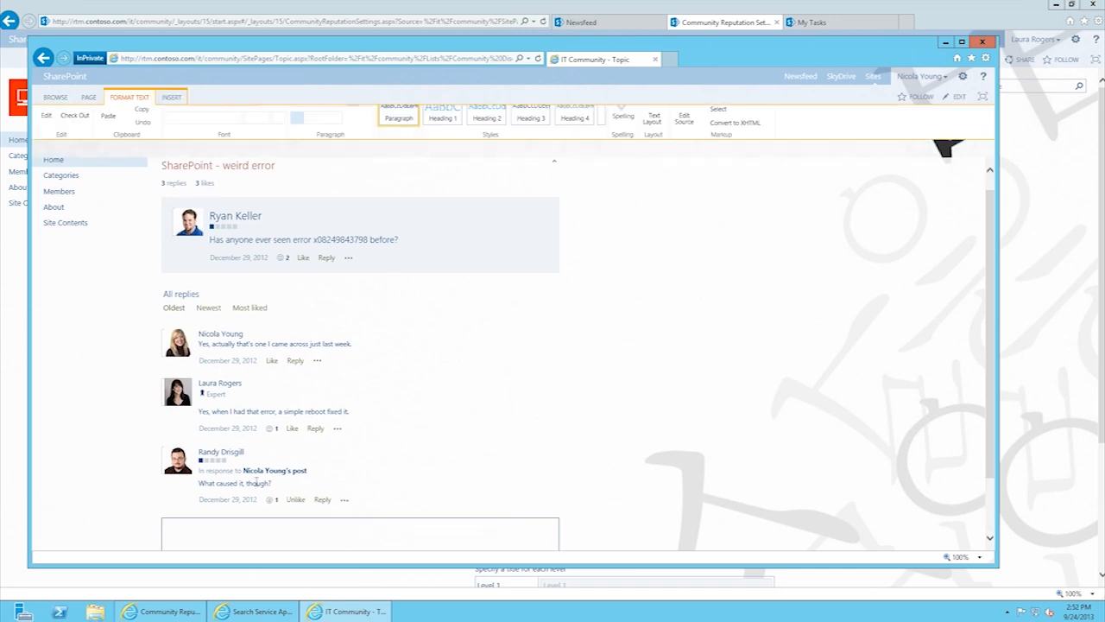
type("Yes that's docu")
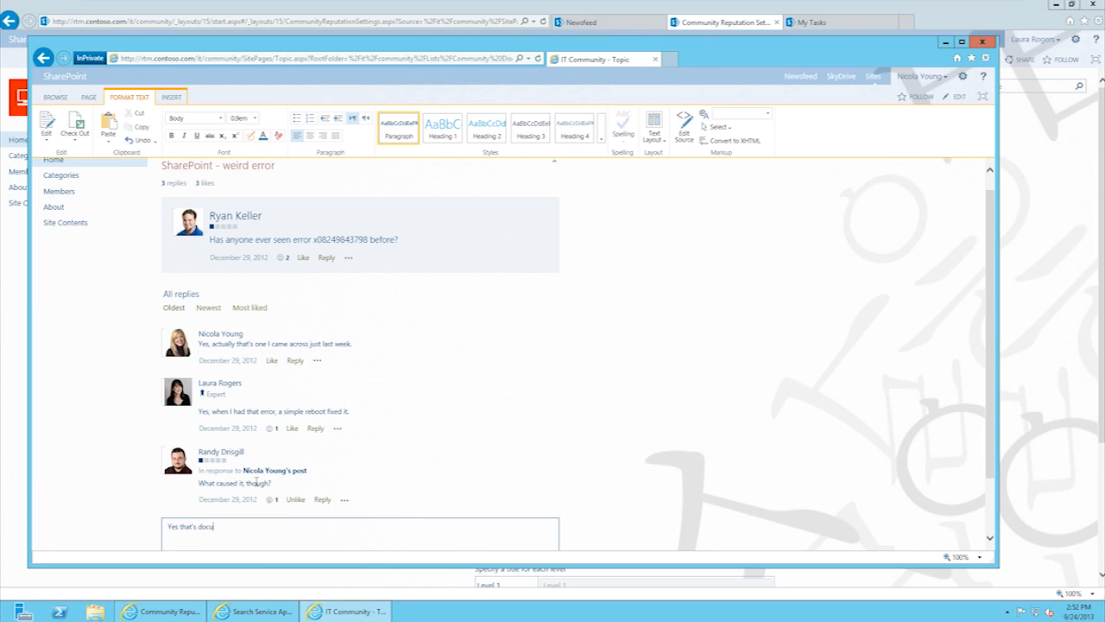
type("mented in technet")
left_click_drag(992, 447, 992, 501)
left_click(536, 502)
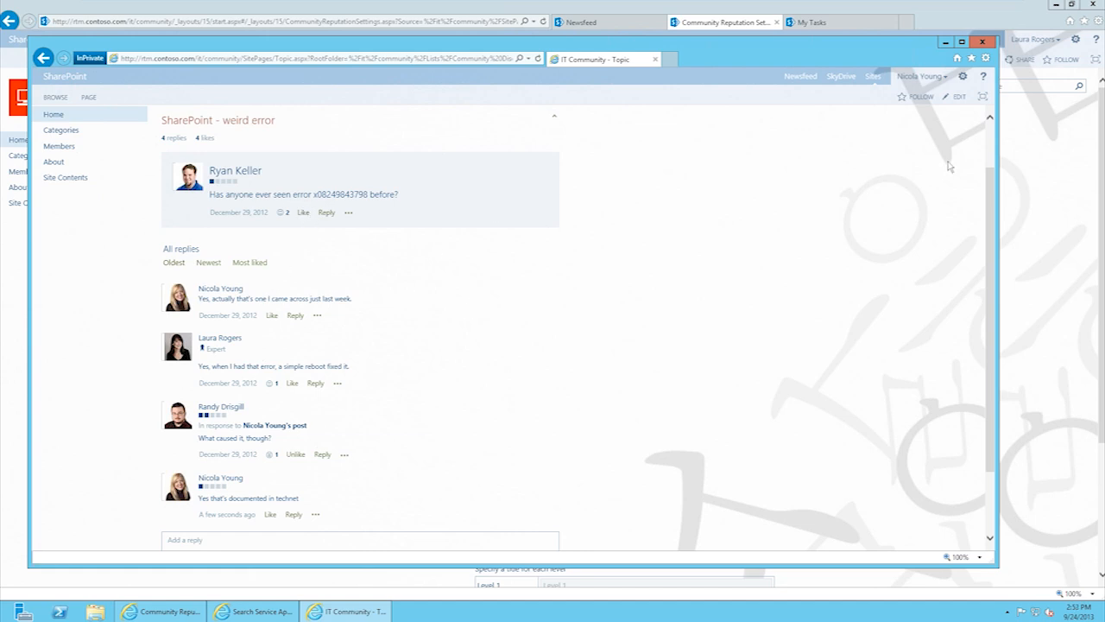
left_click(993, 149)
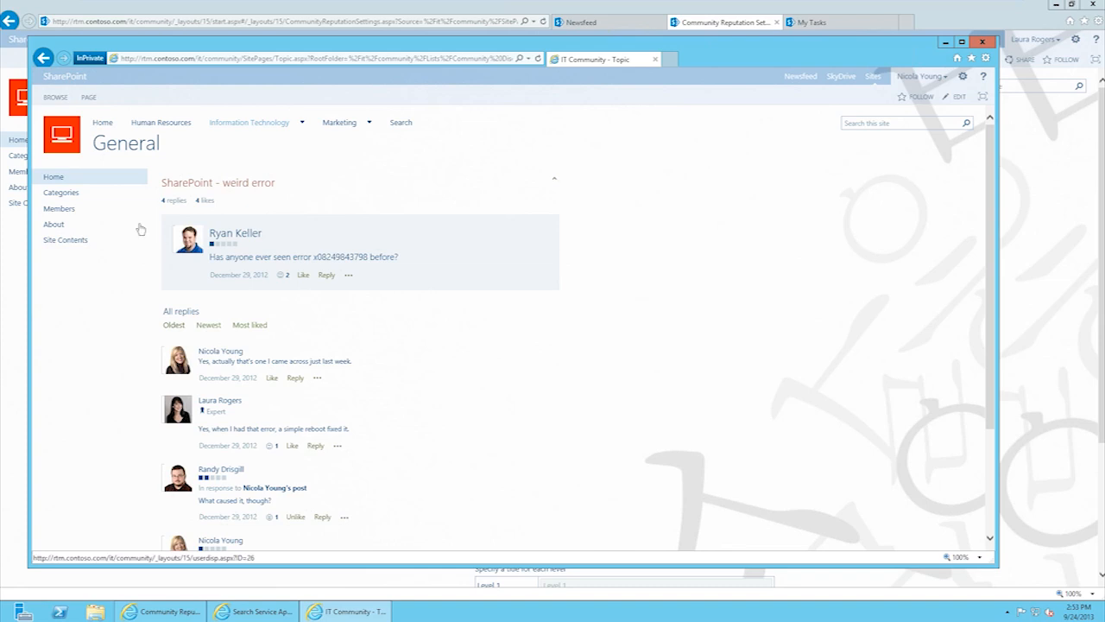
left_click(109, 125)
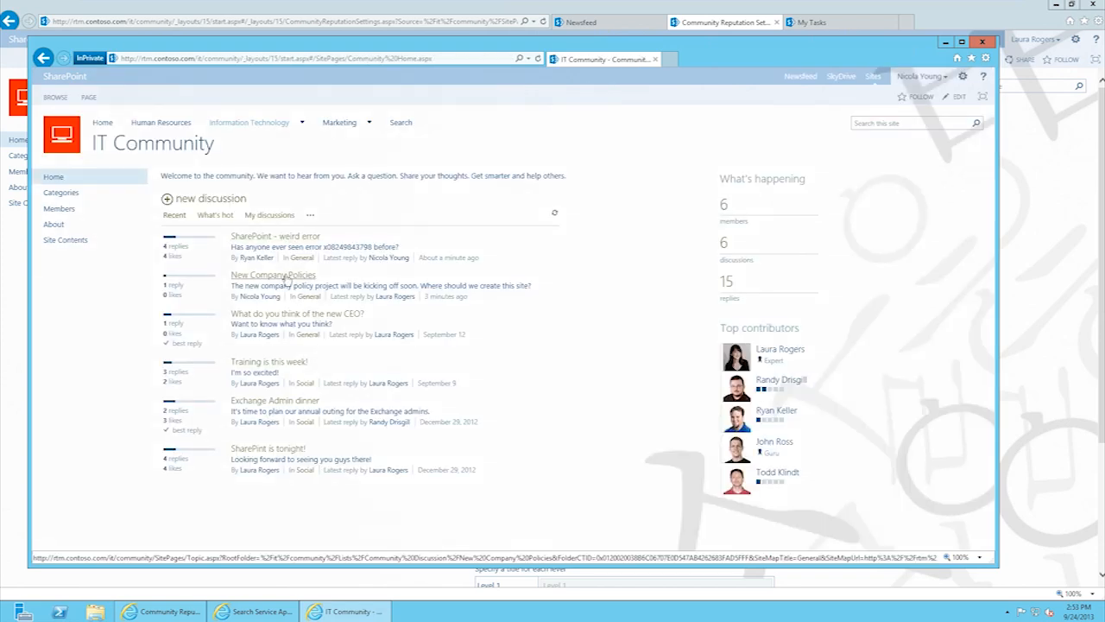
Step: Mark the reply on New Company Policies as the best reply and return to the community home
left_click(288, 278)
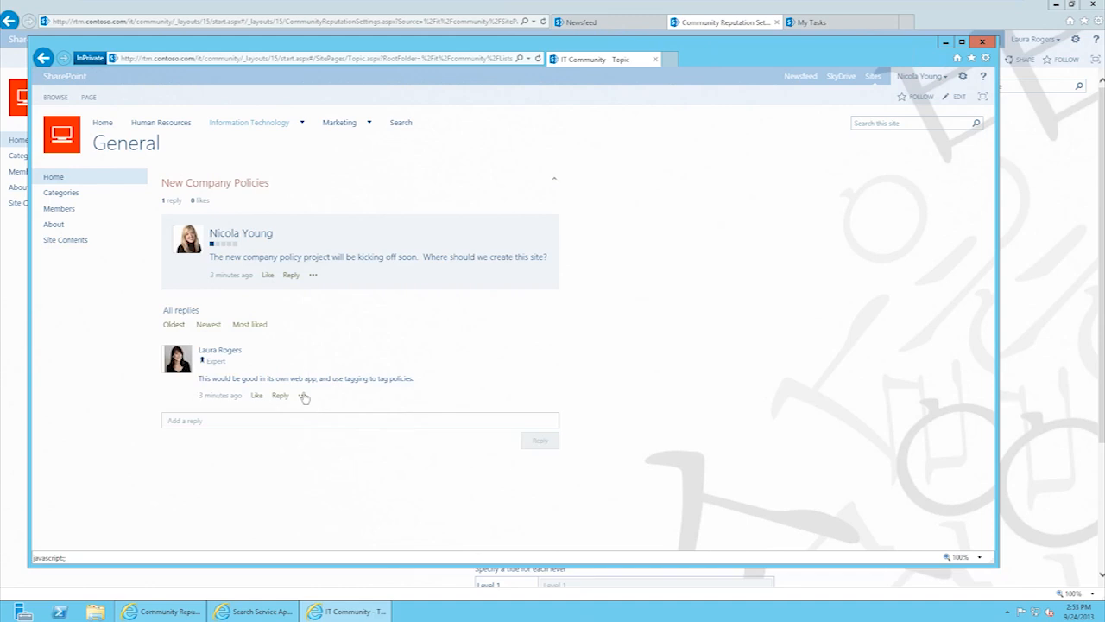
left_click(302, 395)
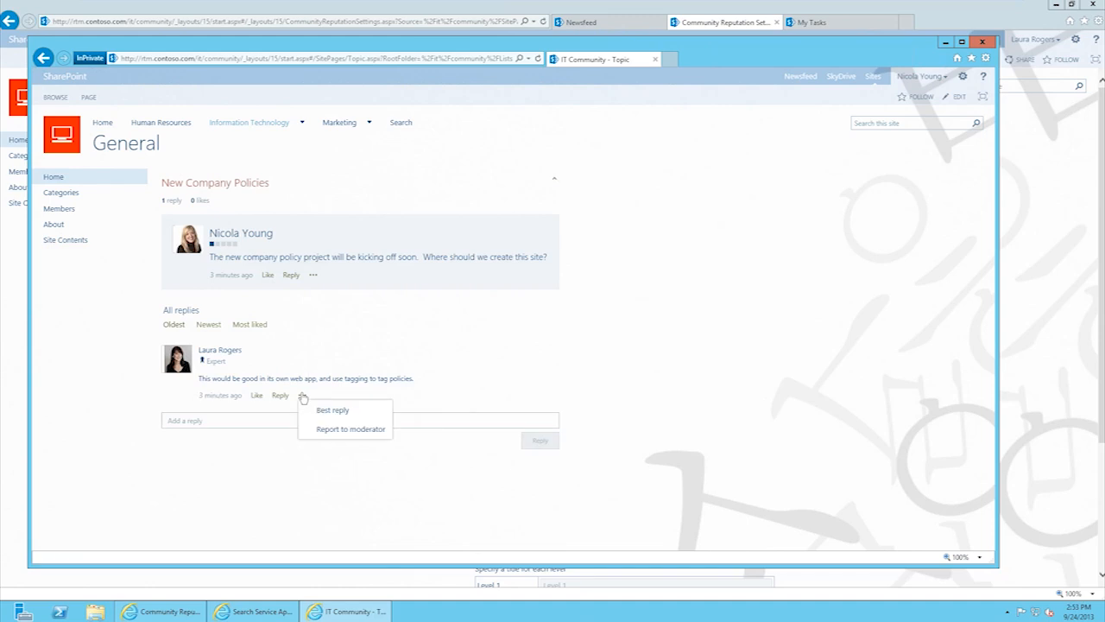
left_click(343, 412)
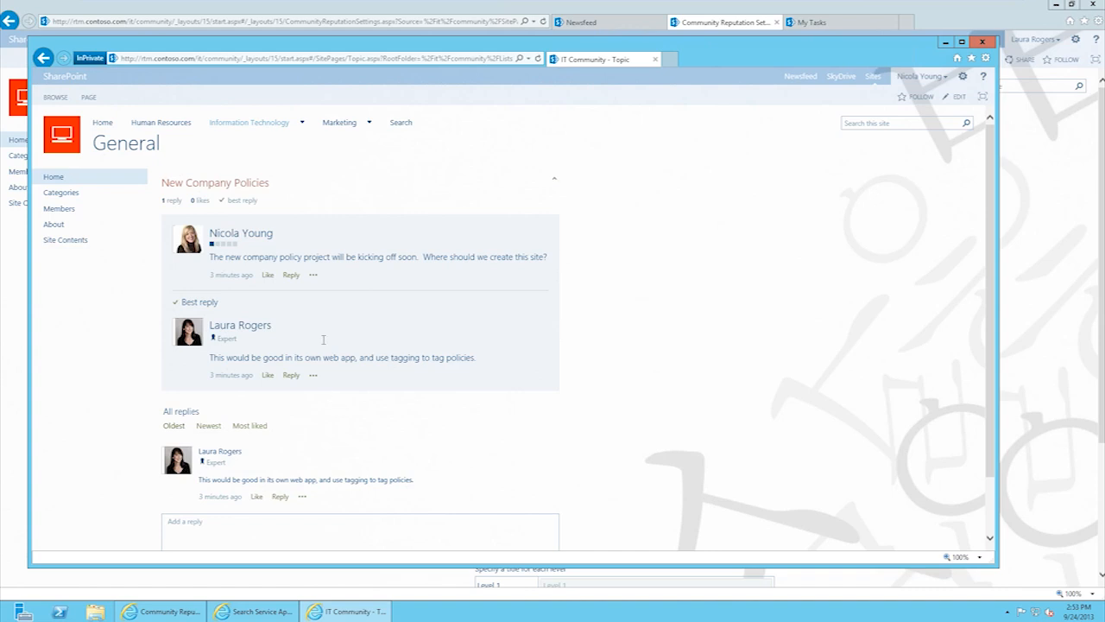
left_click(65, 179)
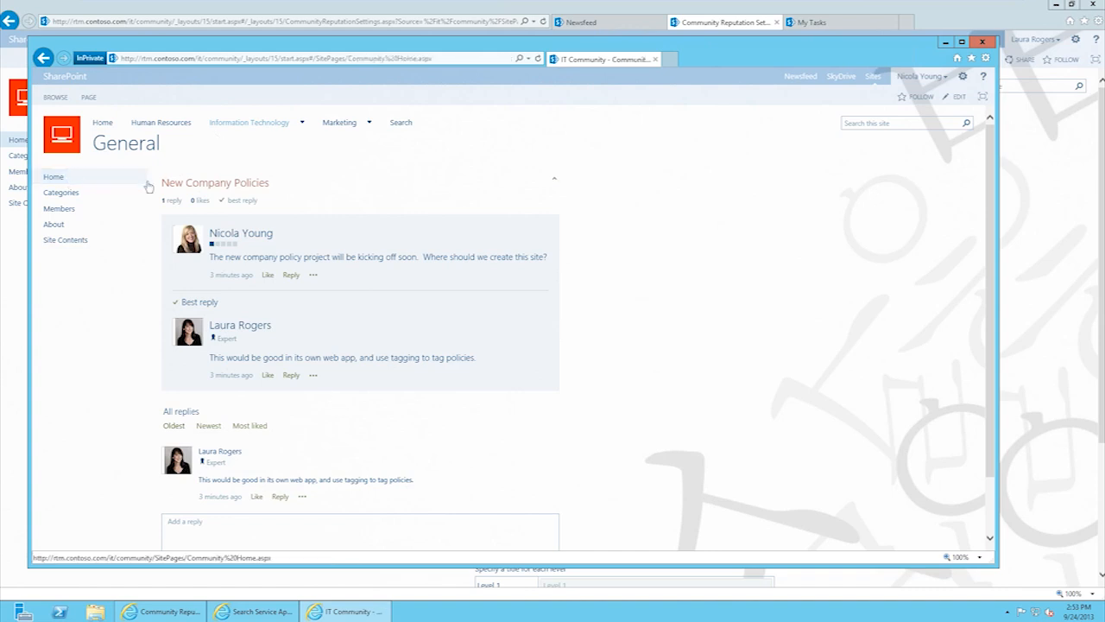
Step: Filter discussions by Answered questions, Unanswered questions and My discussions, then by What's hot
left_click(311, 218)
left_click(346, 249)
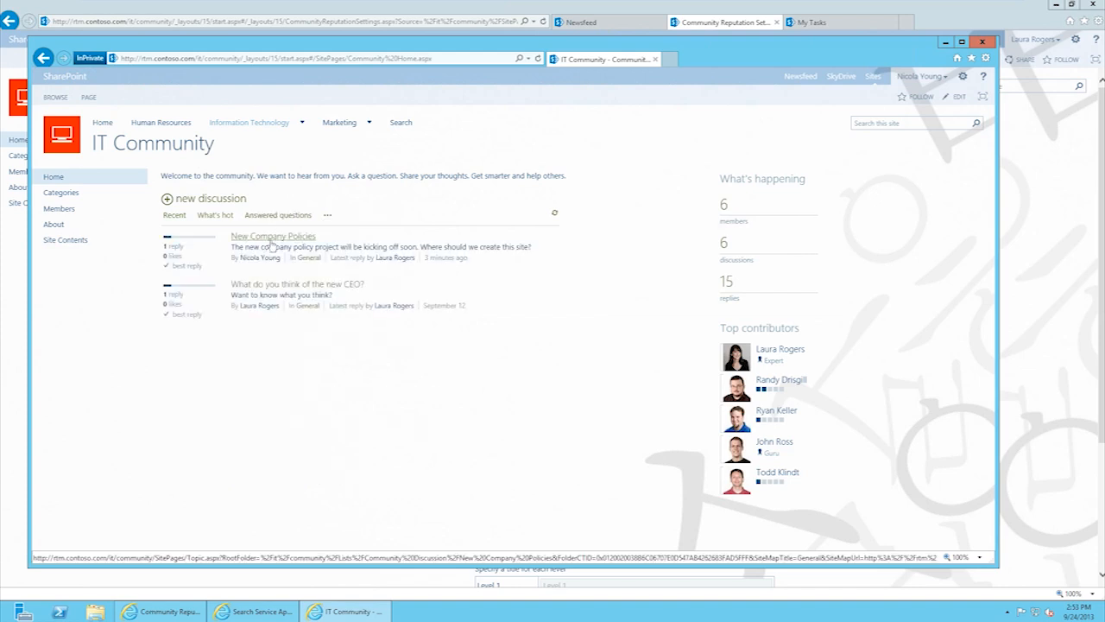
left_click(328, 217)
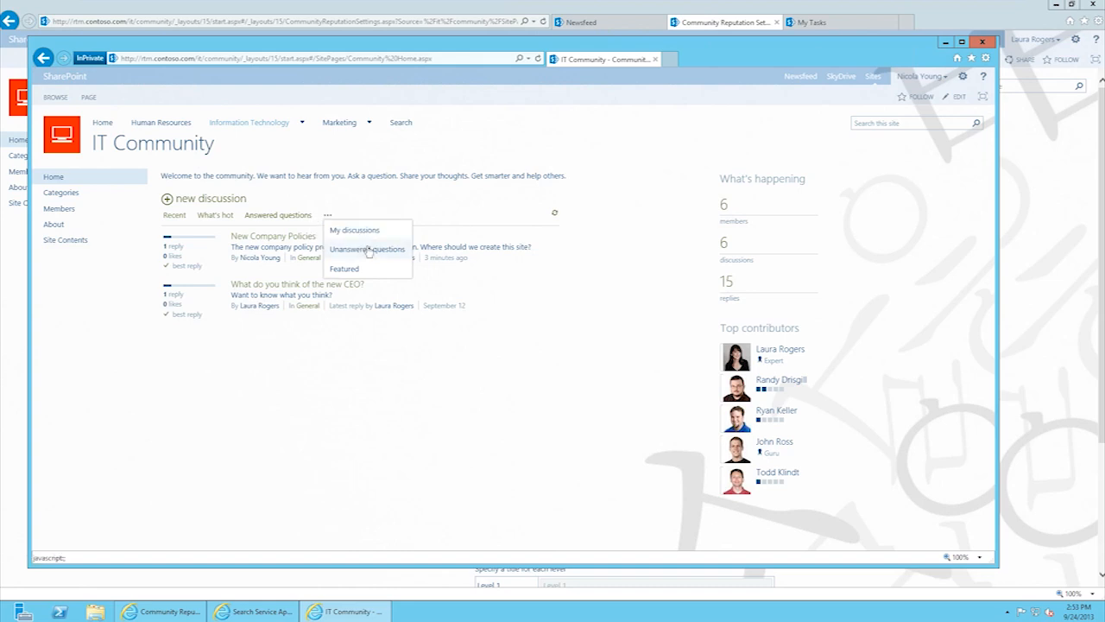
left_click(369, 251)
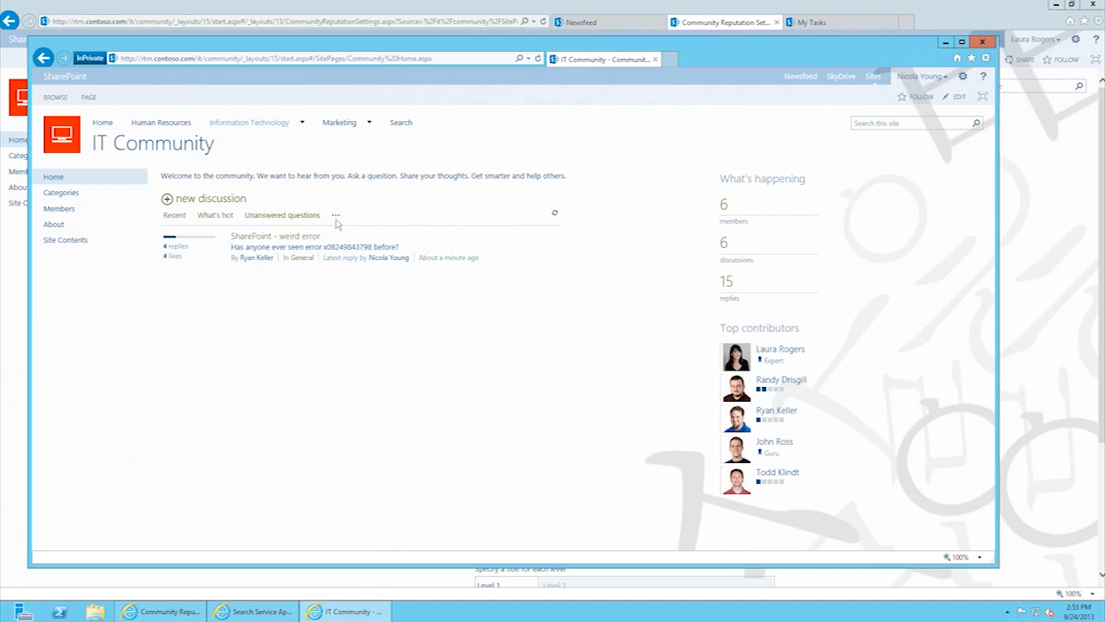
left_click(336, 219)
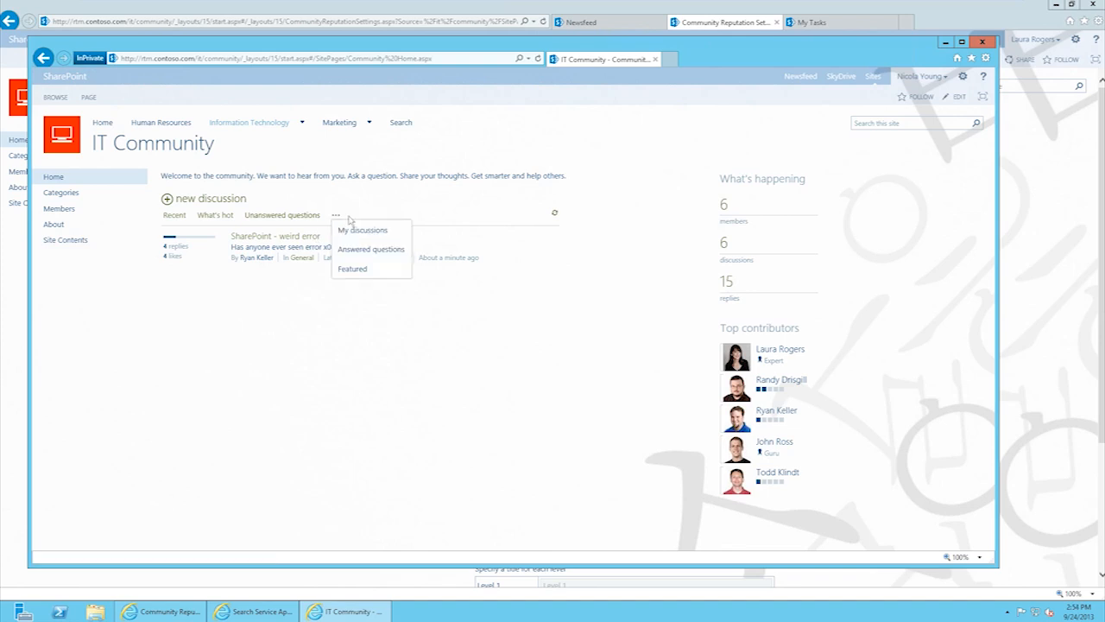
left_click(359, 230)
left_click(216, 216)
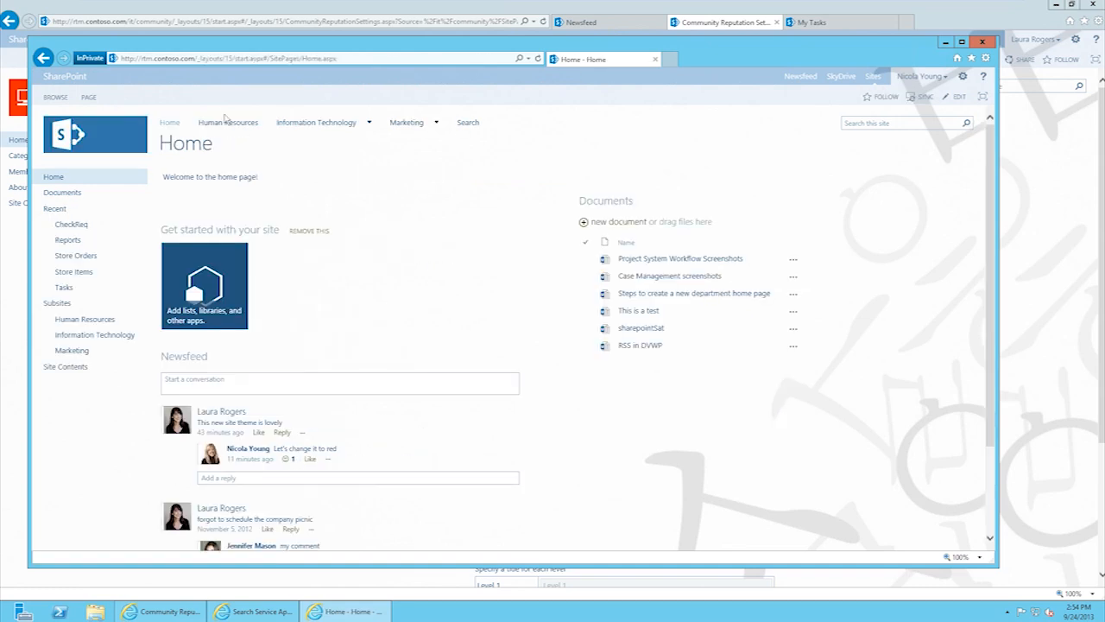
Step: Open the IT Projects site from the Information Technology menu in the private window
mouse_move(335, 122)
left_click(297, 153)
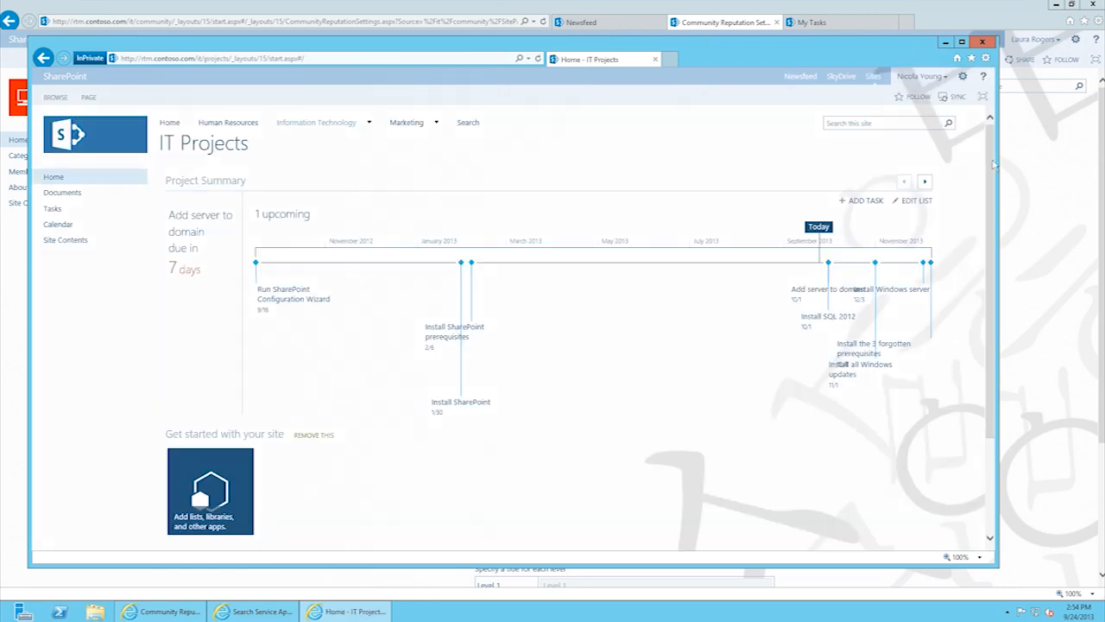
left_click_drag(994, 164, 999, 301)
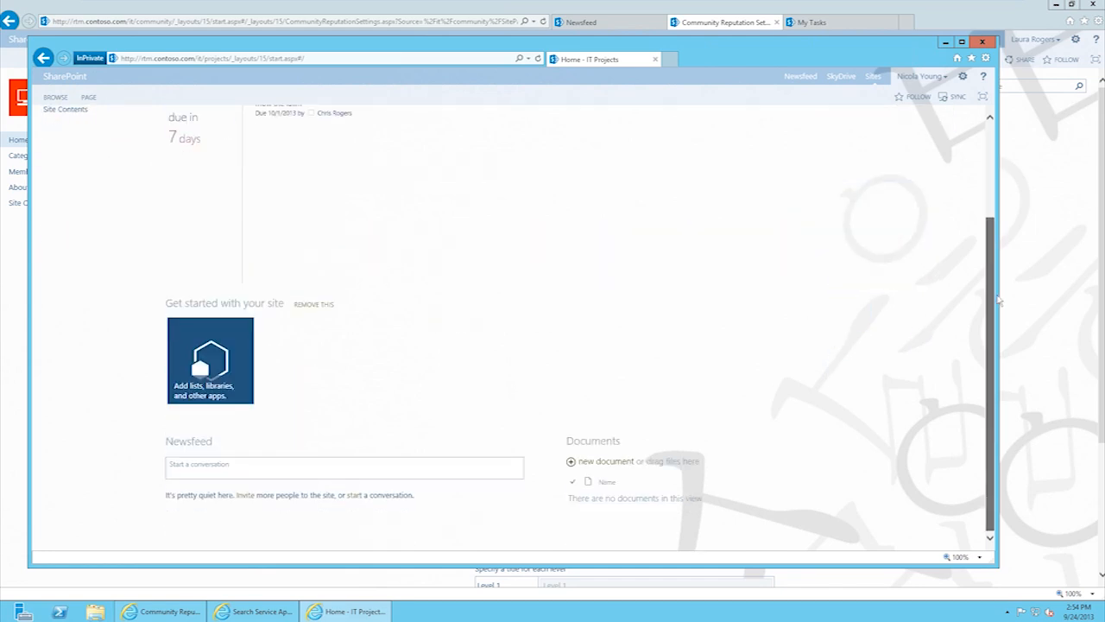
scroll(914, 430, "up", 3)
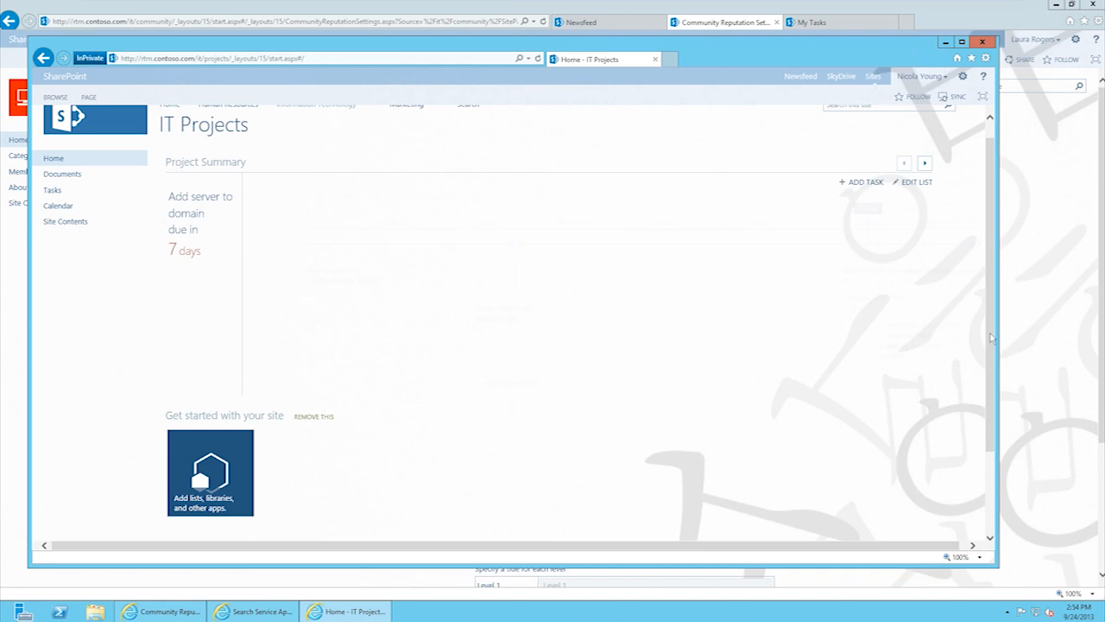
scroll(997, 419, "down", 3)
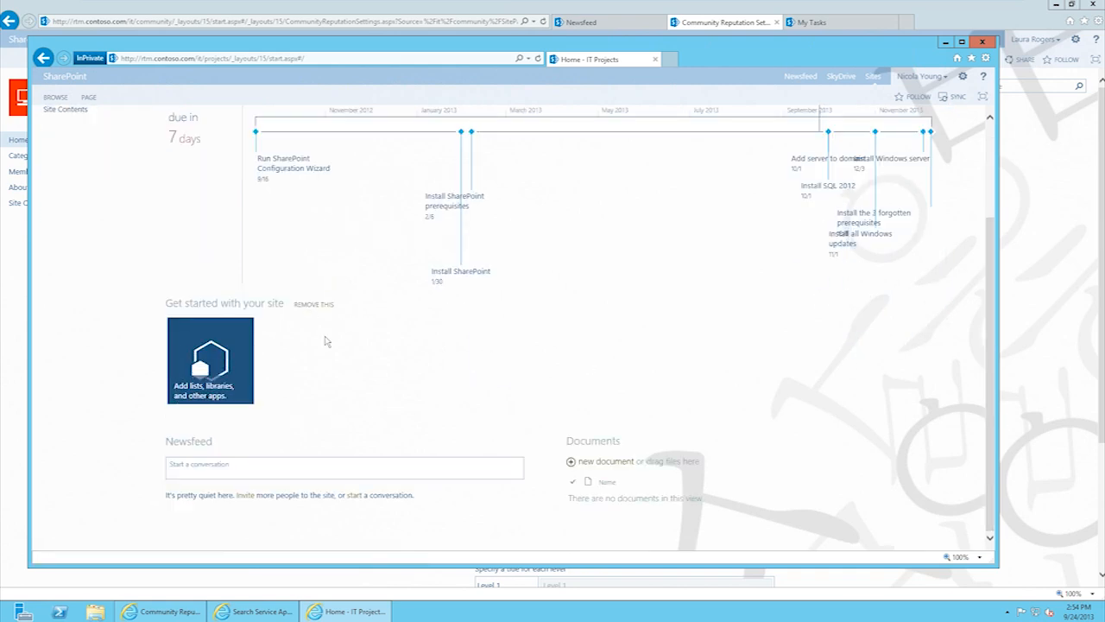
Step: Open the IT Projects site from Information Technology in the main browser window as well
left_click(1057, 227)
mouse_move(214, 86)
left_click(194, 116)
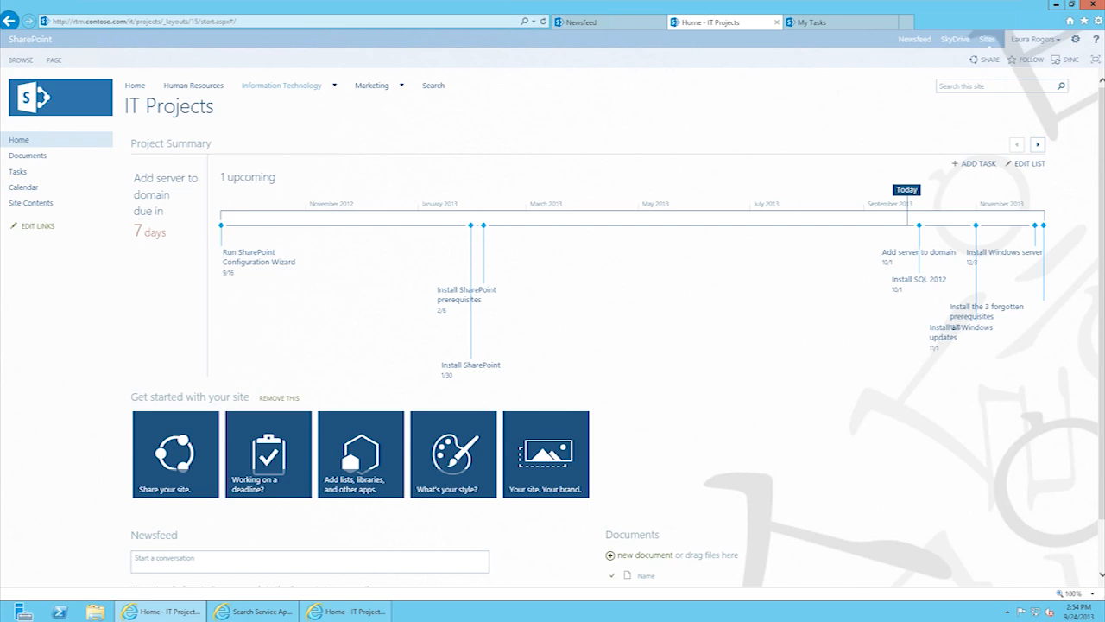
Step: Display Install Windows server as a timeline bar with start date 10/3 and due date 12/3/2013
left_click_drag(1101, 345, 1102, 393)
scroll(629, 228, "up", 1)
left_click(990, 252)
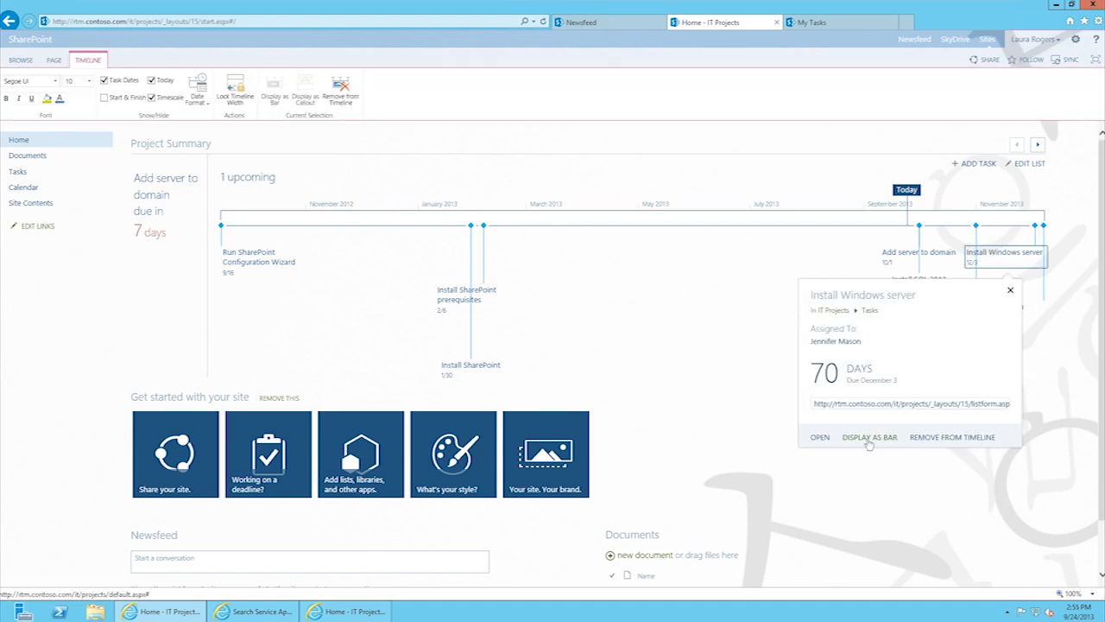
left_click(870, 438)
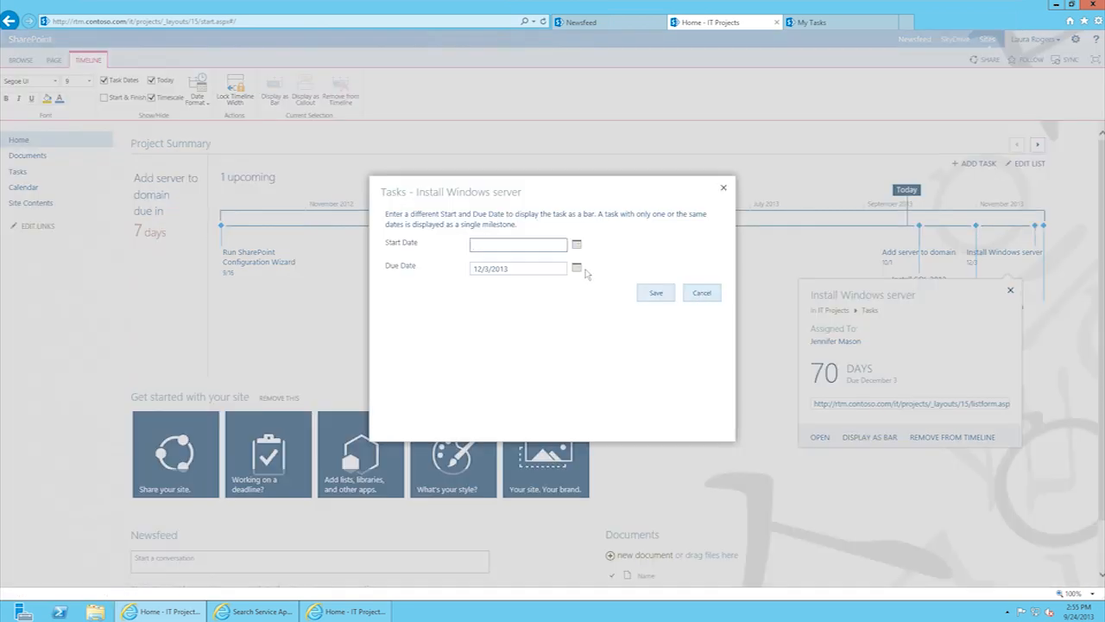
type("10/3")
left_click(656, 295)
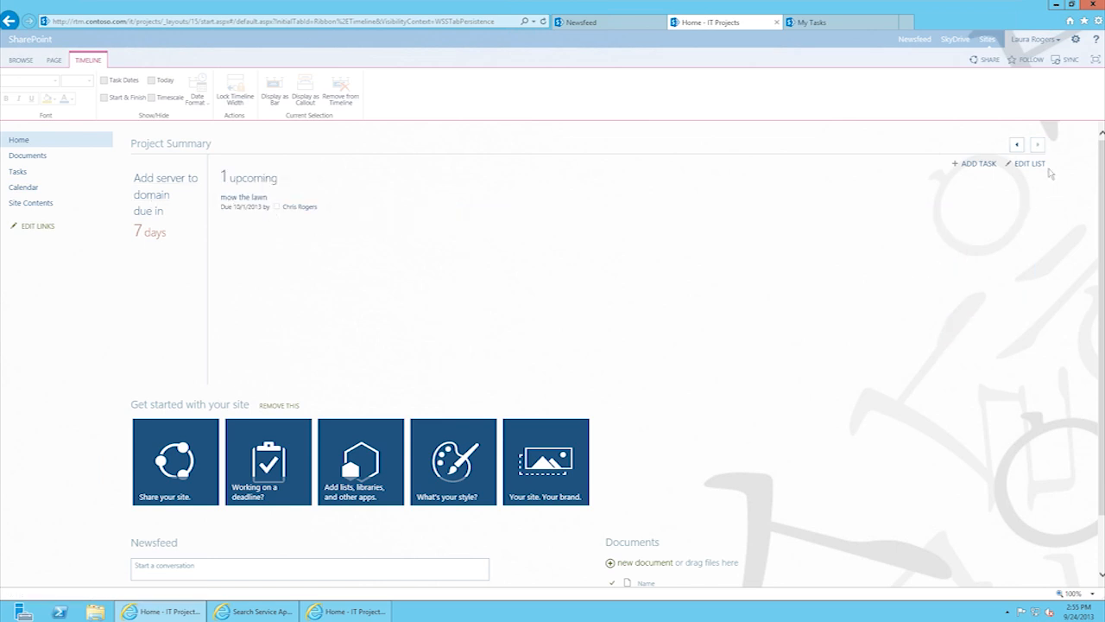
Step: Display Install SharePoint prerequisites as a timeline bar with start 8/1 and due date 9/23
left_click(1017, 145)
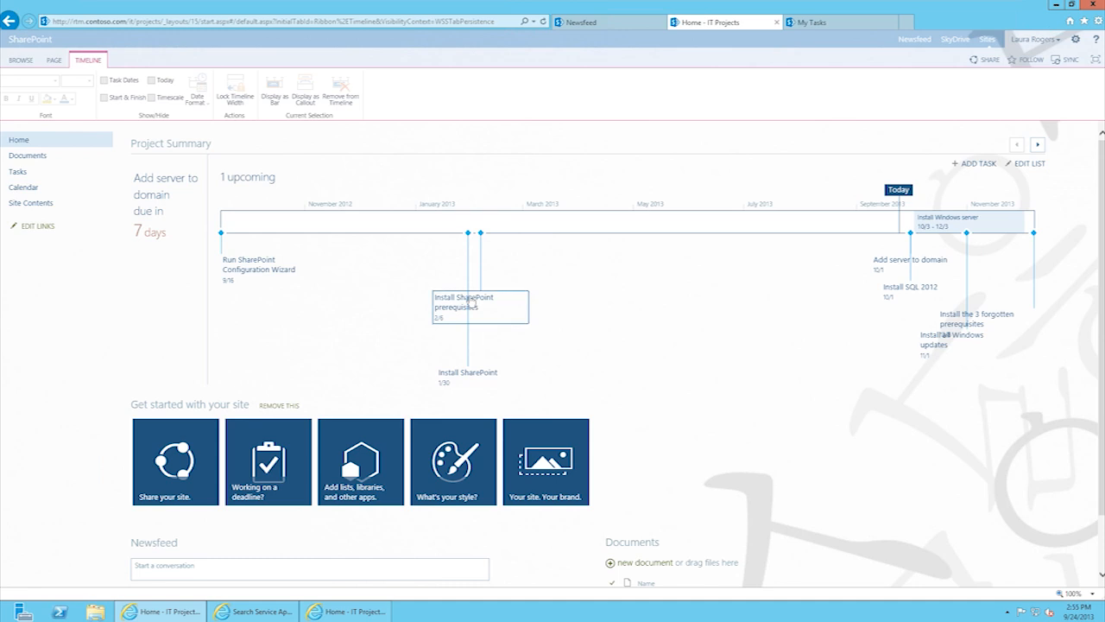
left_click(471, 302)
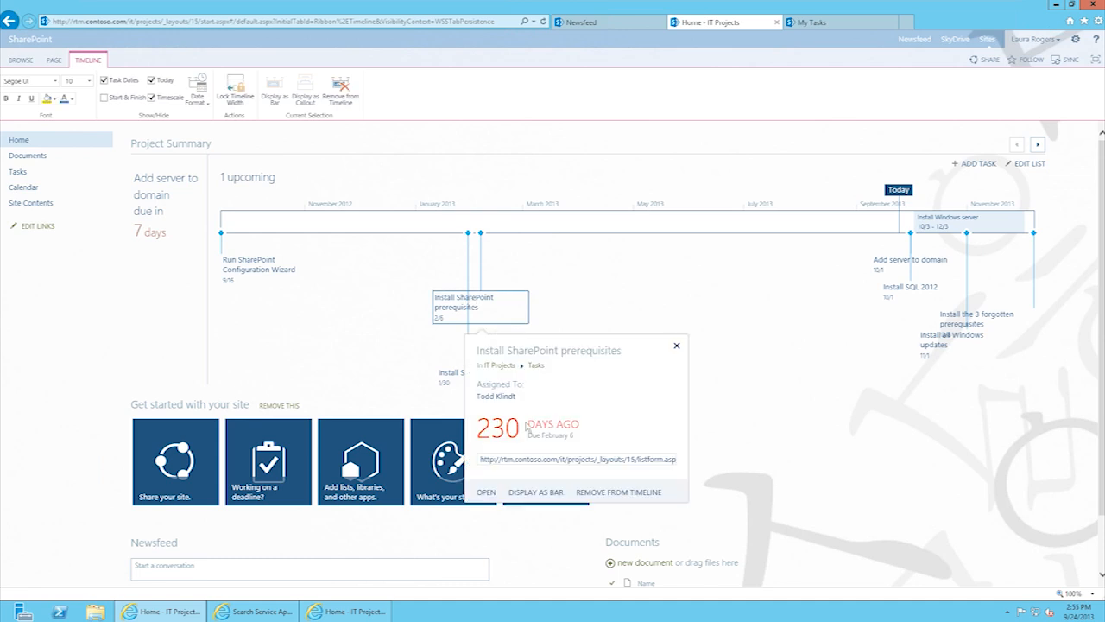
left_click(555, 497)
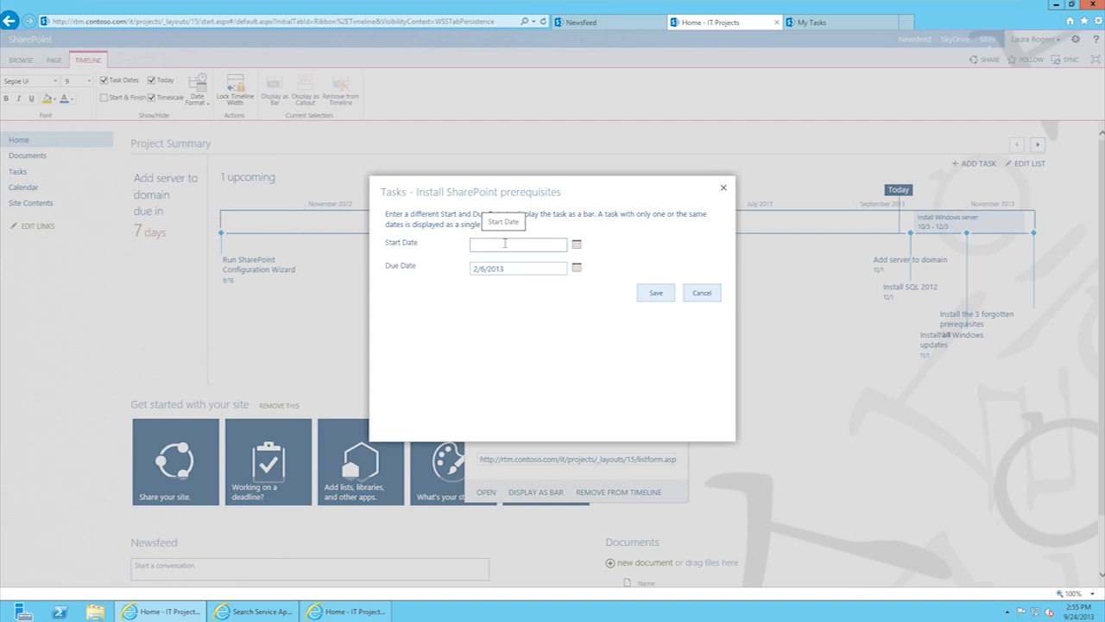
type("8/1")
left_click_drag(513, 269, 446, 260)
left_click(426, 263)
left_click_drag(517, 274, 413, 274)
type("9/23")
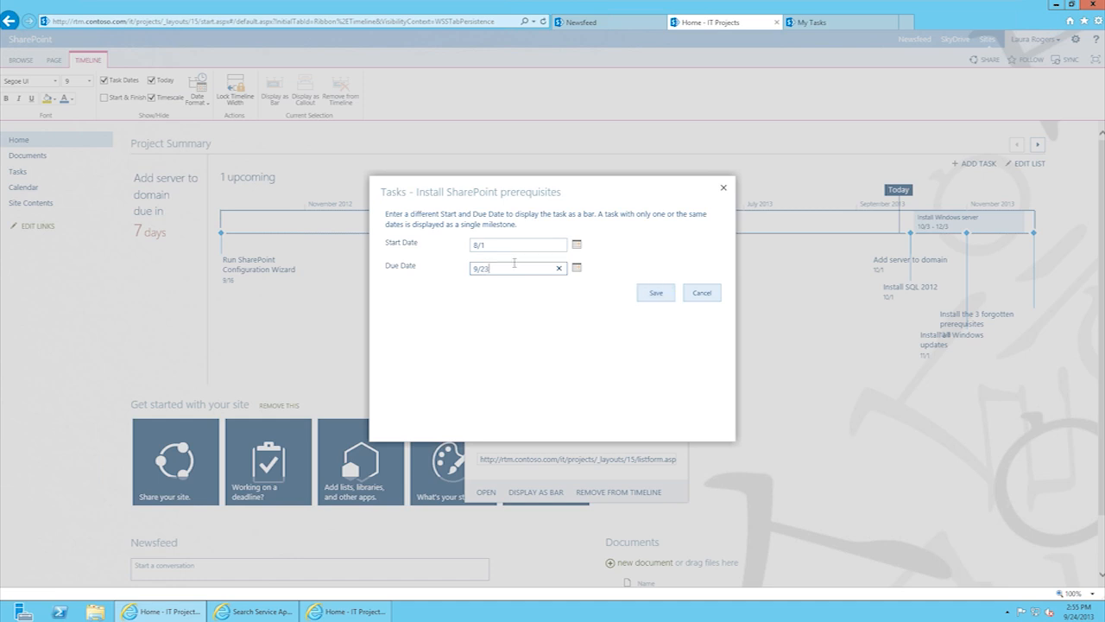
left_click(656, 293)
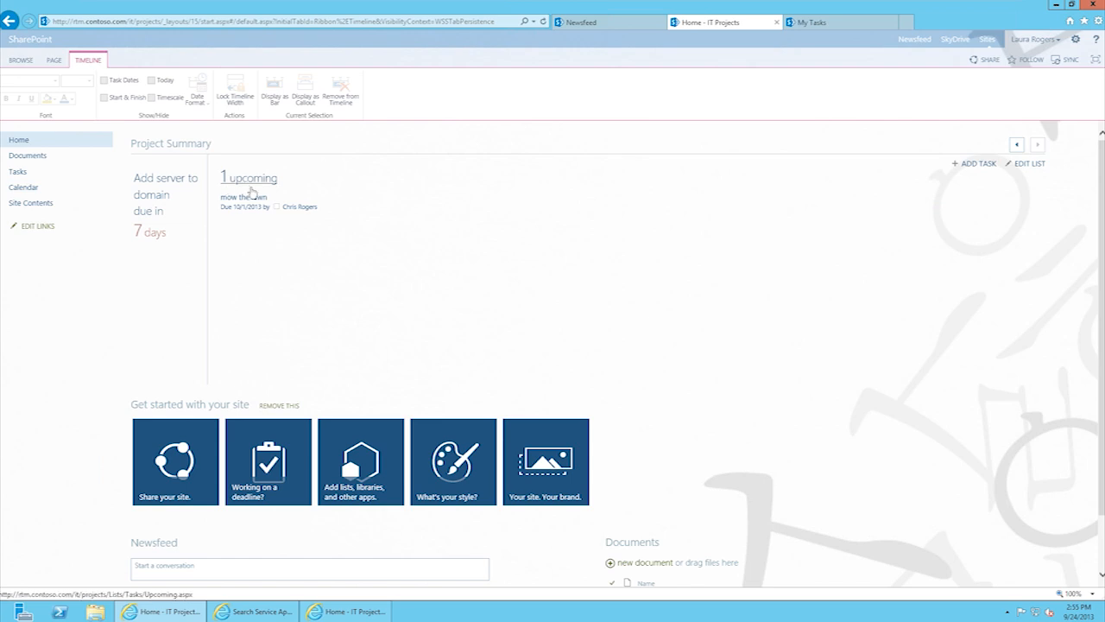
left_click(1015, 146)
Step: Display Install SharePoint as a timeline bar with start 9/25 and due date 10/25, replacing 1/30/2013
left_click(475, 376)
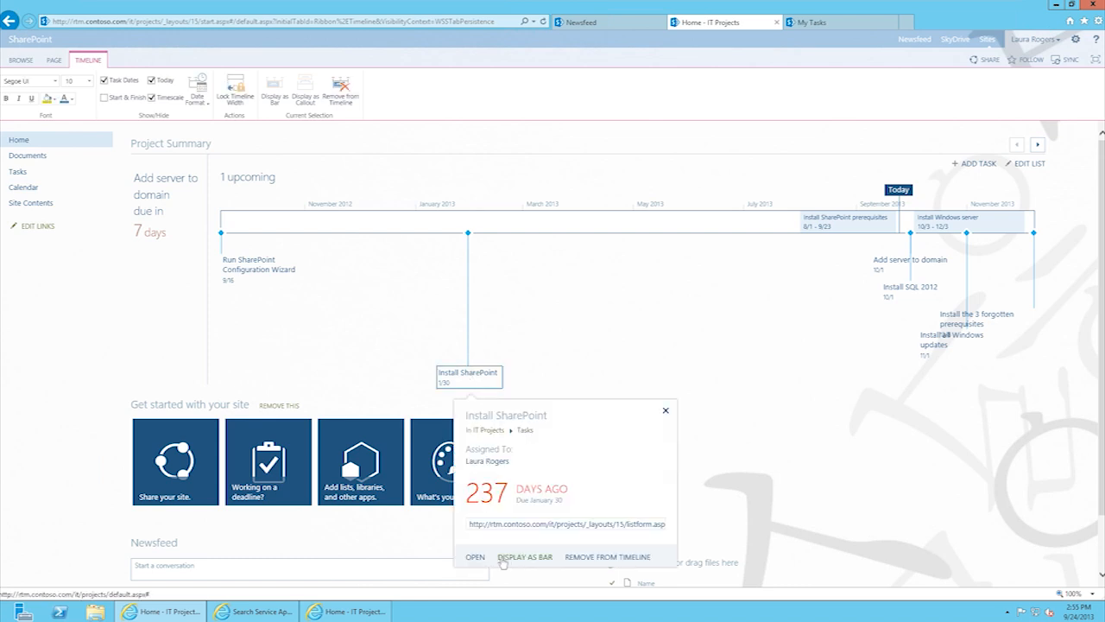
left_click(533, 558)
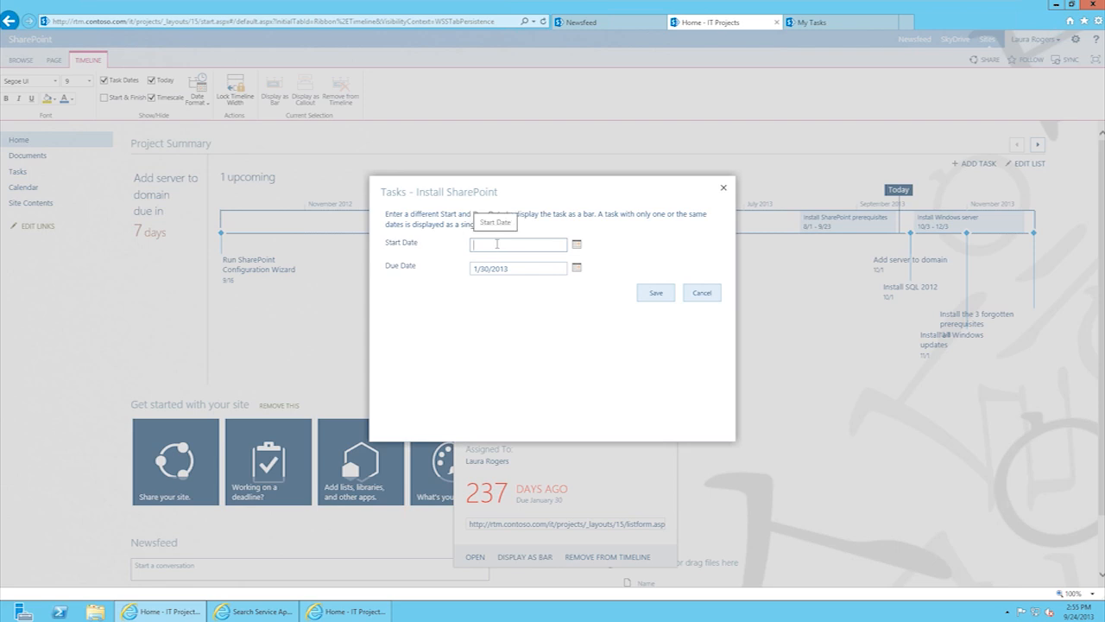
type("9/1")
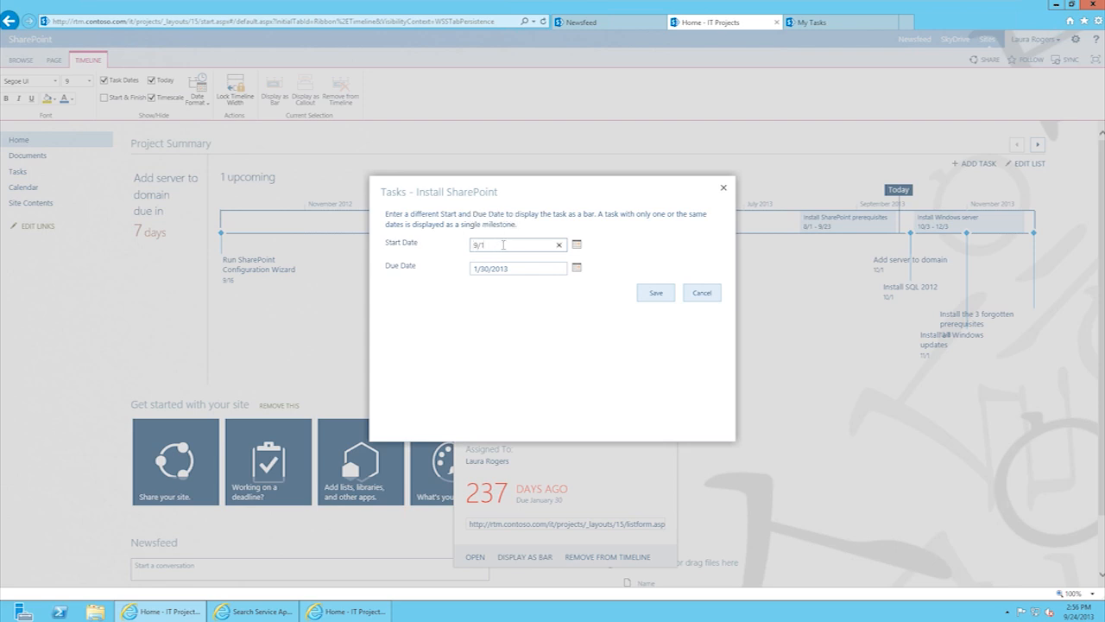
left_click_drag(522, 268, 467, 266)
left_click(516, 245)
left_click(510, 264)
left_click_drag(518, 269, 447, 270)
left_click_drag(499, 241, 453, 251)
type("9/")
left_click_drag(529, 268, 399, 276)
type("10/25")
left_click(658, 292)
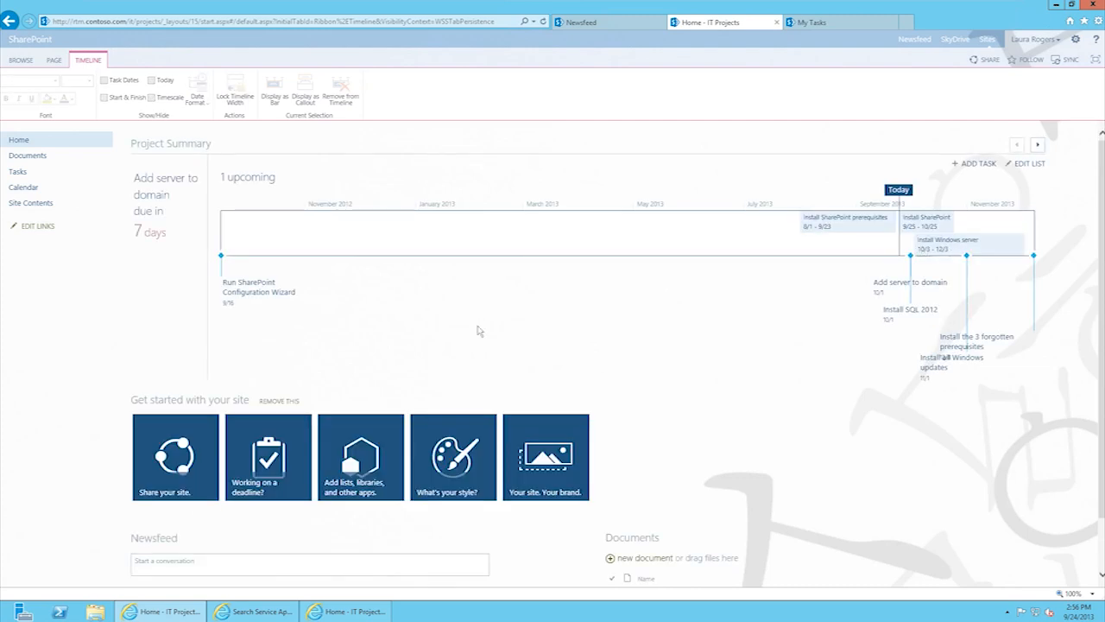
left_click(1038, 144)
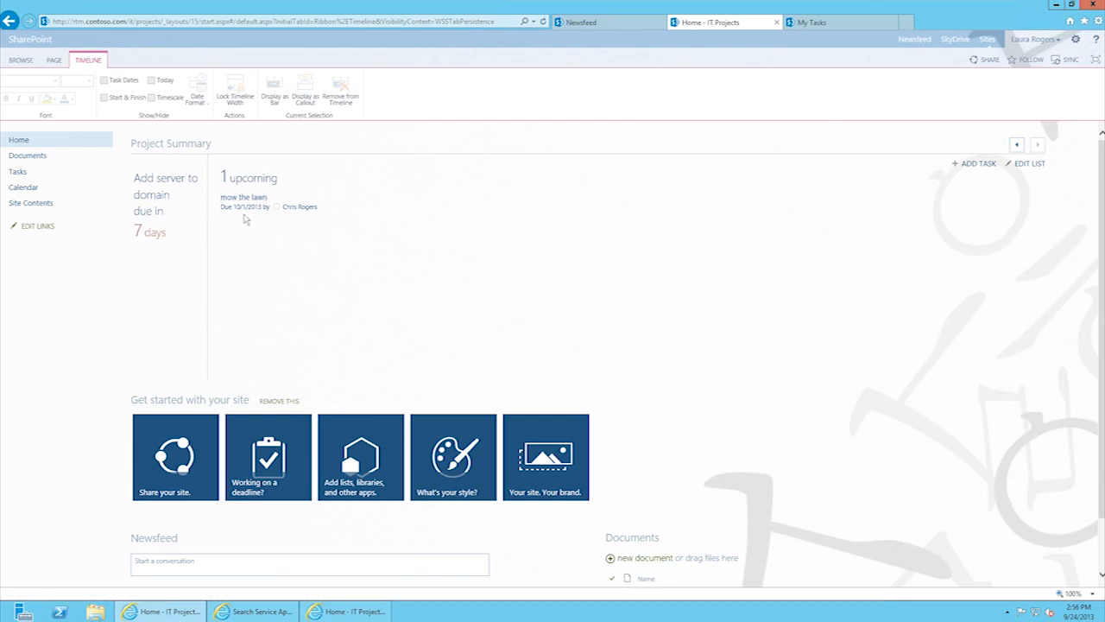
left_click(1015, 145)
Step: Display Run SharePoint Configuration Wizard as a timeline bar with start 9/16 and due date 9/25
left_click(244, 291)
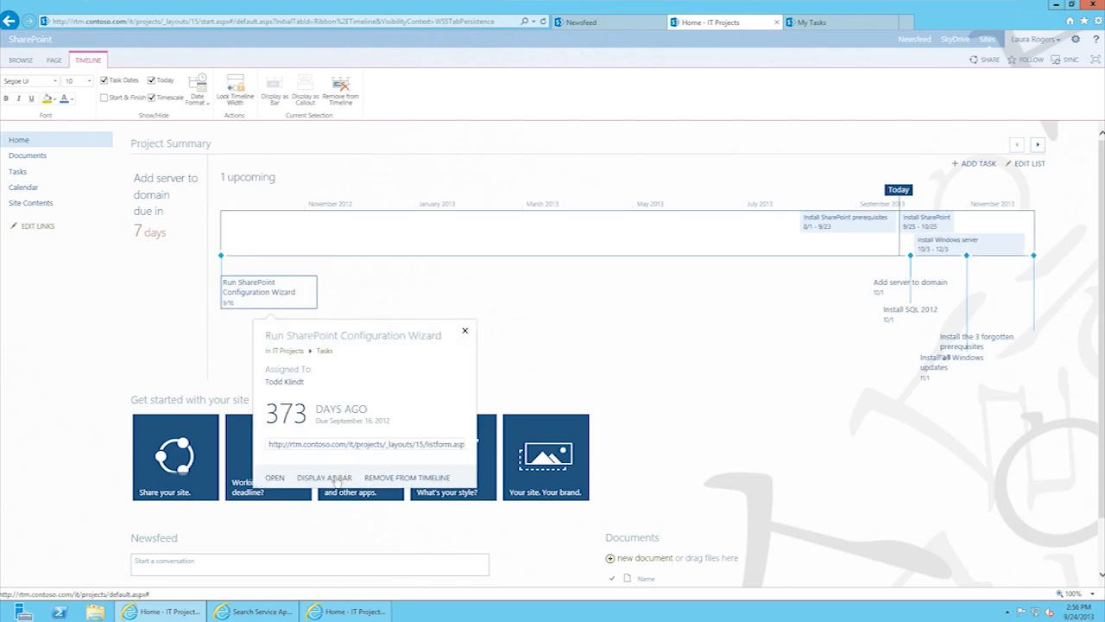
left_click(327, 477)
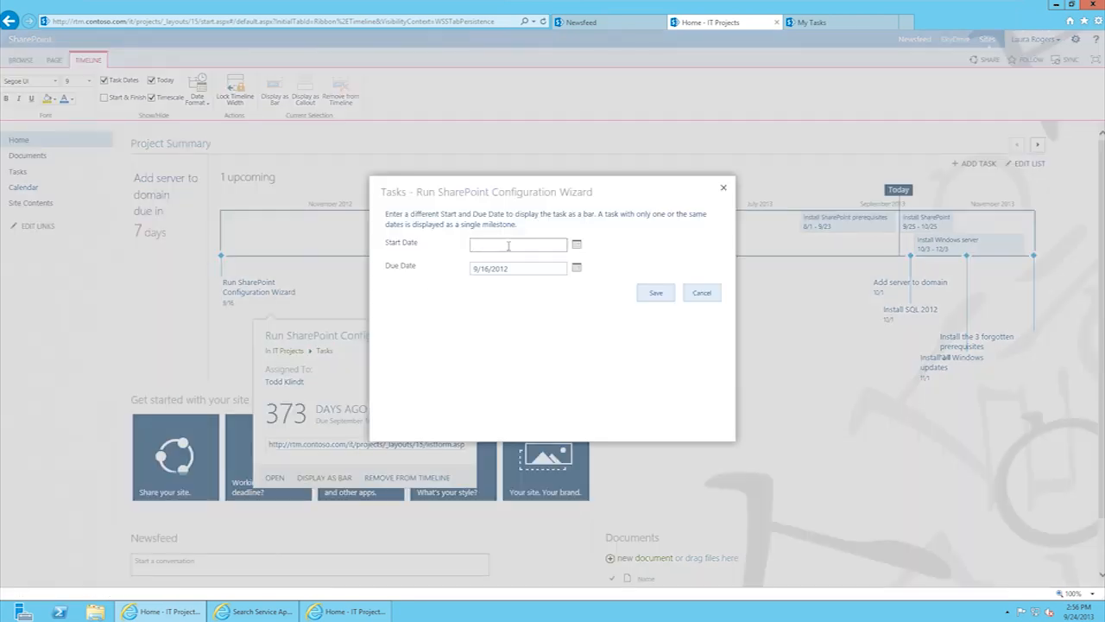
left_click(508, 246)
type("9/16")
key("Tab")
type("9")
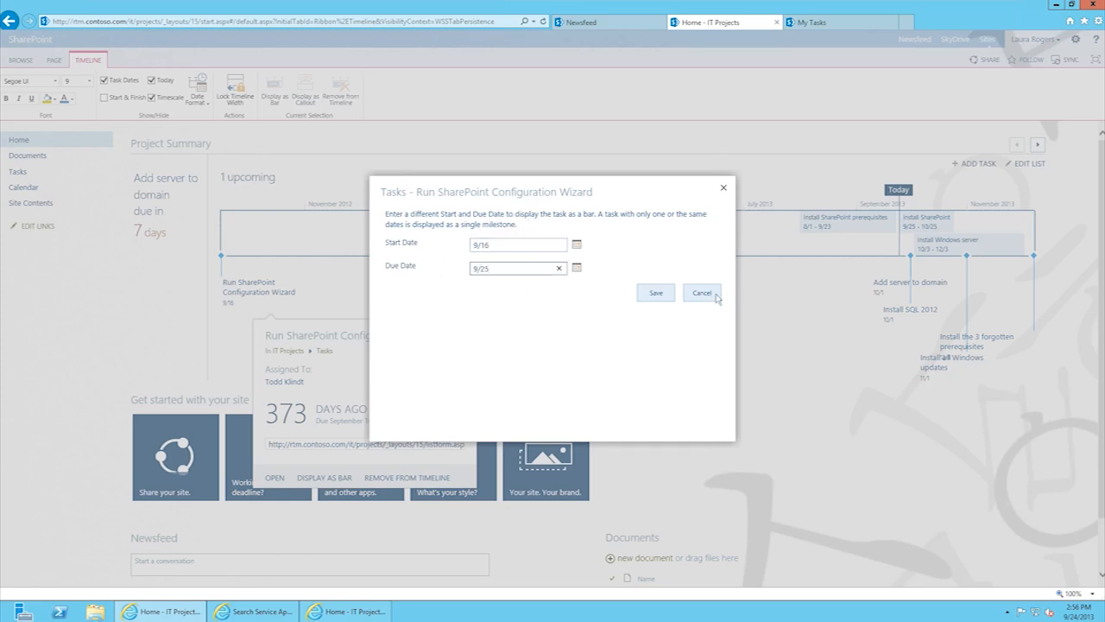
left_click(653, 295)
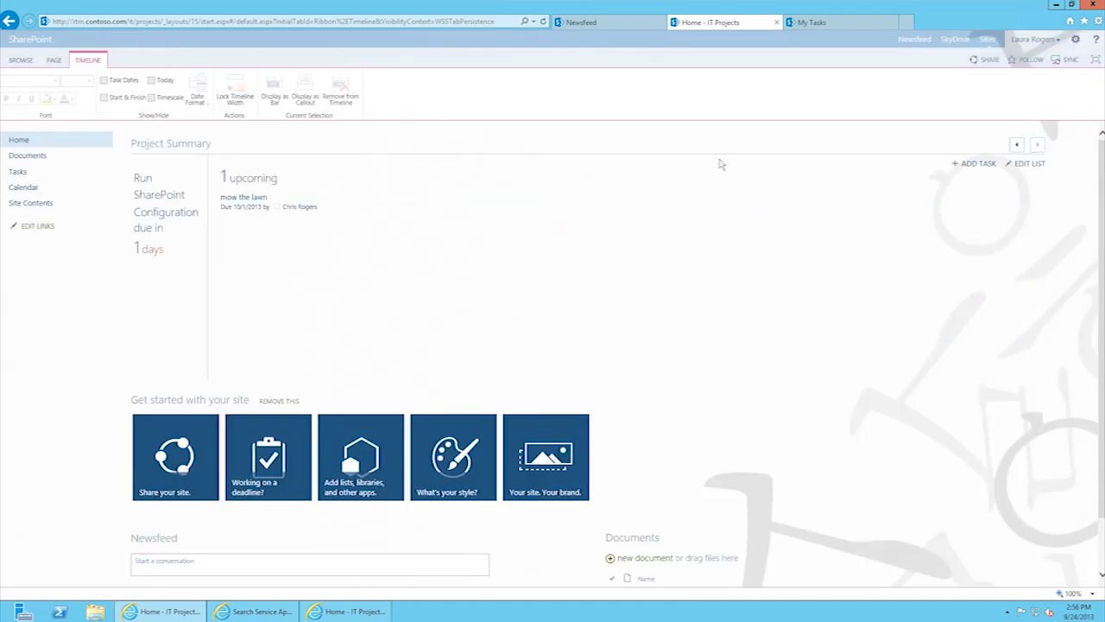
left_click(1017, 145)
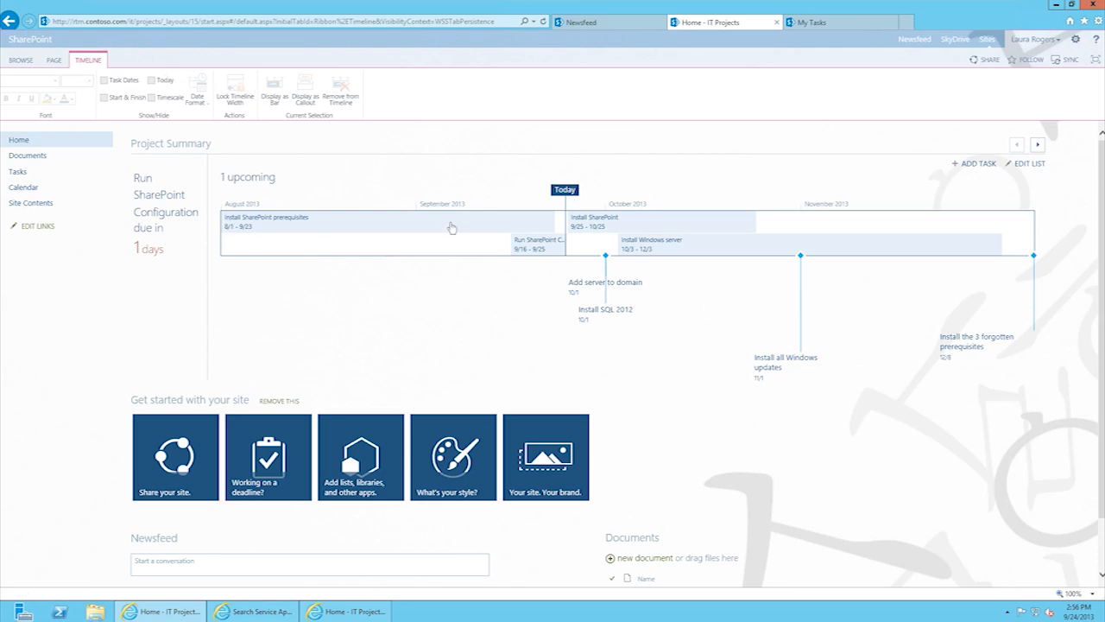
Step: Add start and finish markers to the timeline, keeping the today marker and task dates shown
left_click(314, 229)
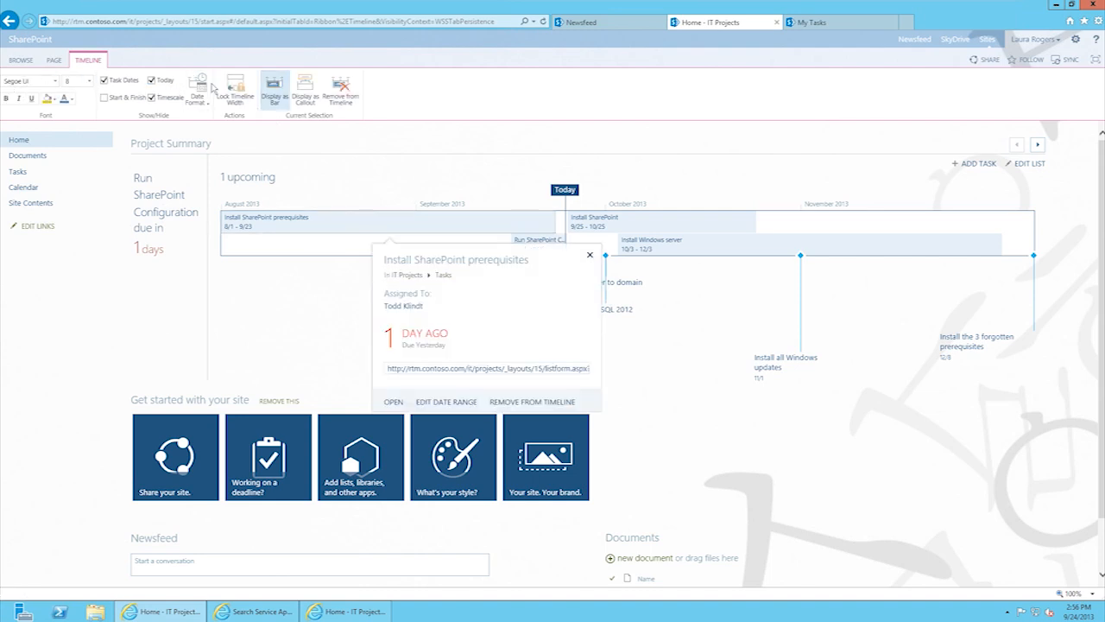
left_click(105, 99)
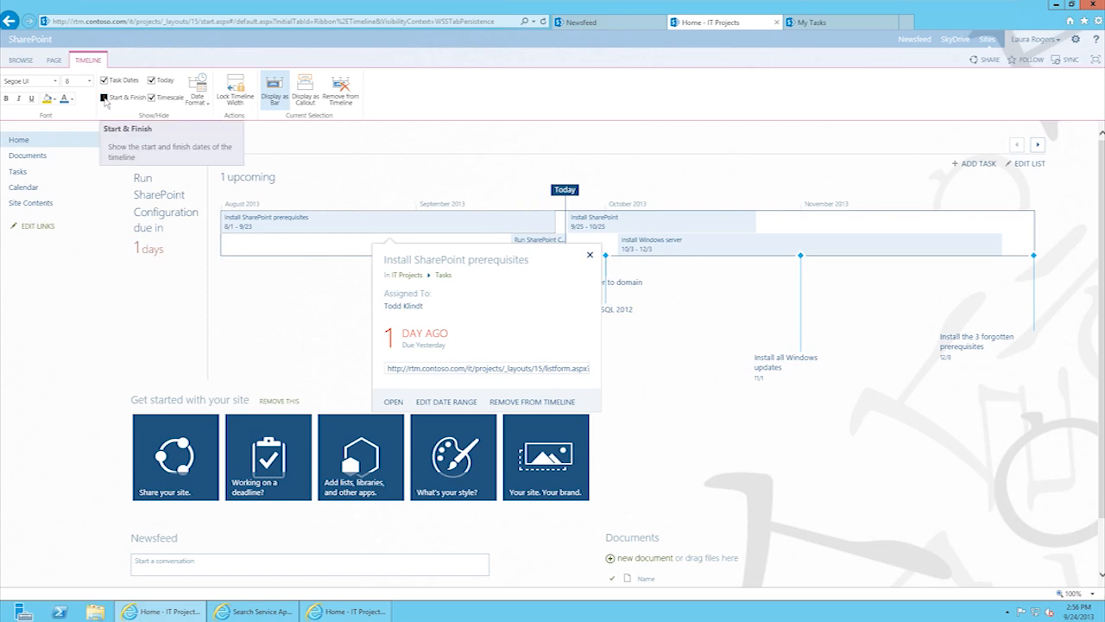
left_click(152, 80)
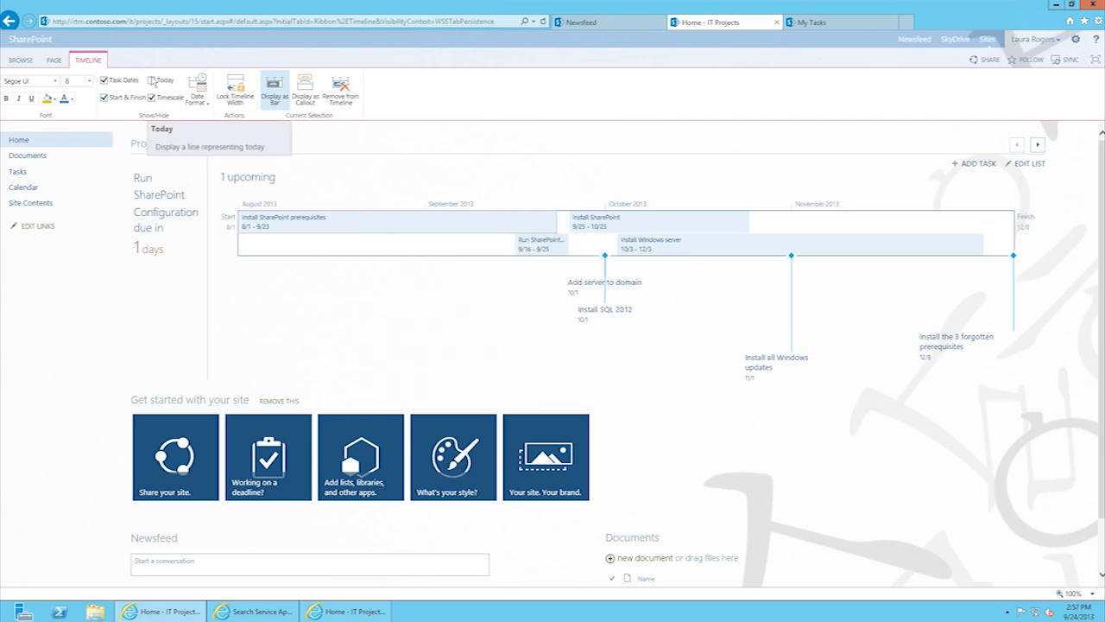
left_click(152, 81)
left_click(103, 80)
left_click(104, 80)
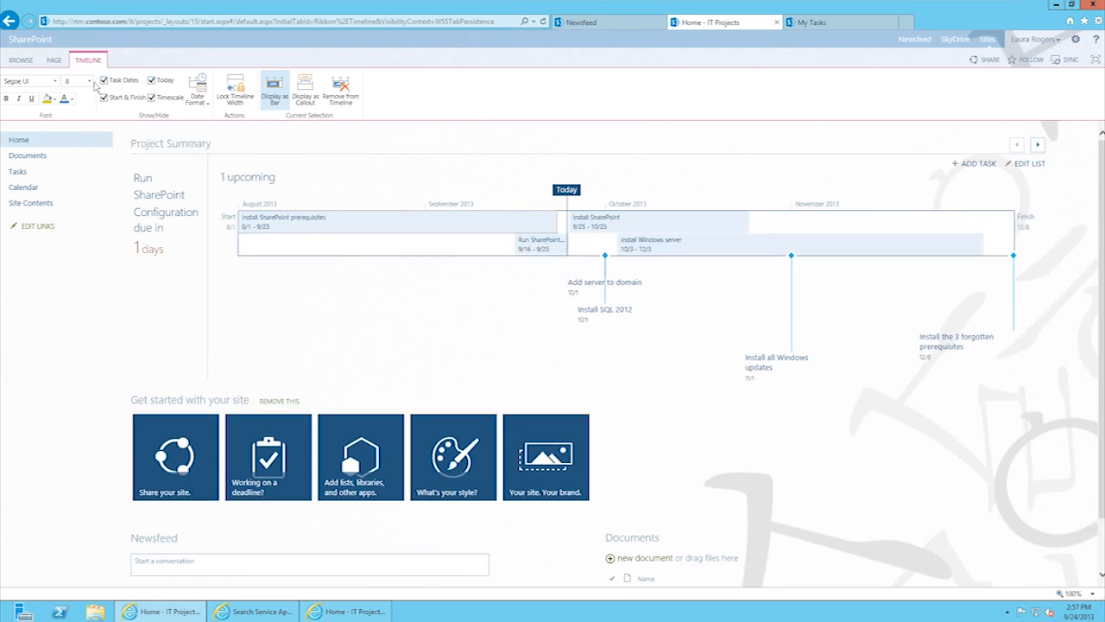
Step: Set the Install SharePoint prerequisites bar text to font size 11 in green
left_click(89, 81)
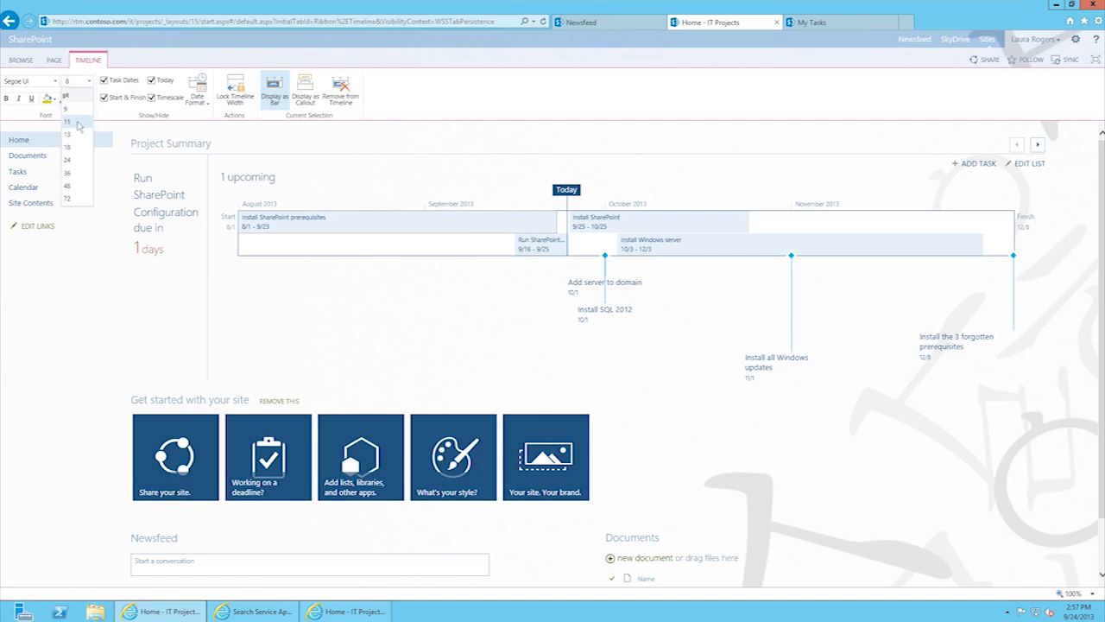
left_click(76, 123)
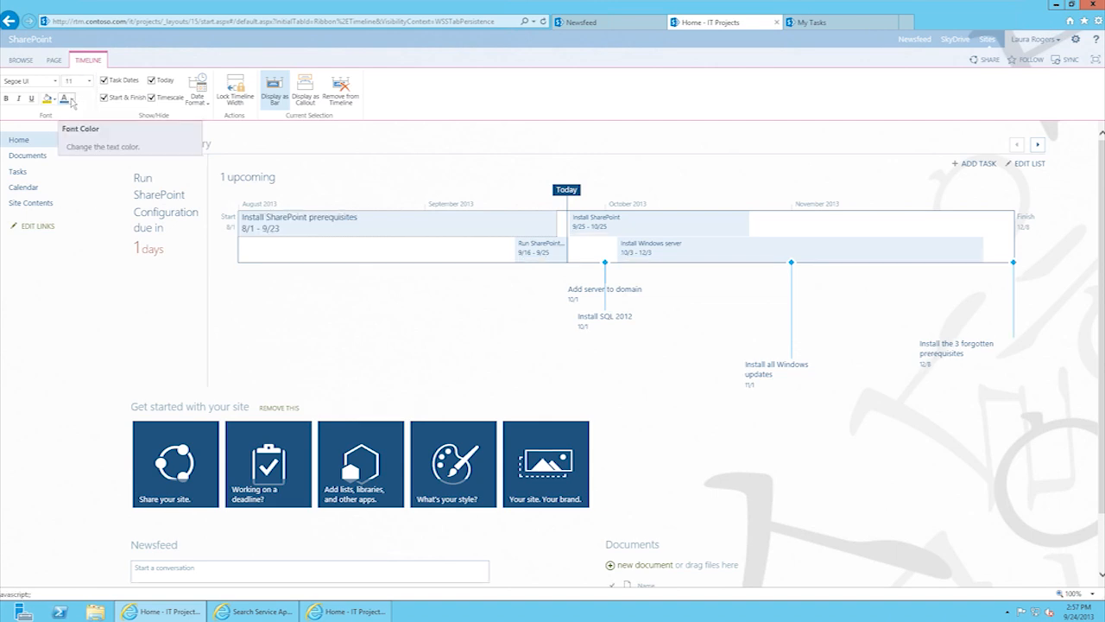
left_click(71, 100)
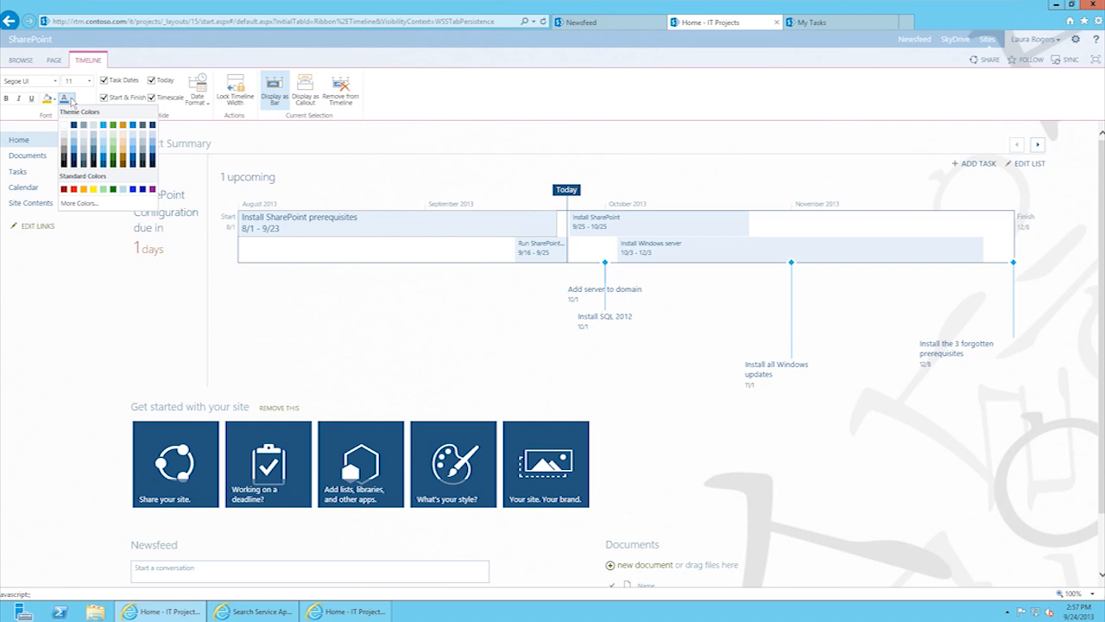
left_click(114, 160)
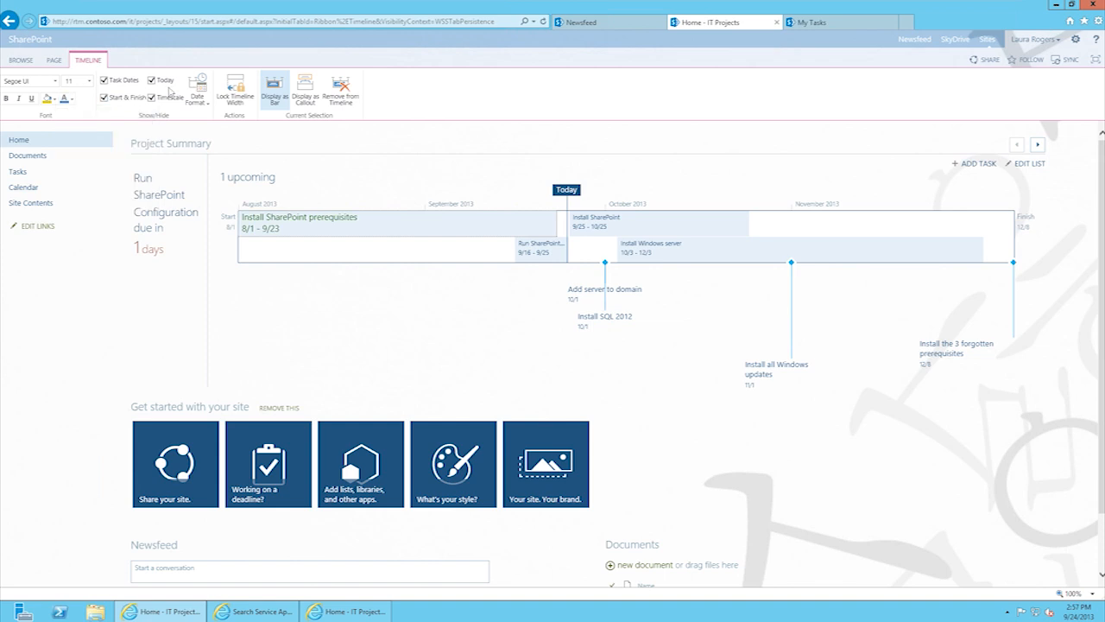
Step: Try Install SharePoint as a callout above the timeline, then switch it back to a bar
left_click(656, 229)
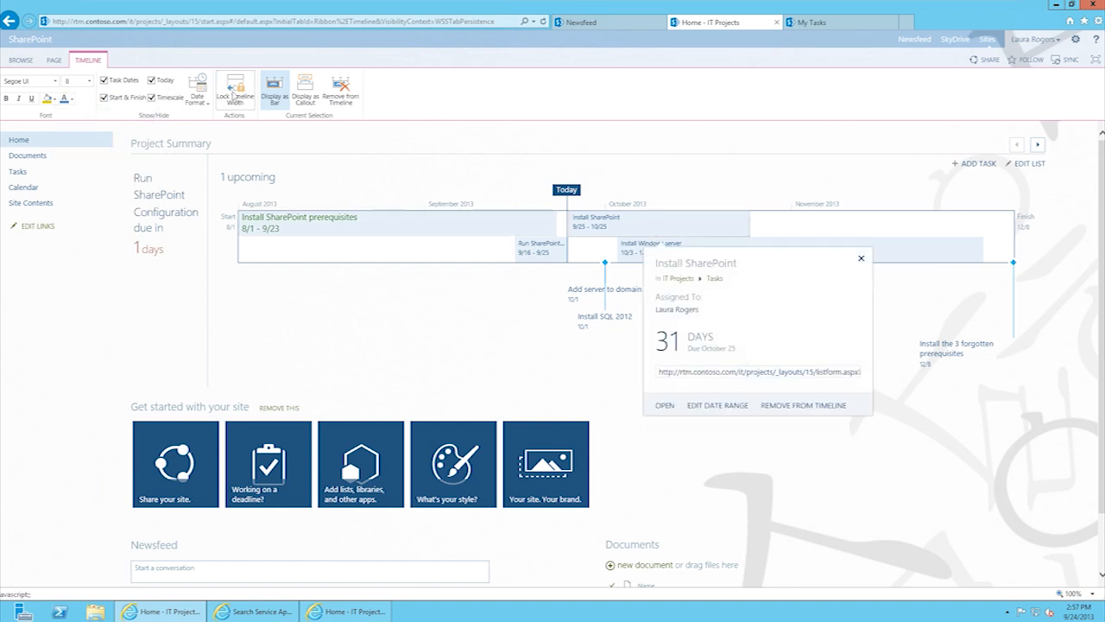
left_click(312, 95)
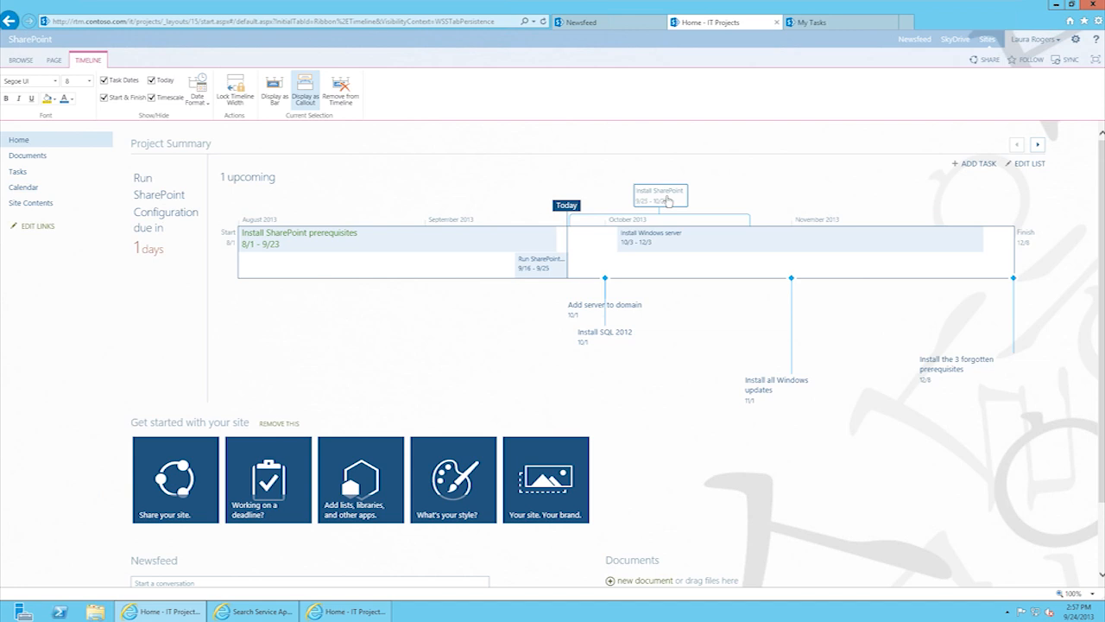
left_click(274, 90)
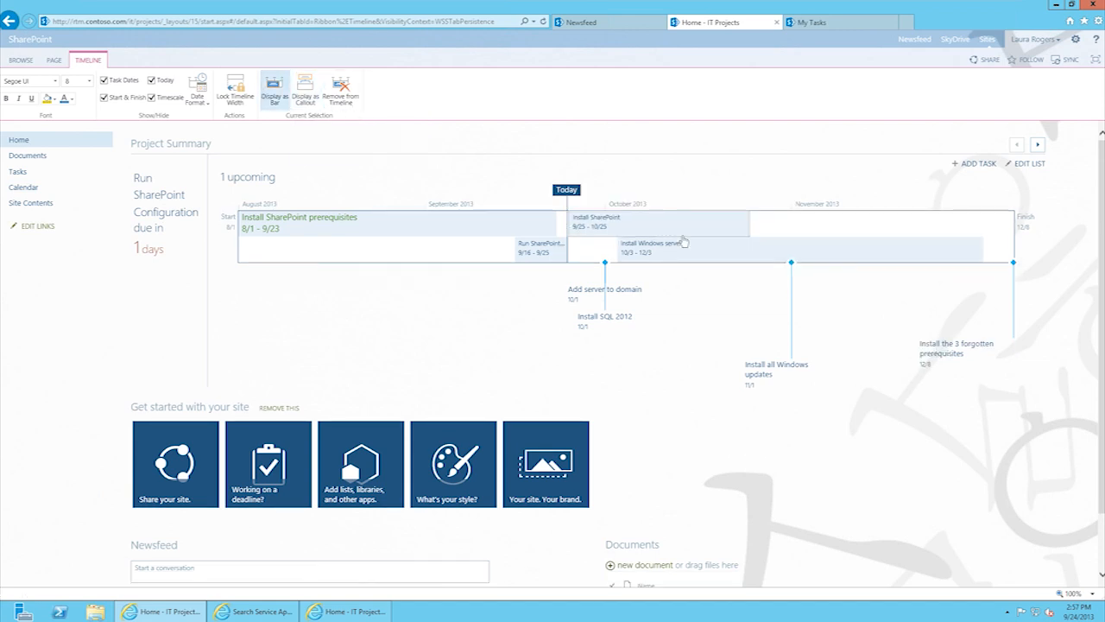